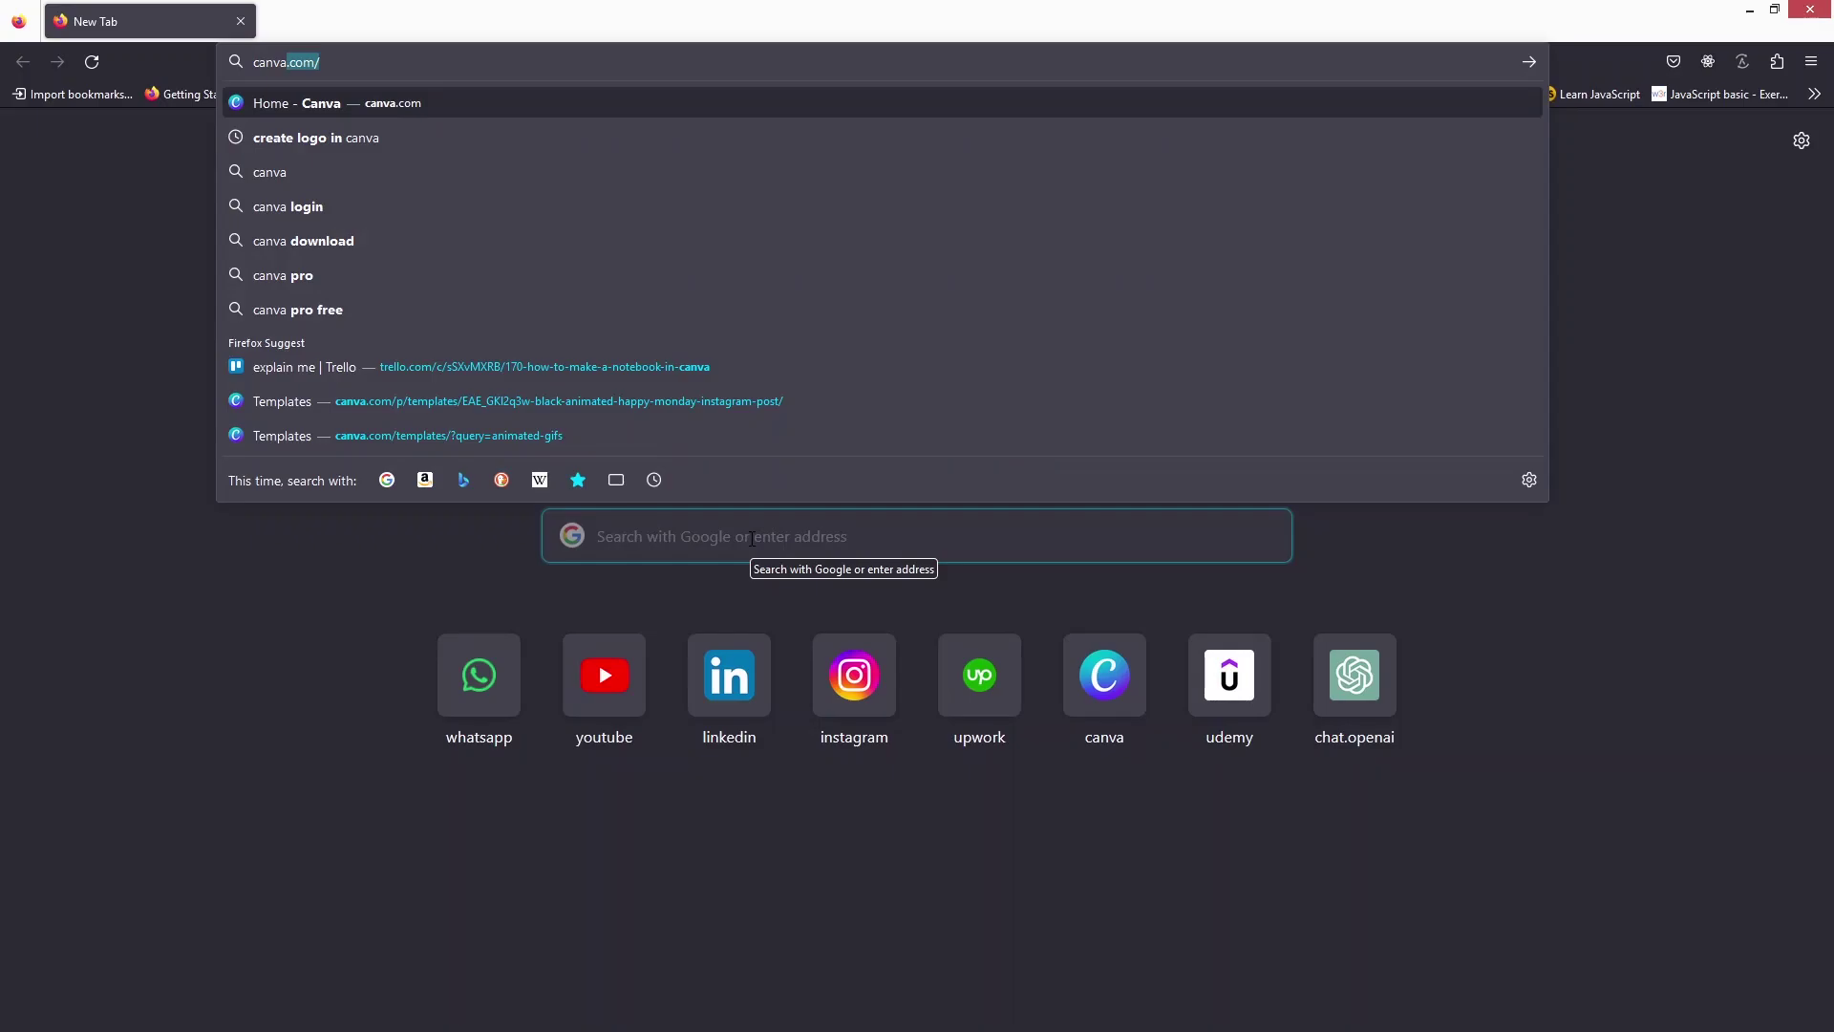
# Step: Open the Canva home page at canva.com and show the browser in full screen
pyautogui.press('Return')
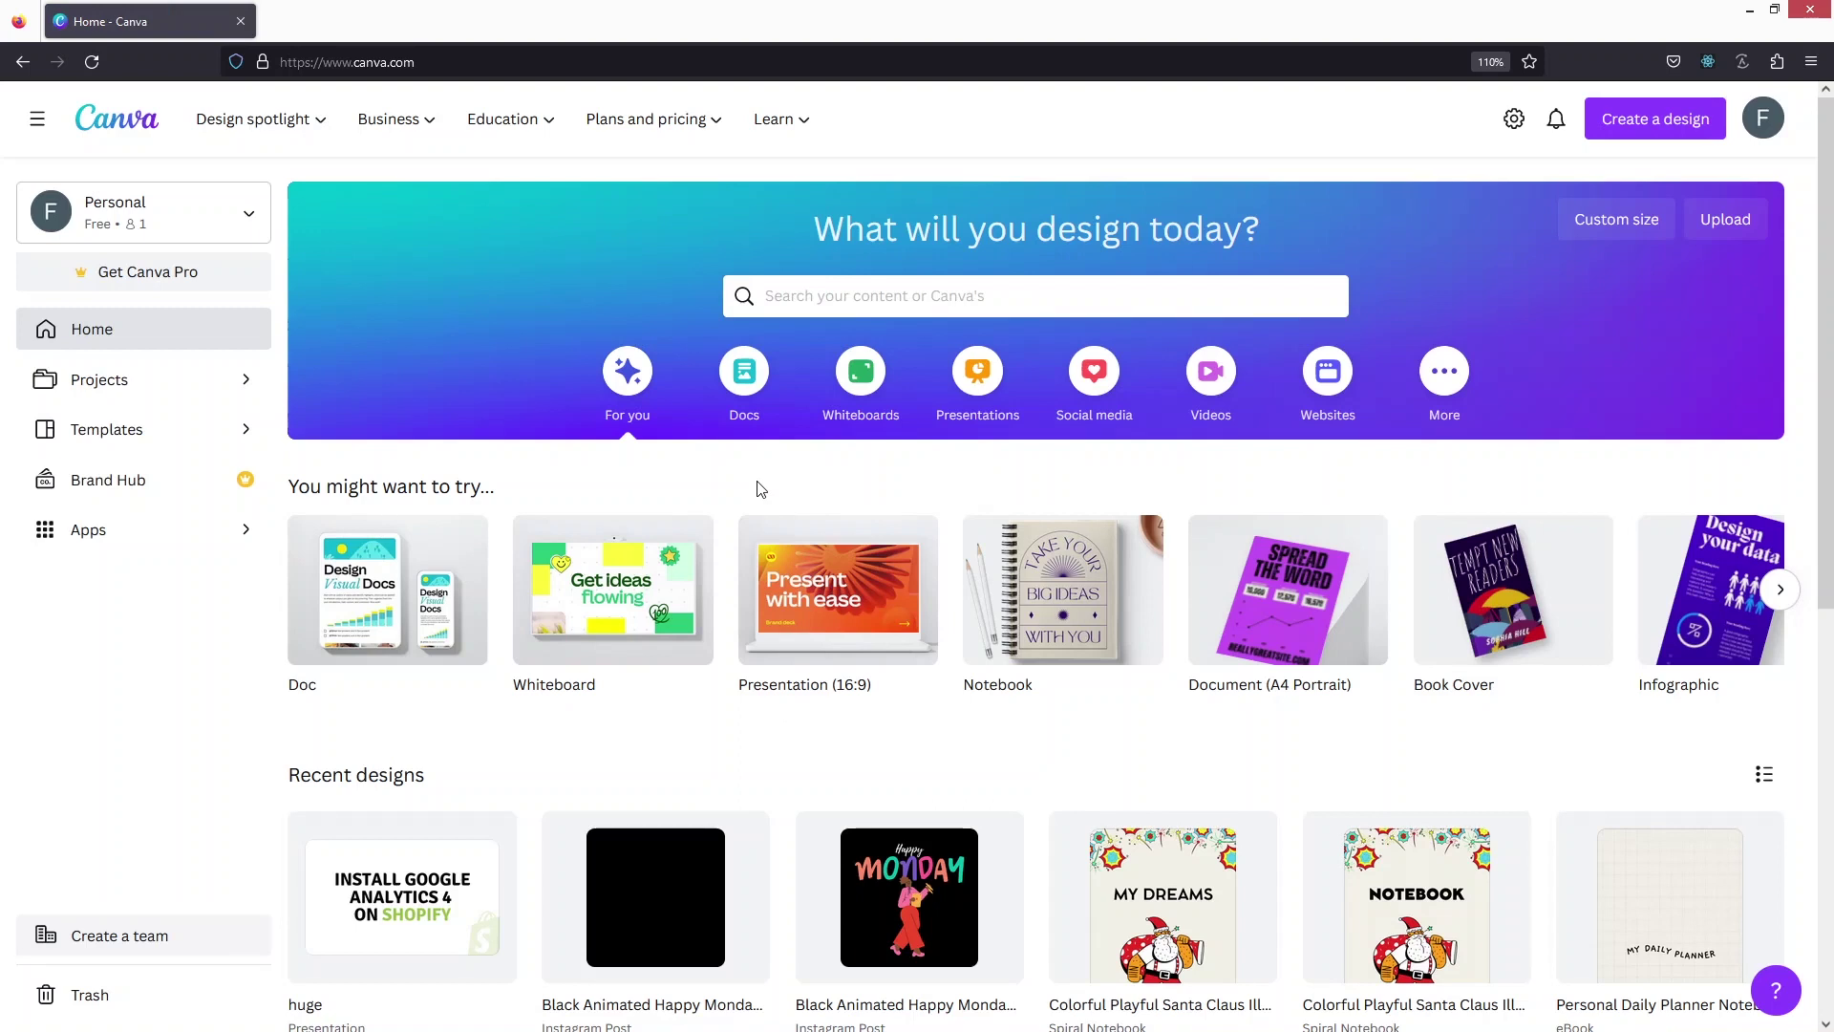
pyautogui.press('F11')
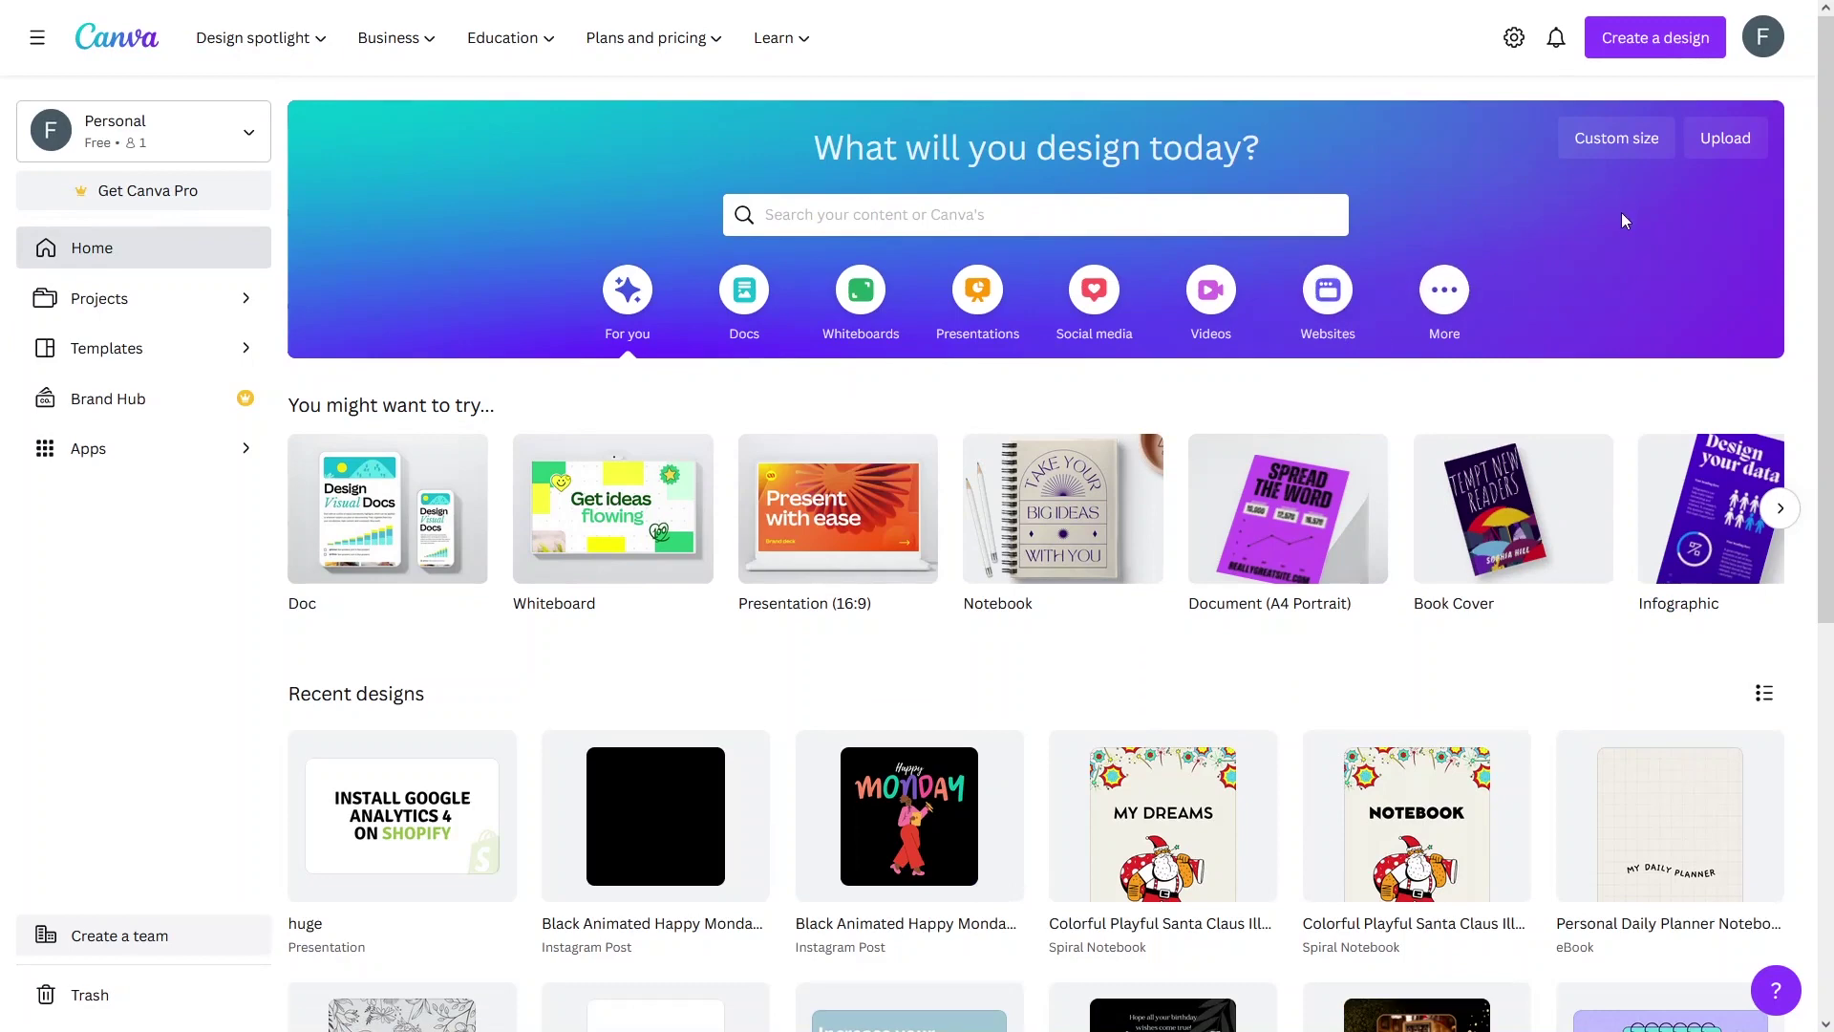
pyautogui.click(1610, 143)
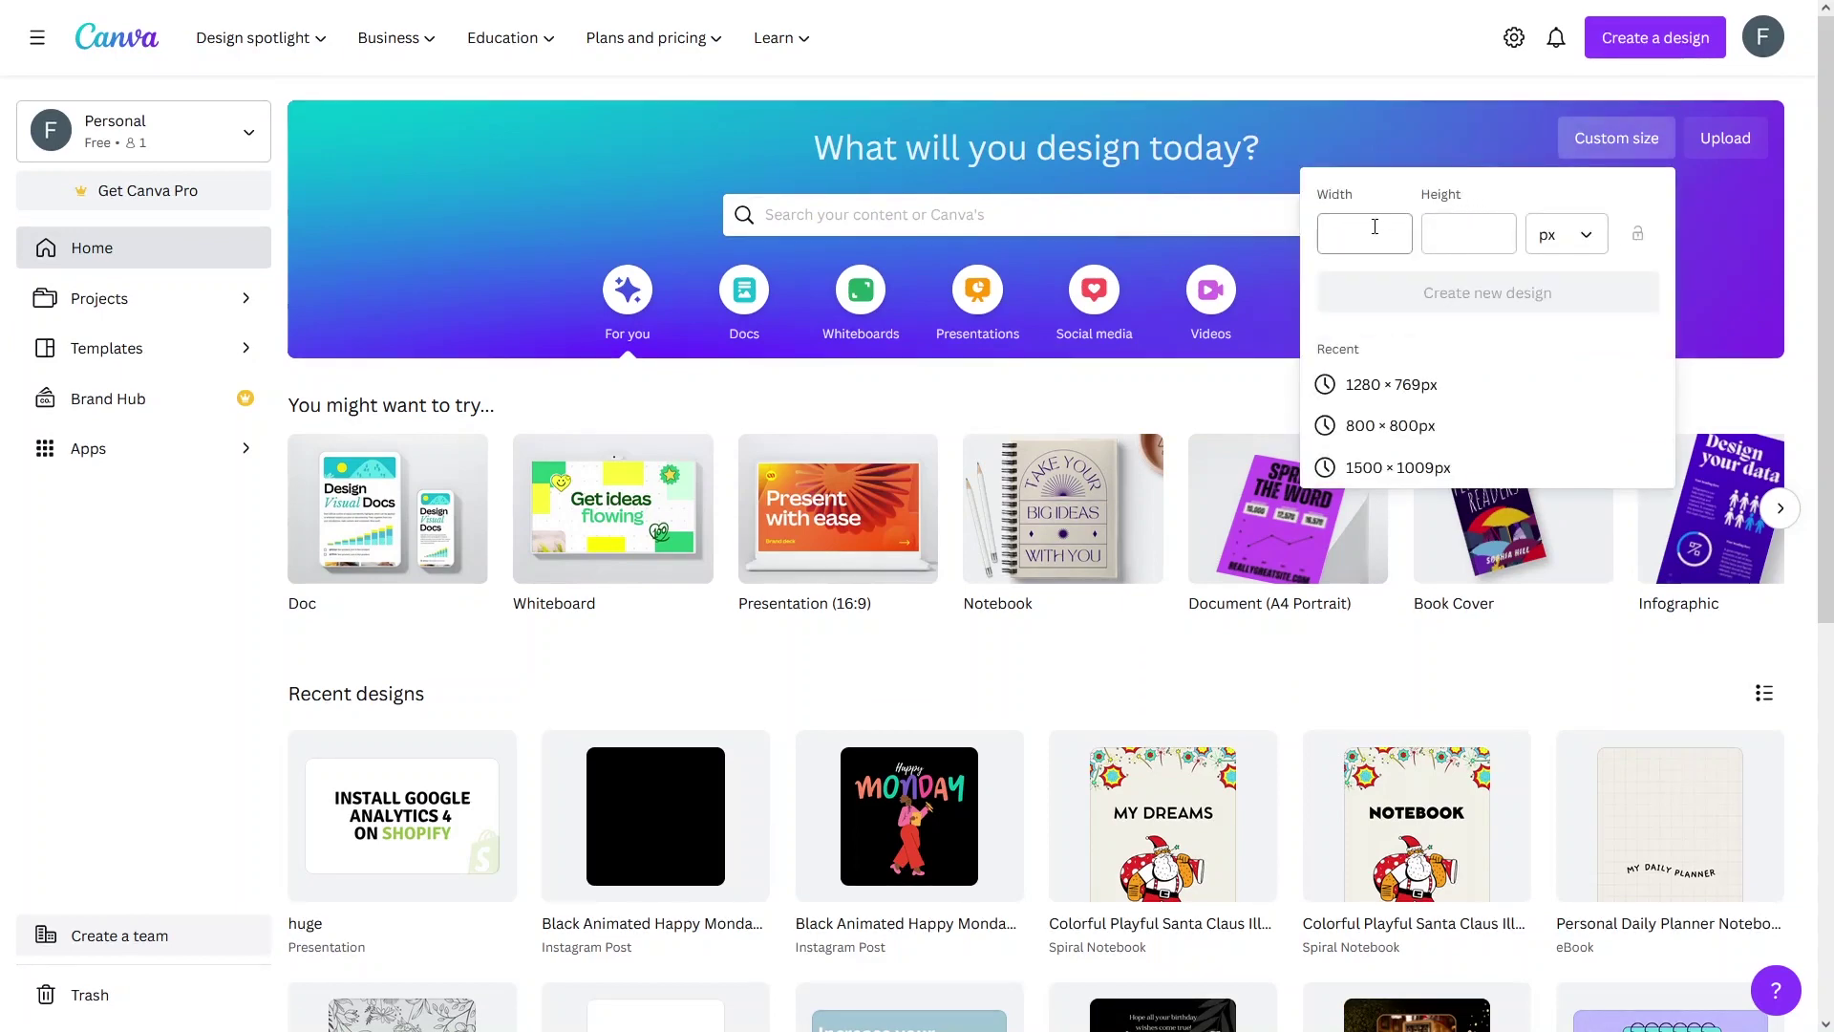
pyautogui.click(1602, 161)
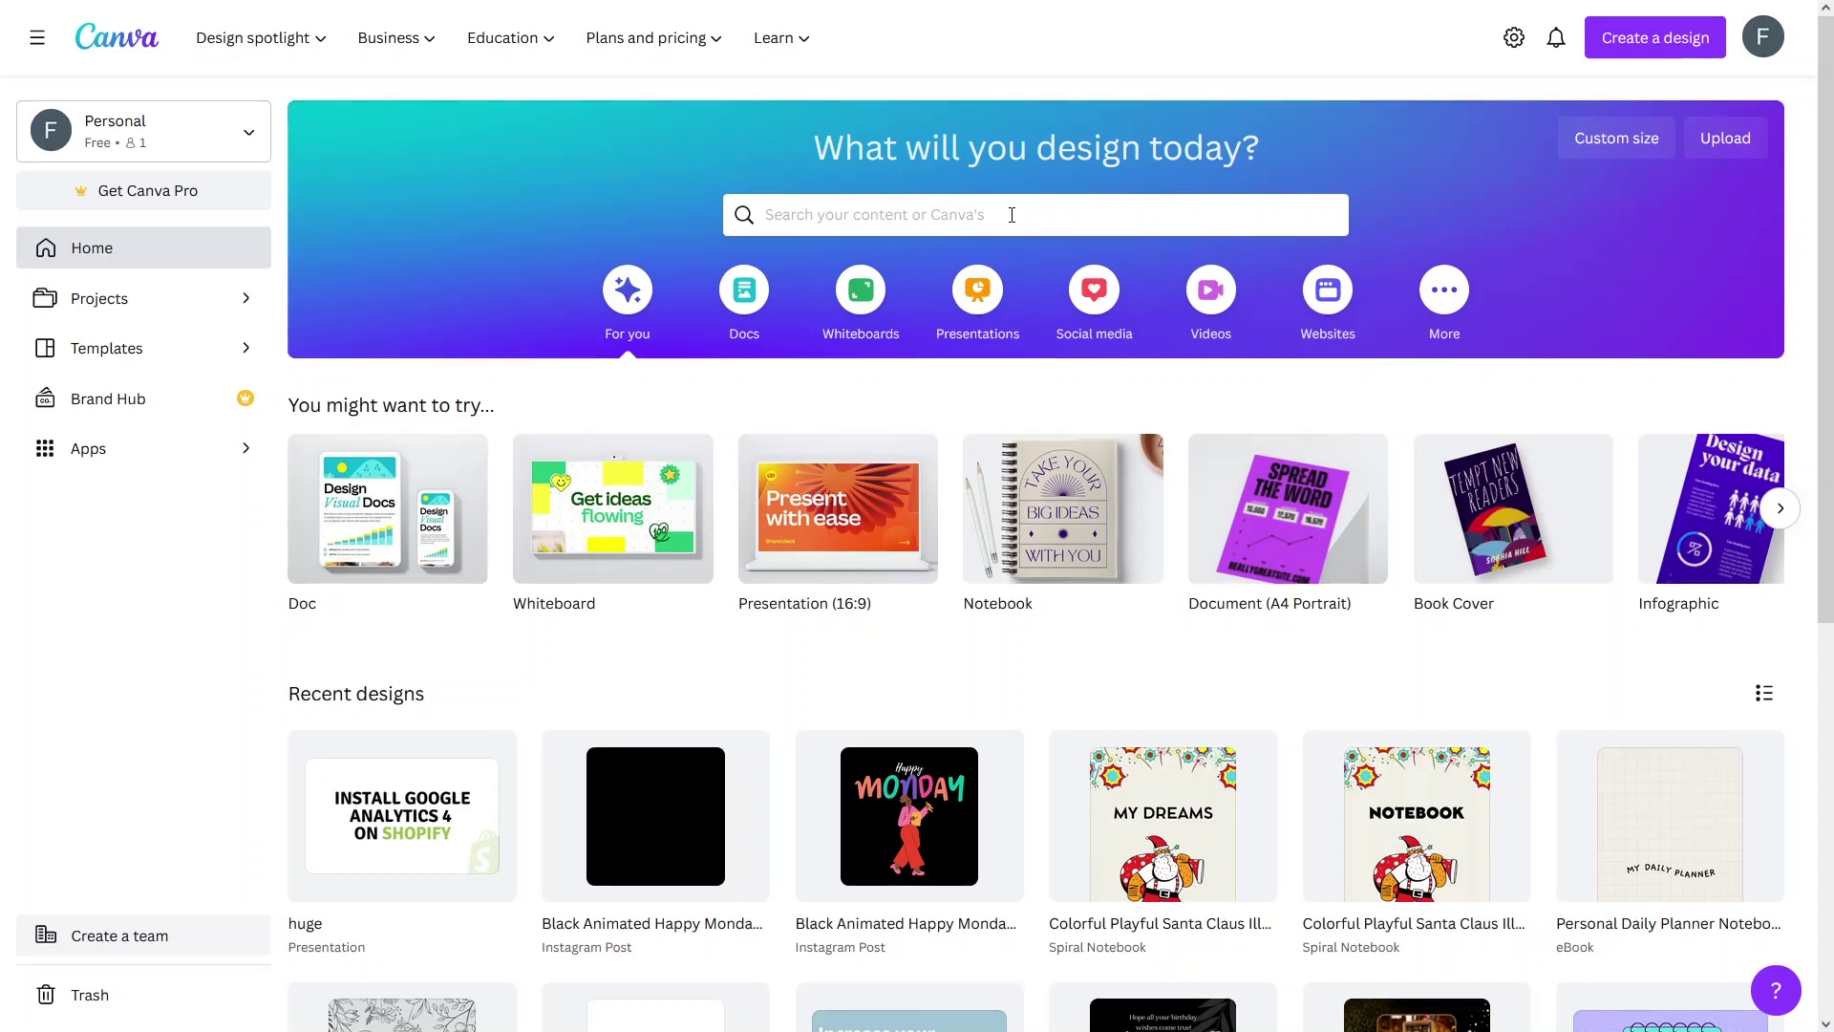
# Step: Search the templates for "animated gifs" using the recent search
pyautogui.click(1011, 215)
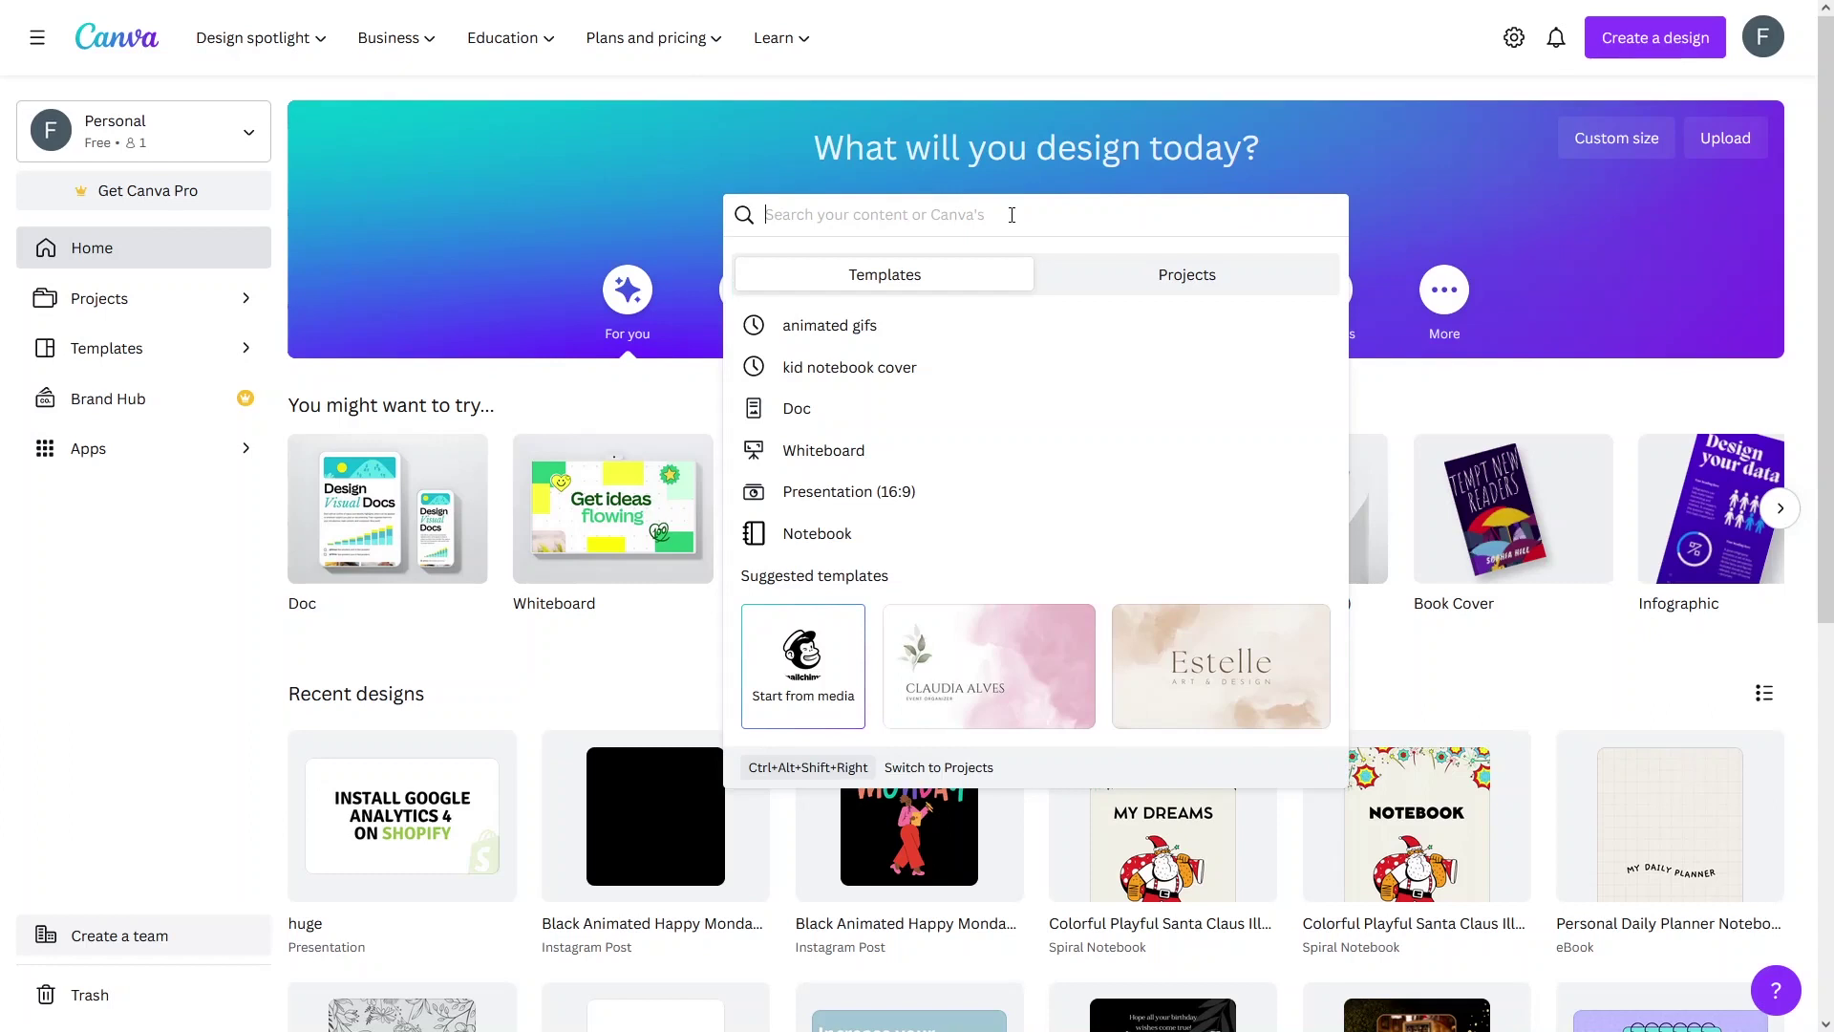
pyautogui.click(802, 330)
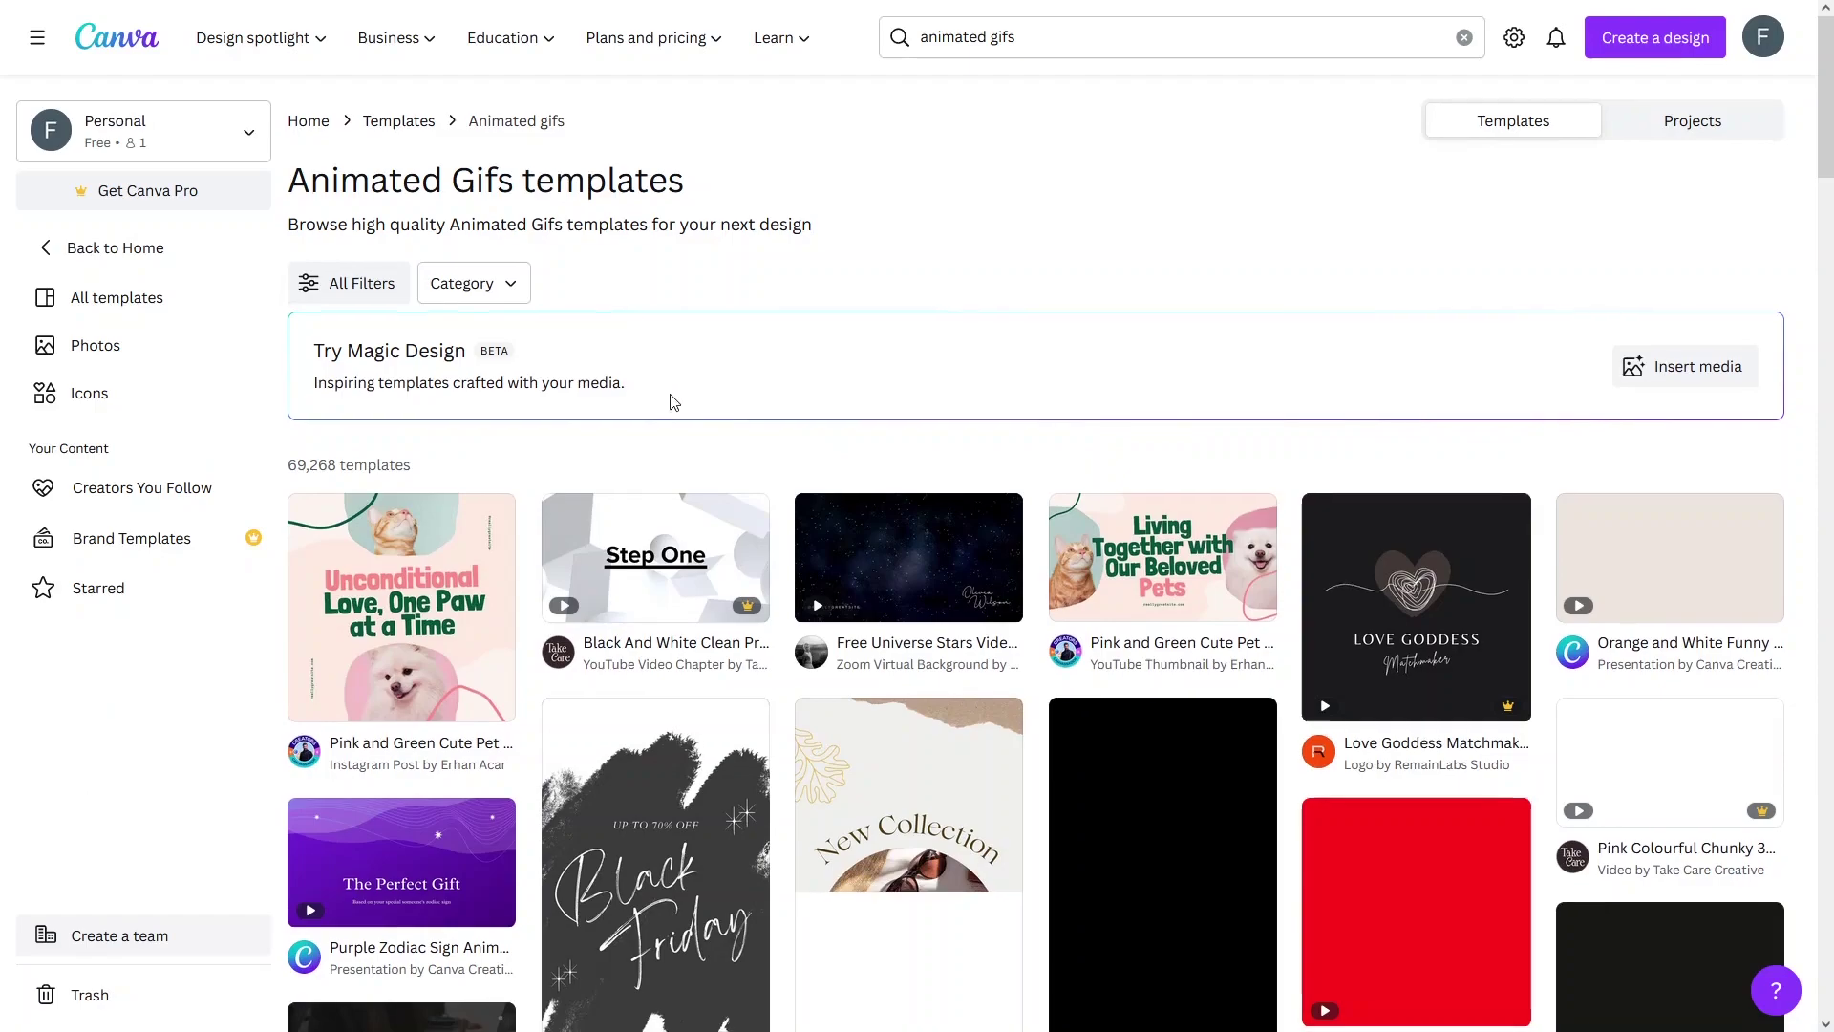
# Step: Find the Animated Happy Monday Instagram Story template in the results and open it for customising
pyautogui.scroll(-1, 654, 396)
pyautogui.scroll(-1, 674, 403)
pyautogui.scroll(-1, 674, 403)
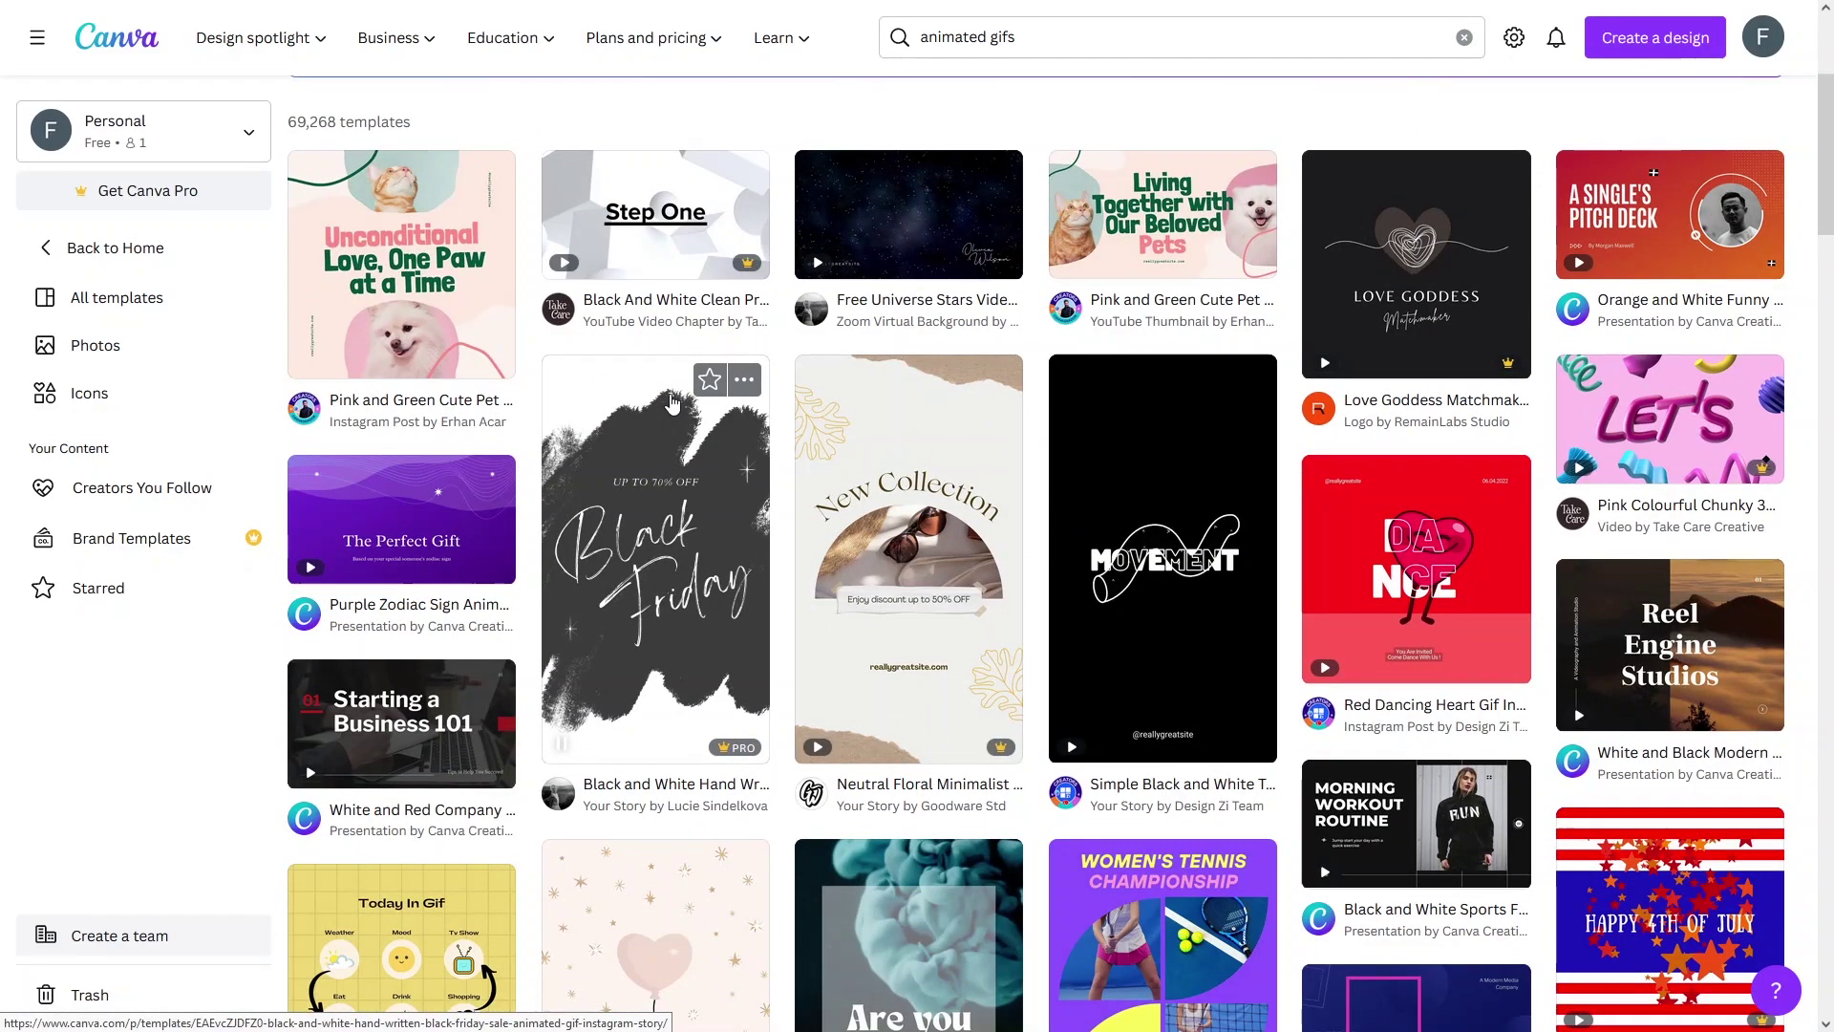
pyautogui.scroll(-2, 673, 403)
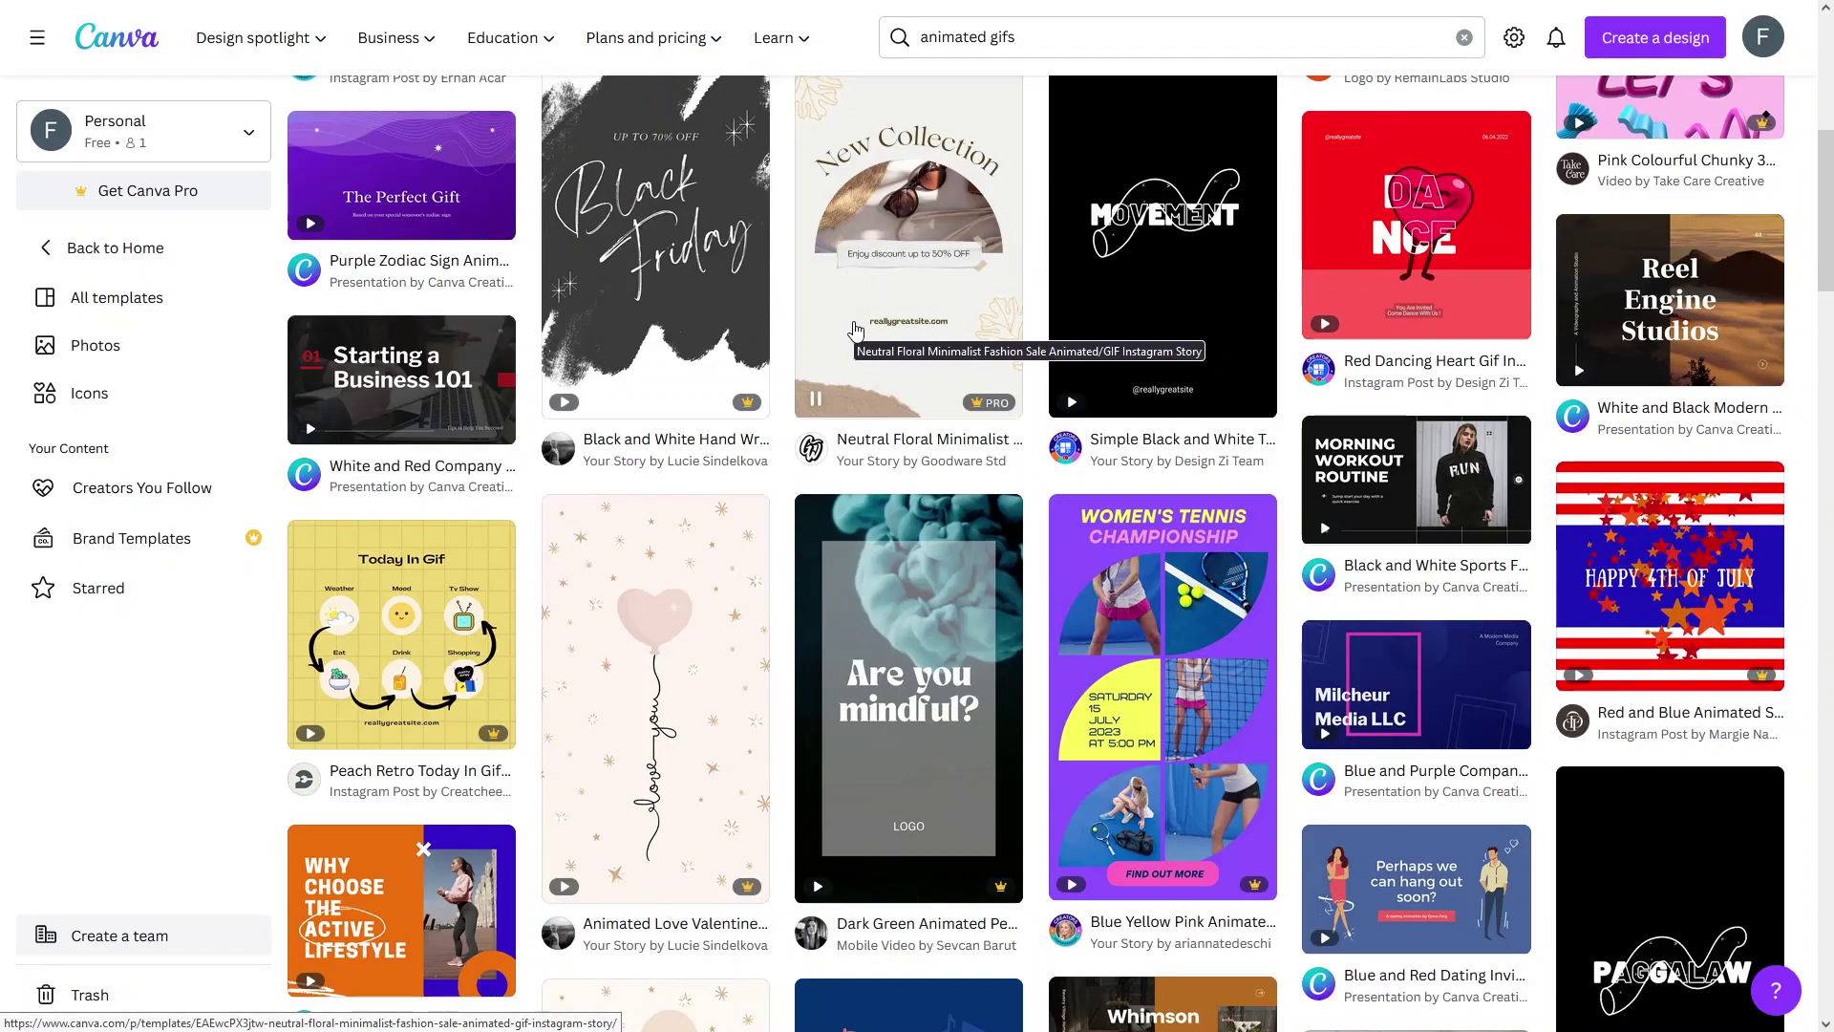
pyautogui.scroll(-5, 855, 330)
pyautogui.scroll(-3, 855, 329)
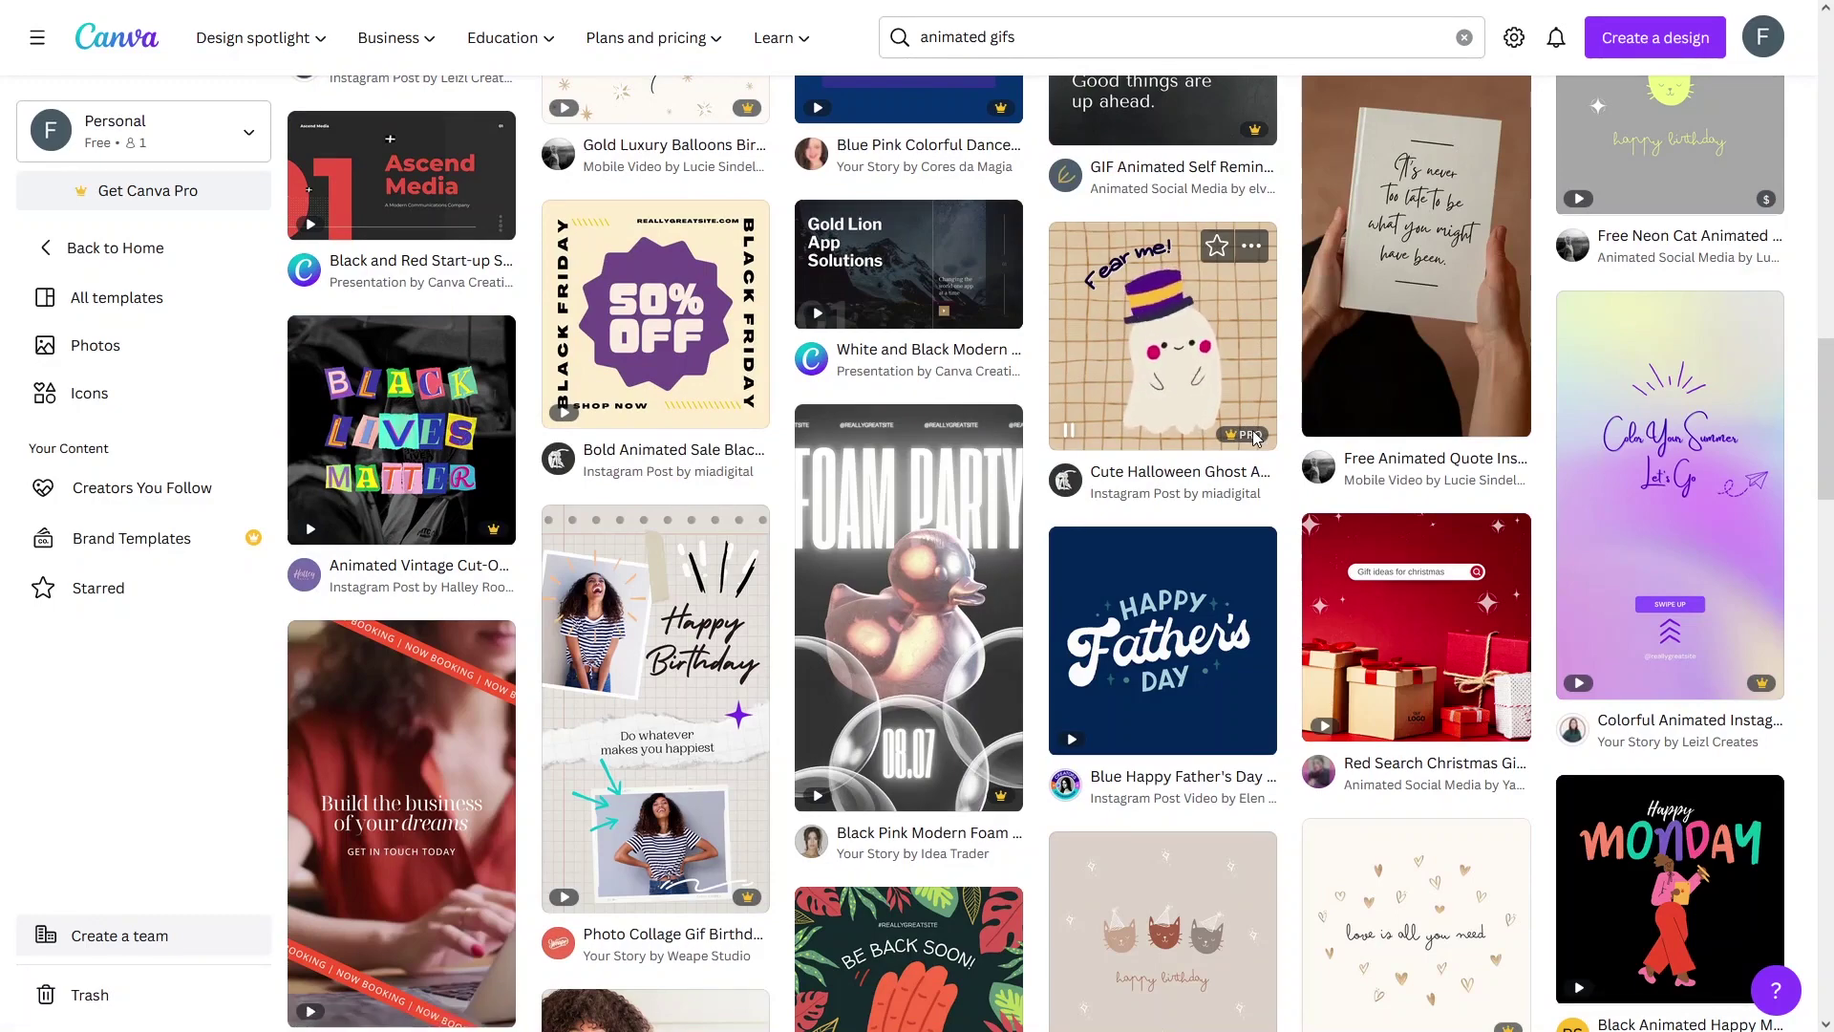
pyautogui.scroll(-6, 924, 497)
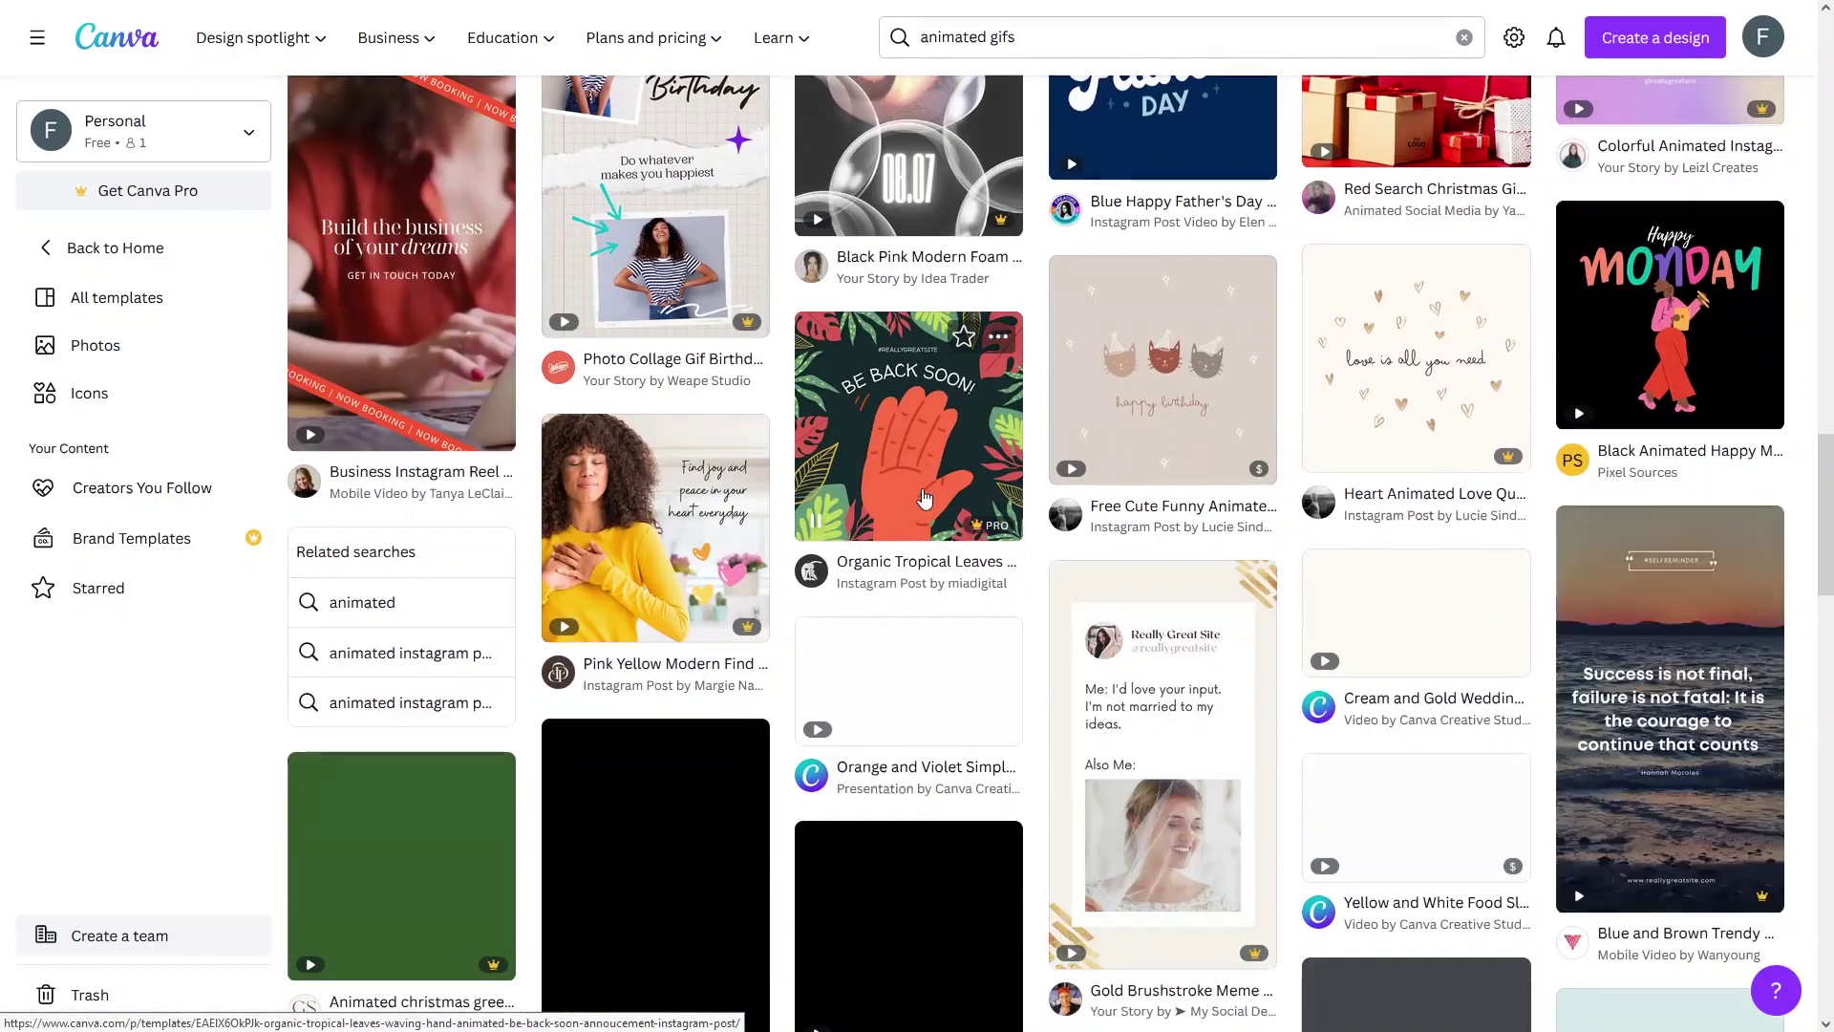
pyautogui.scroll(-1, 1246, 260)
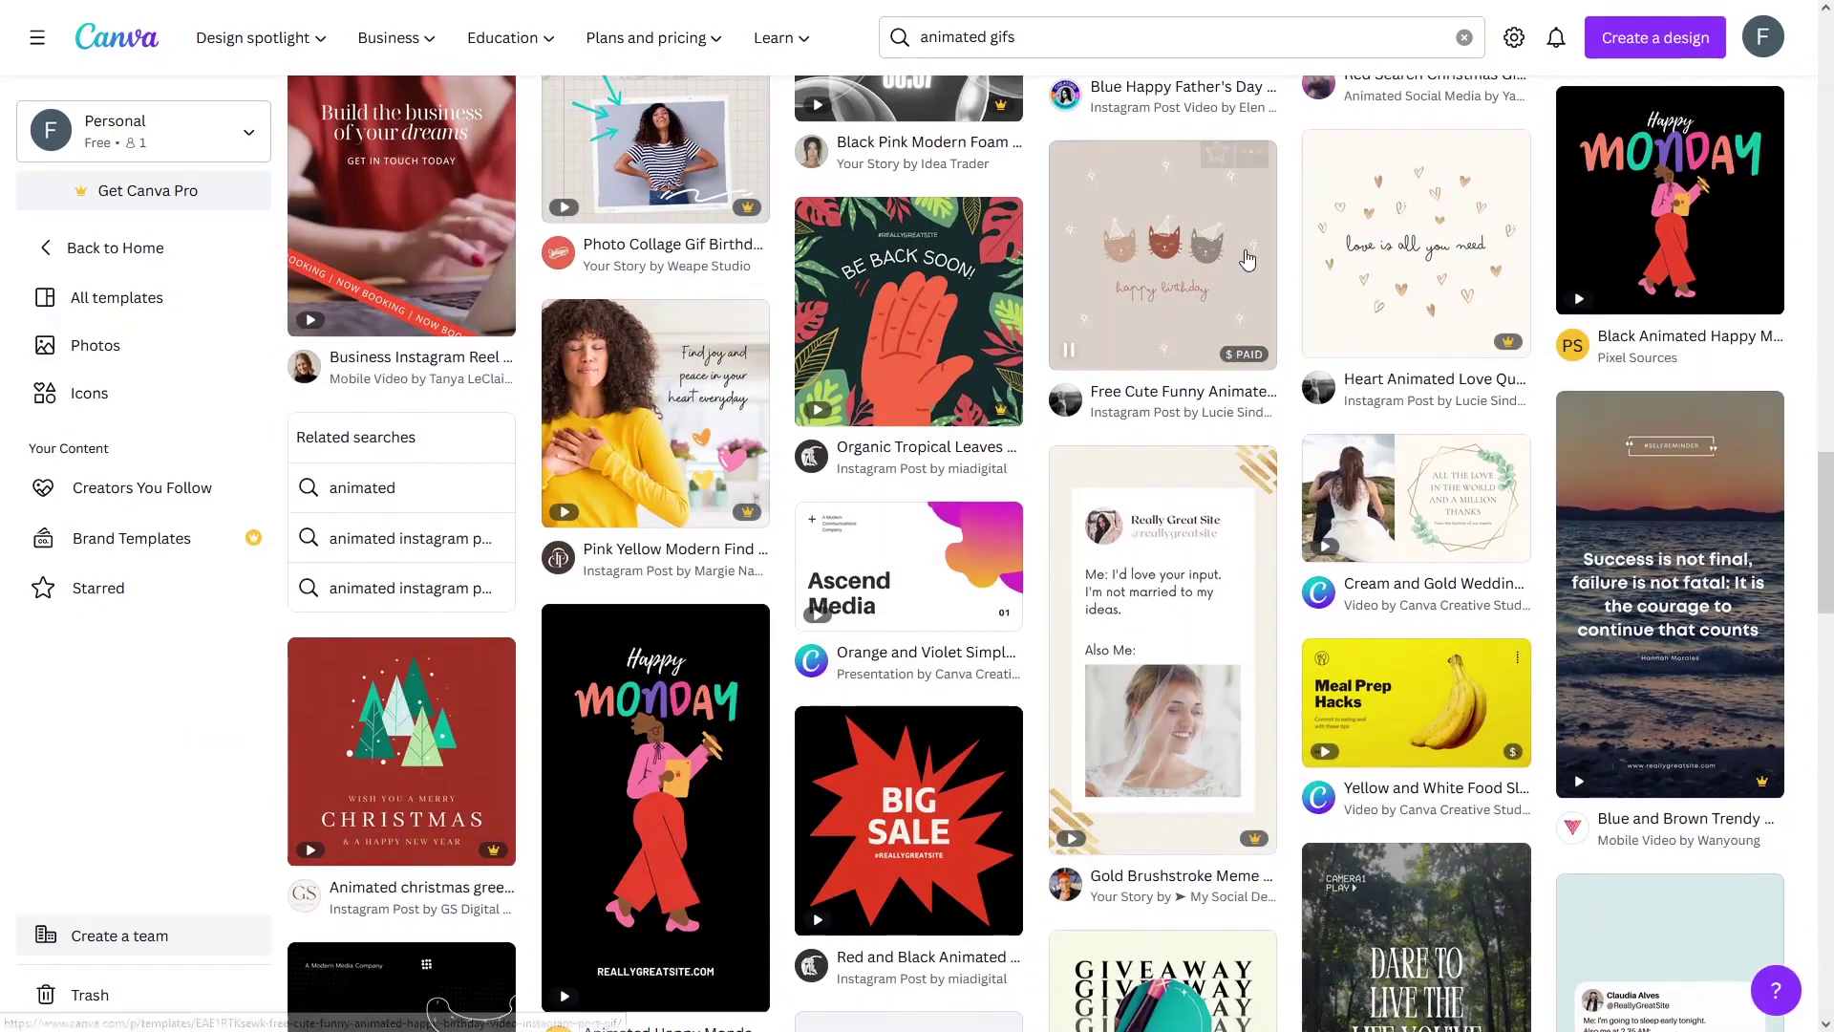
pyautogui.scroll(-5, 654, 353)
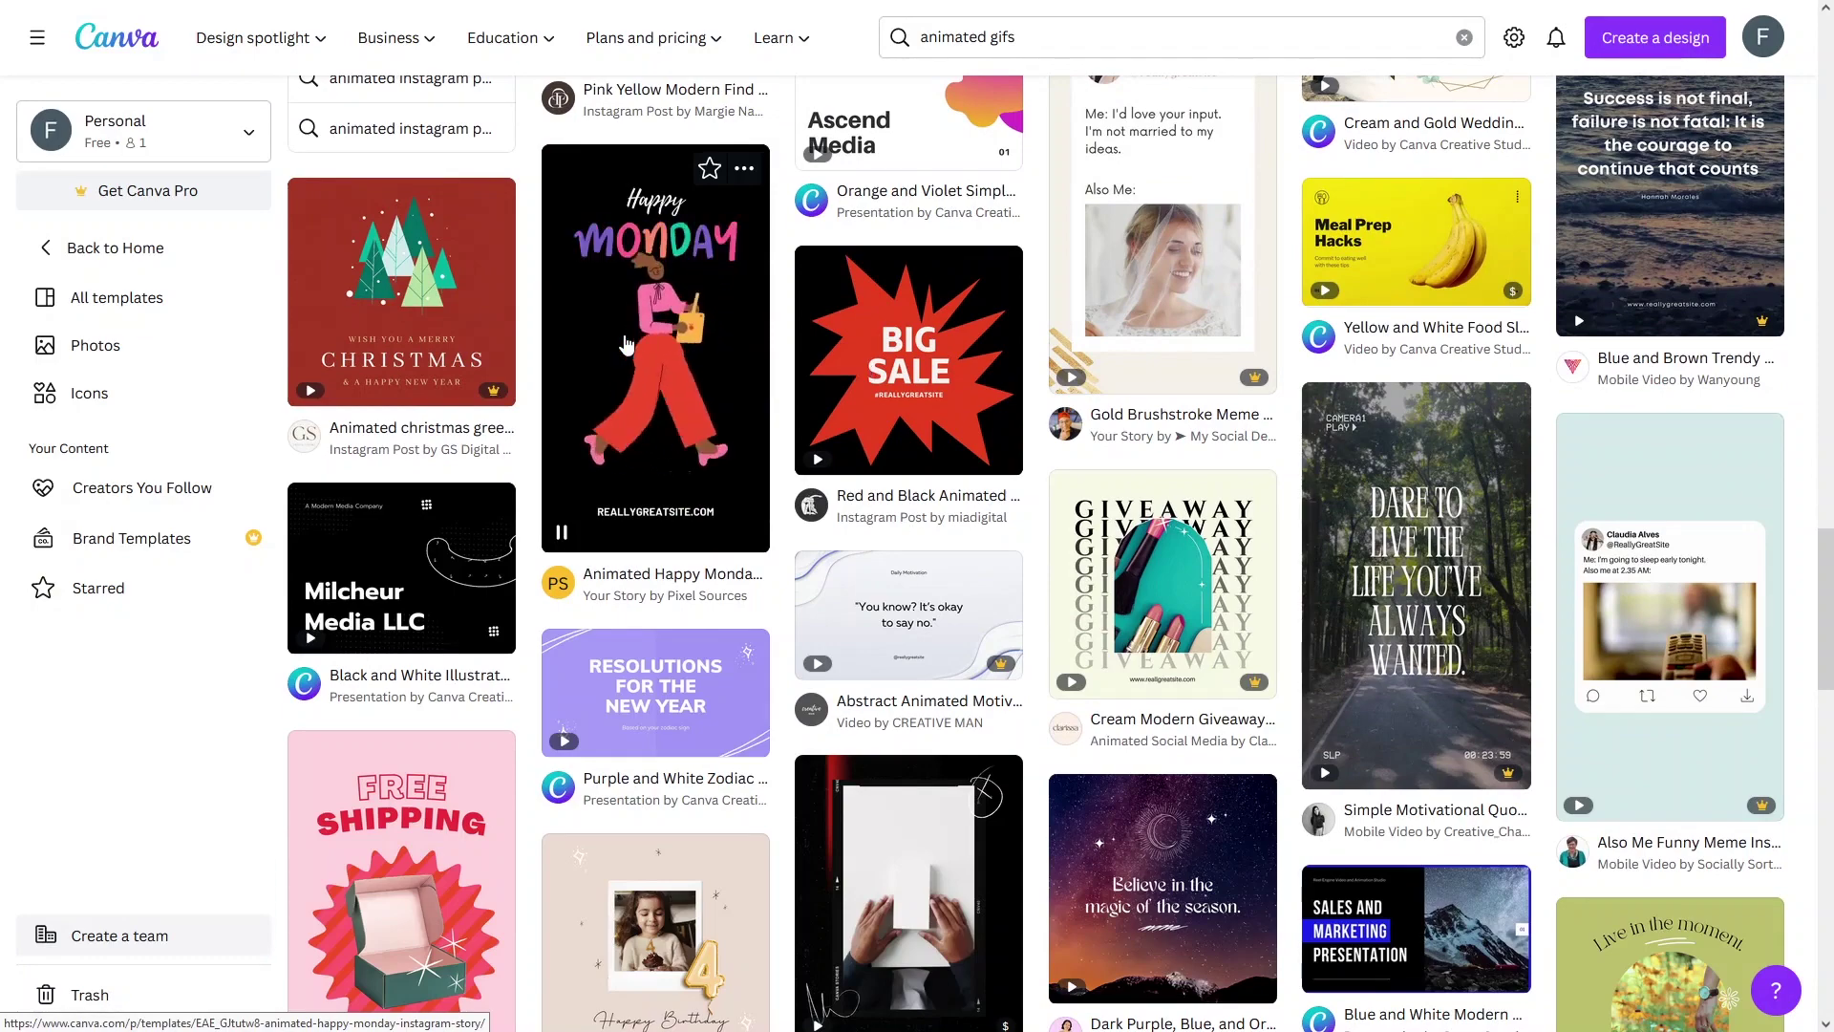
pyautogui.click(623, 335)
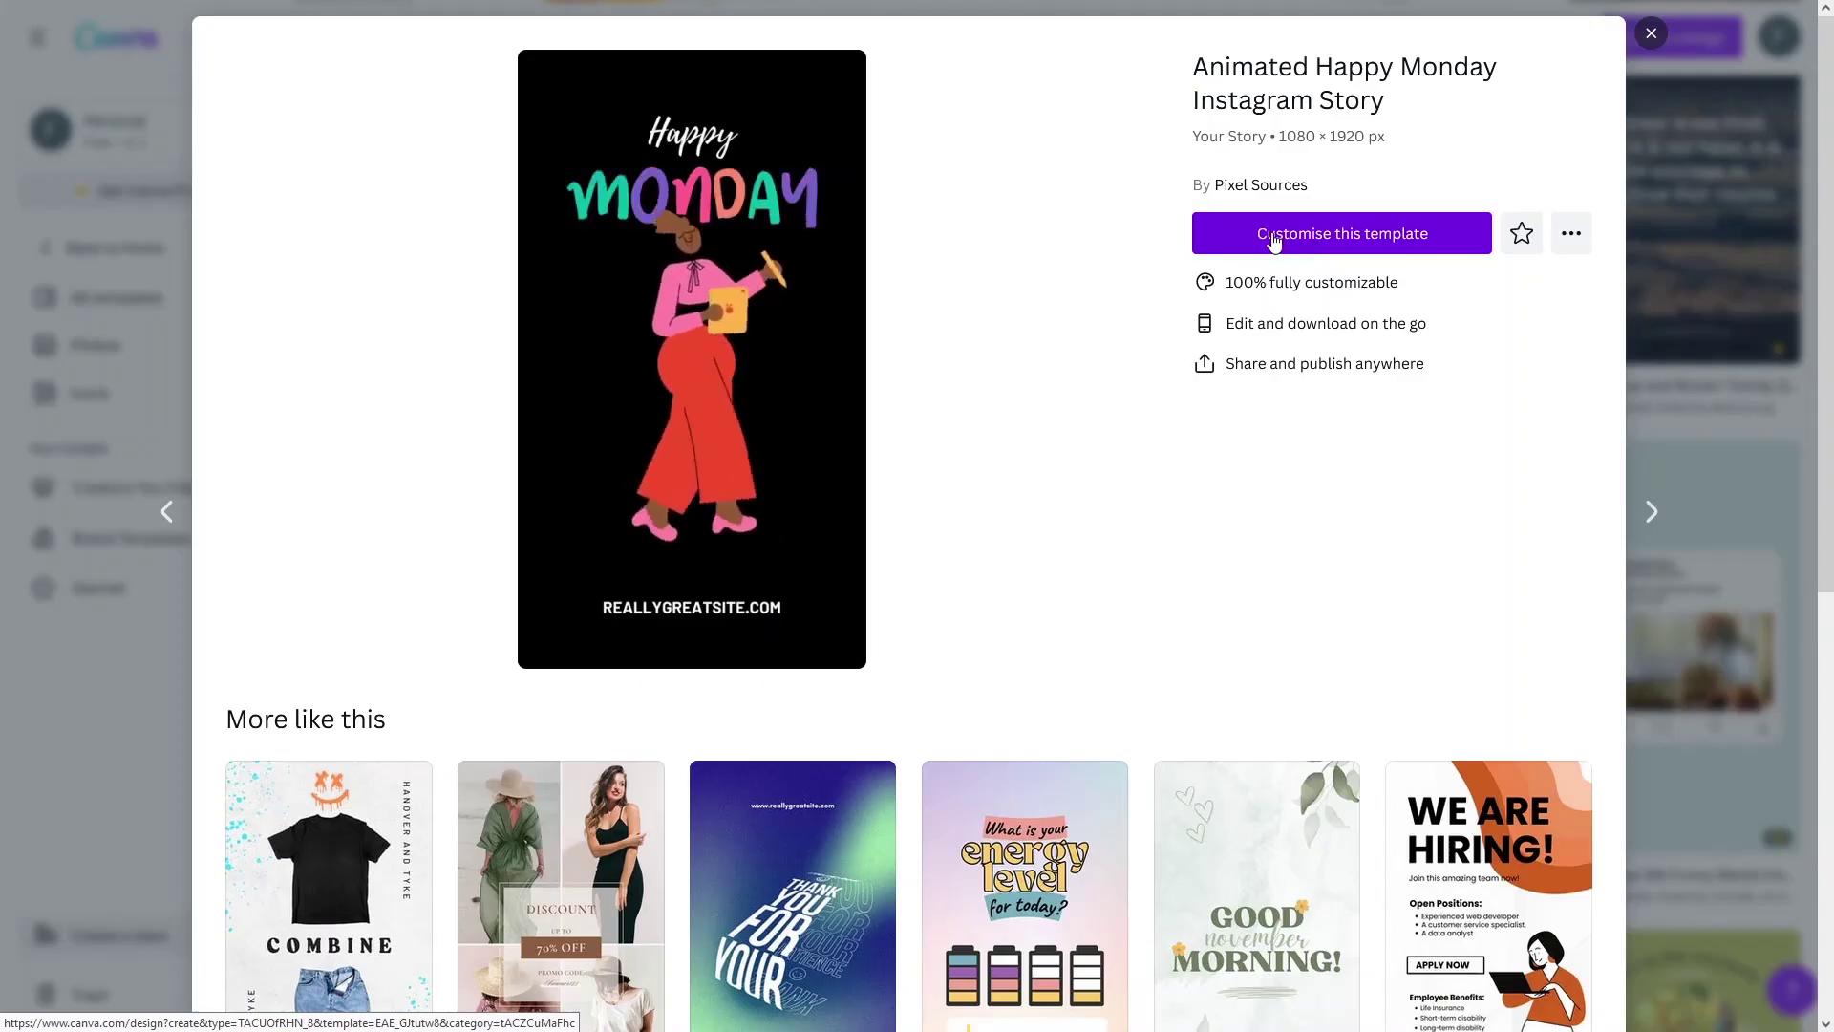
pyautogui.click(1274, 237)
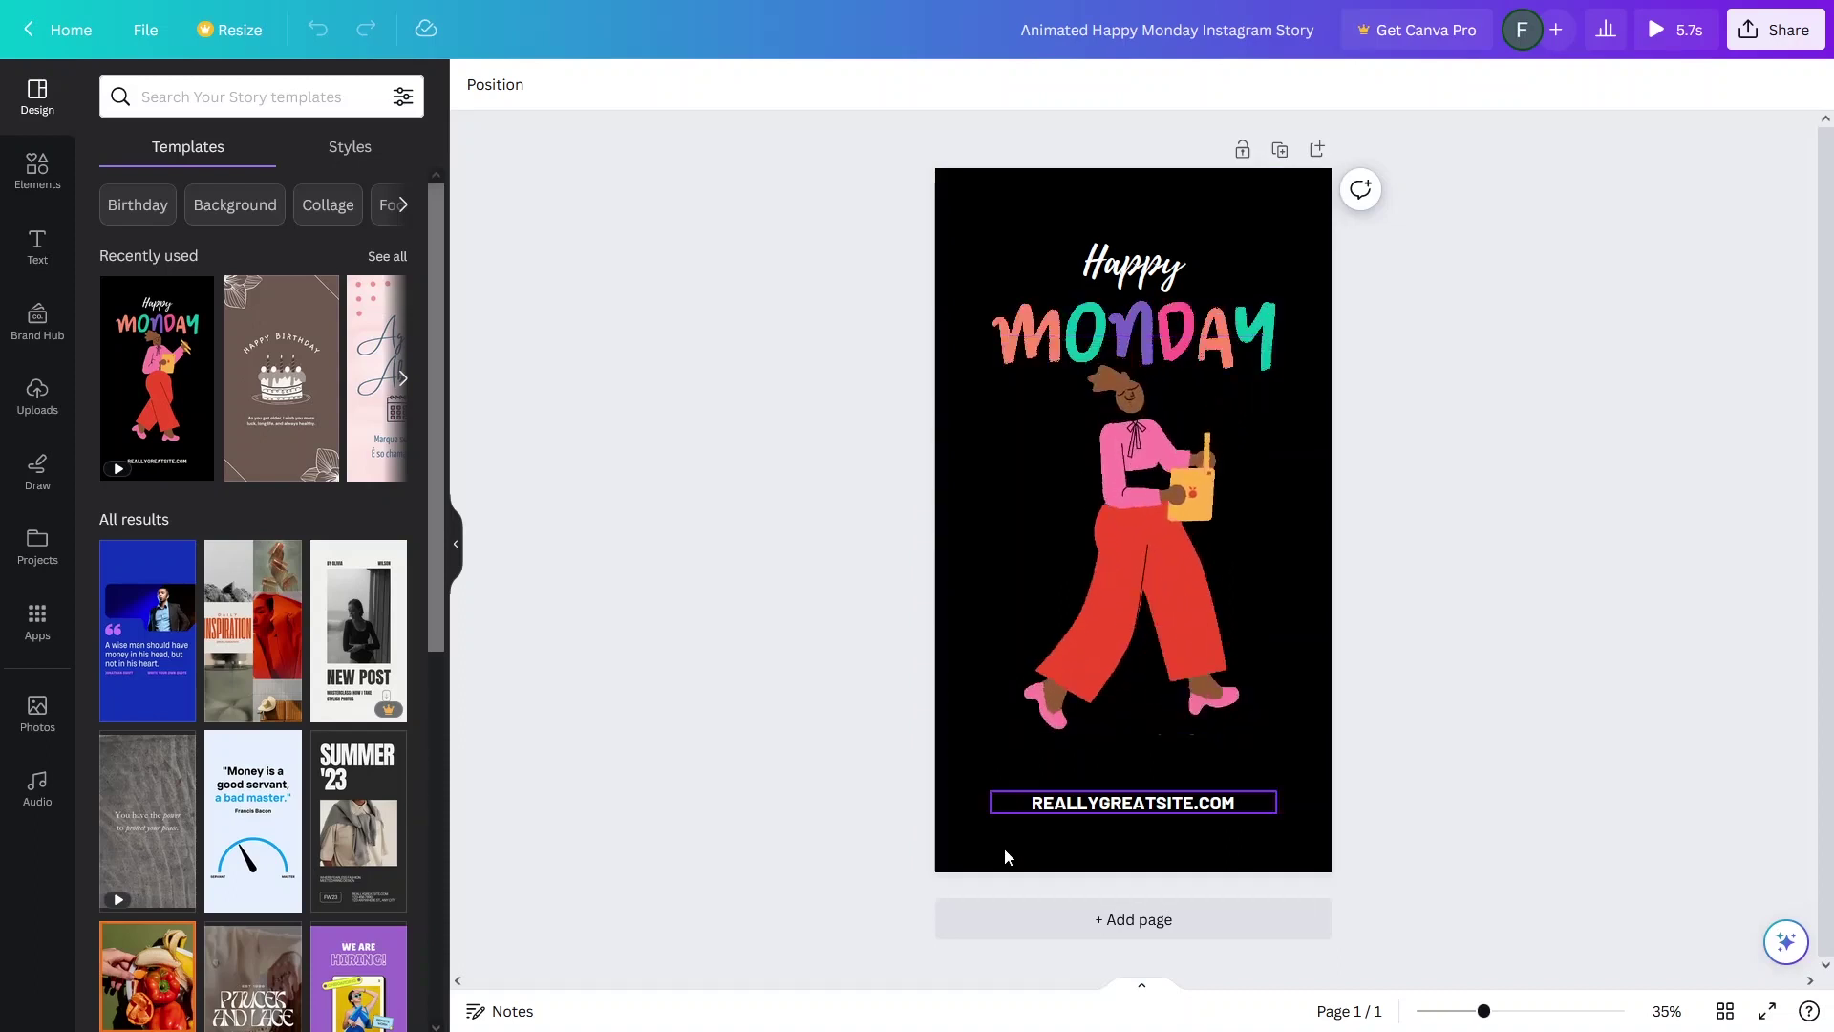
# Step: Add a second page to the story and check the font of the "Happy" text on page 1
pyautogui.click(1041, 923)
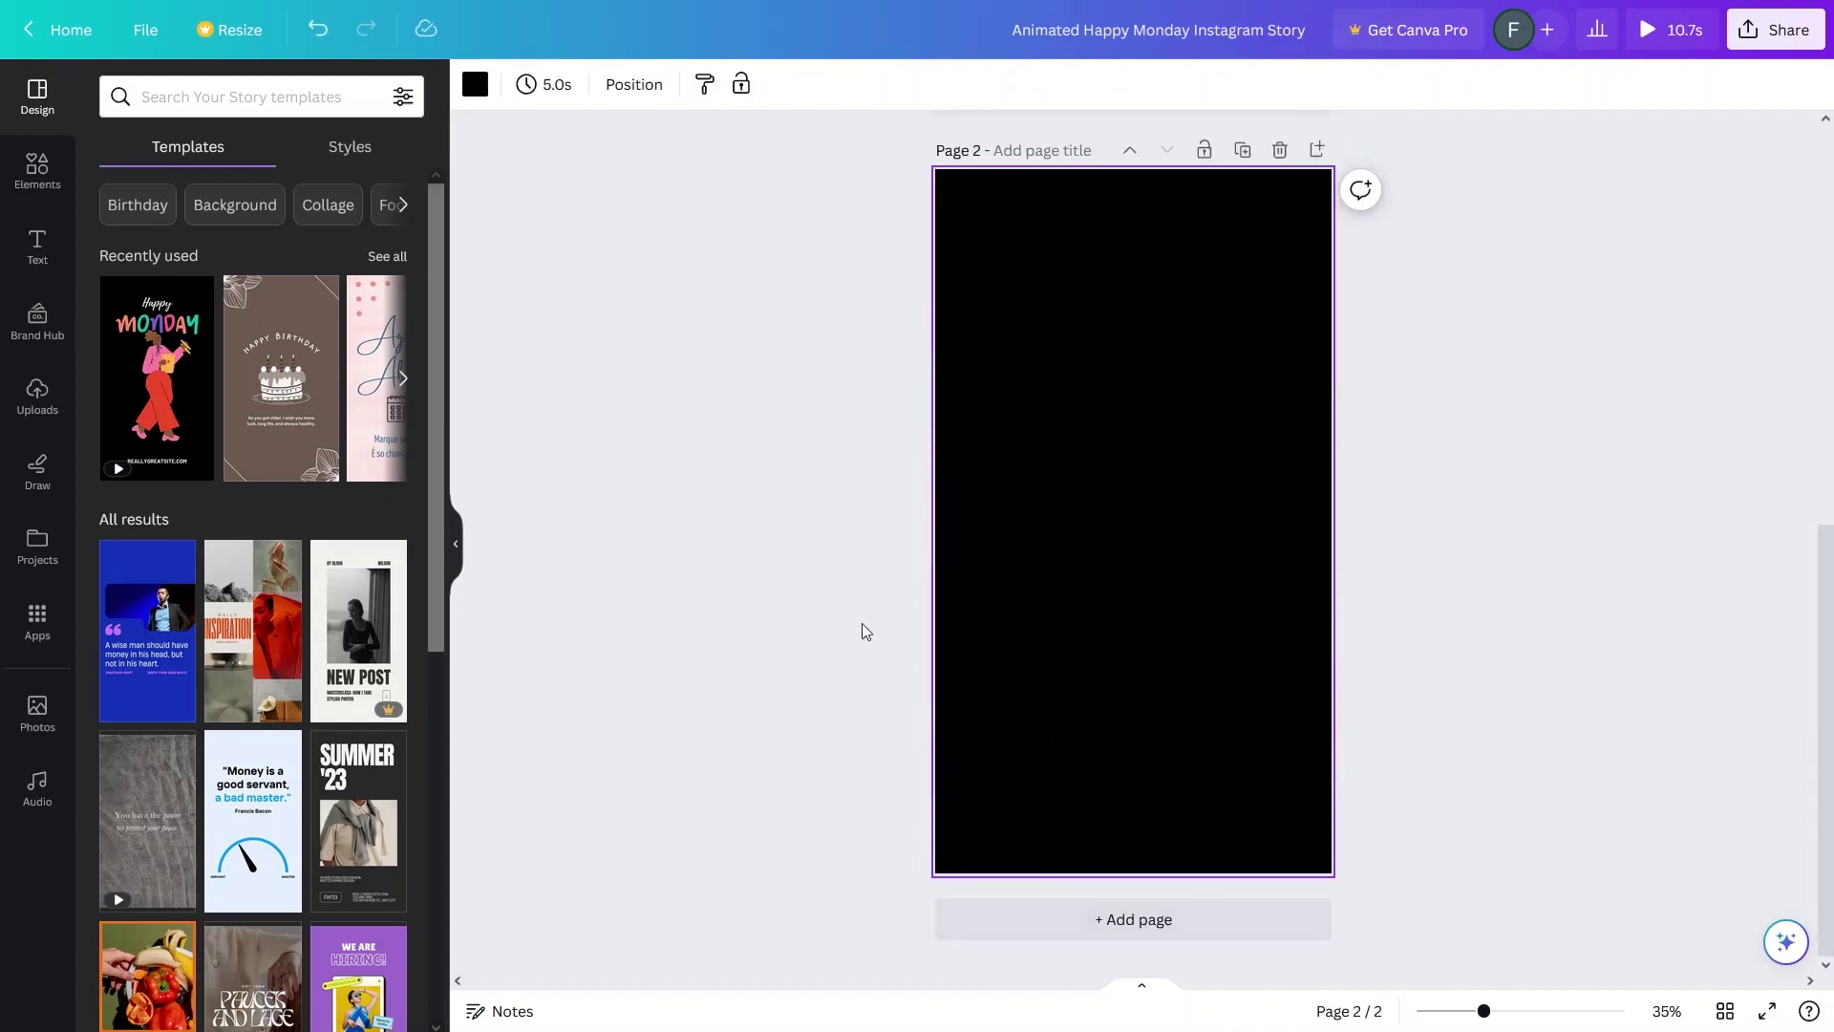
pyautogui.scroll(7, 866, 631)
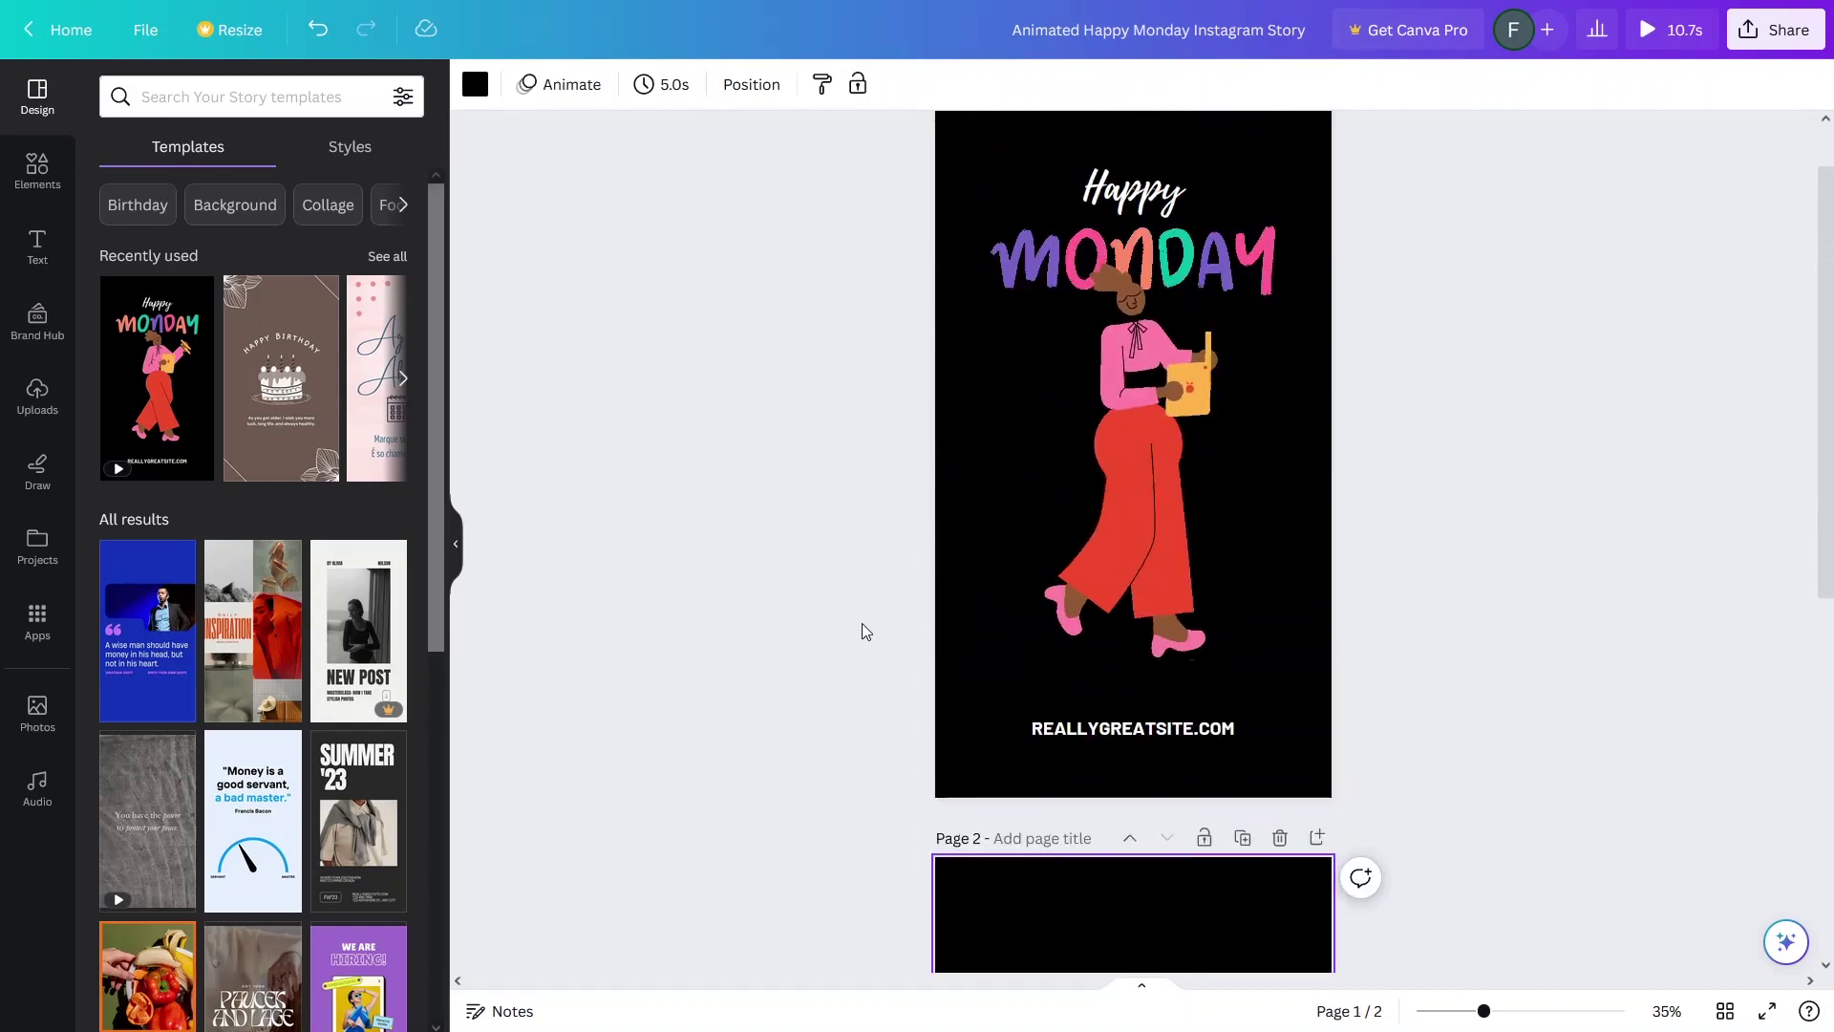
pyautogui.scroll(-4, 866, 630)
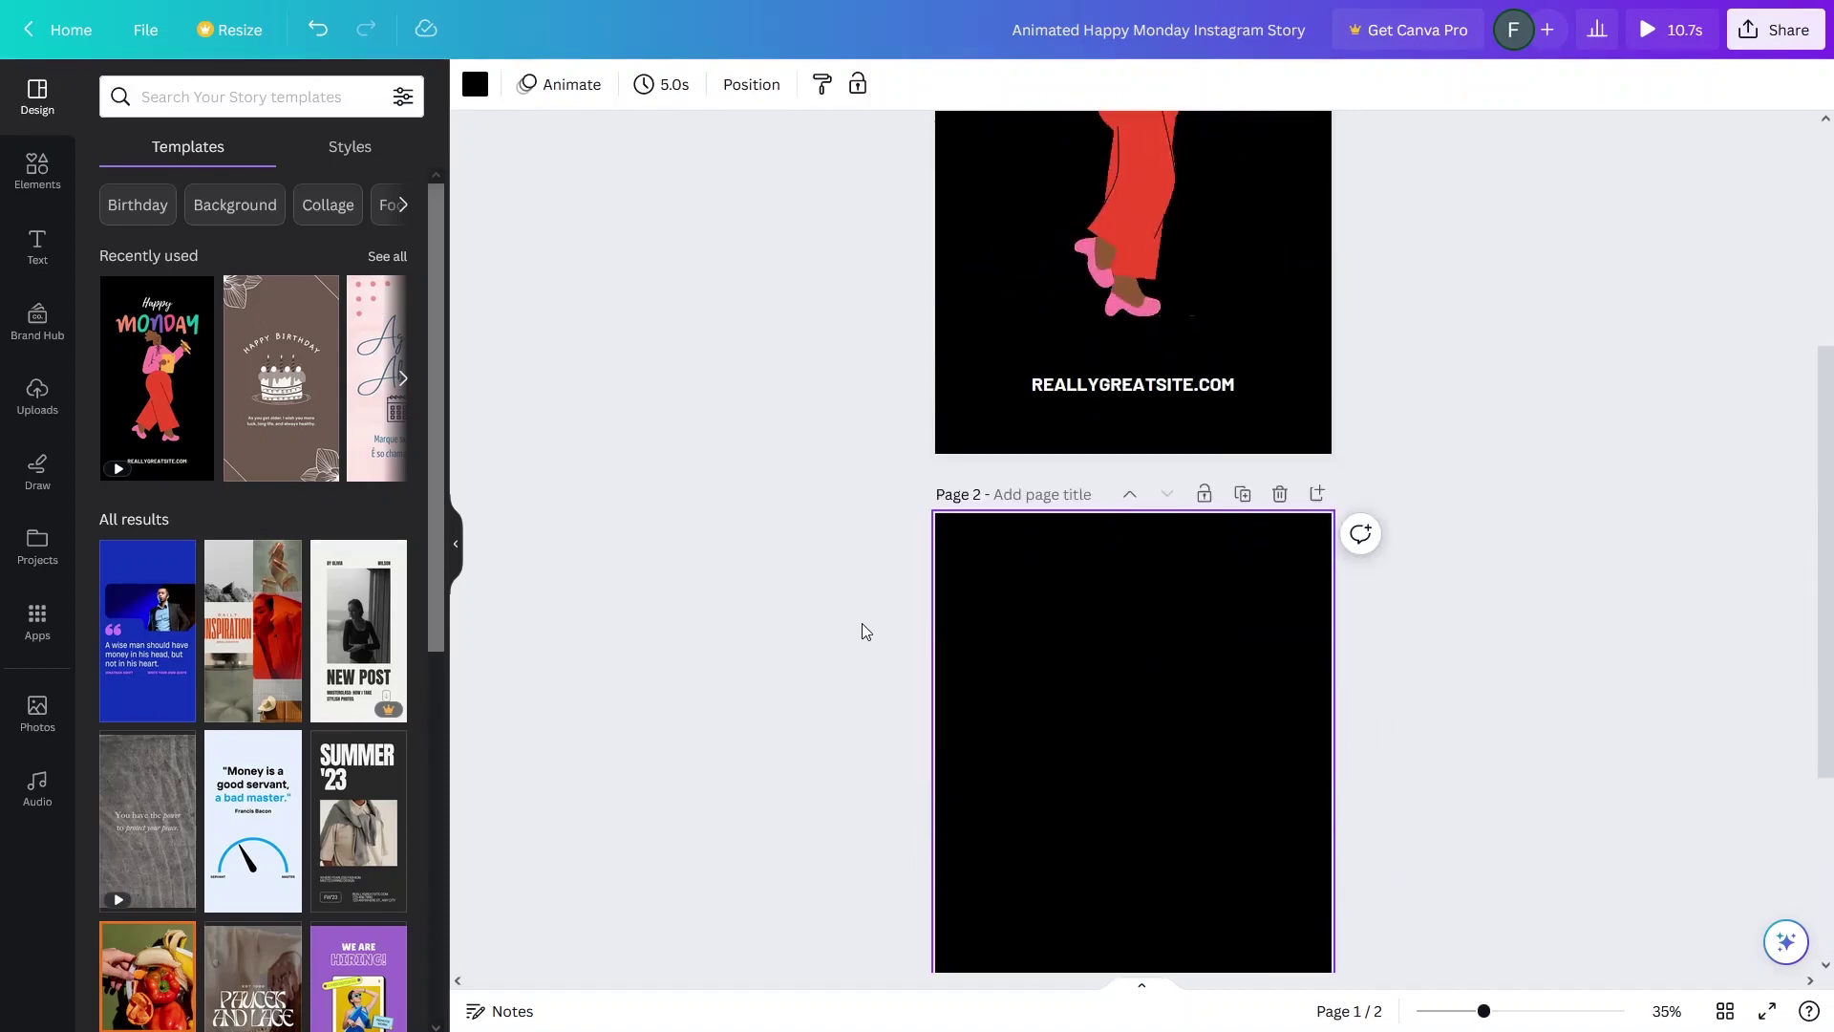
pyautogui.scroll(-2, 866, 630)
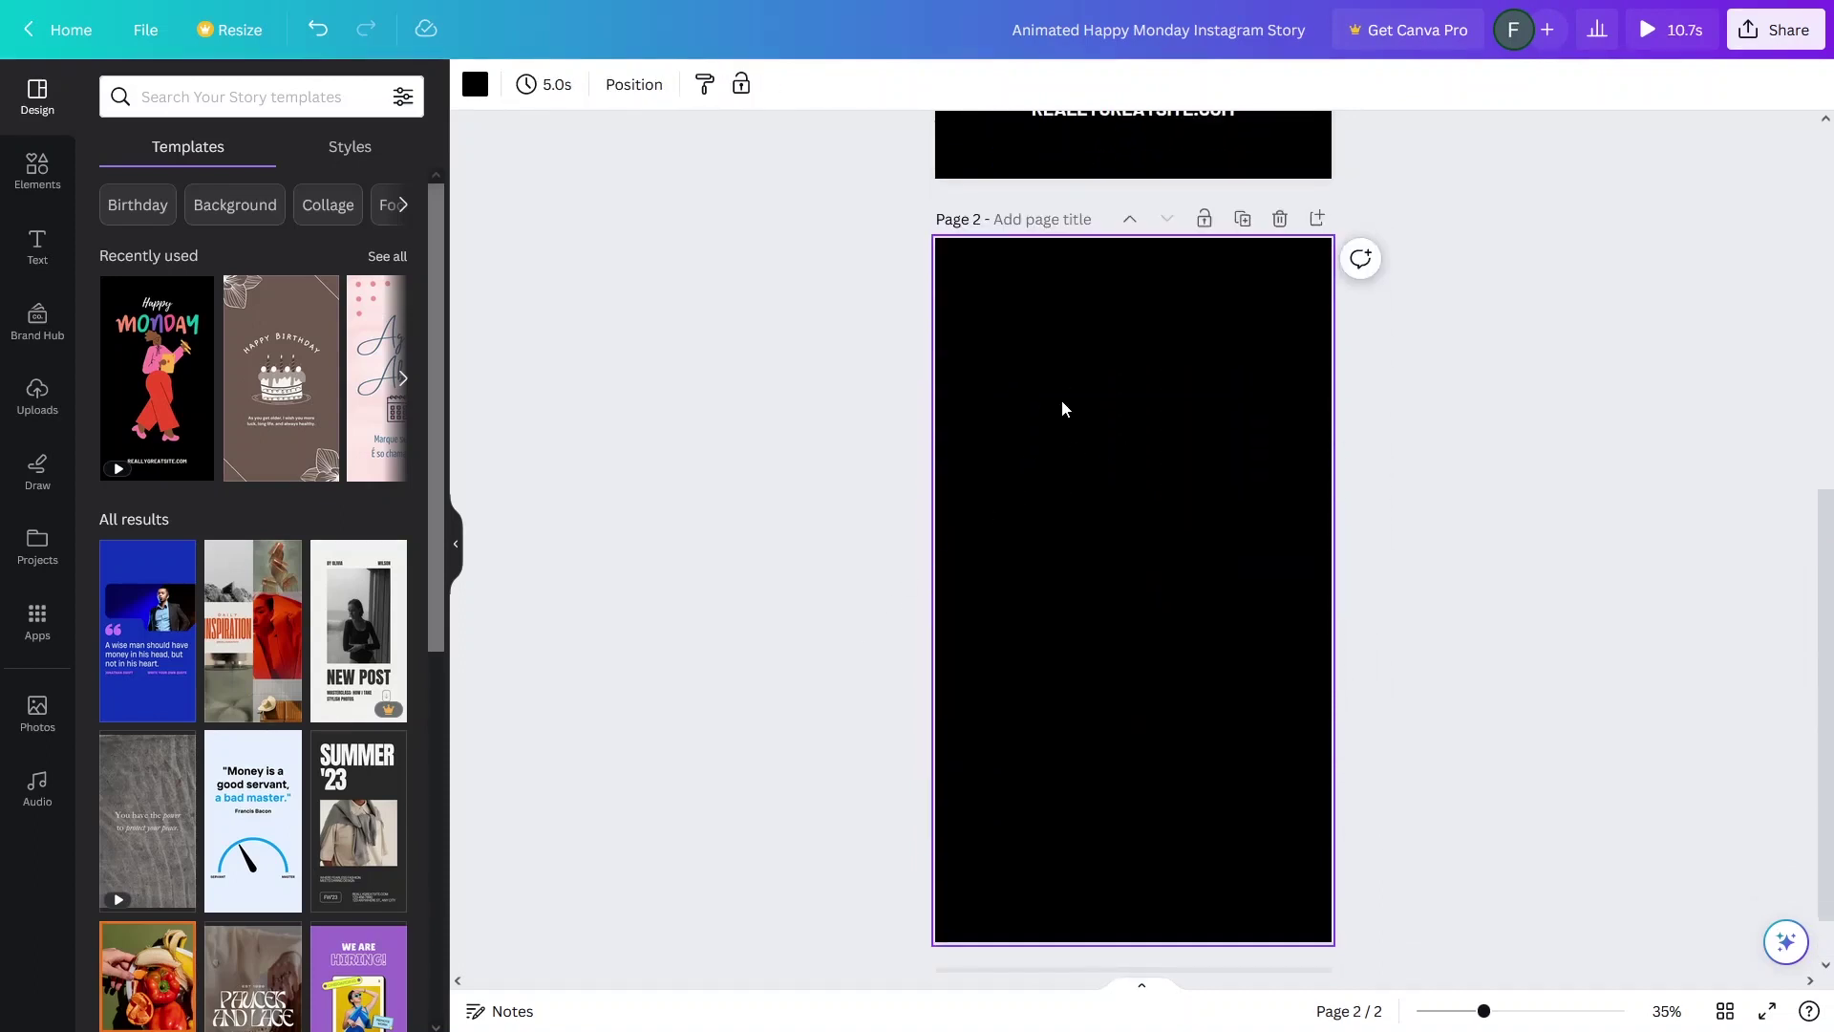
pyautogui.scroll(5, 1063, 409)
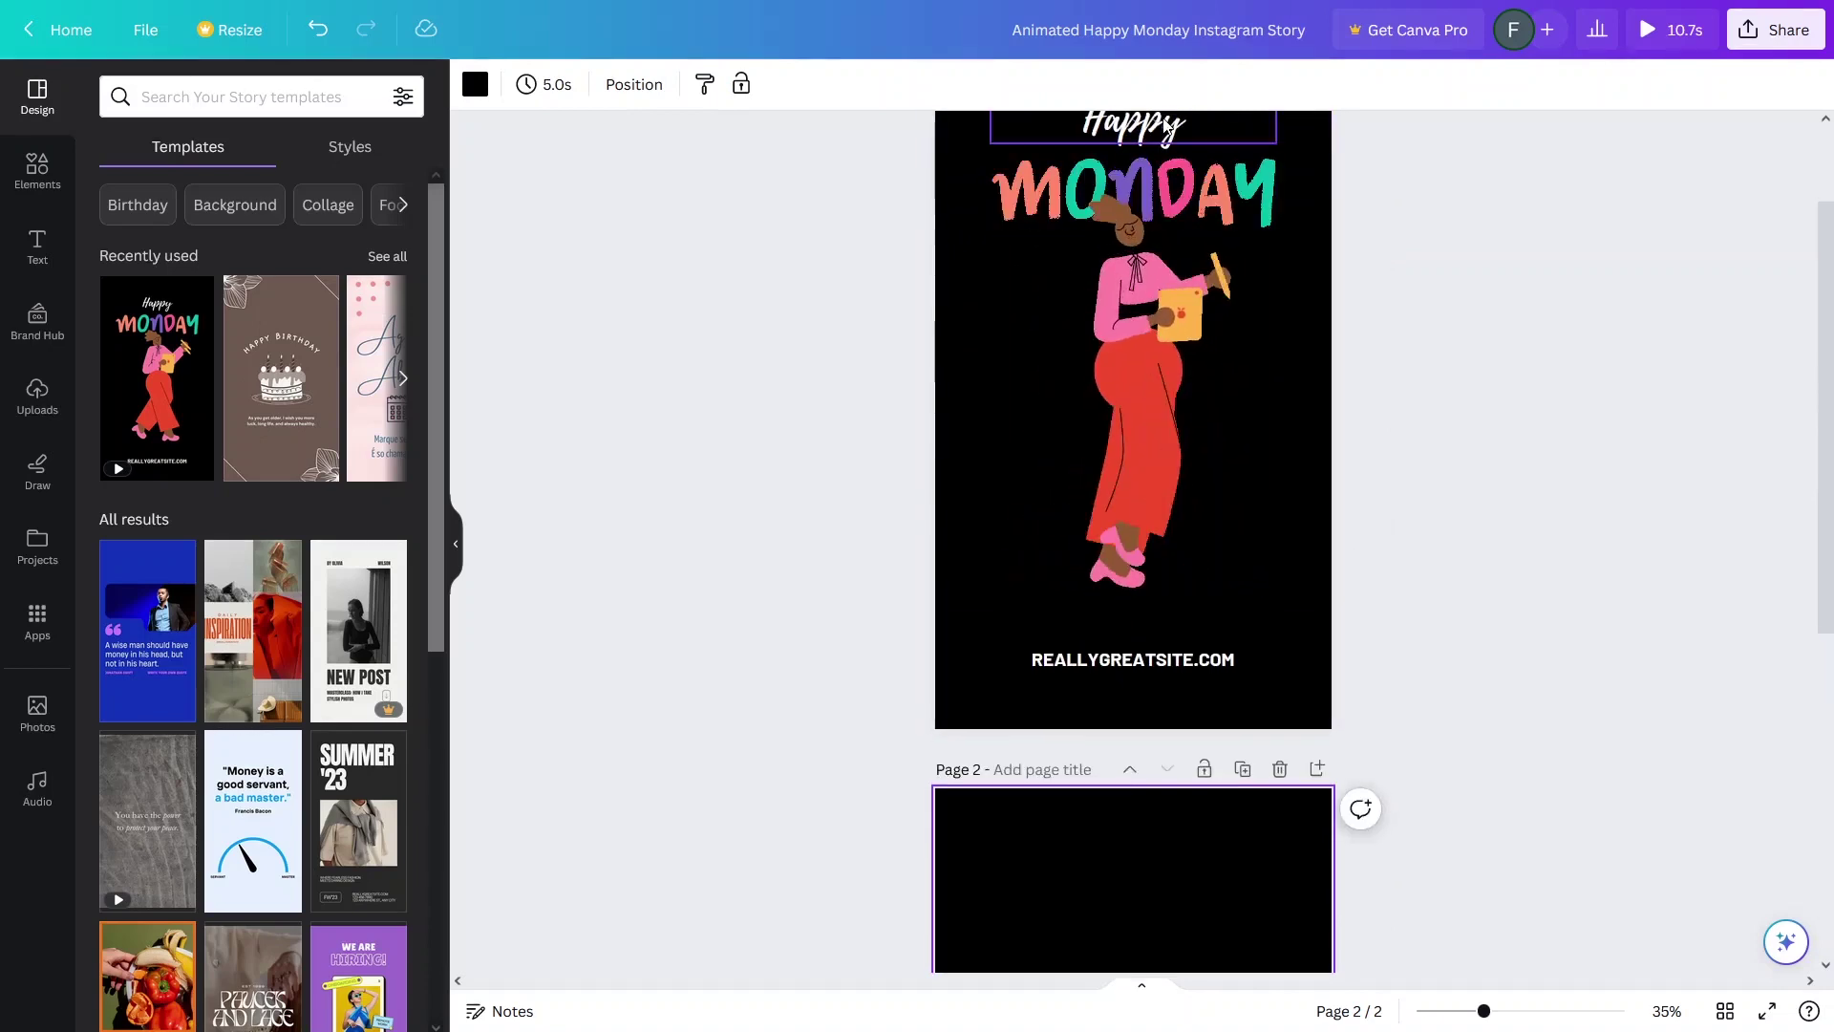
pyautogui.click(1166, 127)
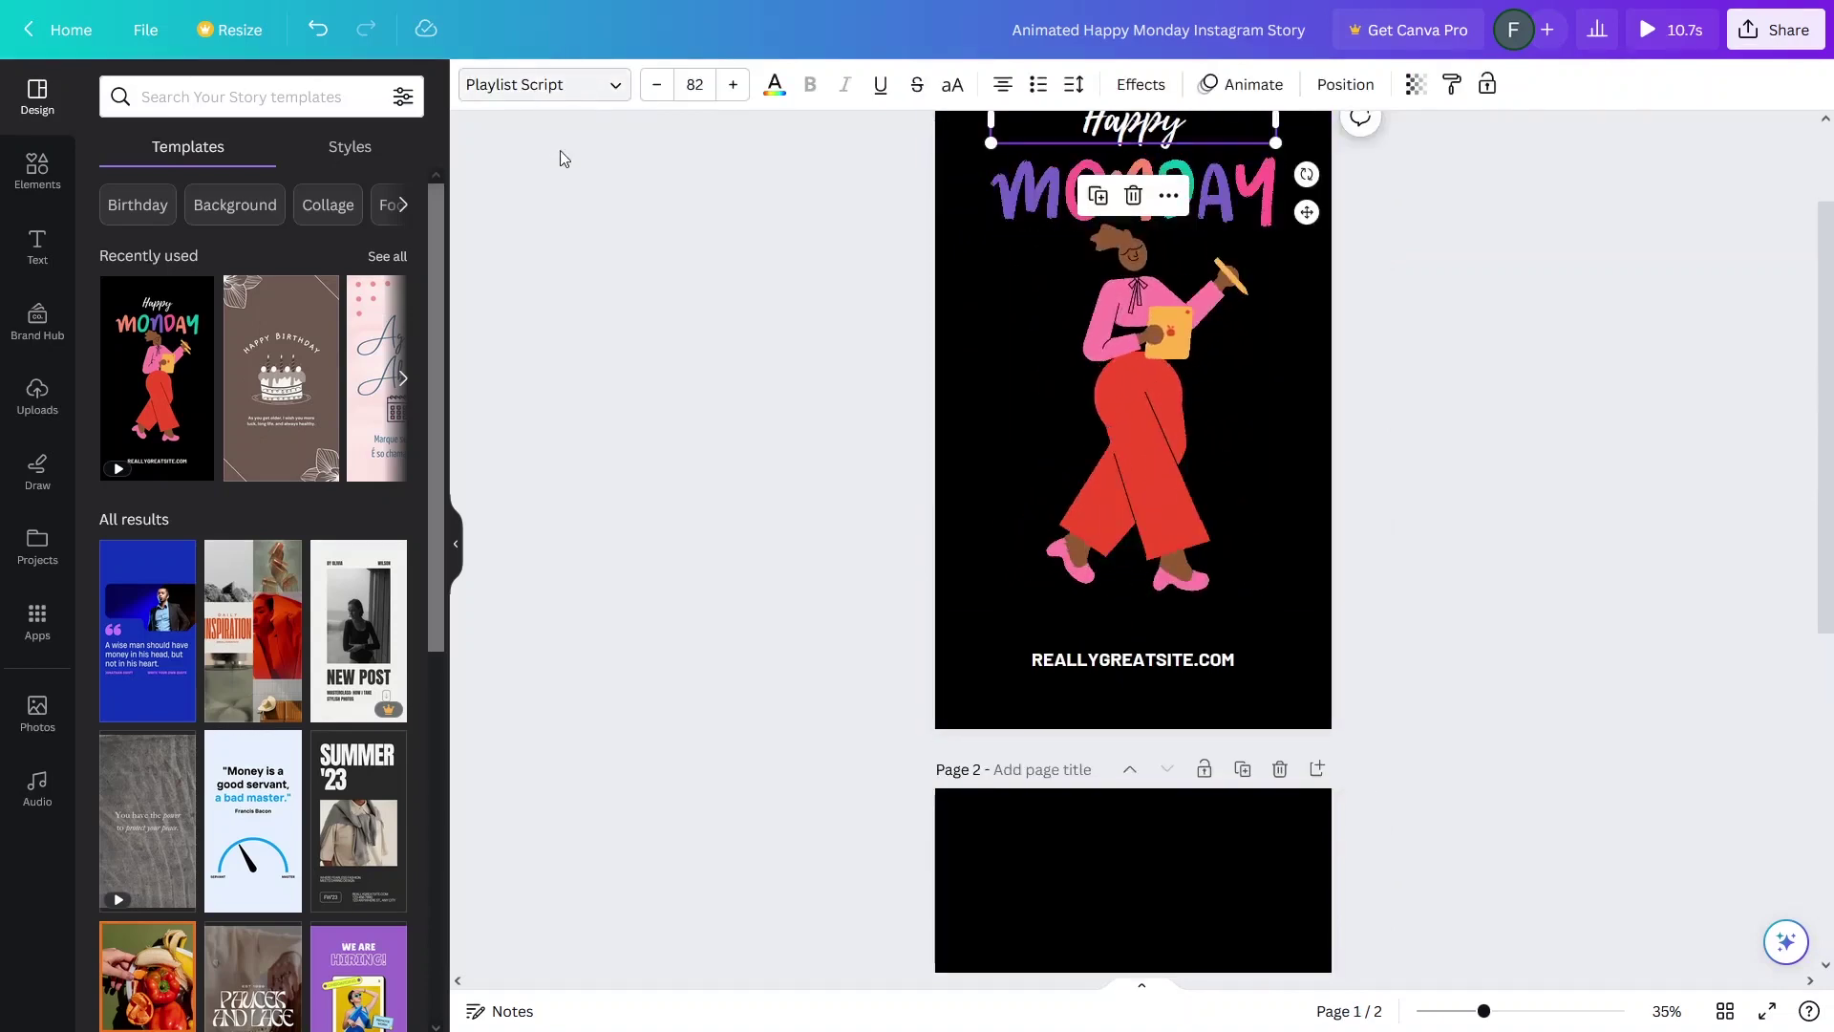
# Step: Add a heading text box to page 2 and move it near the top of the page
pyautogui.scroll(-5, 843, 315)
pyautogui.click(37, 246)
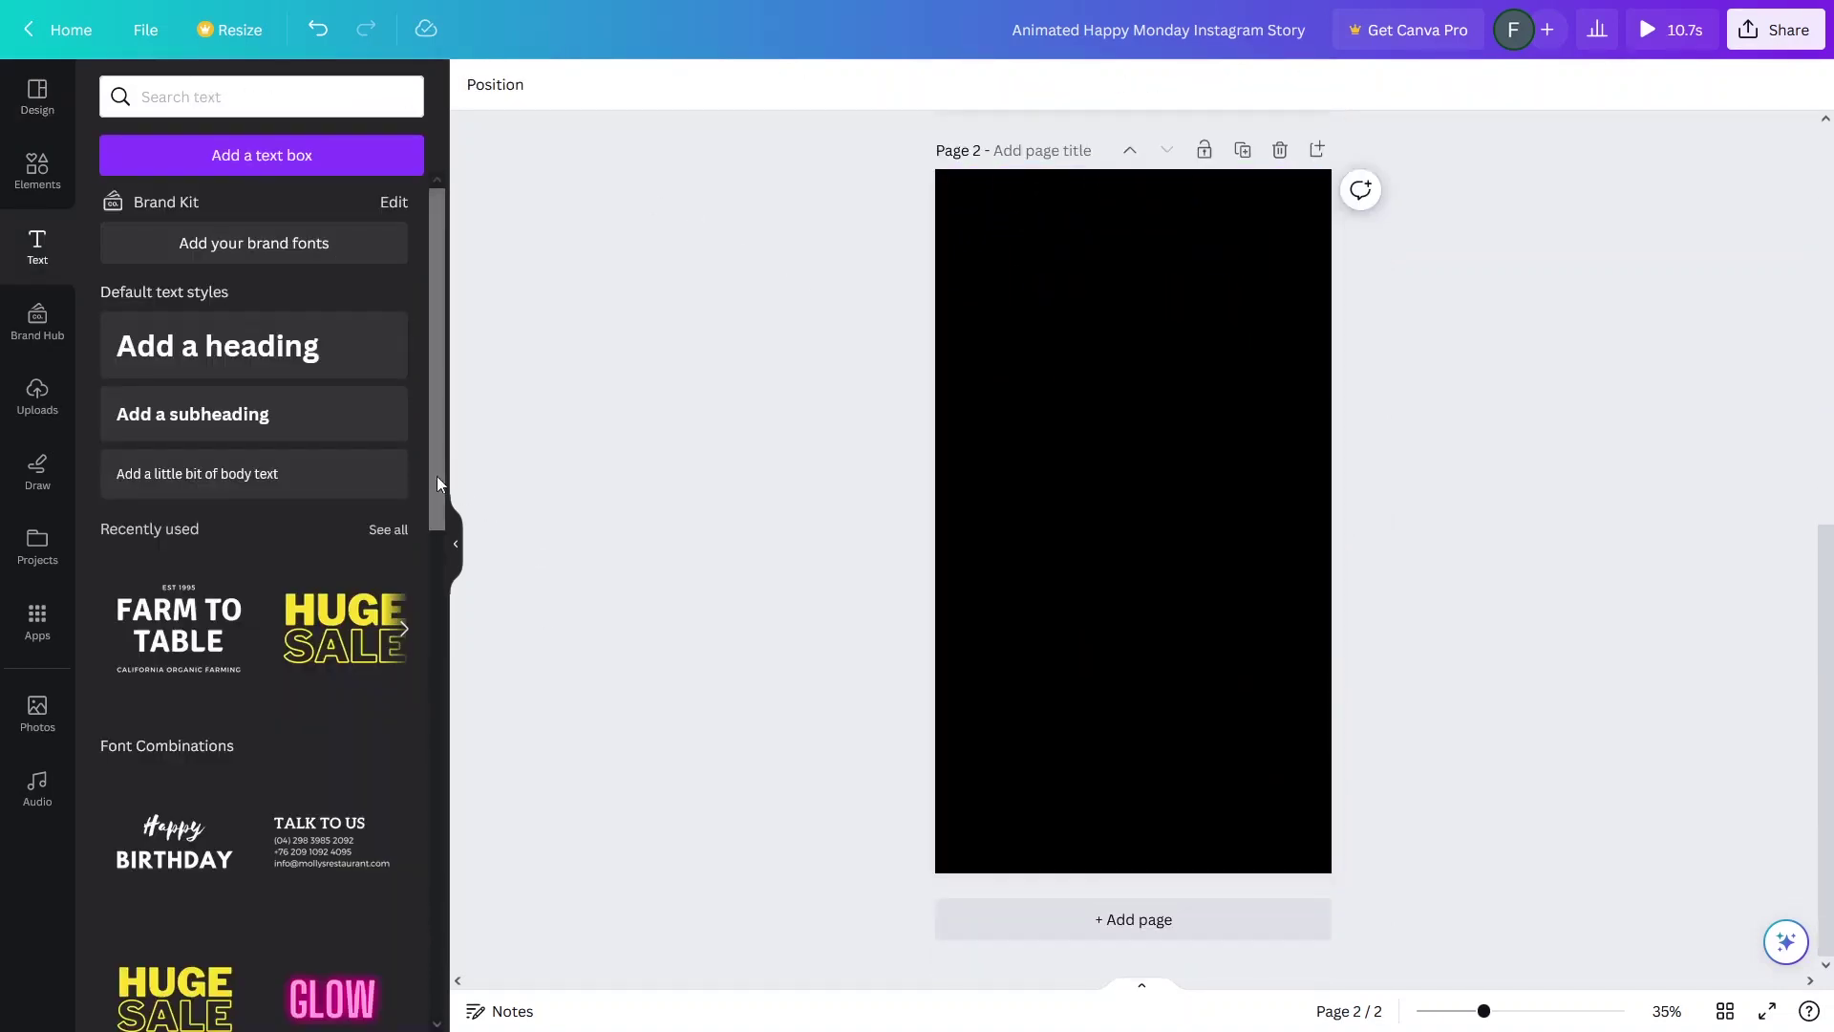
pyautogui.click(232, 376)
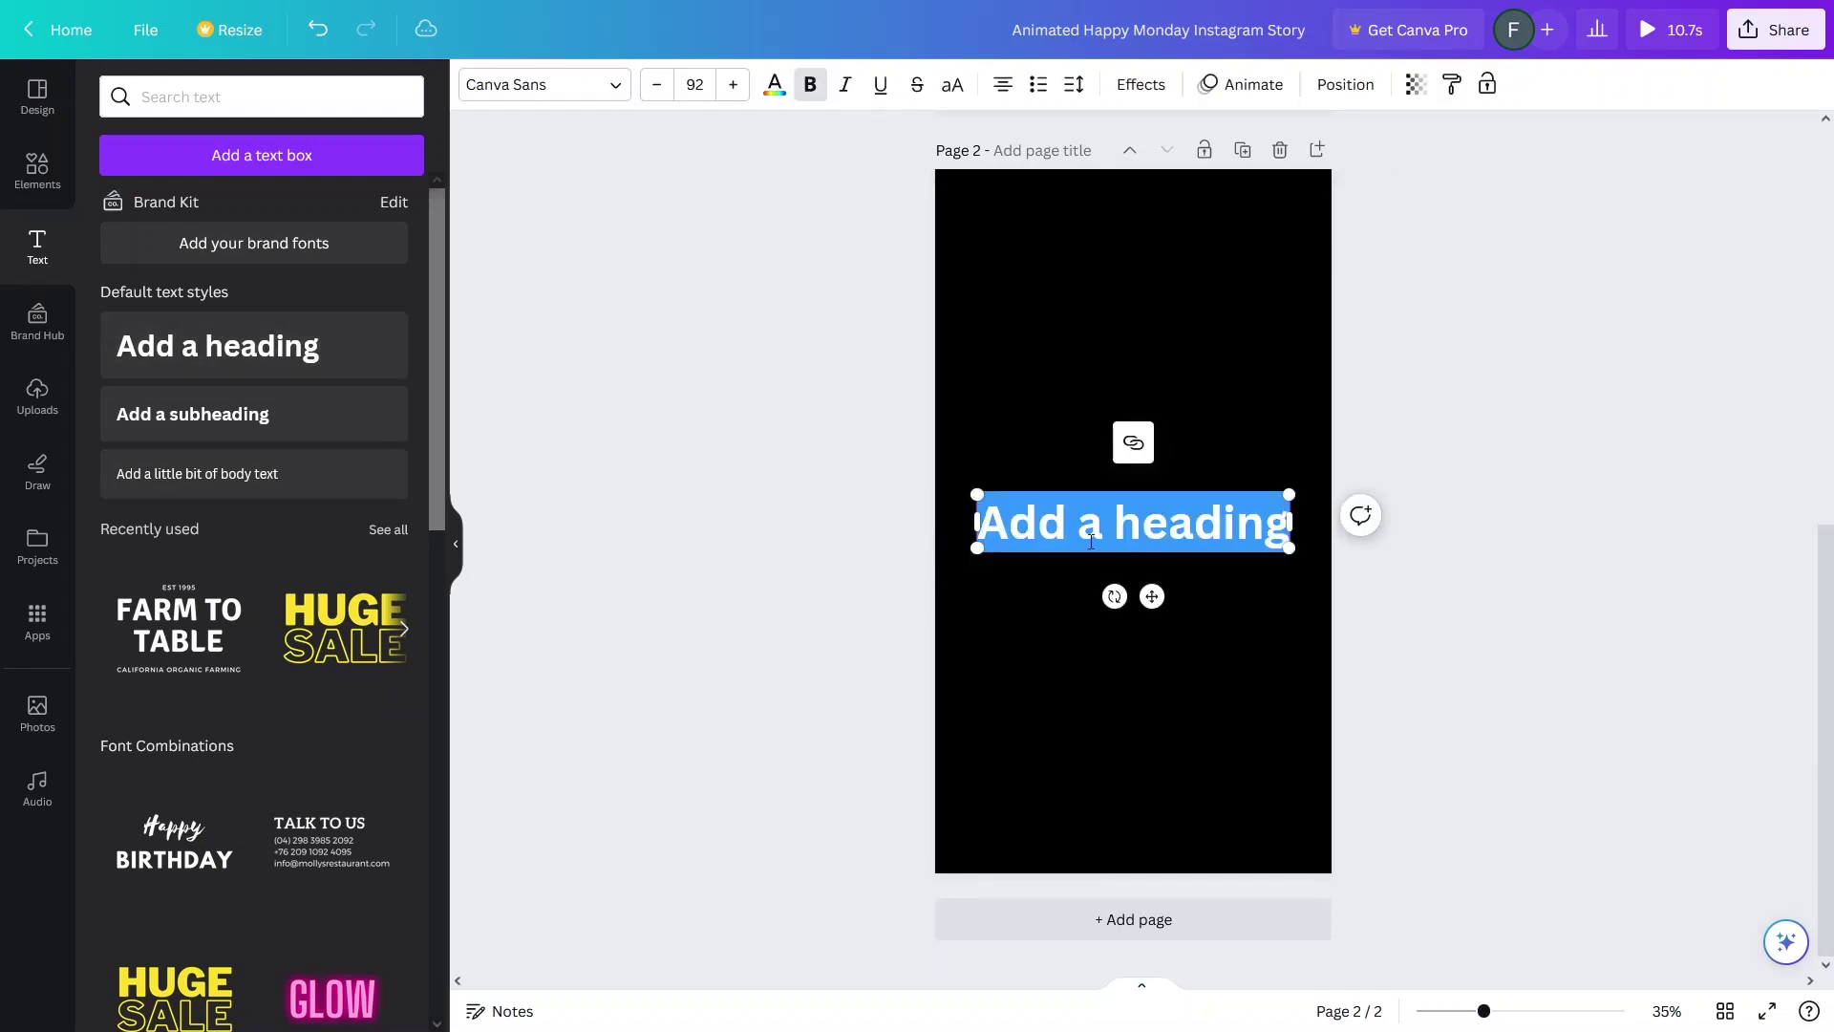
pyautogui.click(723, 541)
pyautogui.moveTo(1123, 525); pyautogui.dragTo(1116, 256)
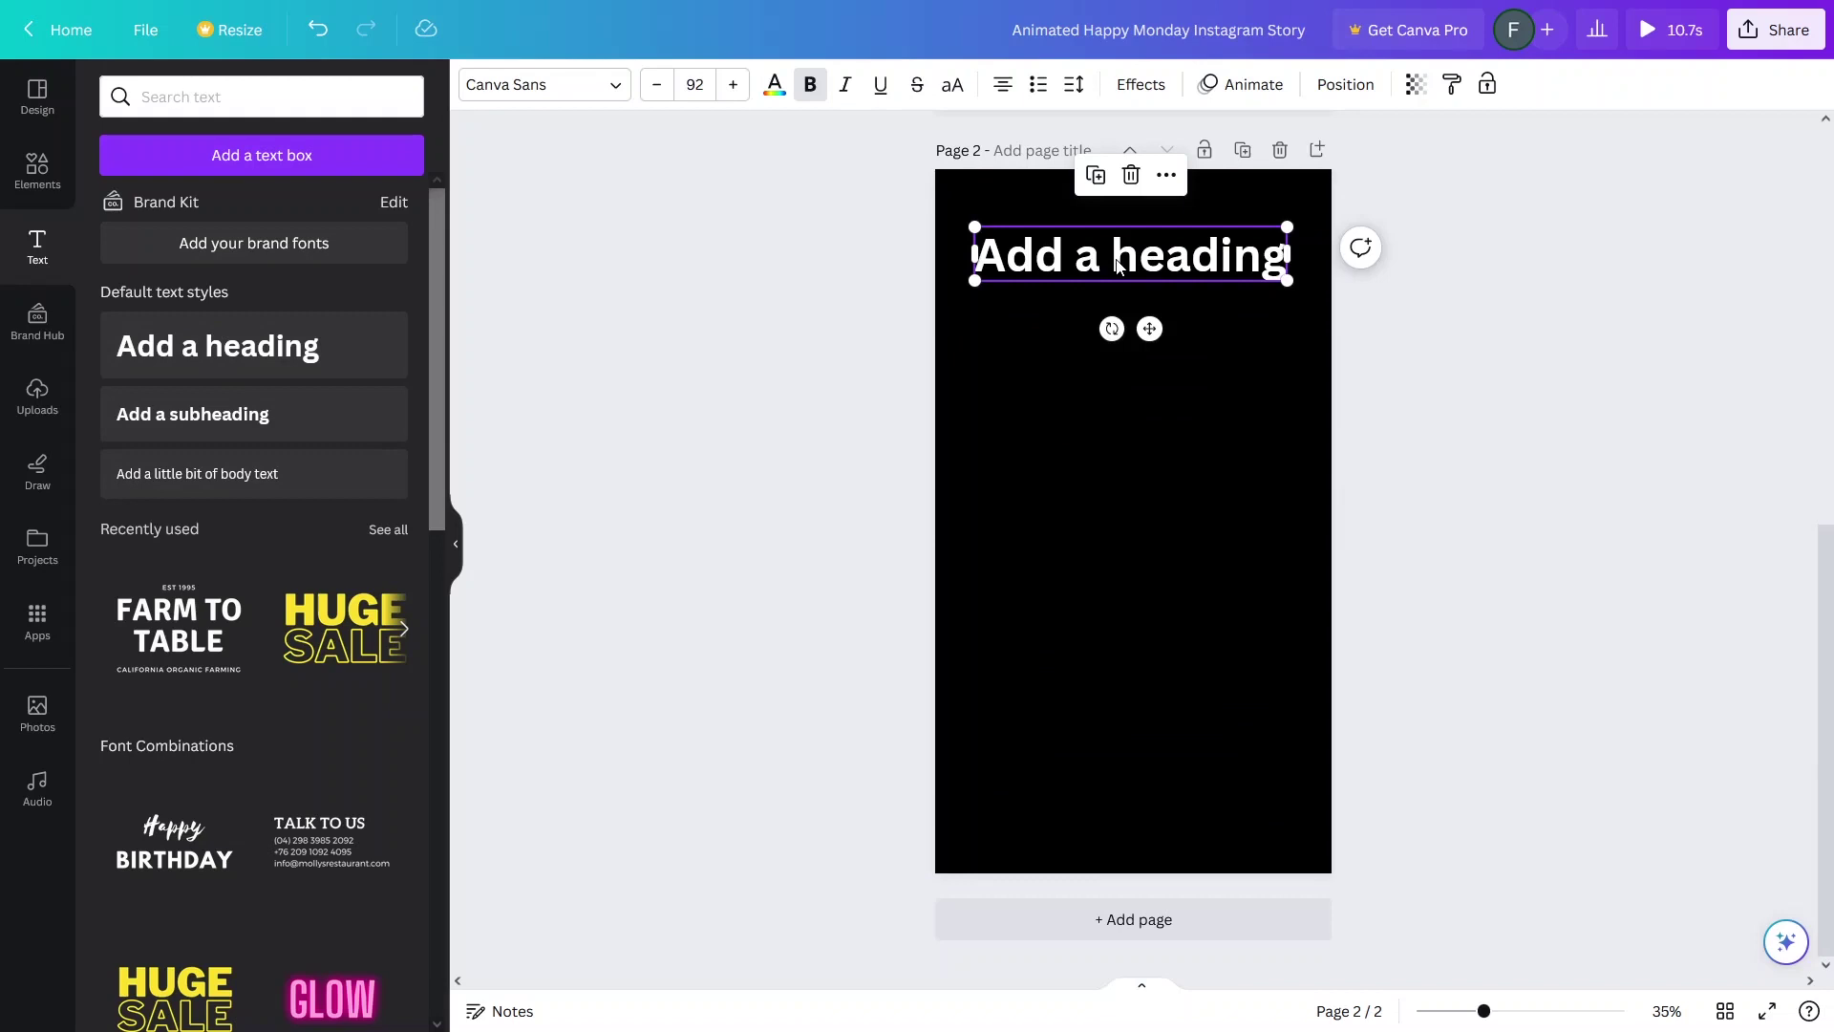
# Step: Set the font of the page 2 heading to Playlist Script
pyautogui.doubleClick(1120, 265)
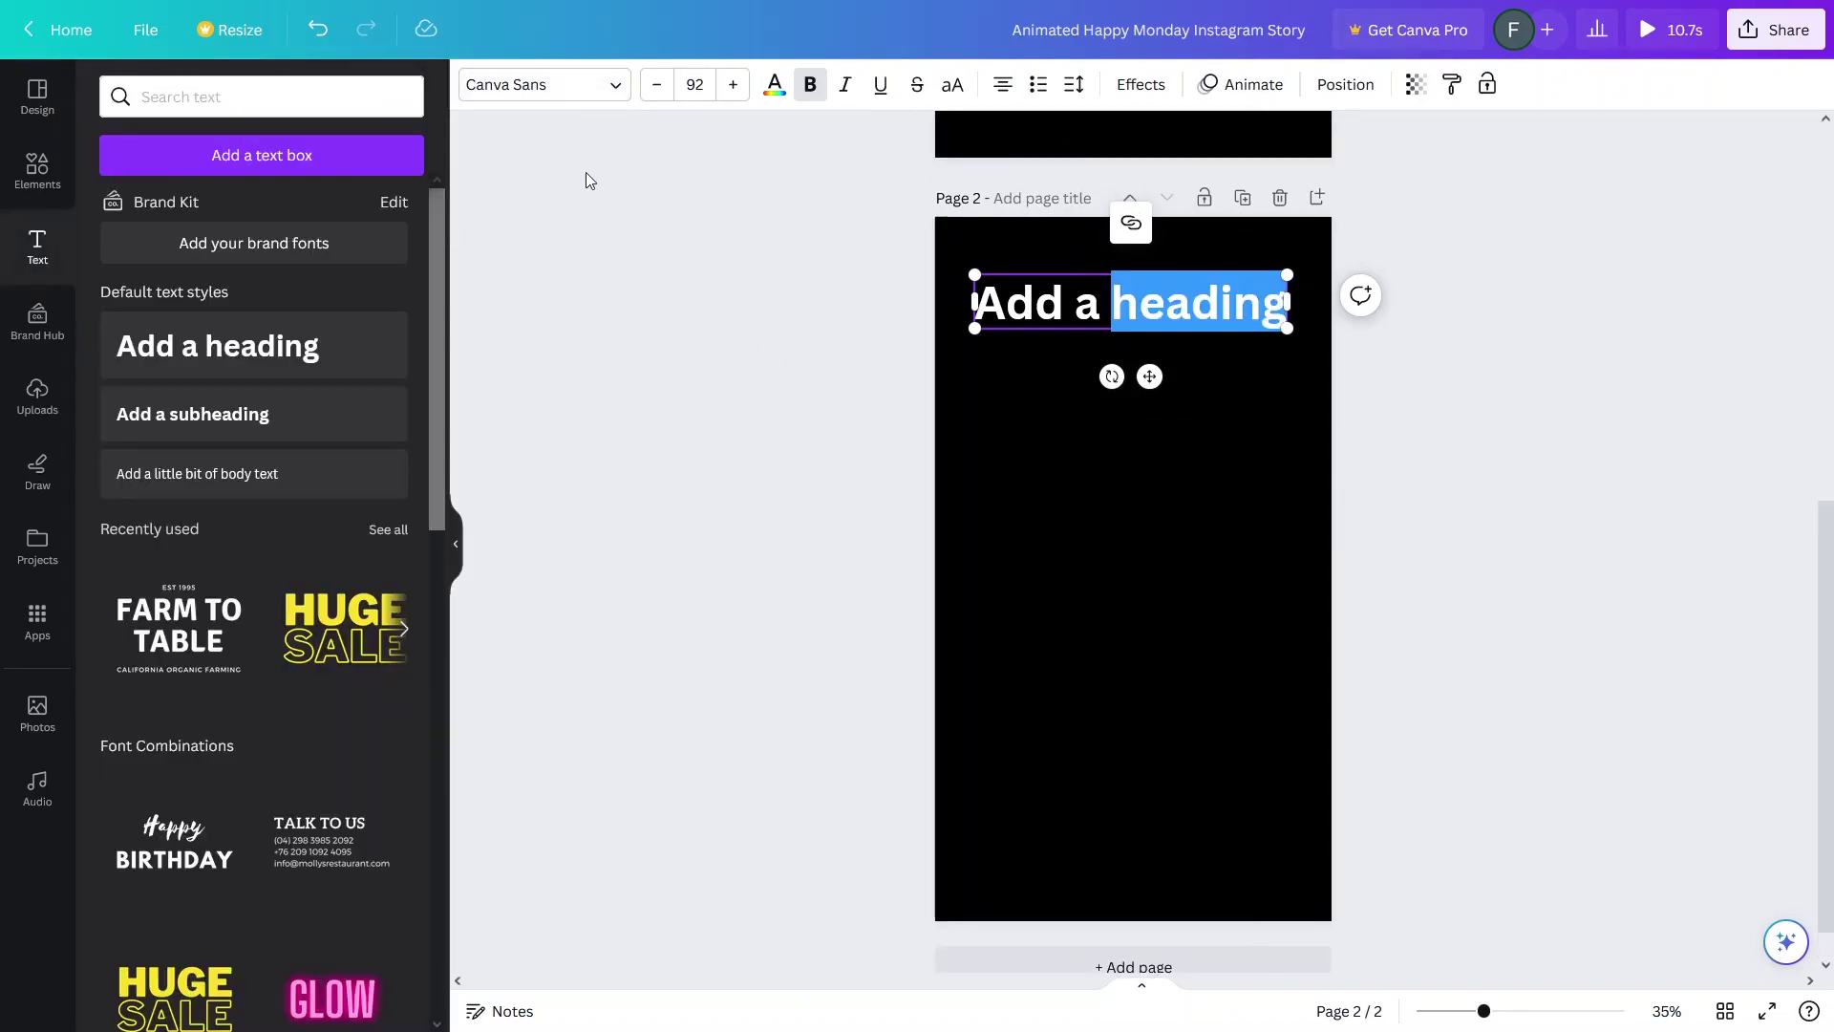
pyautogui.click(491, 84)
pyautogui.click(231, 155)
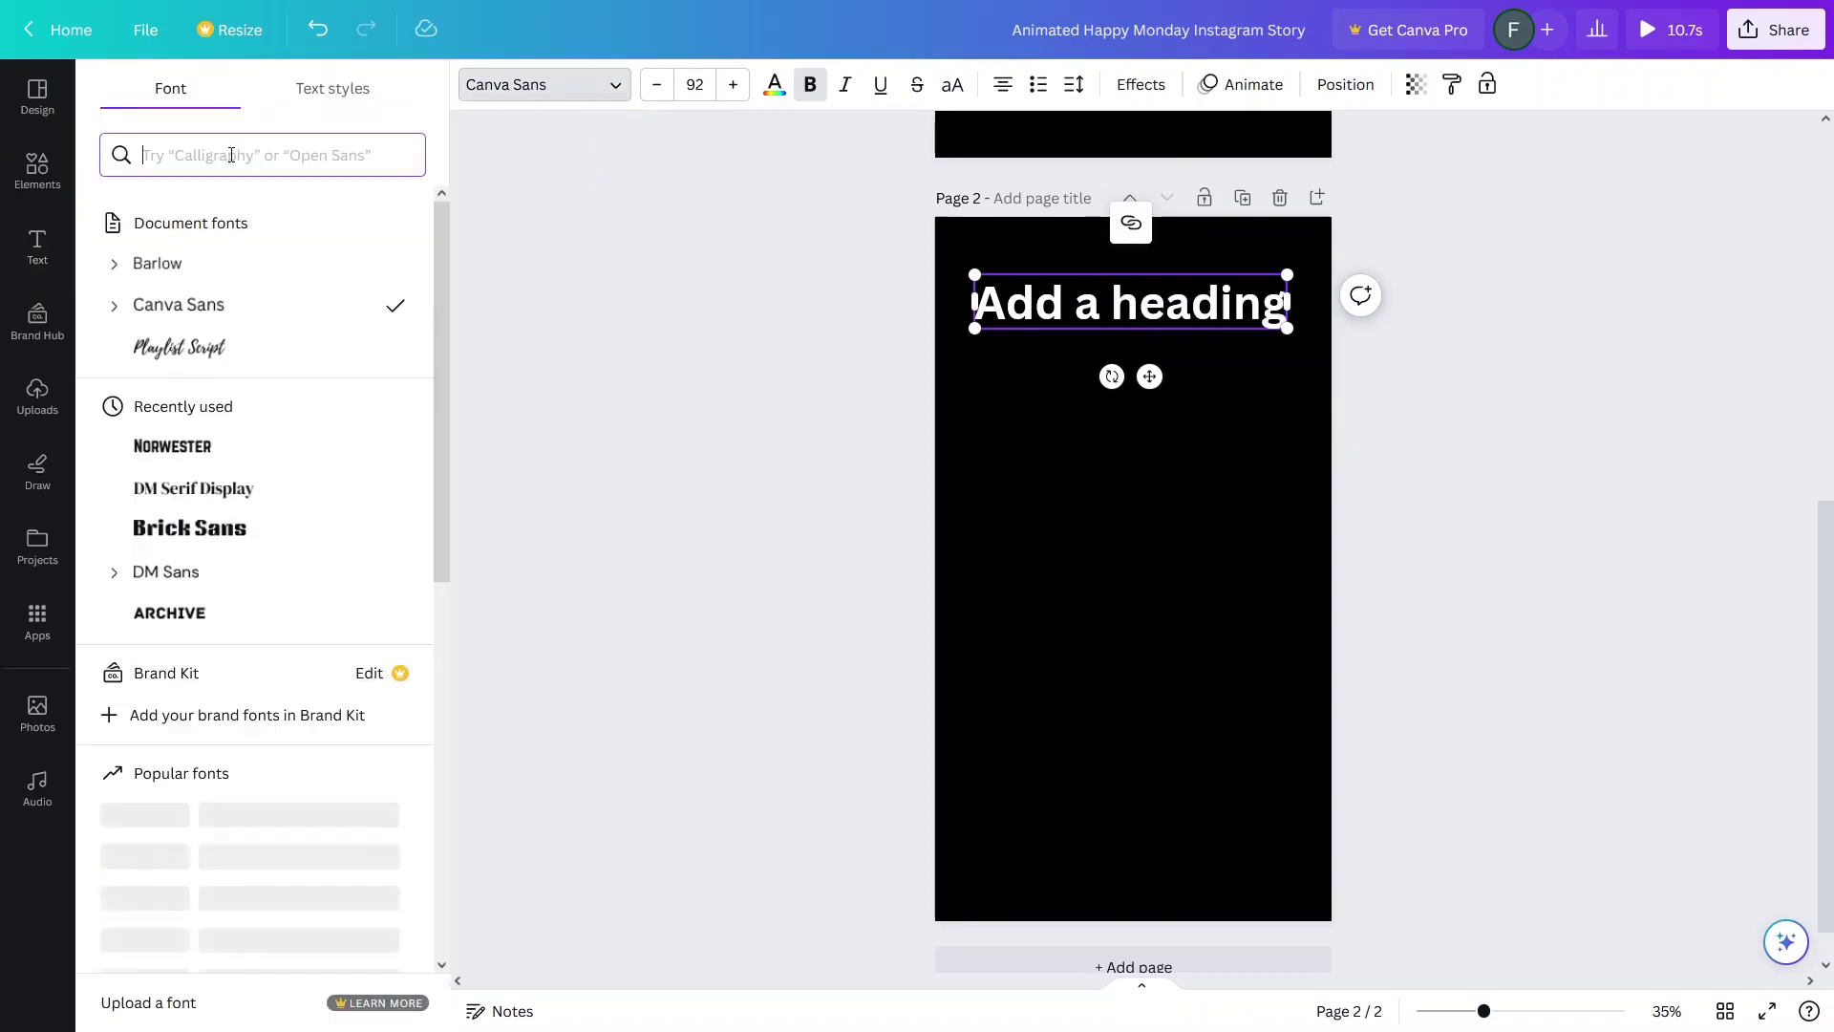
pyautogui.write('playlist')
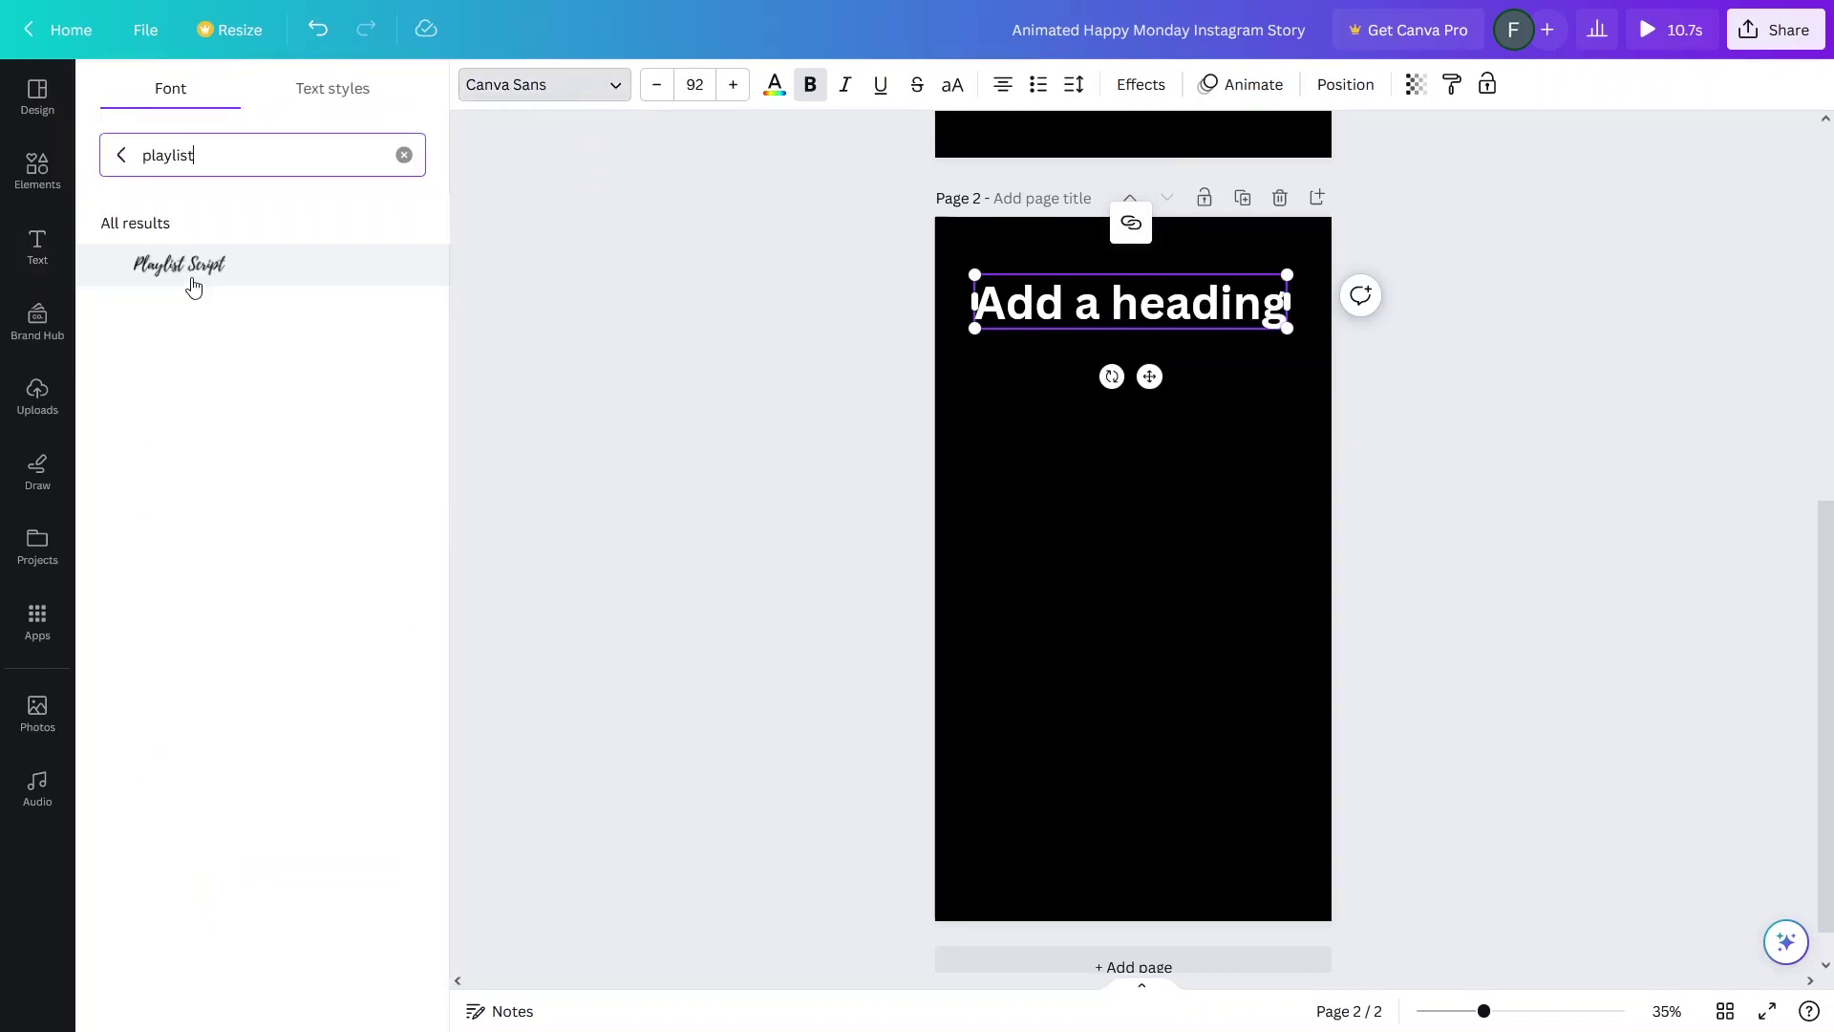
pyautogui.click(193, 284)
# Step: Replace the page 2 heading text with "Happy" and deselect it
pyautogui.click(1095, 318)
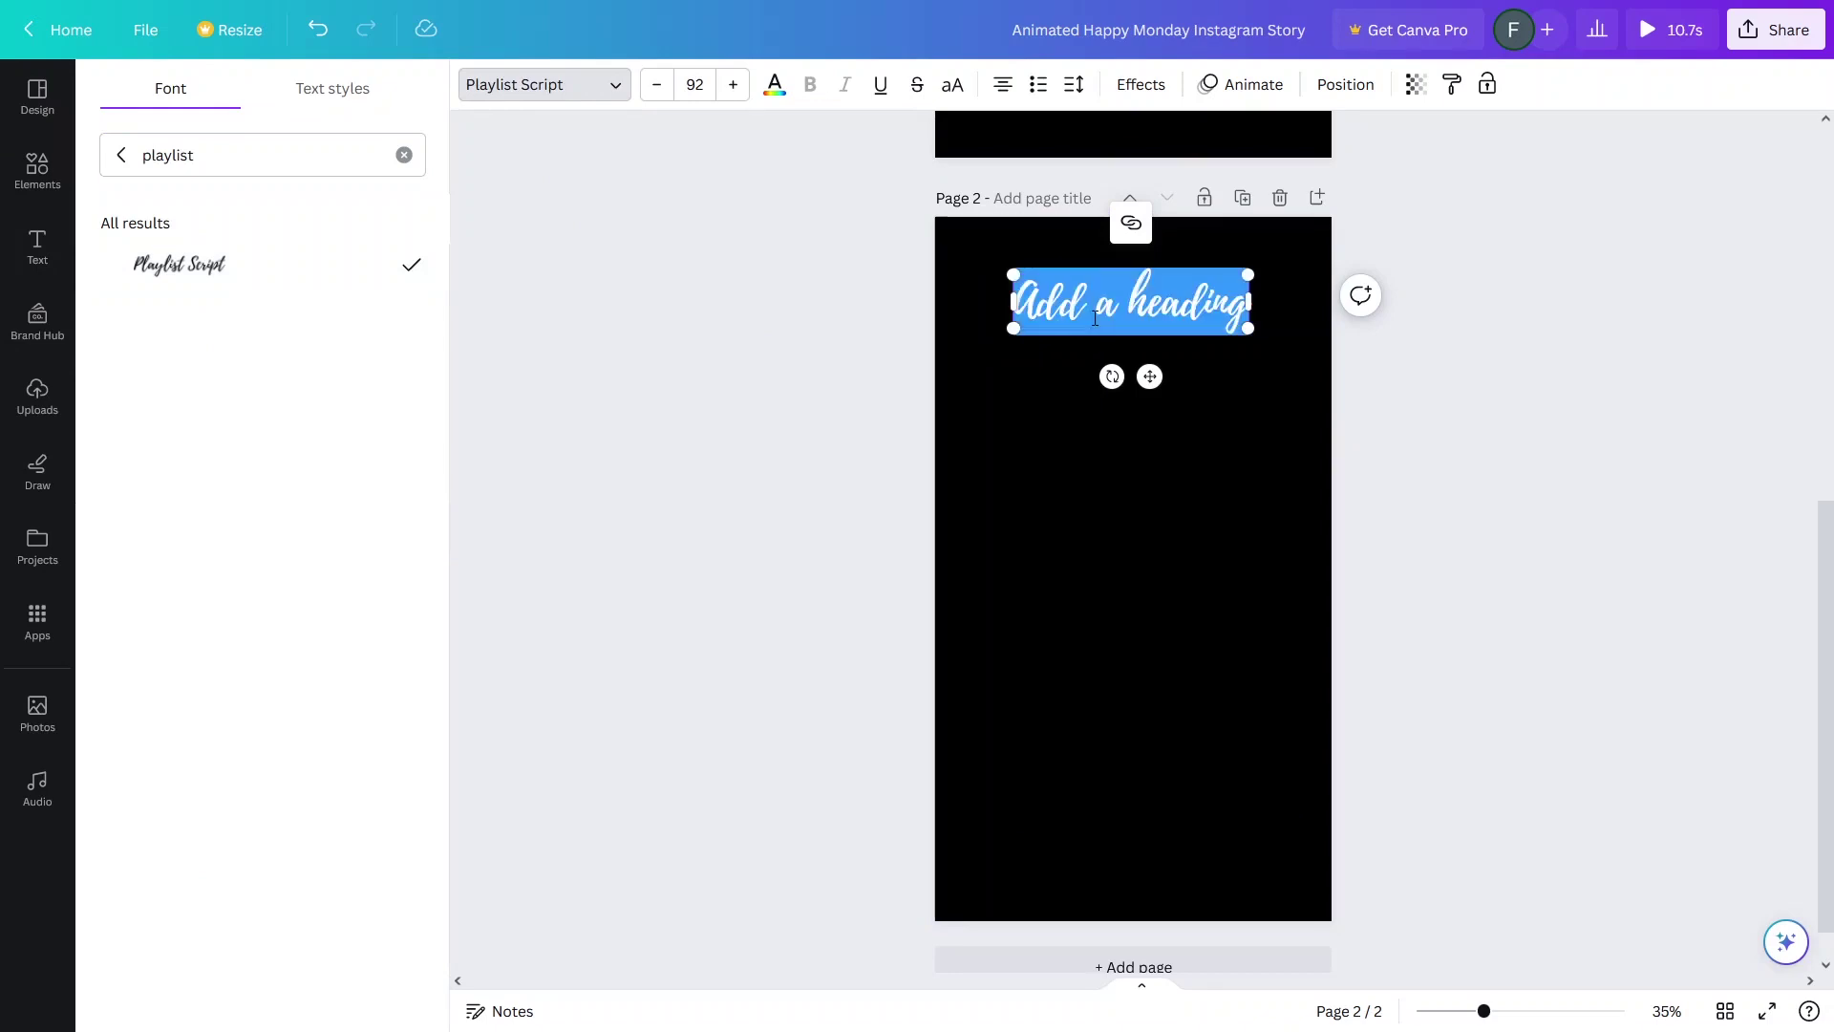
pyautogui.write('Ha')
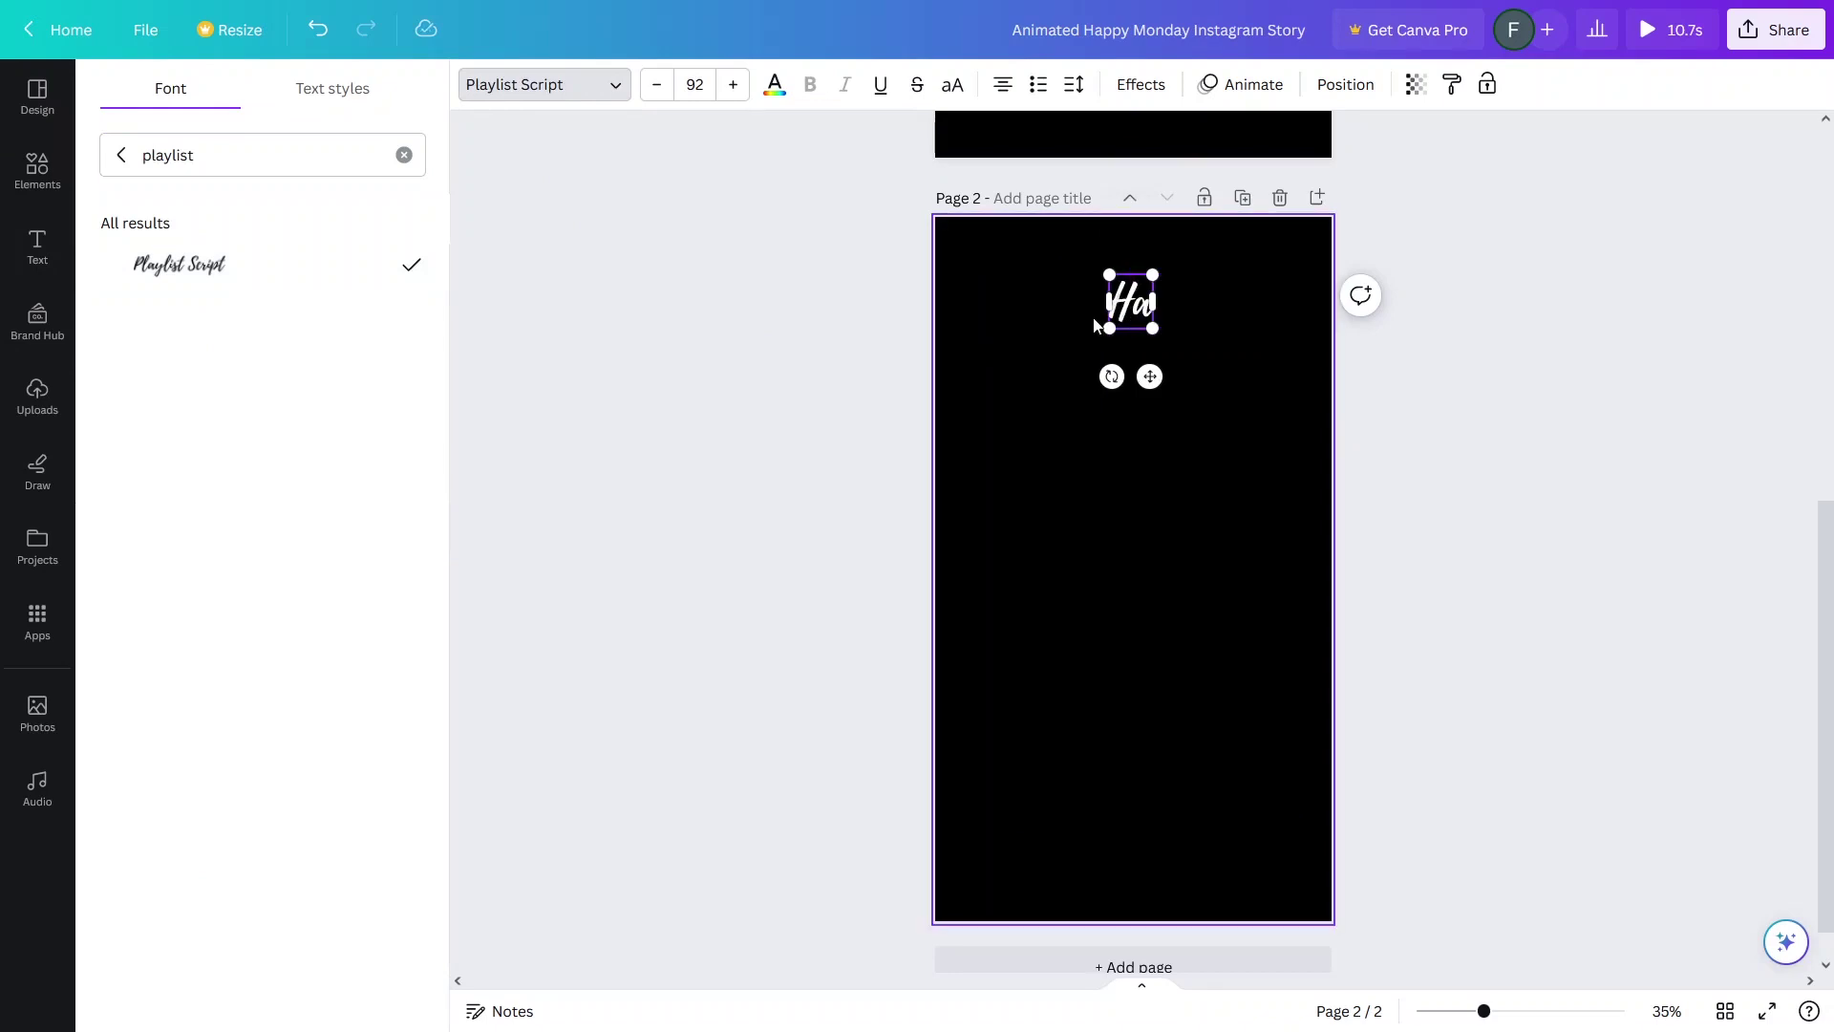
pyautogui.write('ppy')
pyautogui.press('Escape')
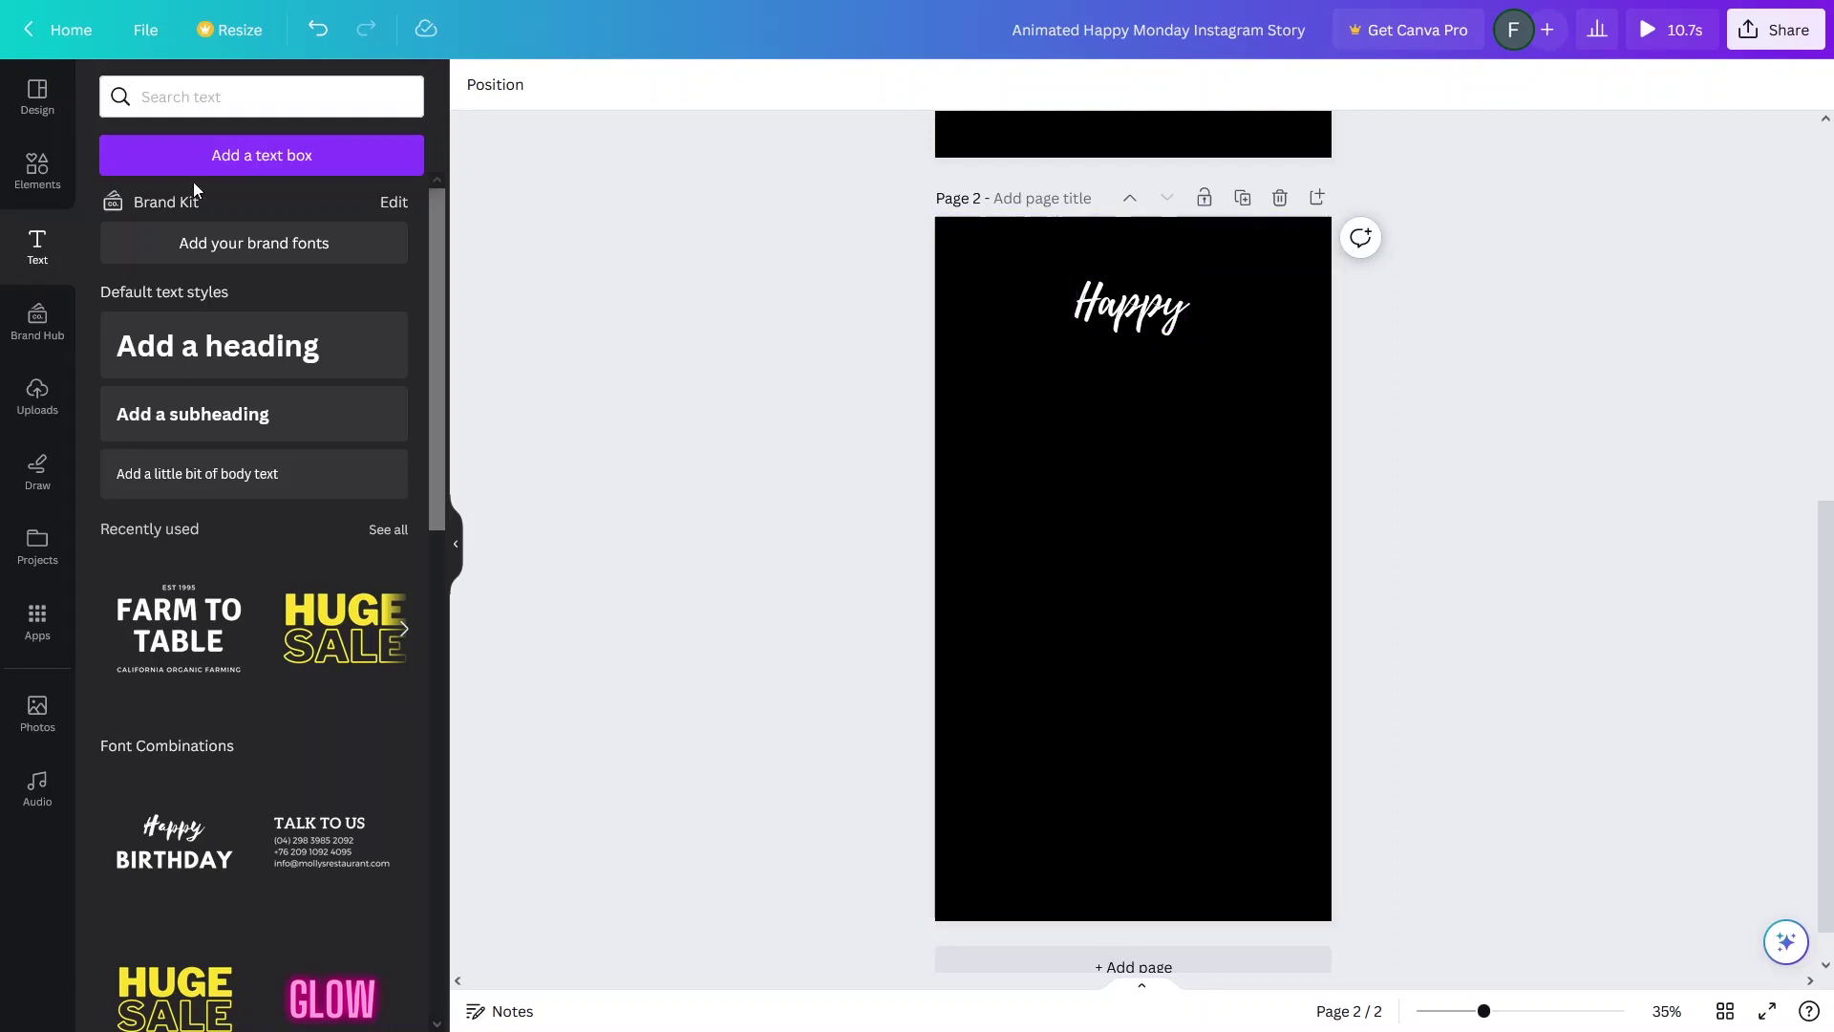
# Step: Search the elements library for "animated birthday"
pyautogui.click(39, 172)
pyautogui.click(182, 97)
pyautogui.write('ani')
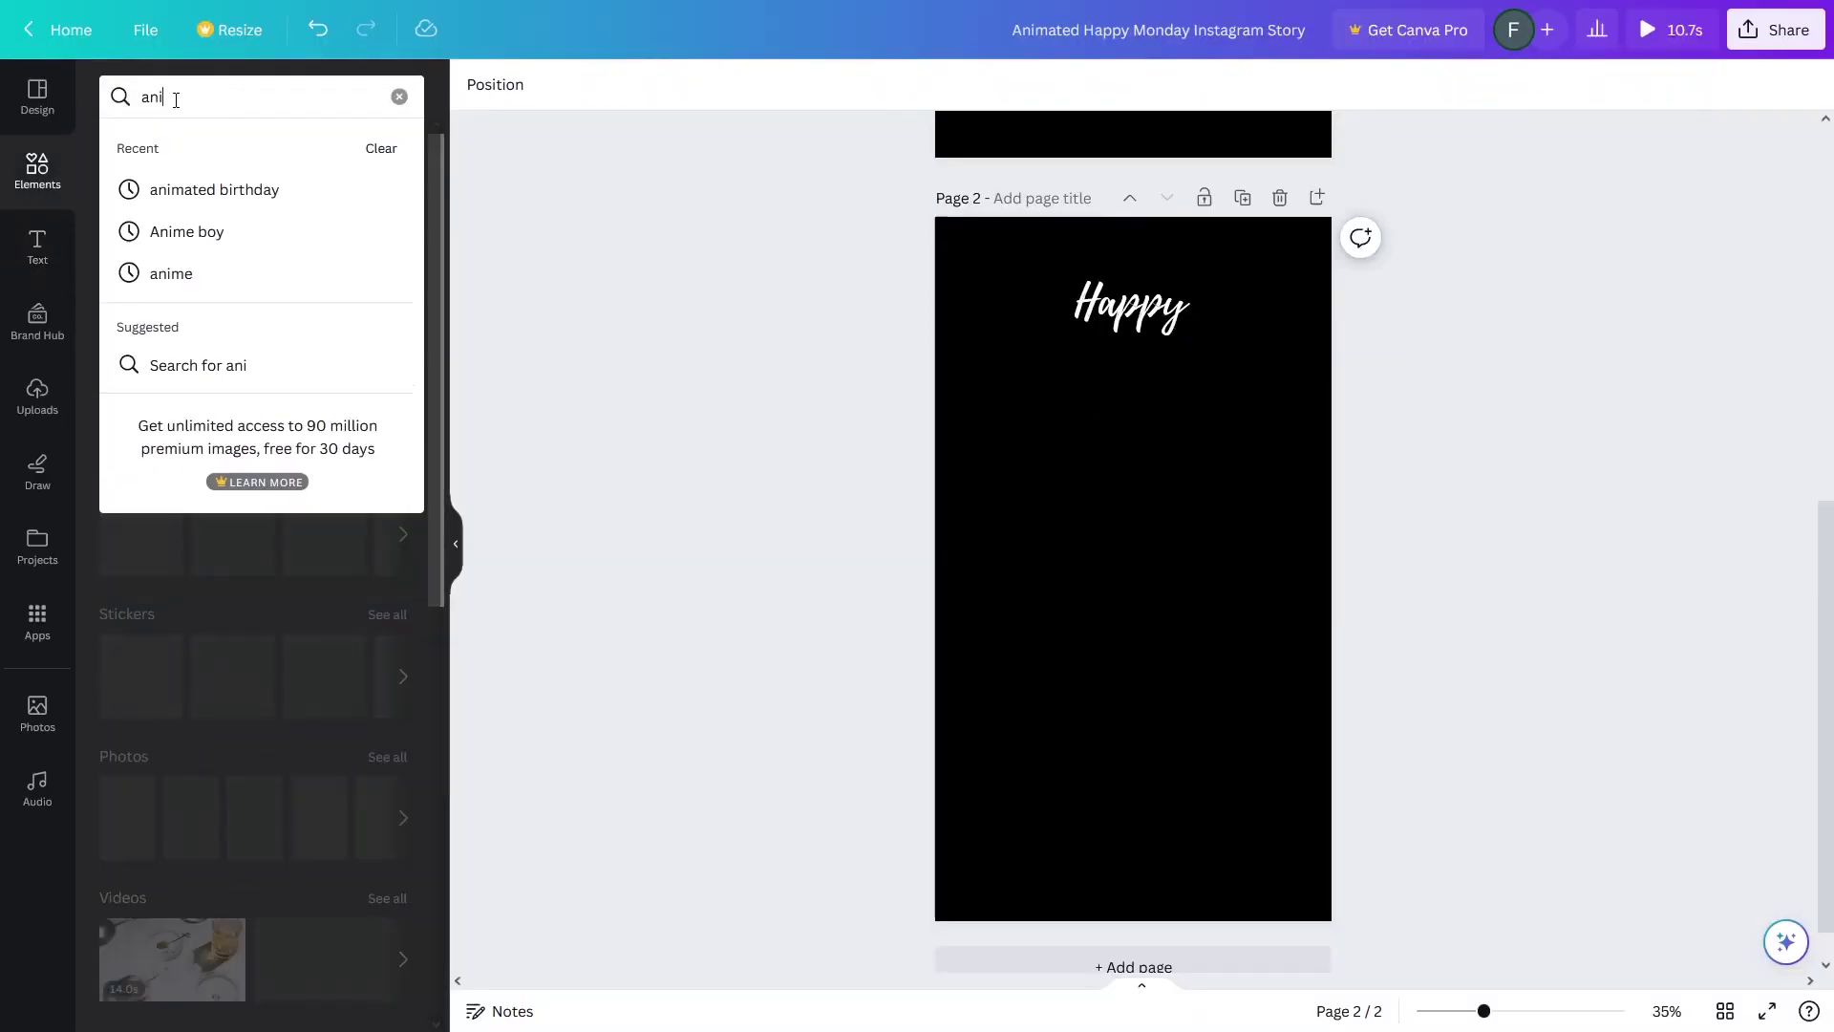
pyautogui.press('Down')
pyautogui.press('Return')
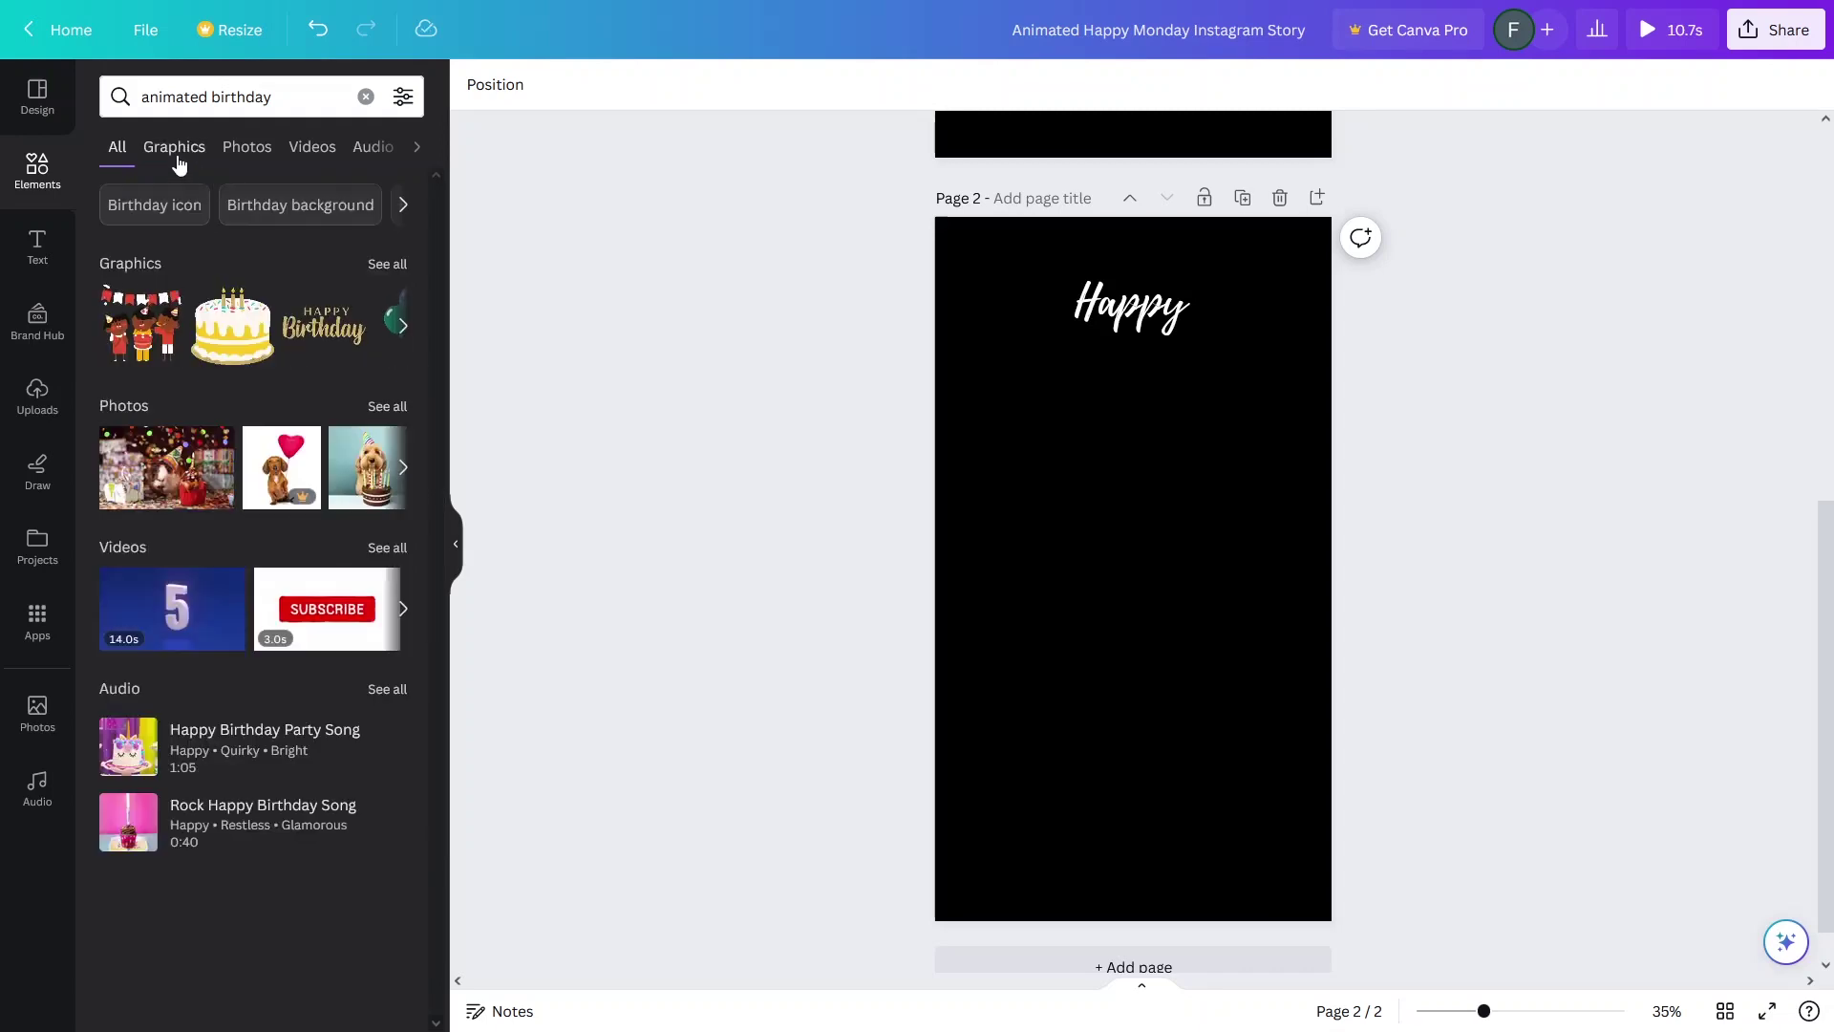
# Step: Insert the birthday graphic of three children under bunting on page 2 and move it to the bottom of the page
pyautogui.click(175, 153)
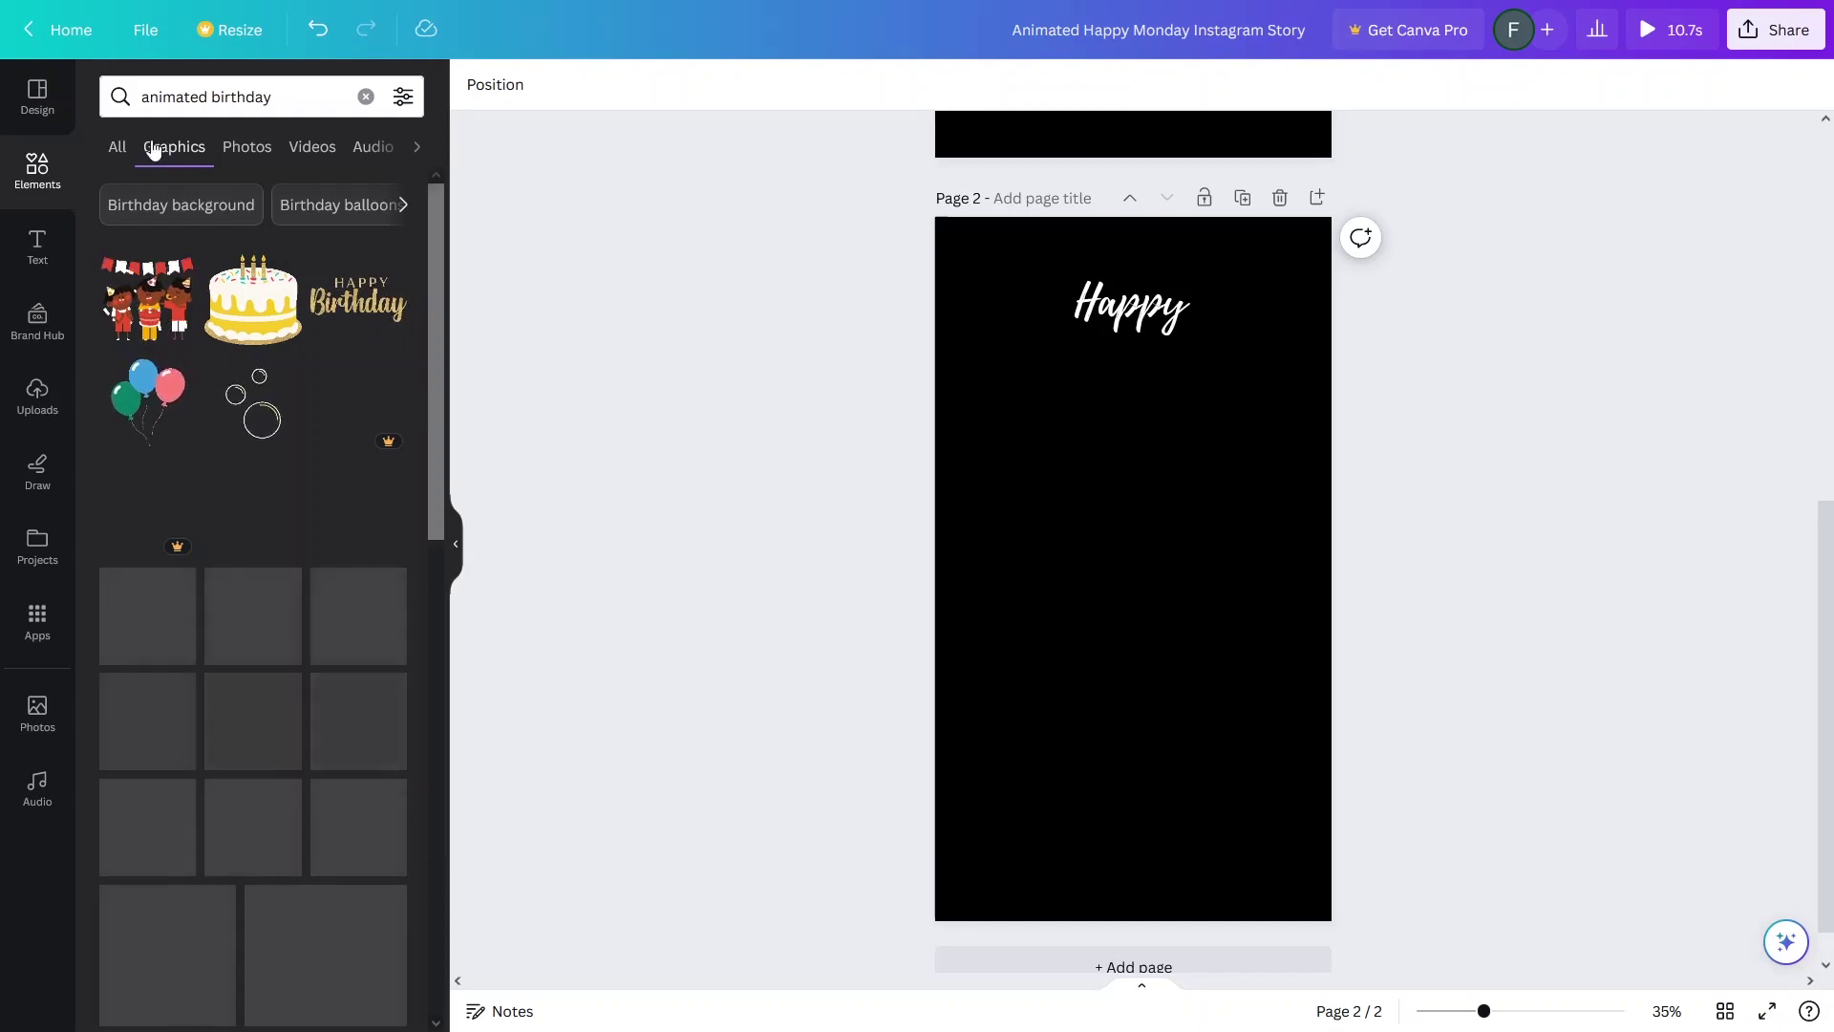
pyautogui.click(141, 313)
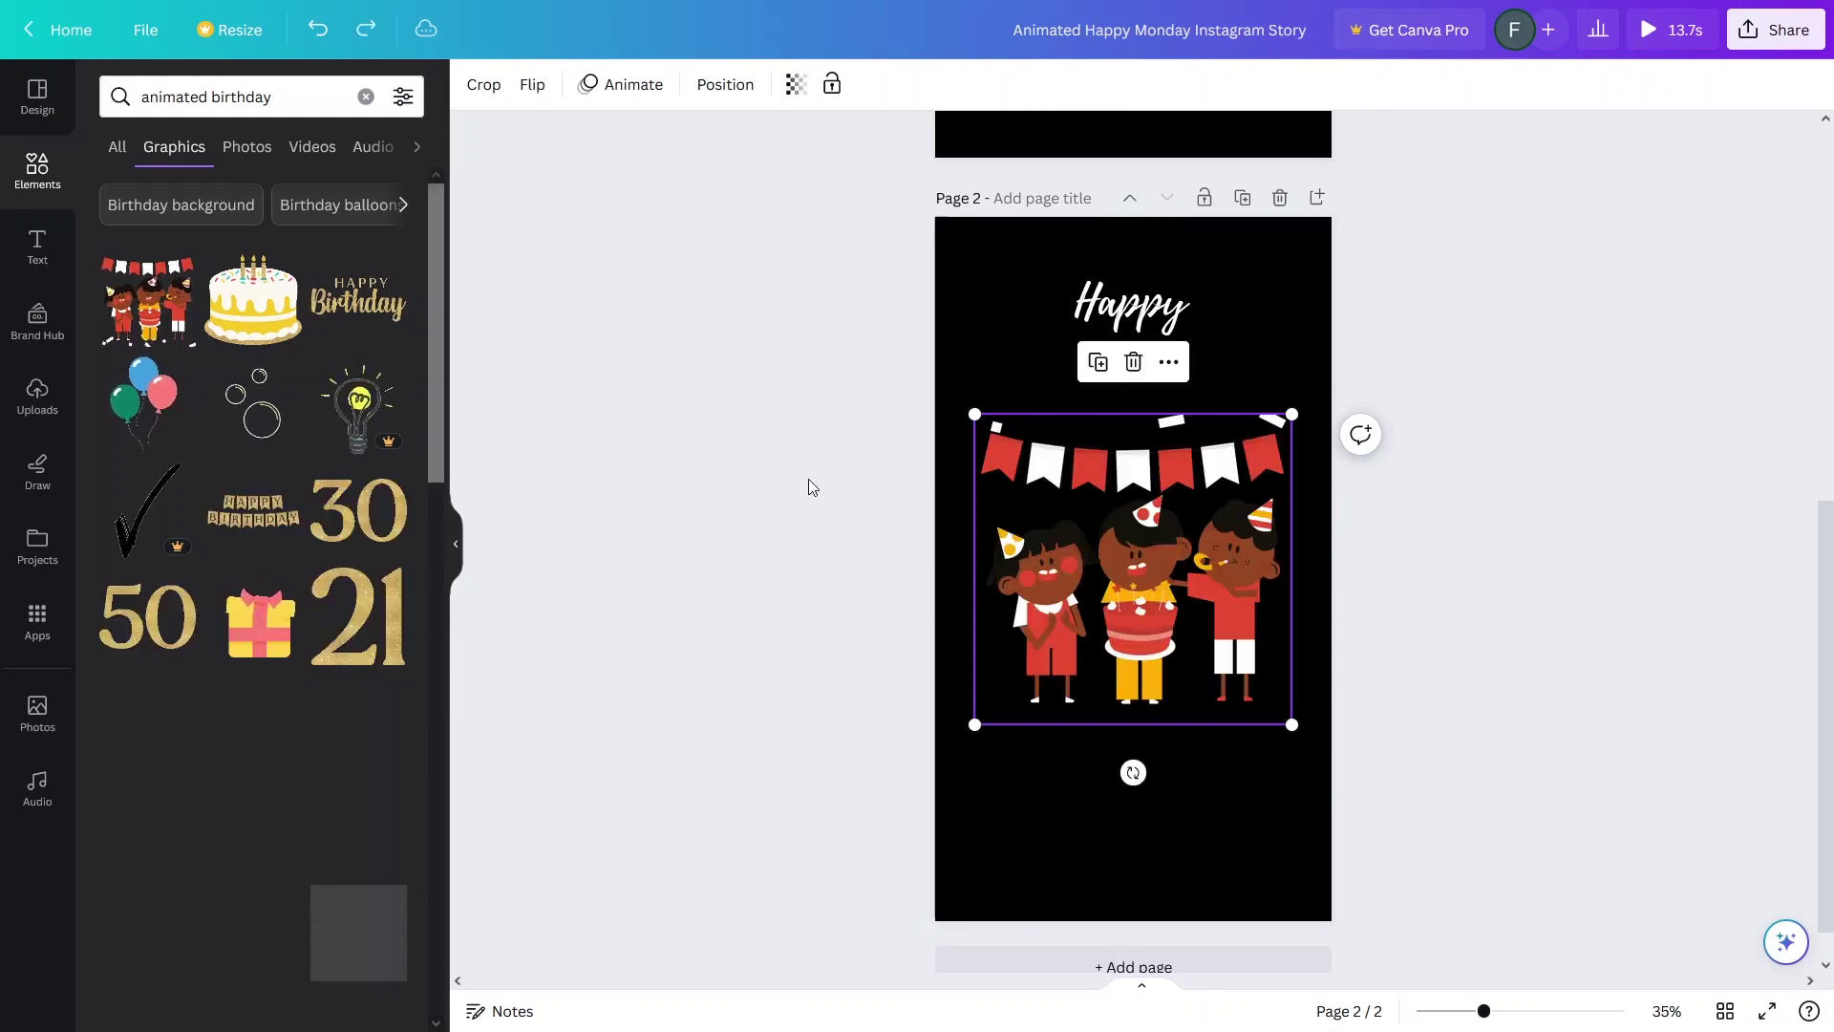
pyautogui.moveTo(1139, 564); pyautogui.dragTo(1149, 760)
# Step: Change the background of page 2 to the solid orange default colour
pyautogui.click(1075, 457)
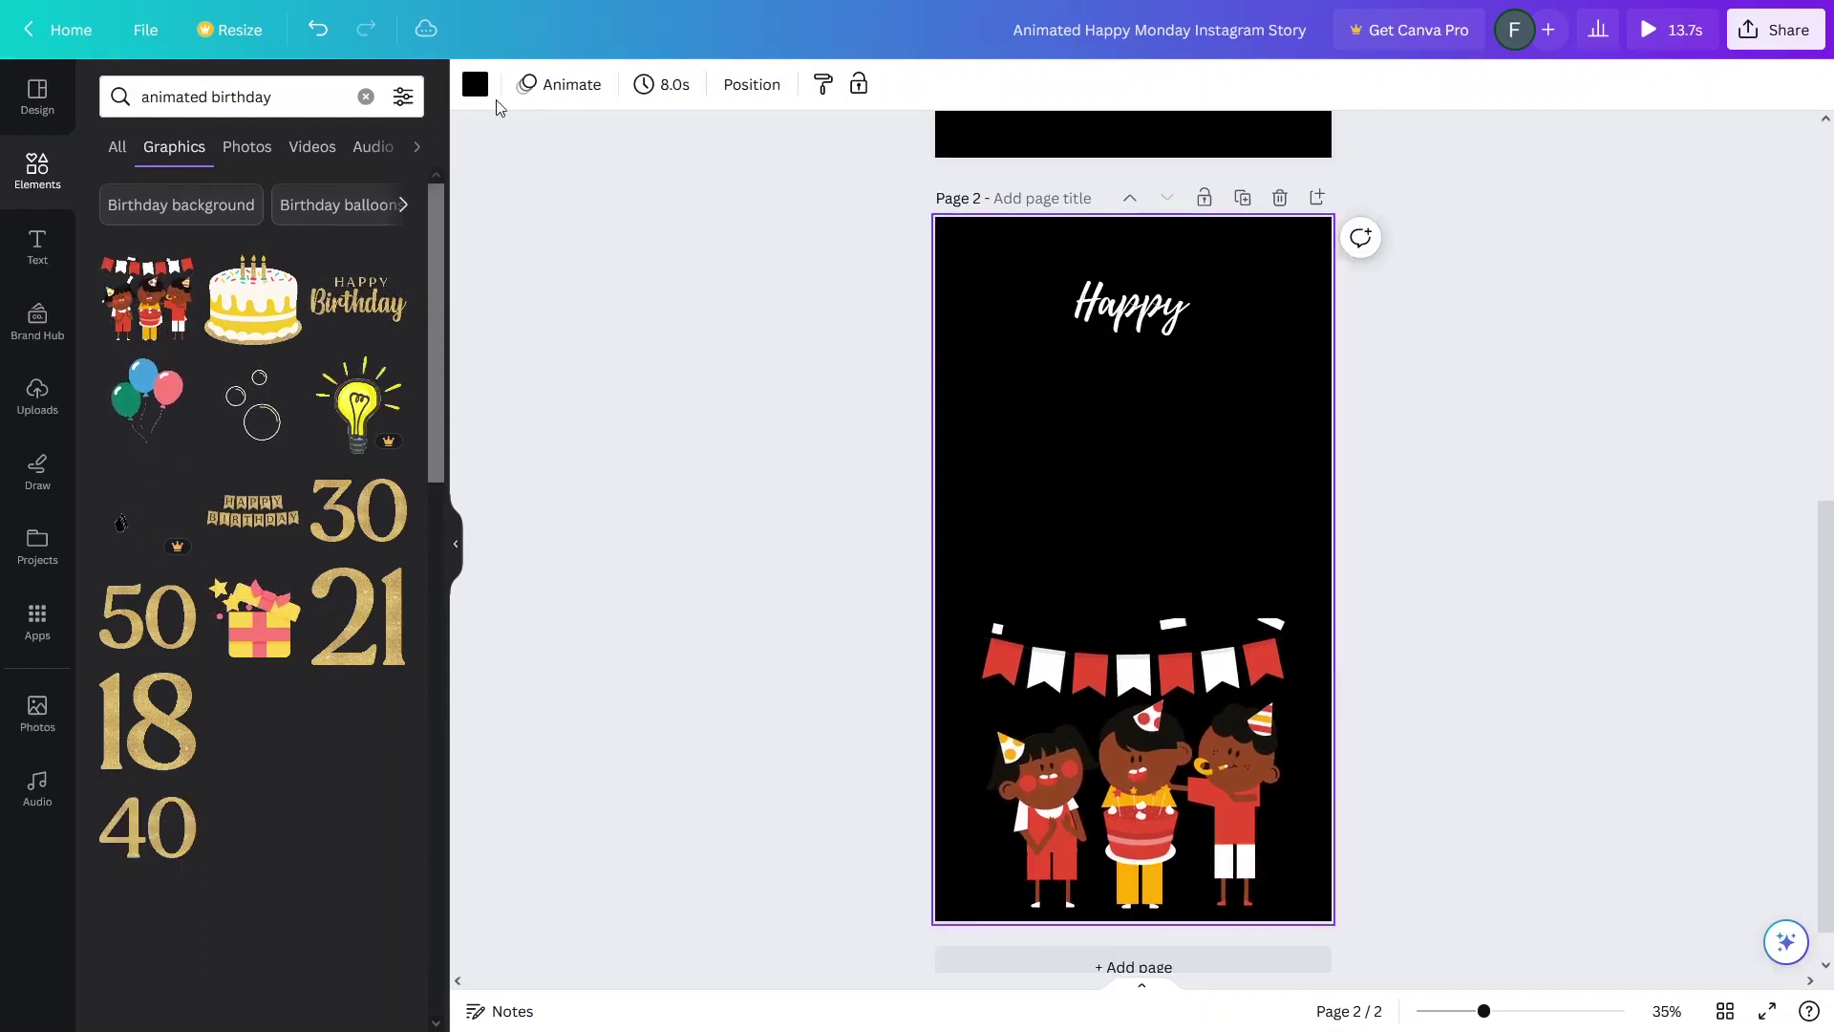
pyautogui.click(475, 86)
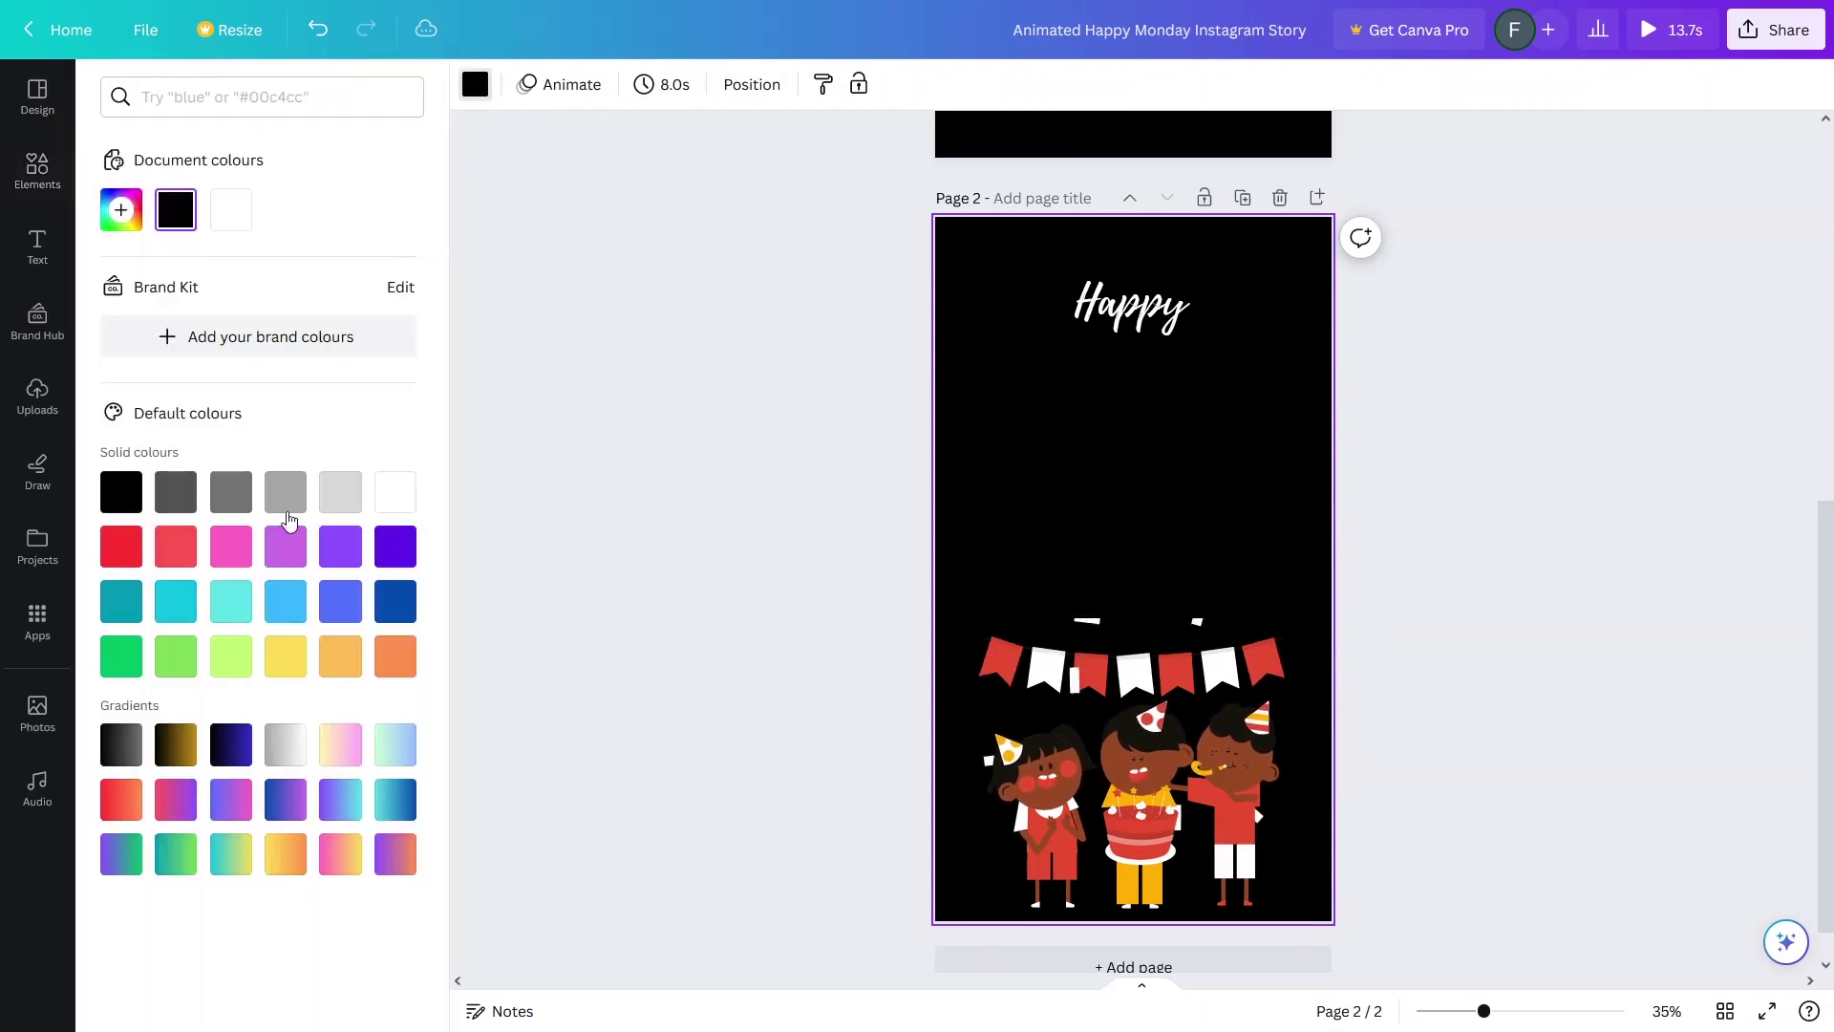
pyautogui.click(340, 546)
pyautogui.click(395, 656)
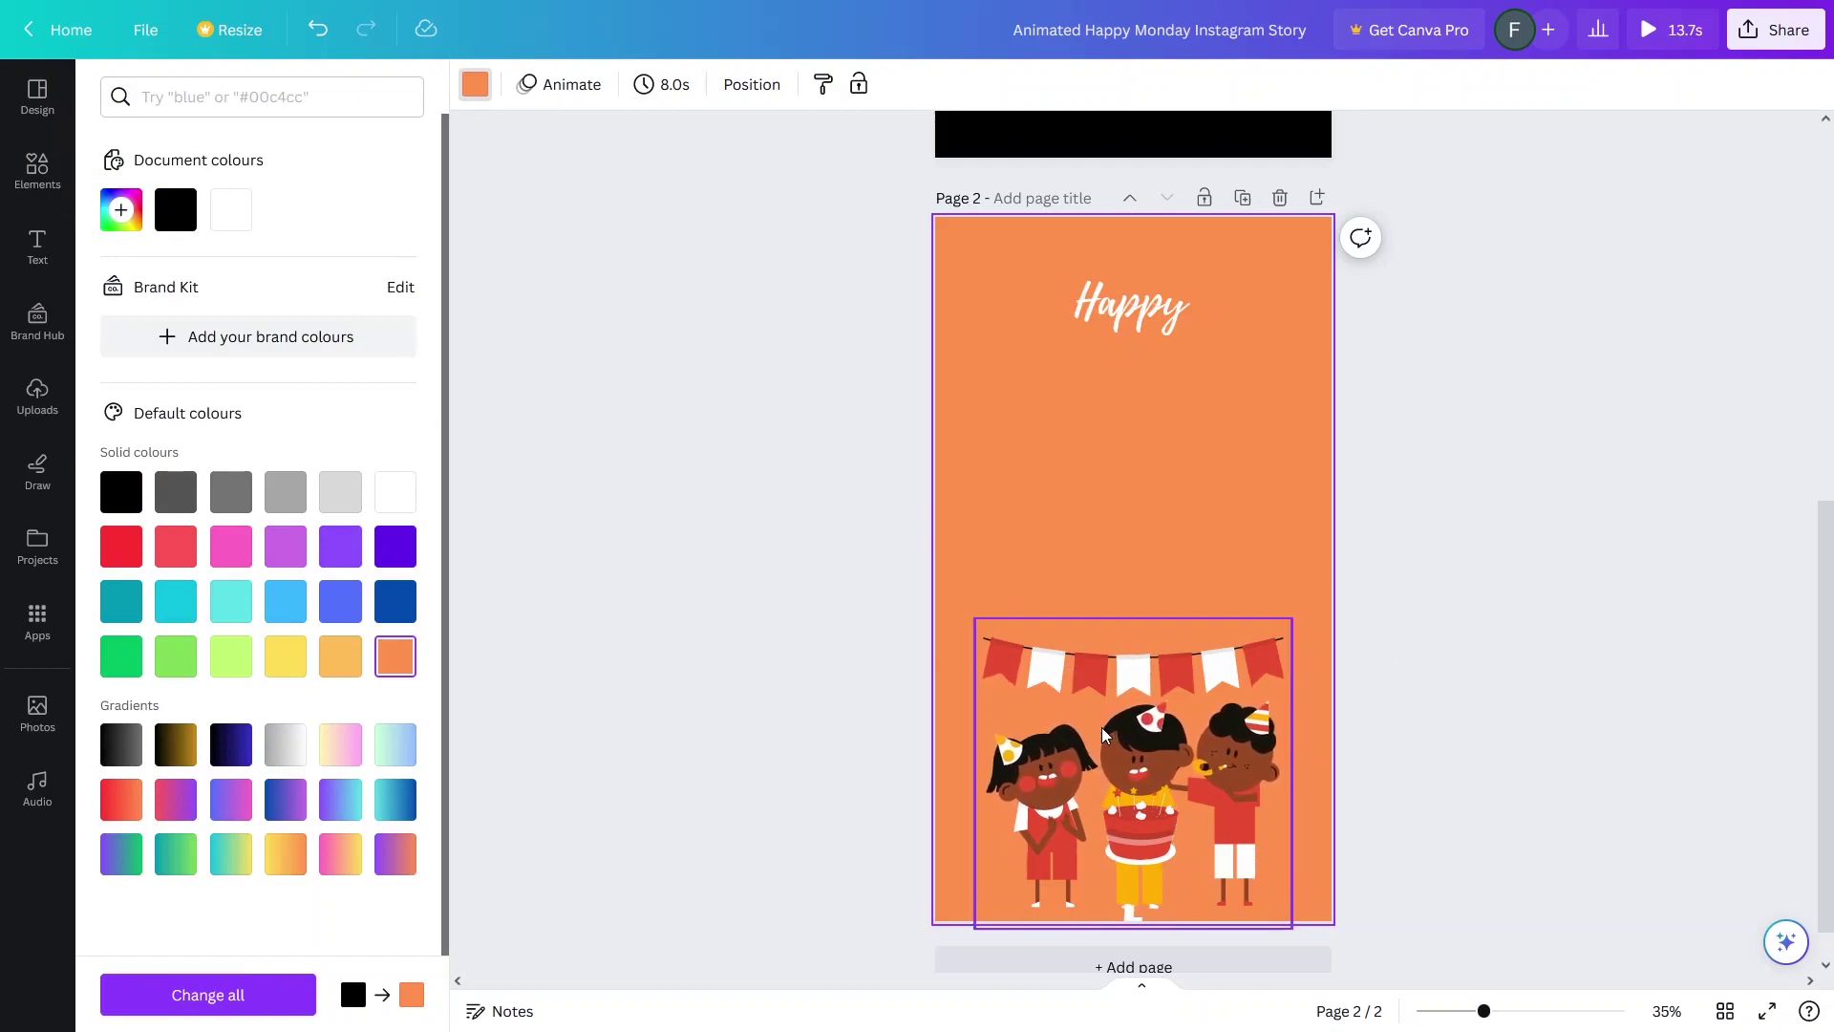
# Step: Replace the "Happy" heading on page 2 with the recently used gold Happy Birthday graphic, placed near the top of the page
pyautogui.click(35, 177)
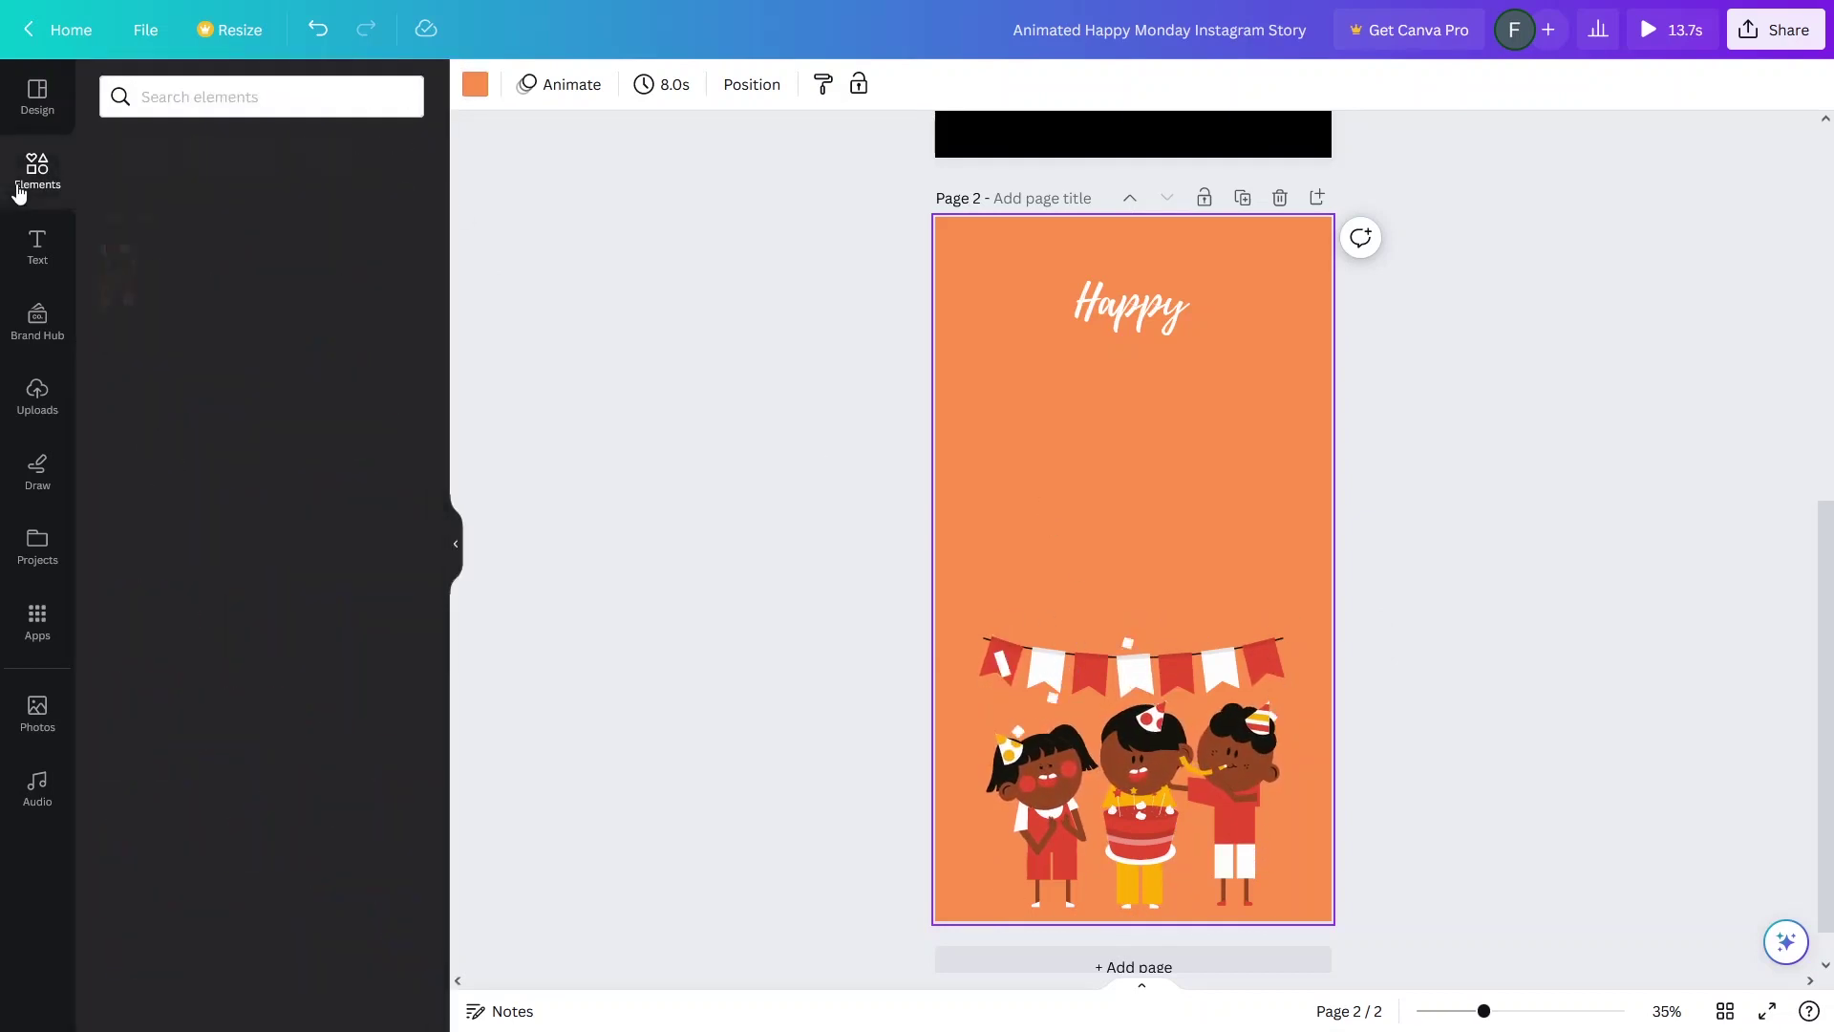
pyautogui.scroll(1, 839, 396)
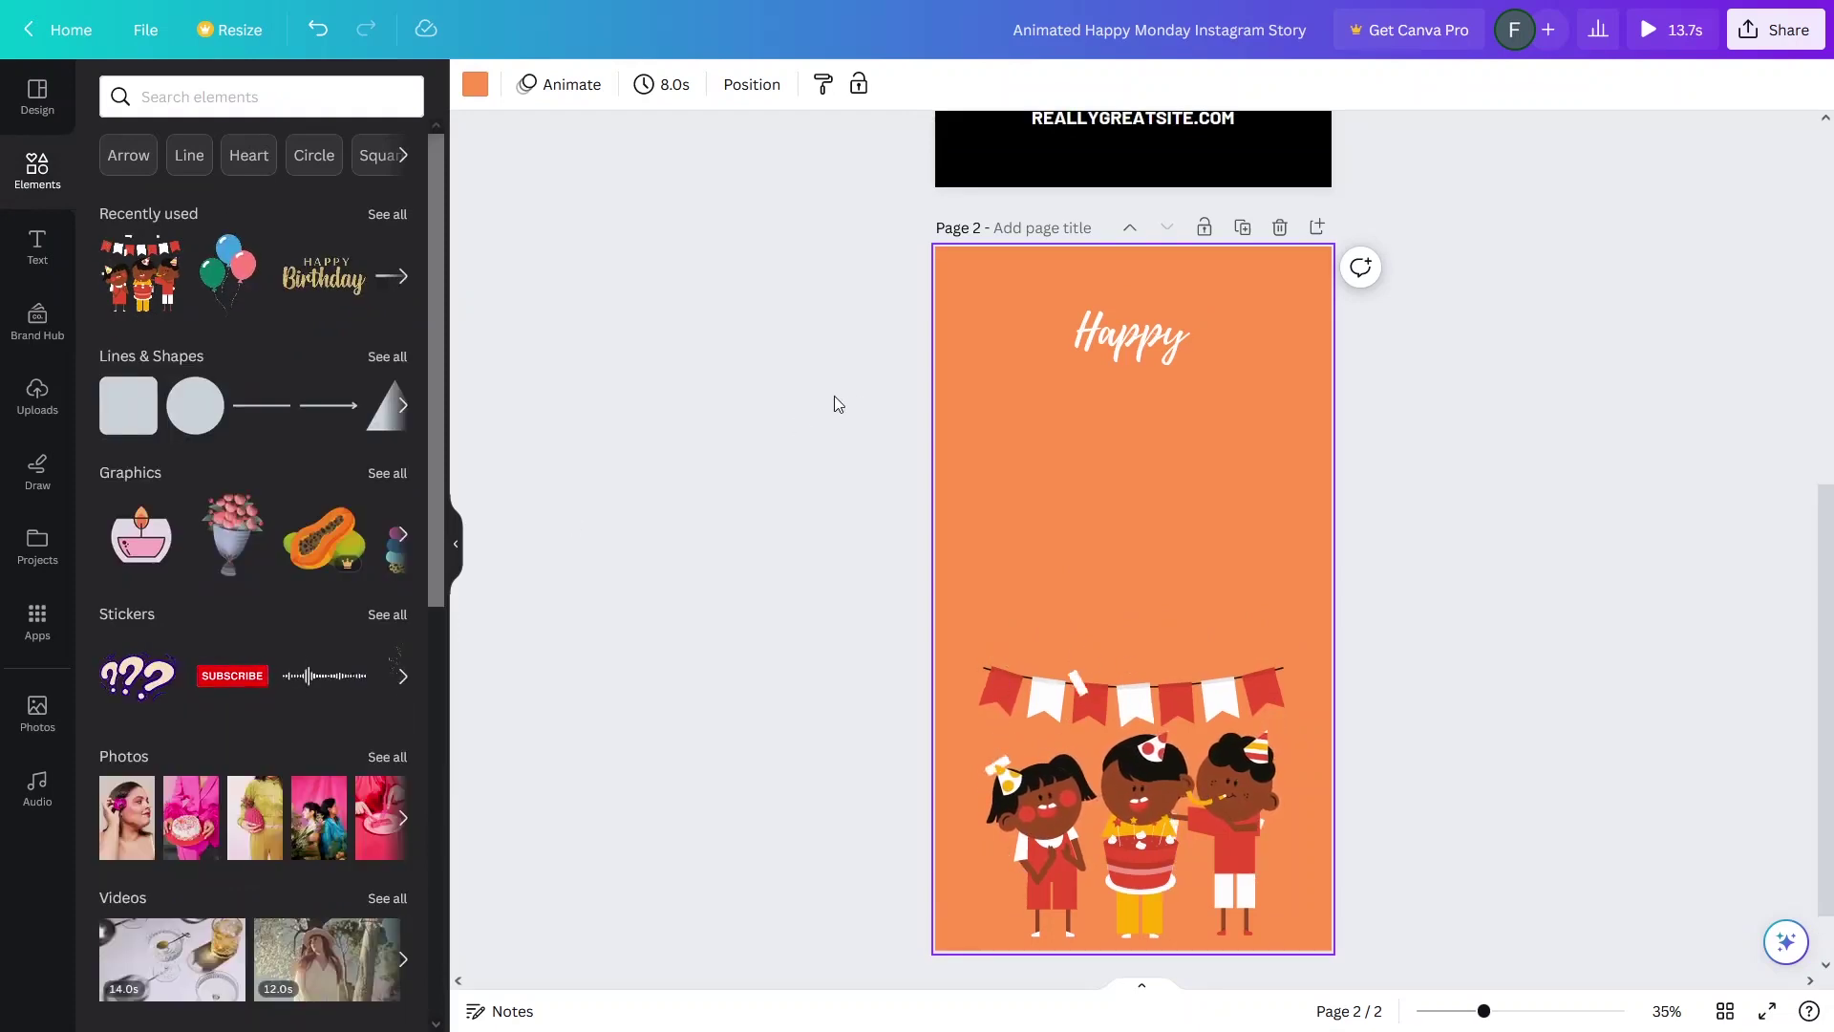
pyautogui.click(1114, 355)
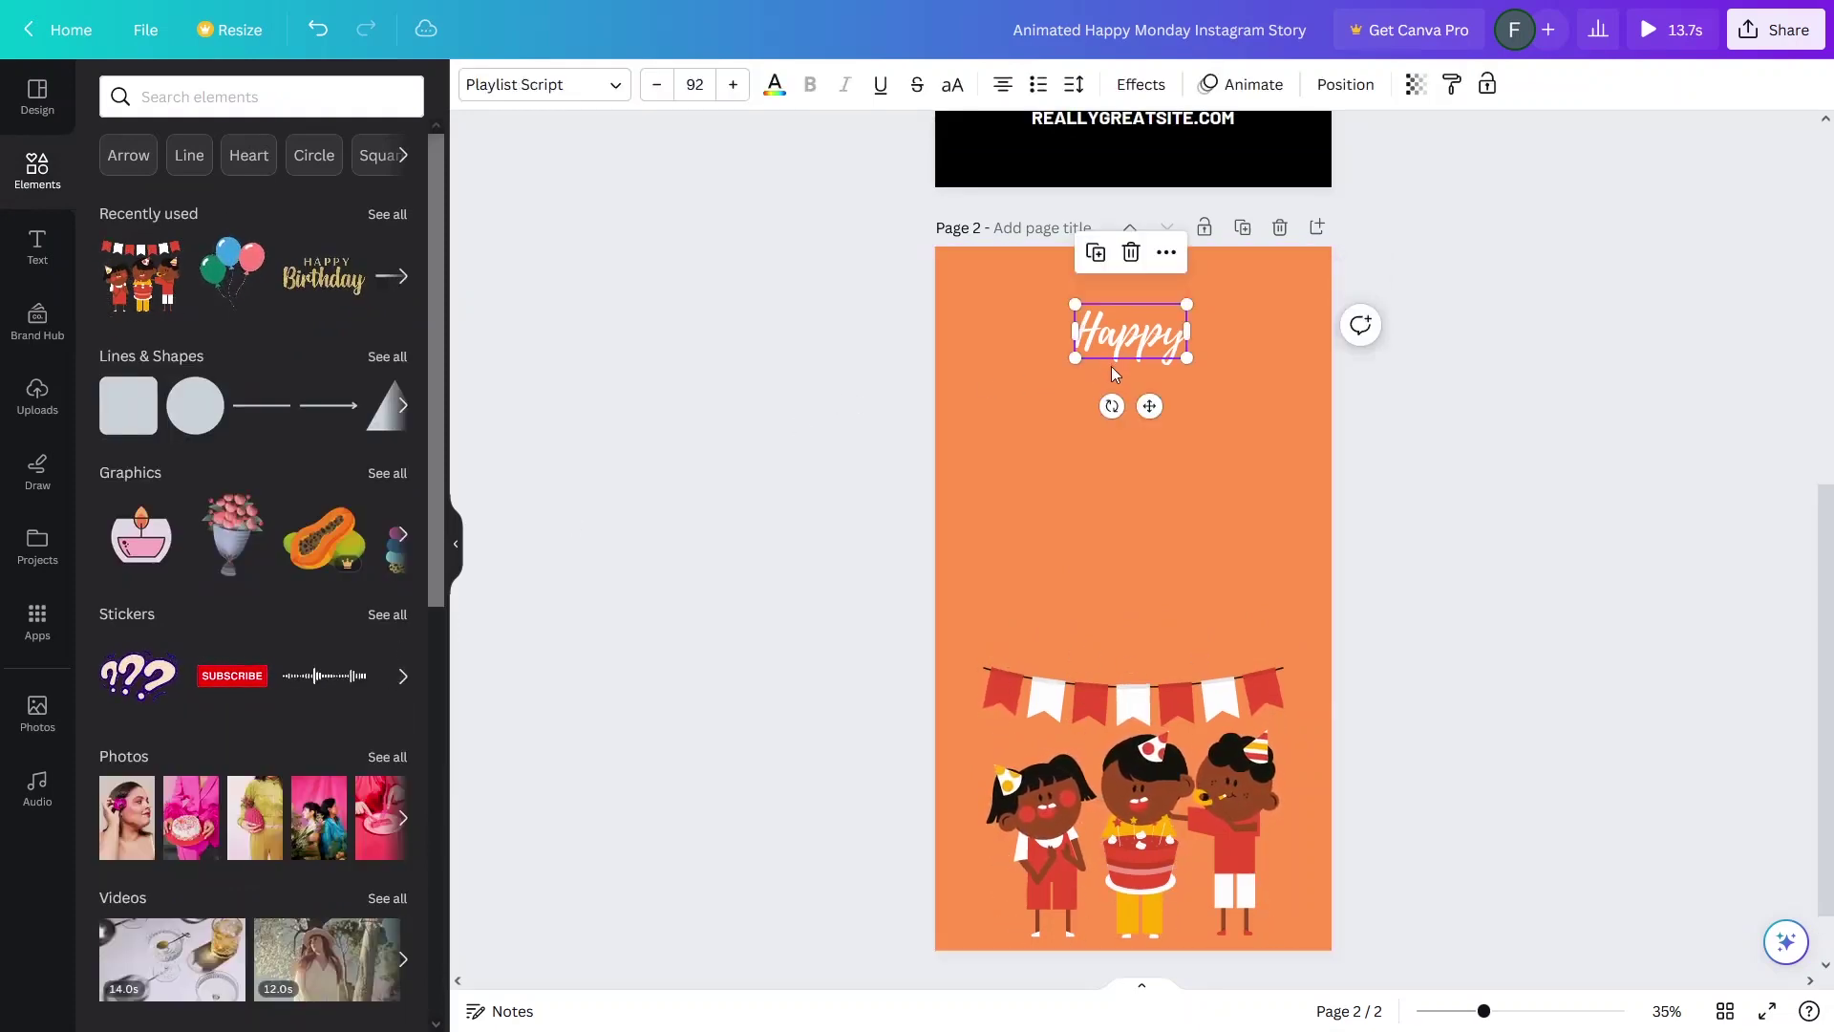
pyautogui.press('Delete')
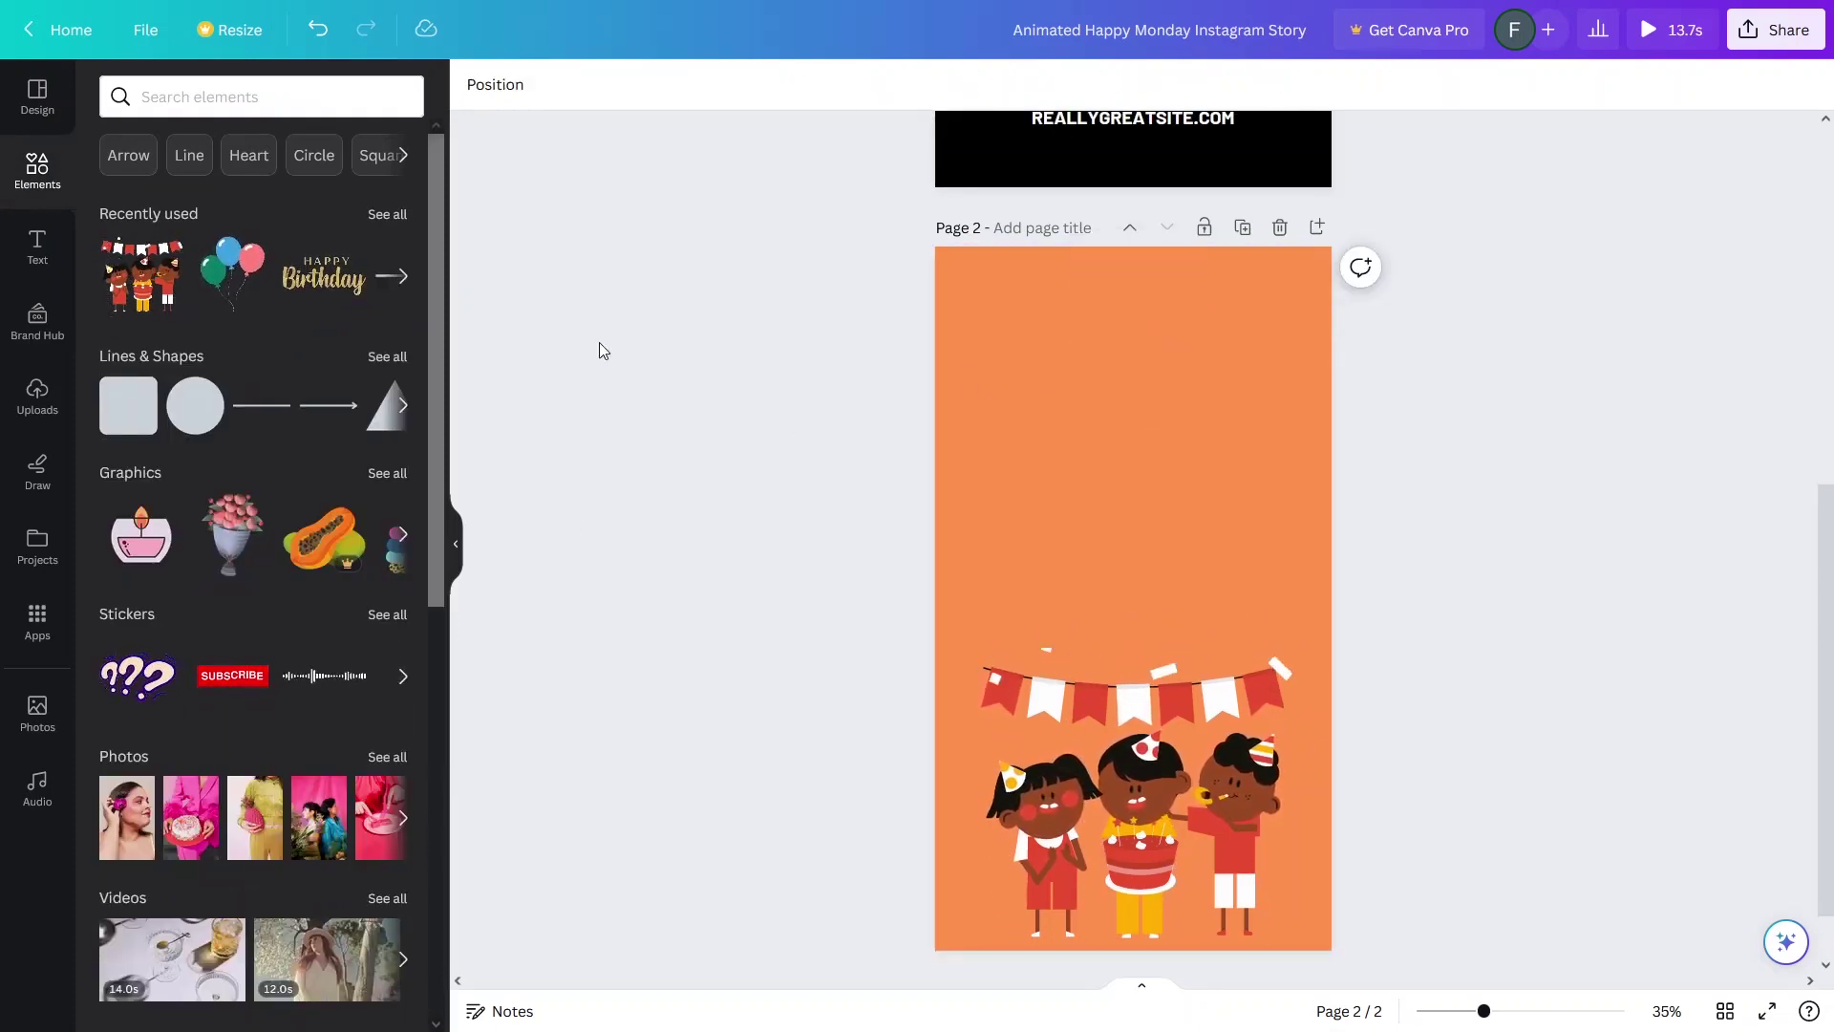
pyautogui.click(315, 289)
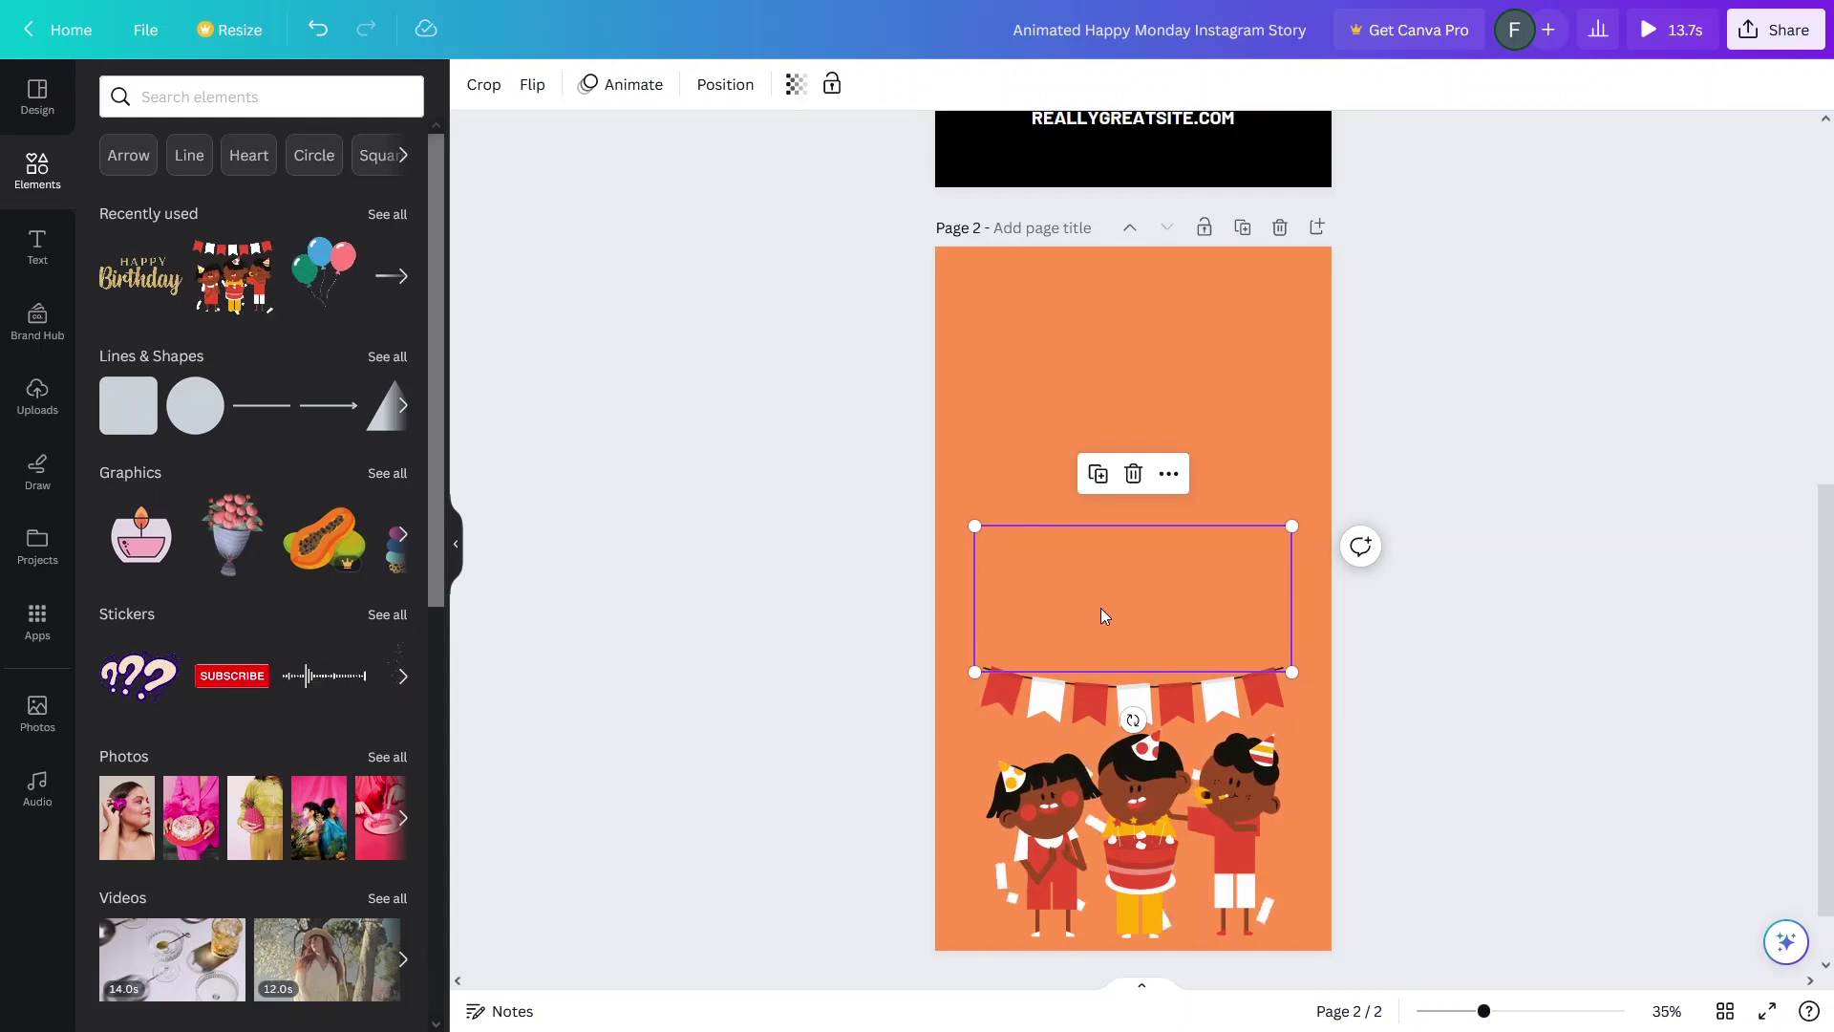
pyautogui.moveTo(1101, 614); pyautogui.dragTo(1095, 375)
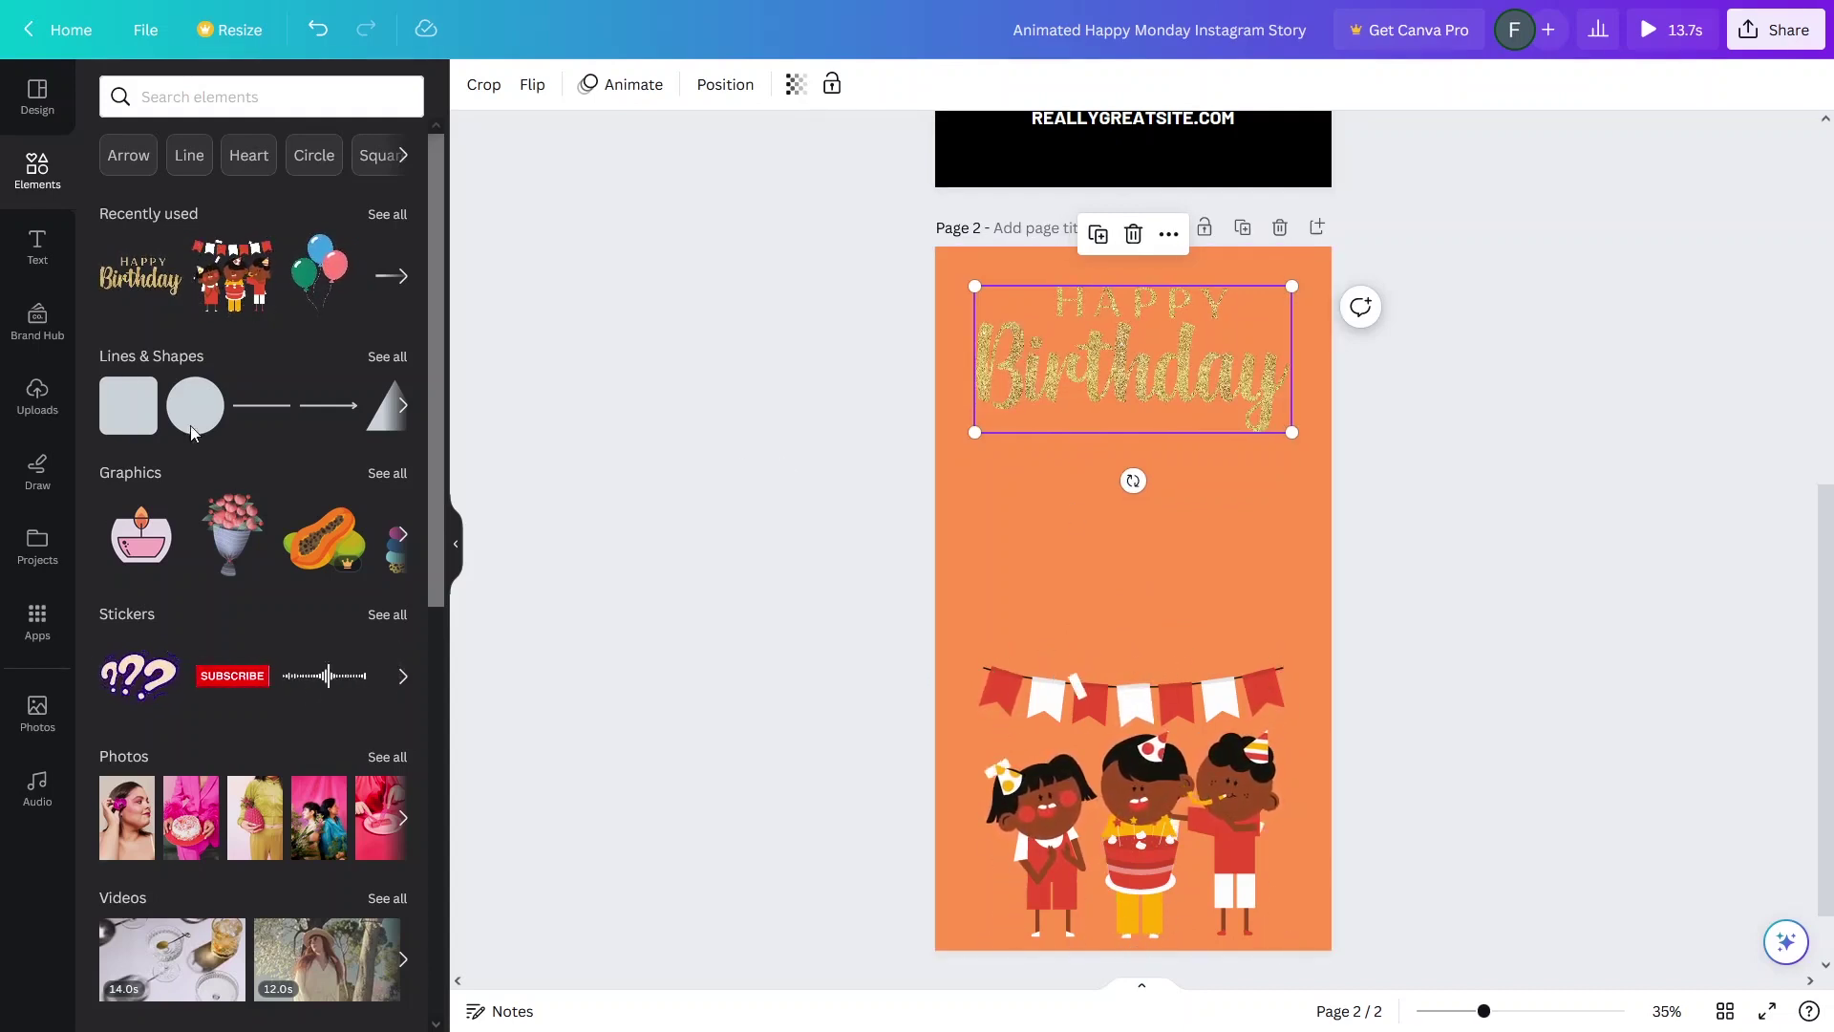
# Step: Search the elements for "square", add the Rectangle shape and stretch it across the full width of page 2's upper part
pyautogui.click(178, 98)
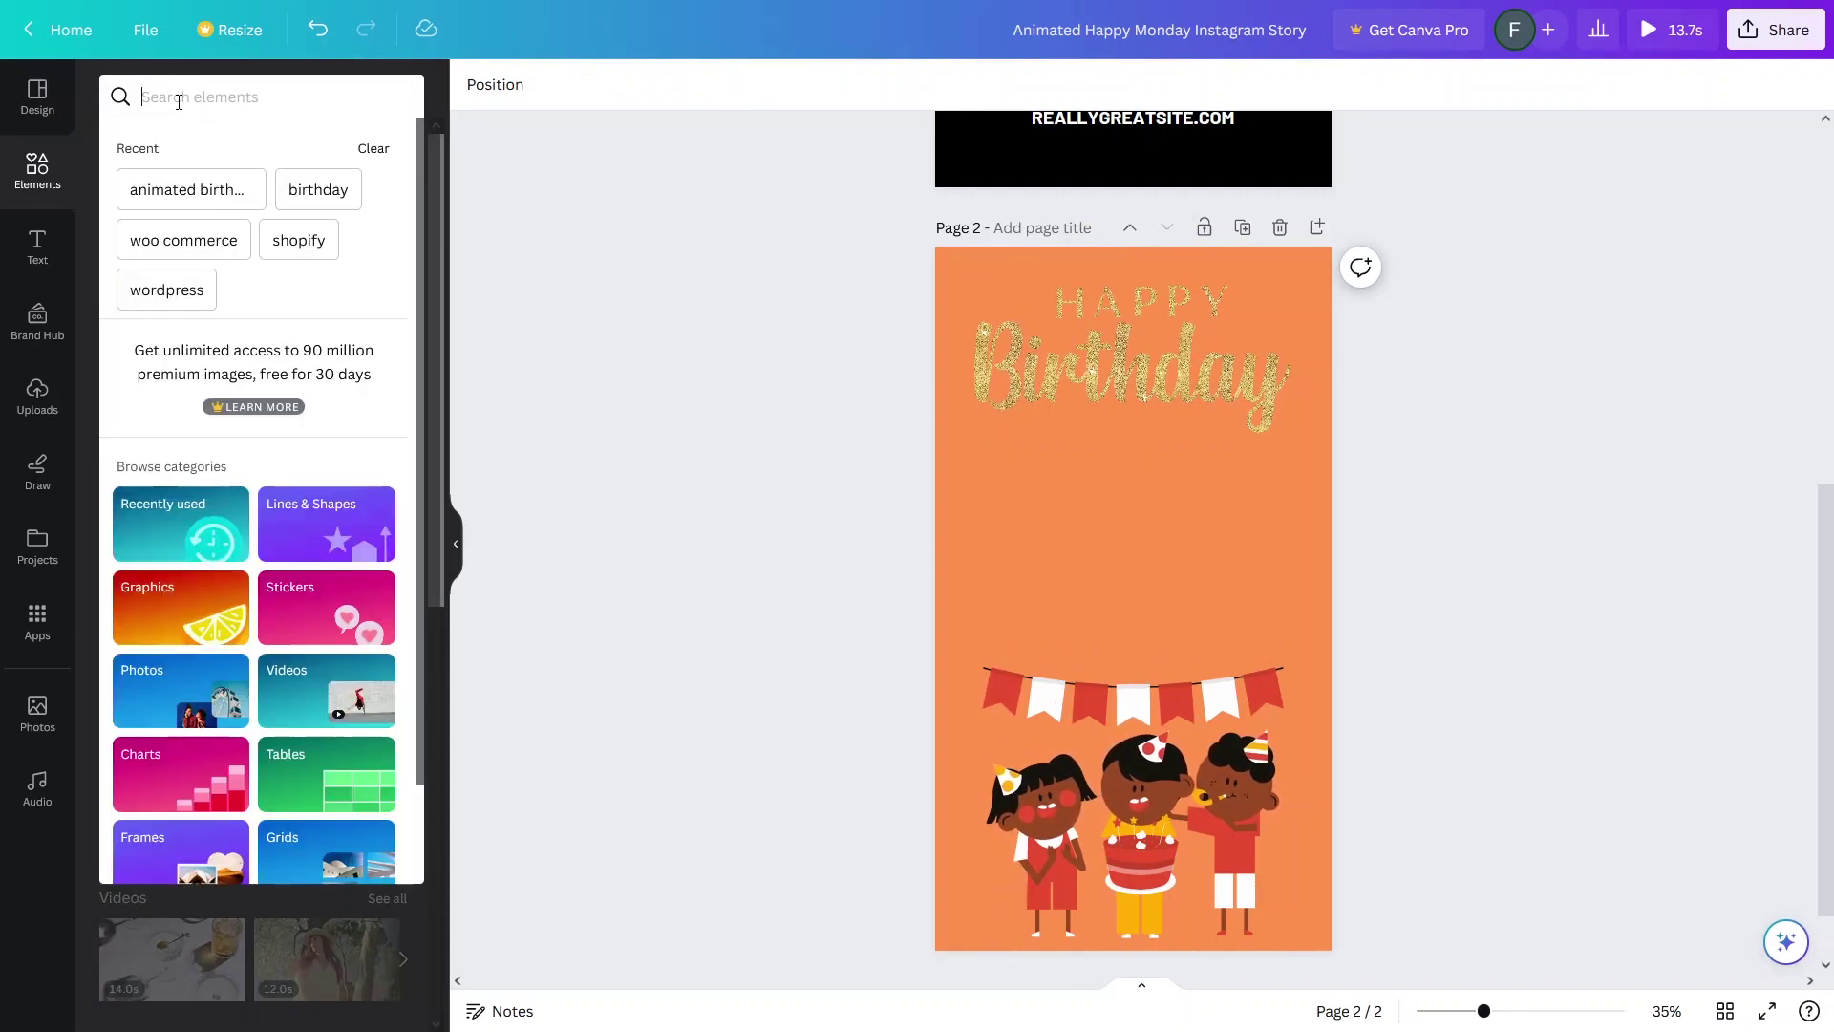
pyautogui.write('square')
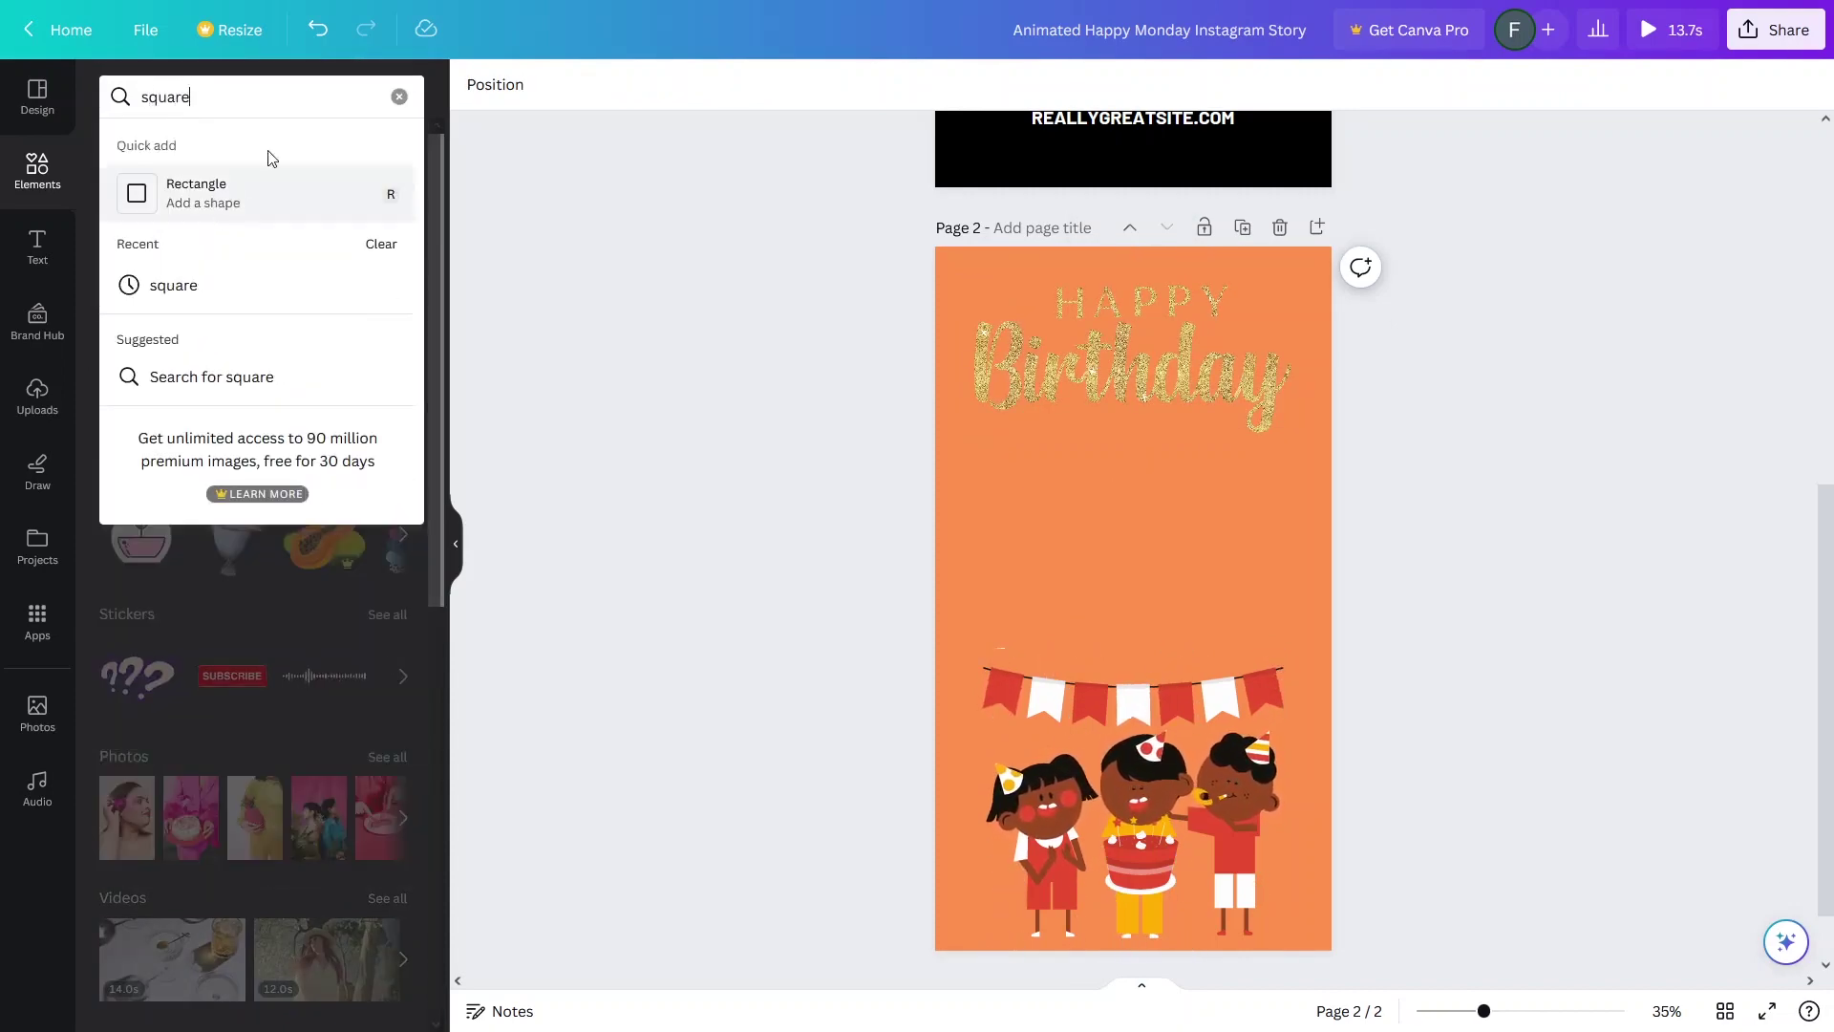
pyautogui.click(225, 192)
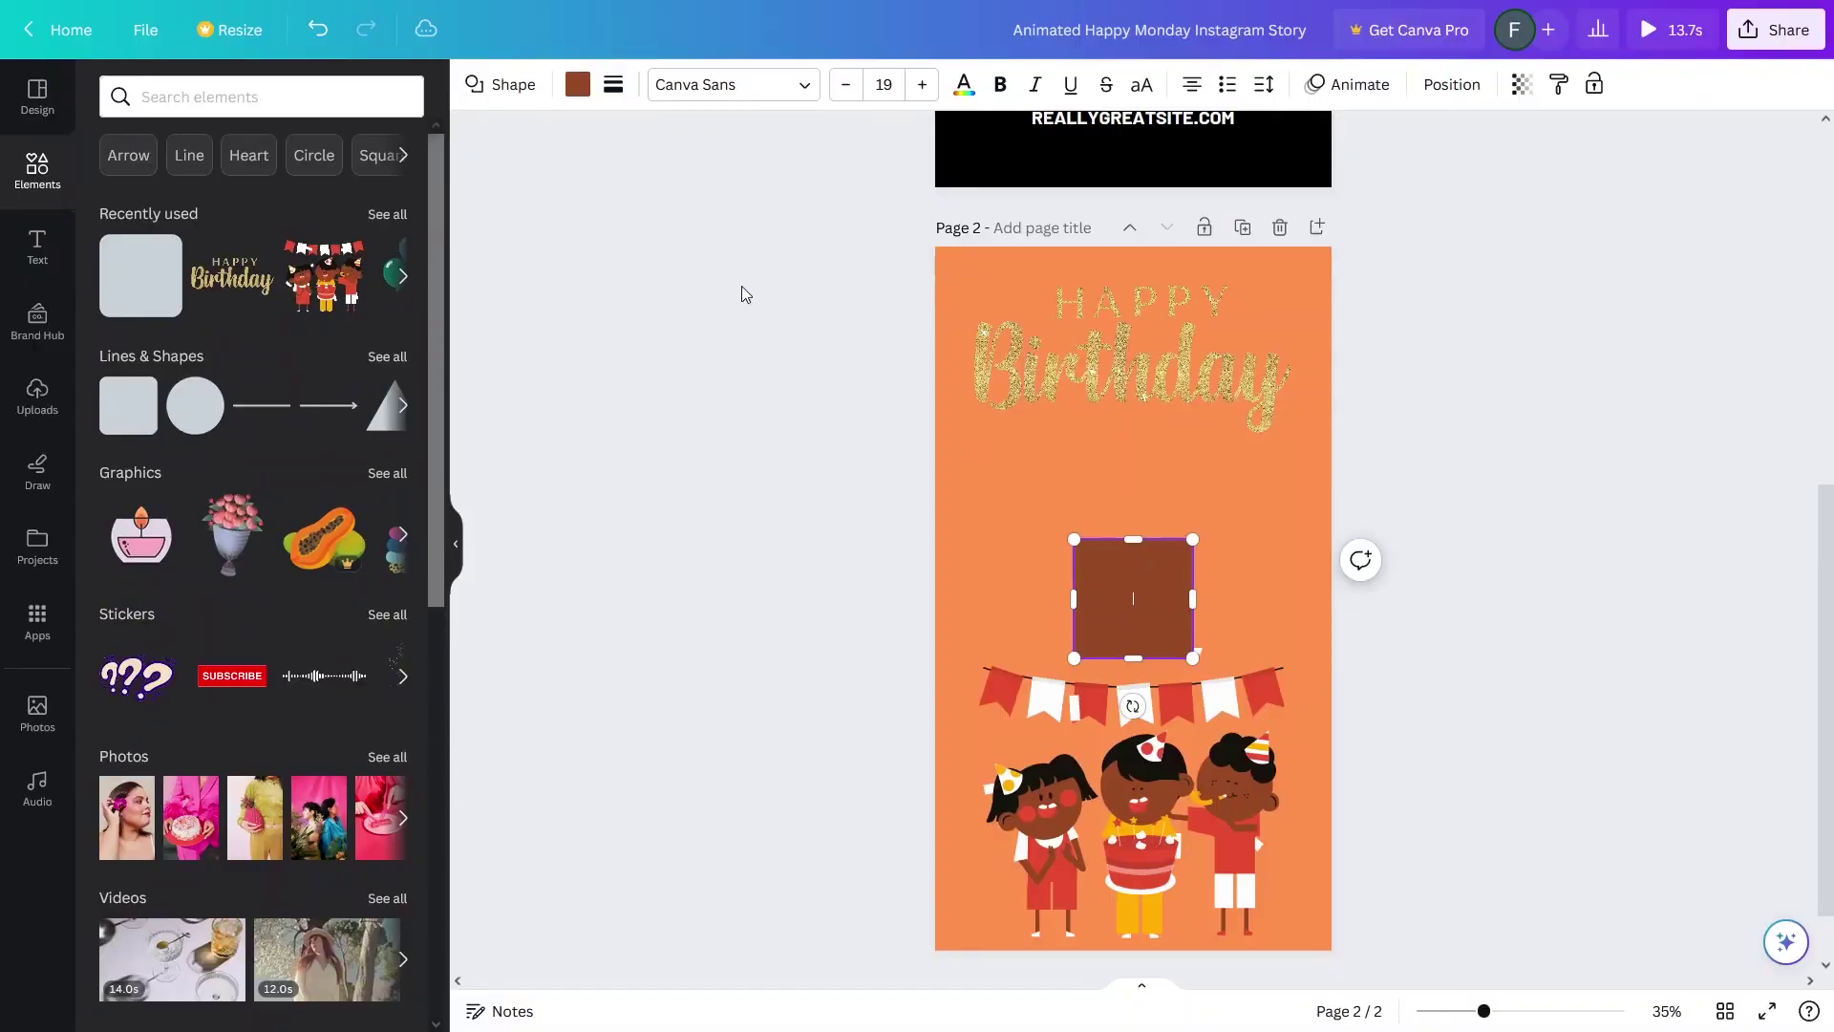
pyautogui.moveTo(1109, 571); pyautogui.dragTo(967, 278)
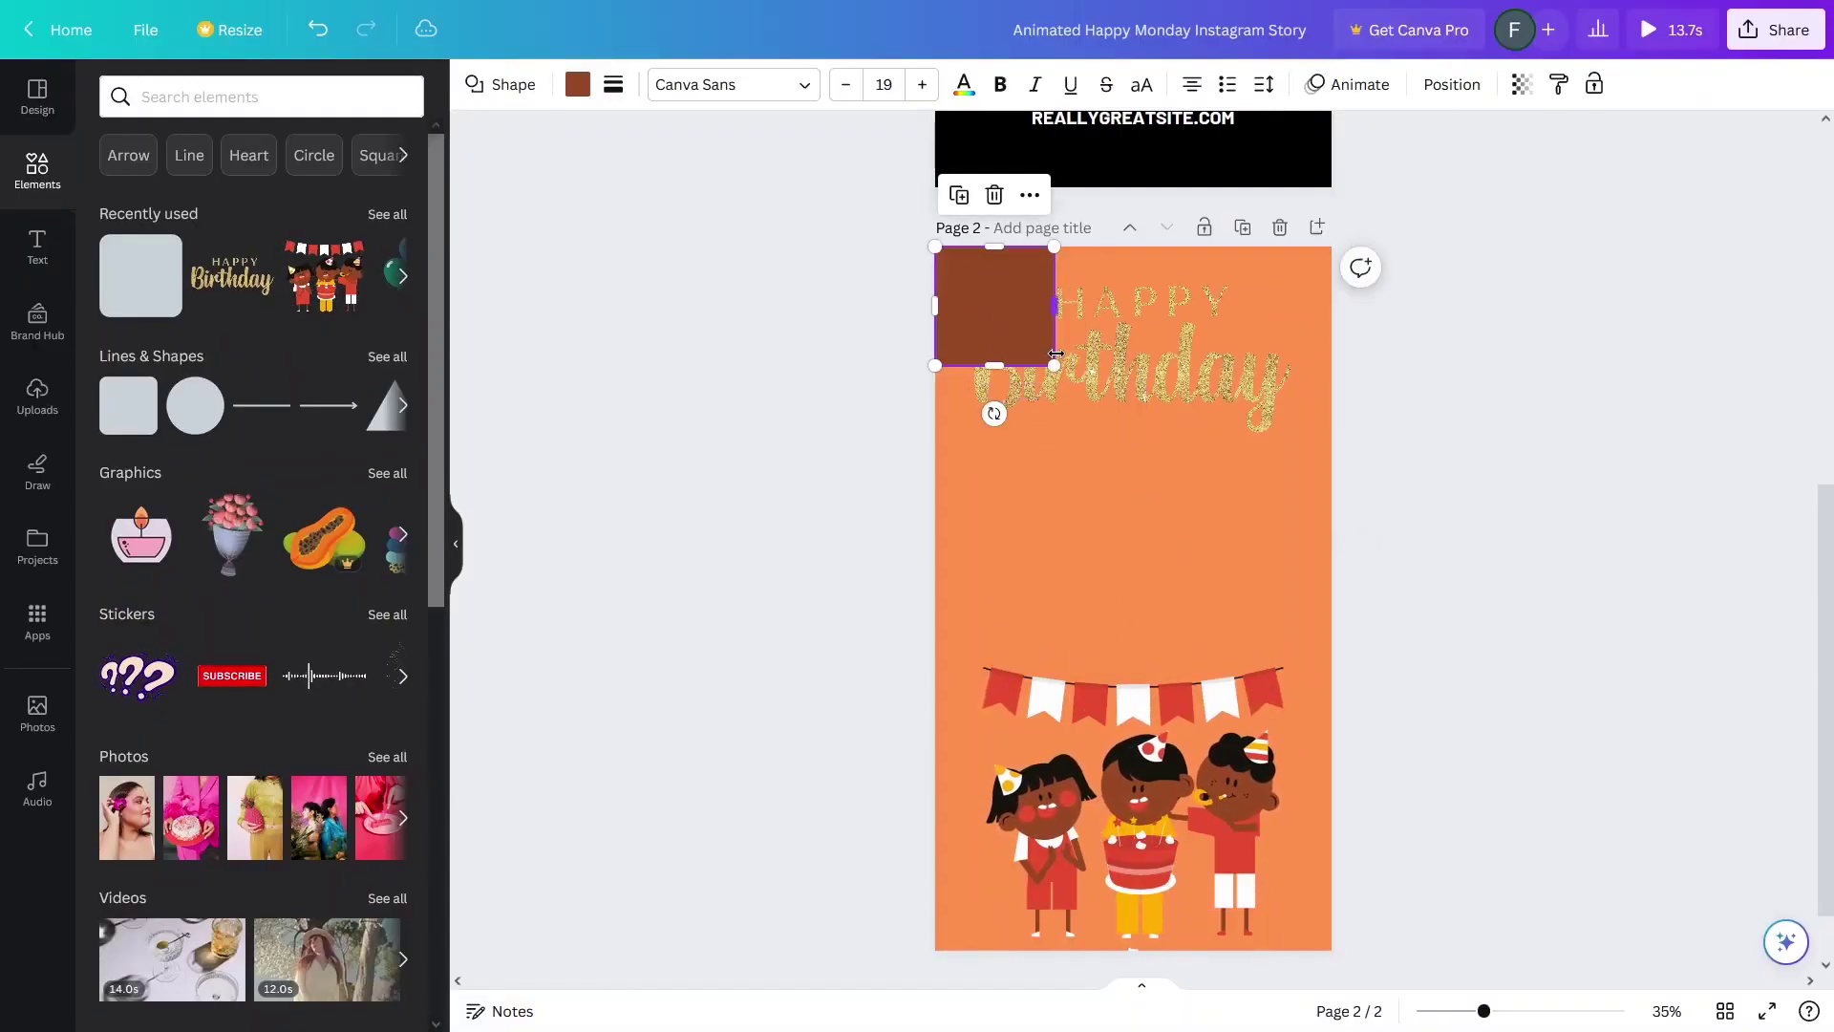
pyautogui.moveTo(1053, 364); pyautogui.dragTo(1321, 543)
pyautogui.moveTo(1325, 544); pyautogui.dragTo(1330, 549)
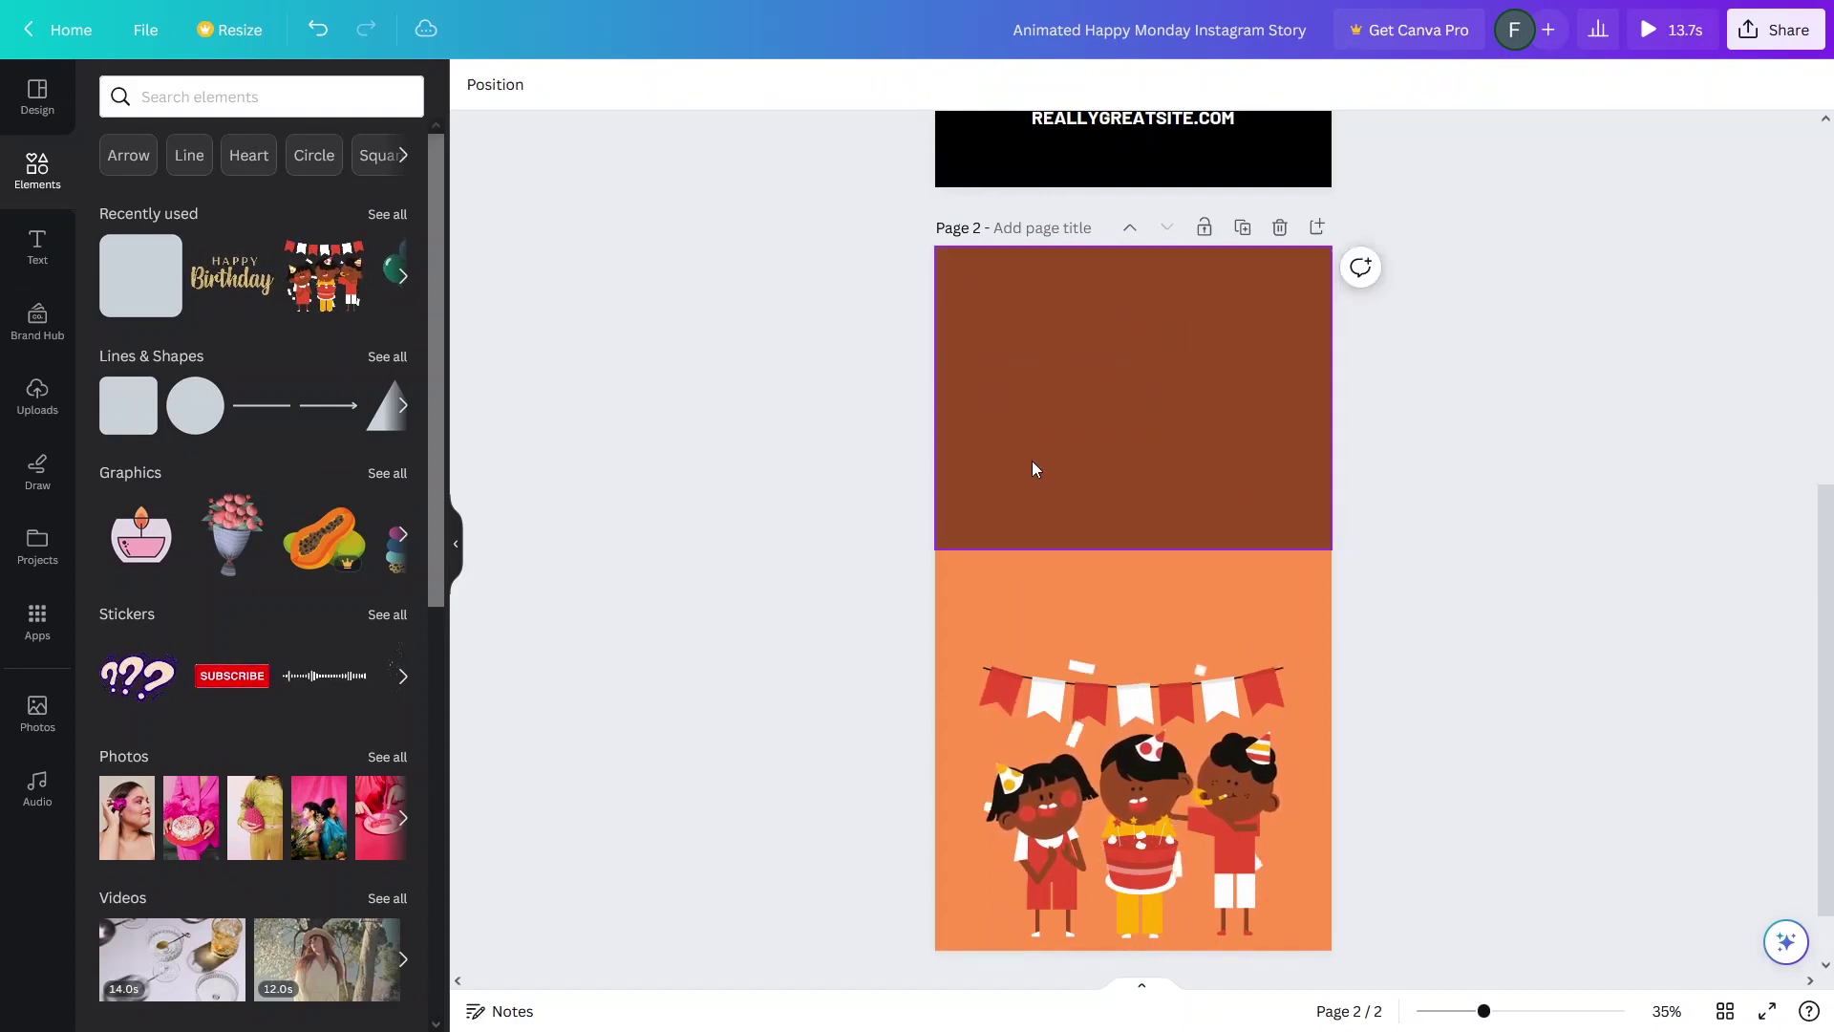
# Step: Send the brown rectangle behind the Happy Birthday graphic
pyautogui.rightClick(1031, 460)
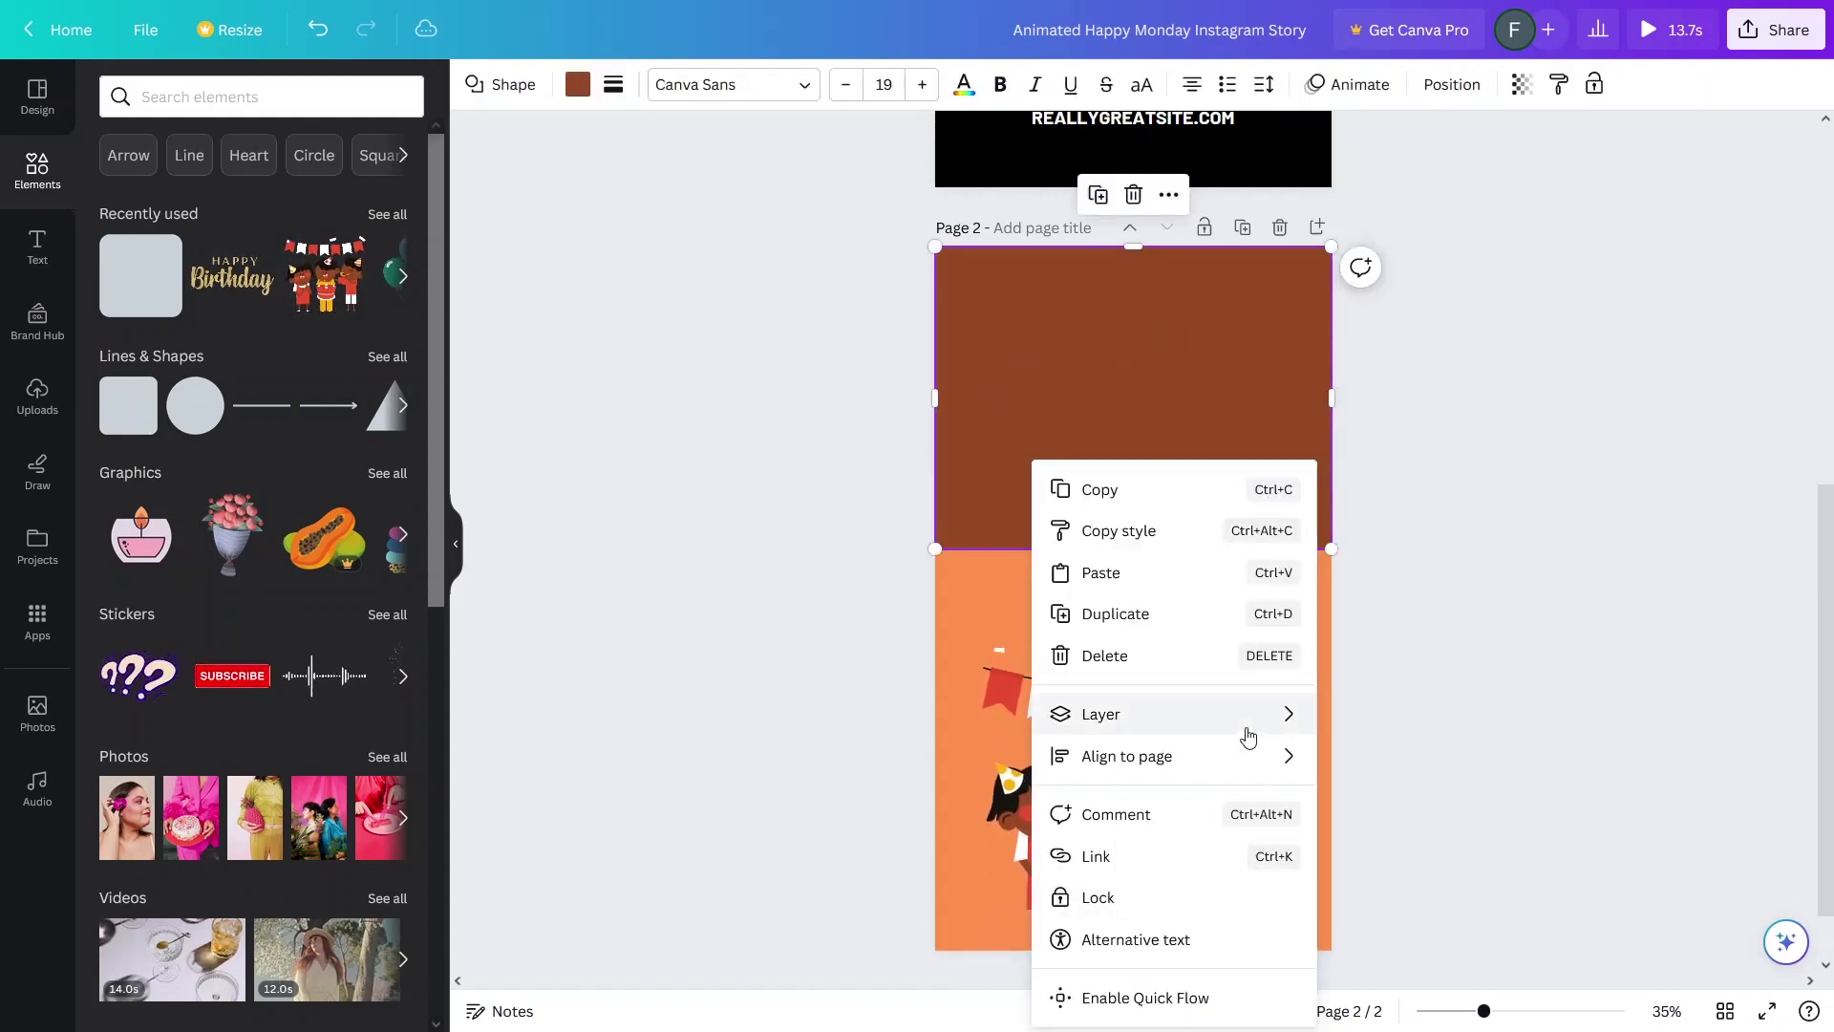
pyautogui.moveTo(1256, 770)
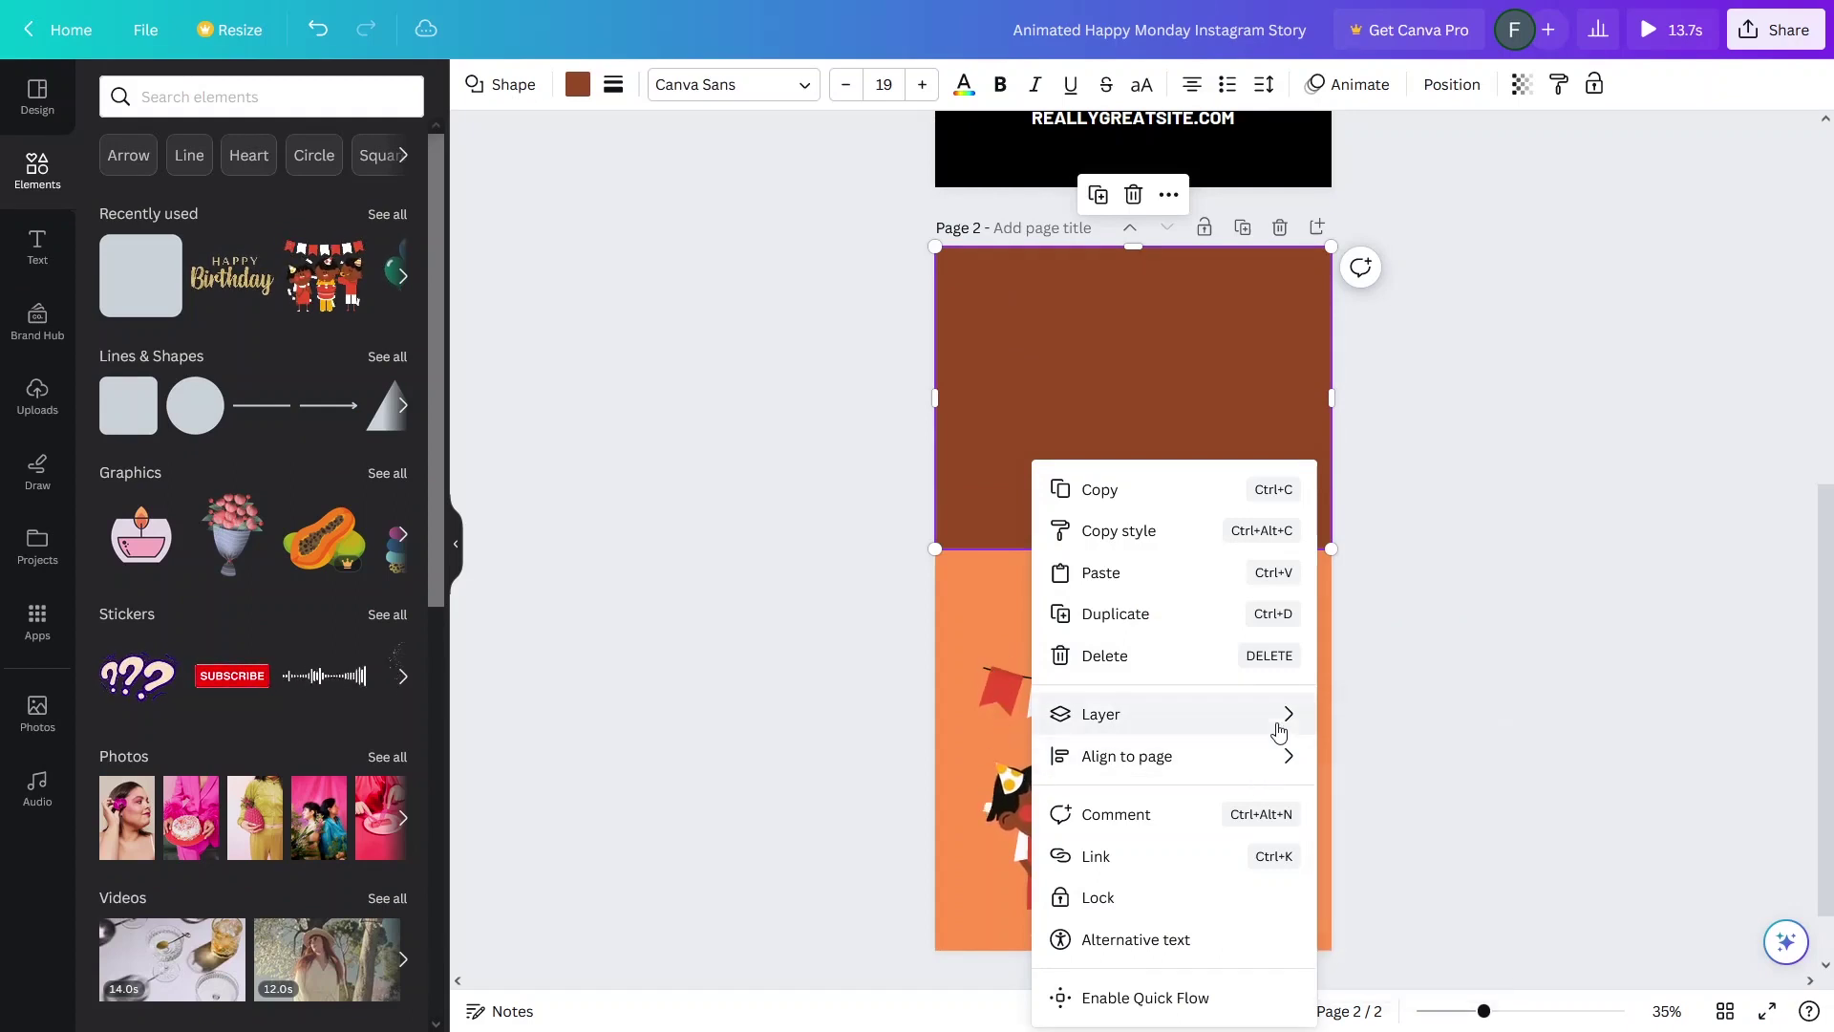
pyautogui.moveTo(1281, 732)
pyautogui.click(1477, 860)
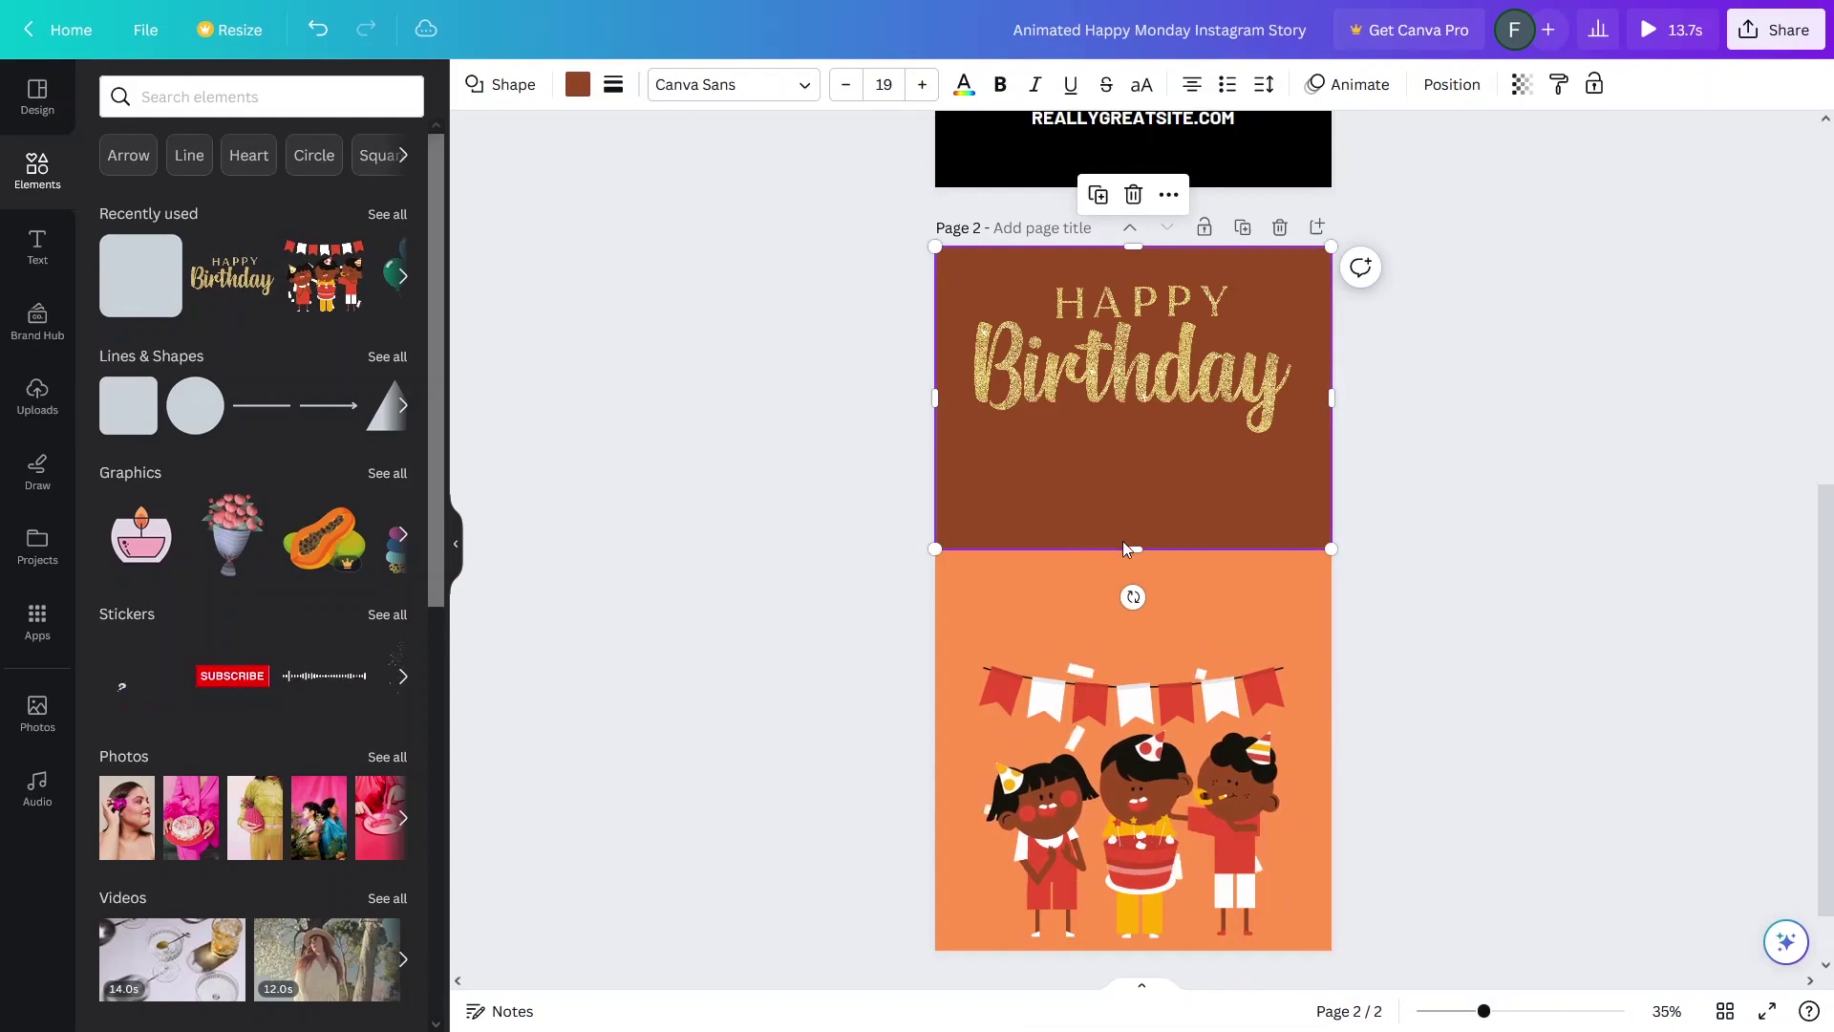
# Step: Resize the brown rectangle by its lower edge to about 1,080 wide by 873 high and deselect it
pyautogui.moveTo(1135, 520); pyautogui.dragTo(1135, 421)
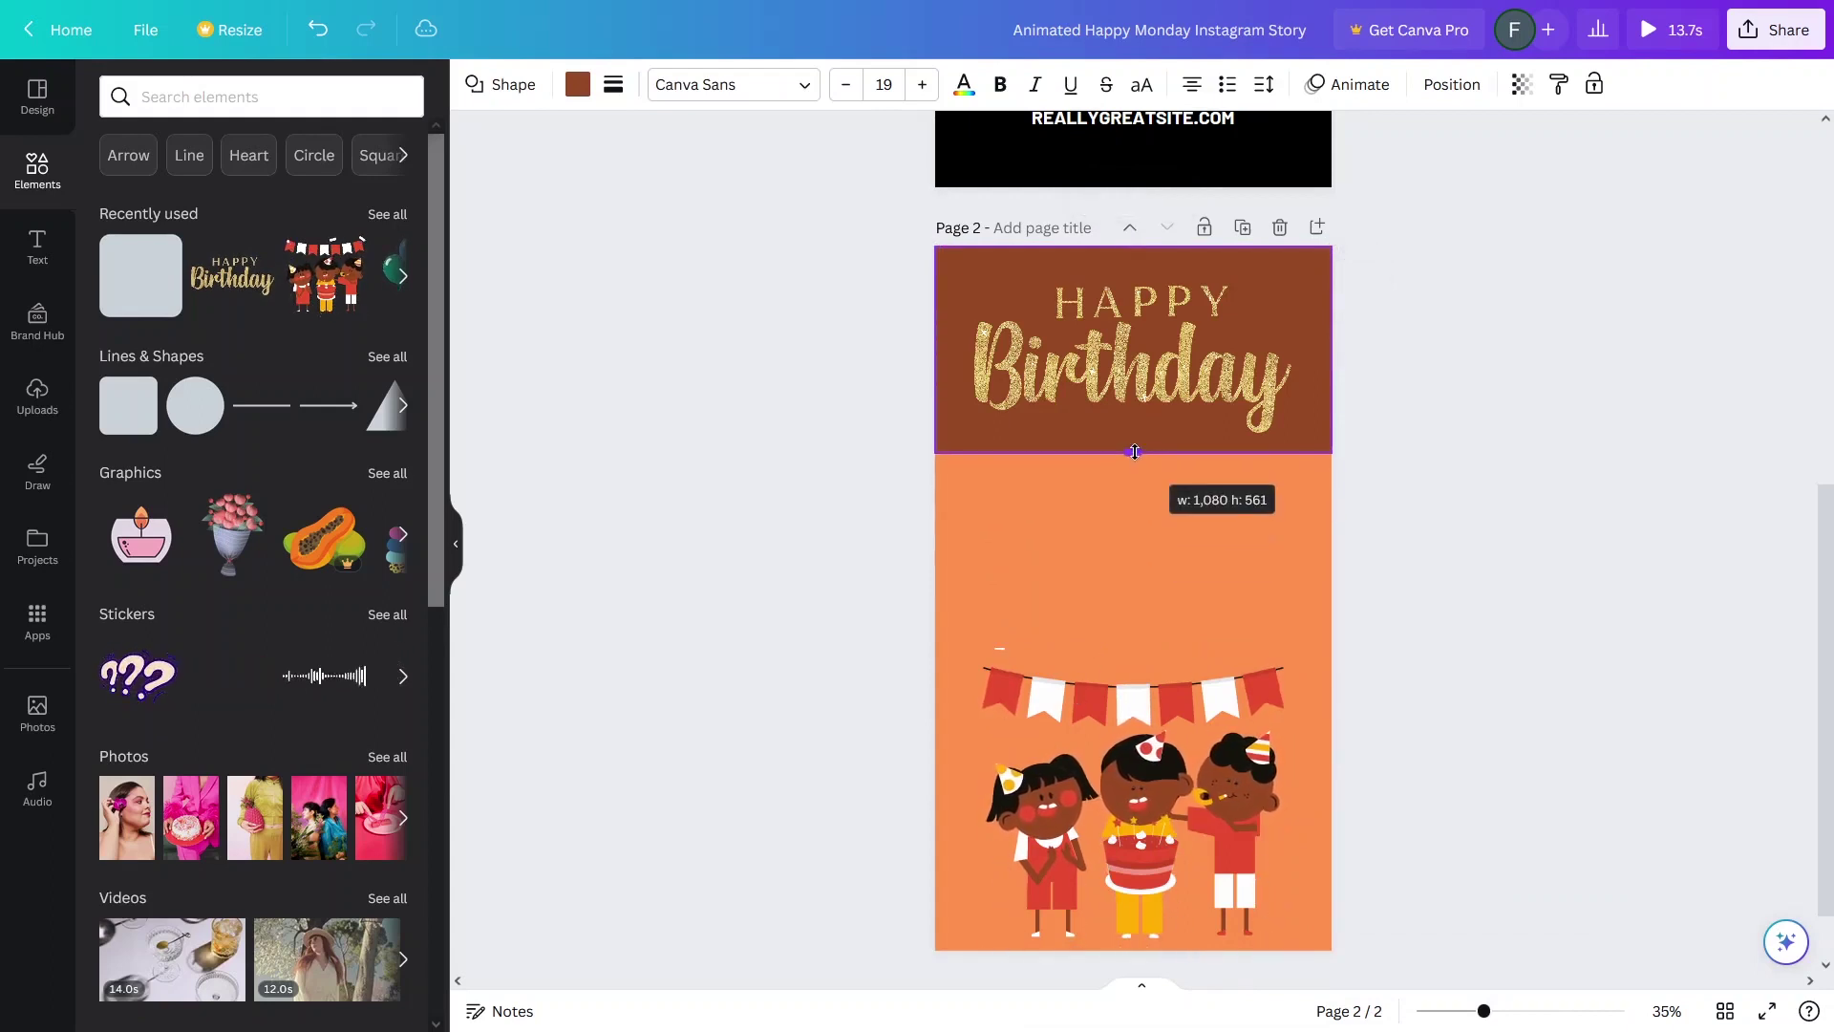
pyautogui.click(766, 392)
pyautogui.click(1137, 450)
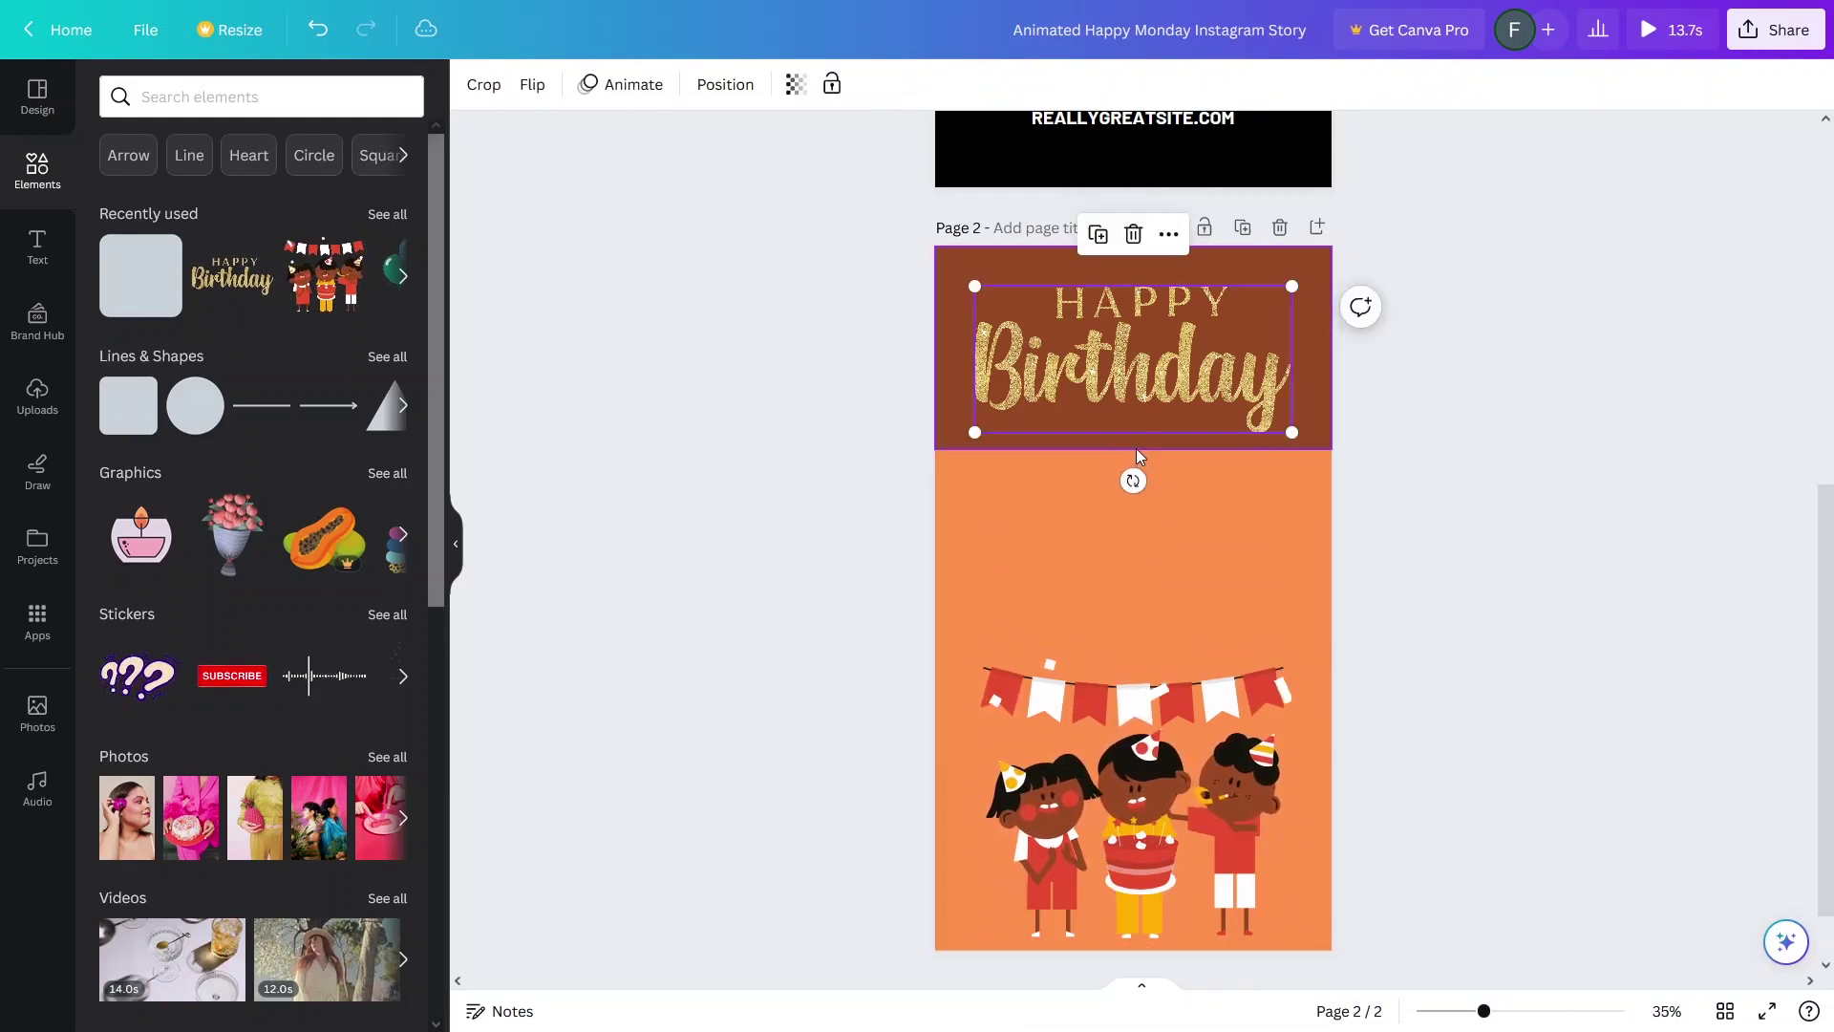
pyautogui.moveTo(1136, 449); pyautogui.dragTo(1144, 567)
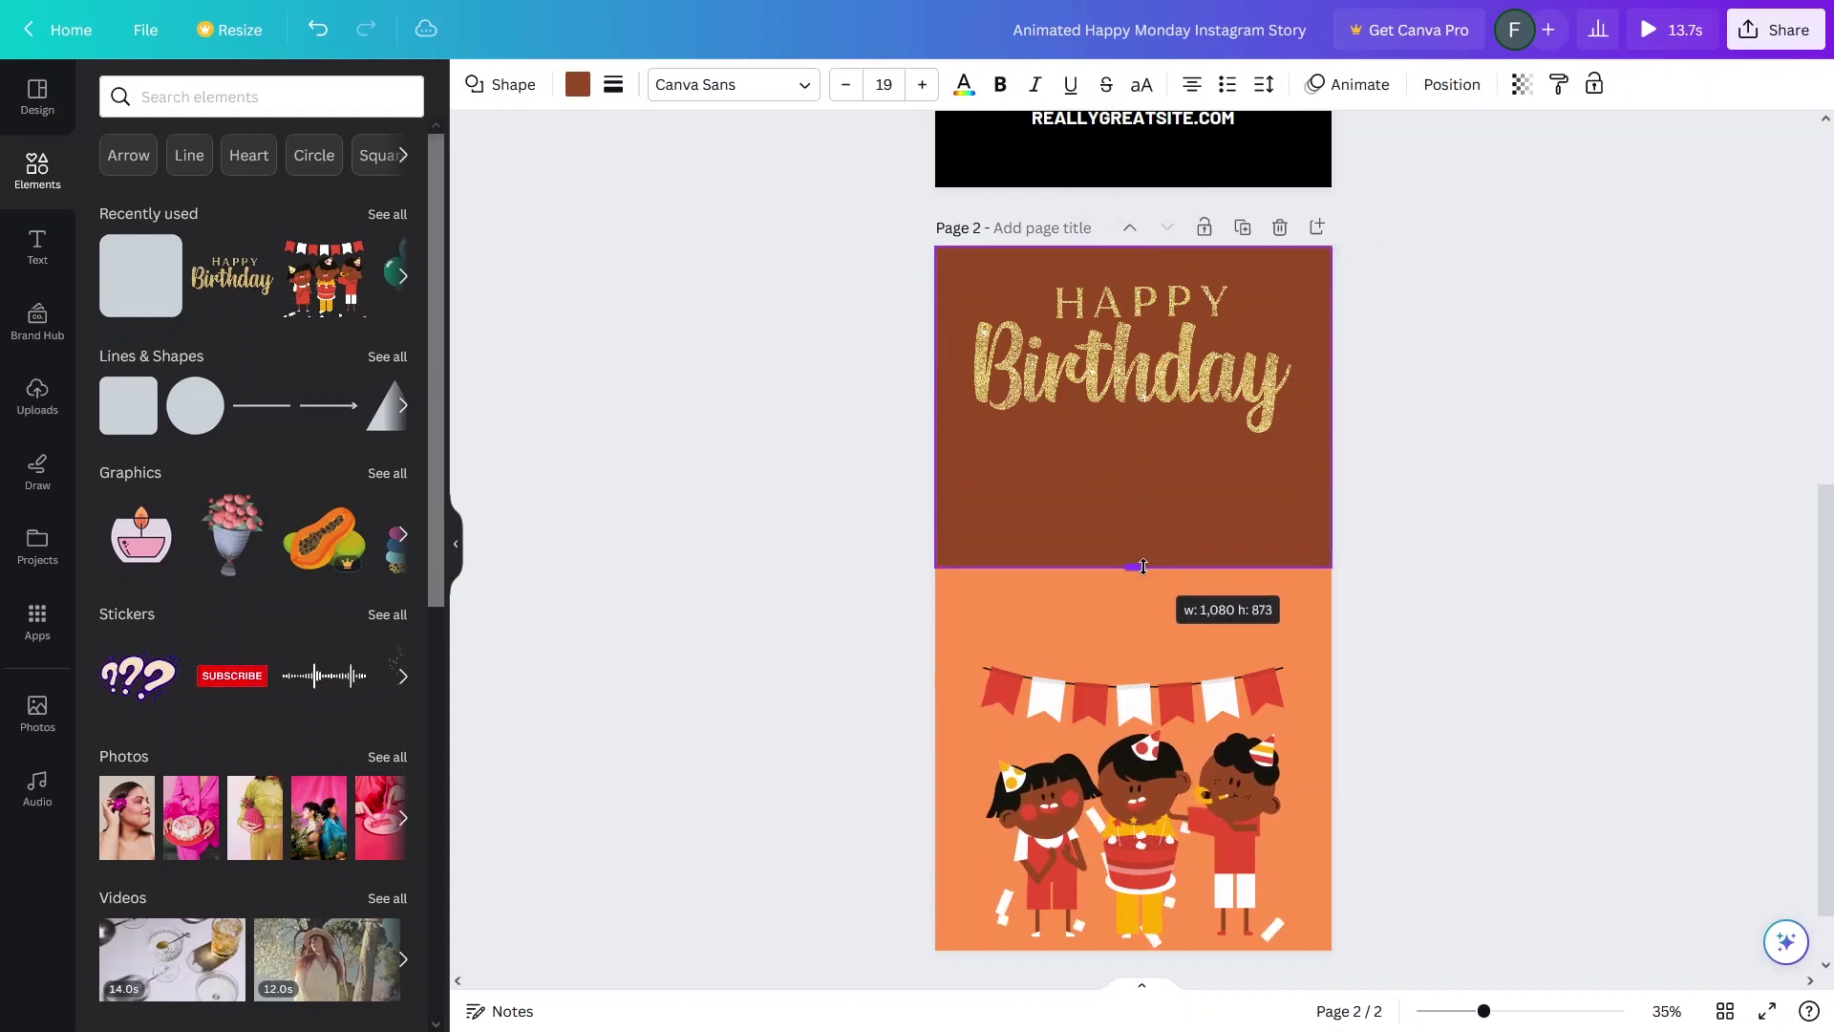
pyautogui.click(482, 258)
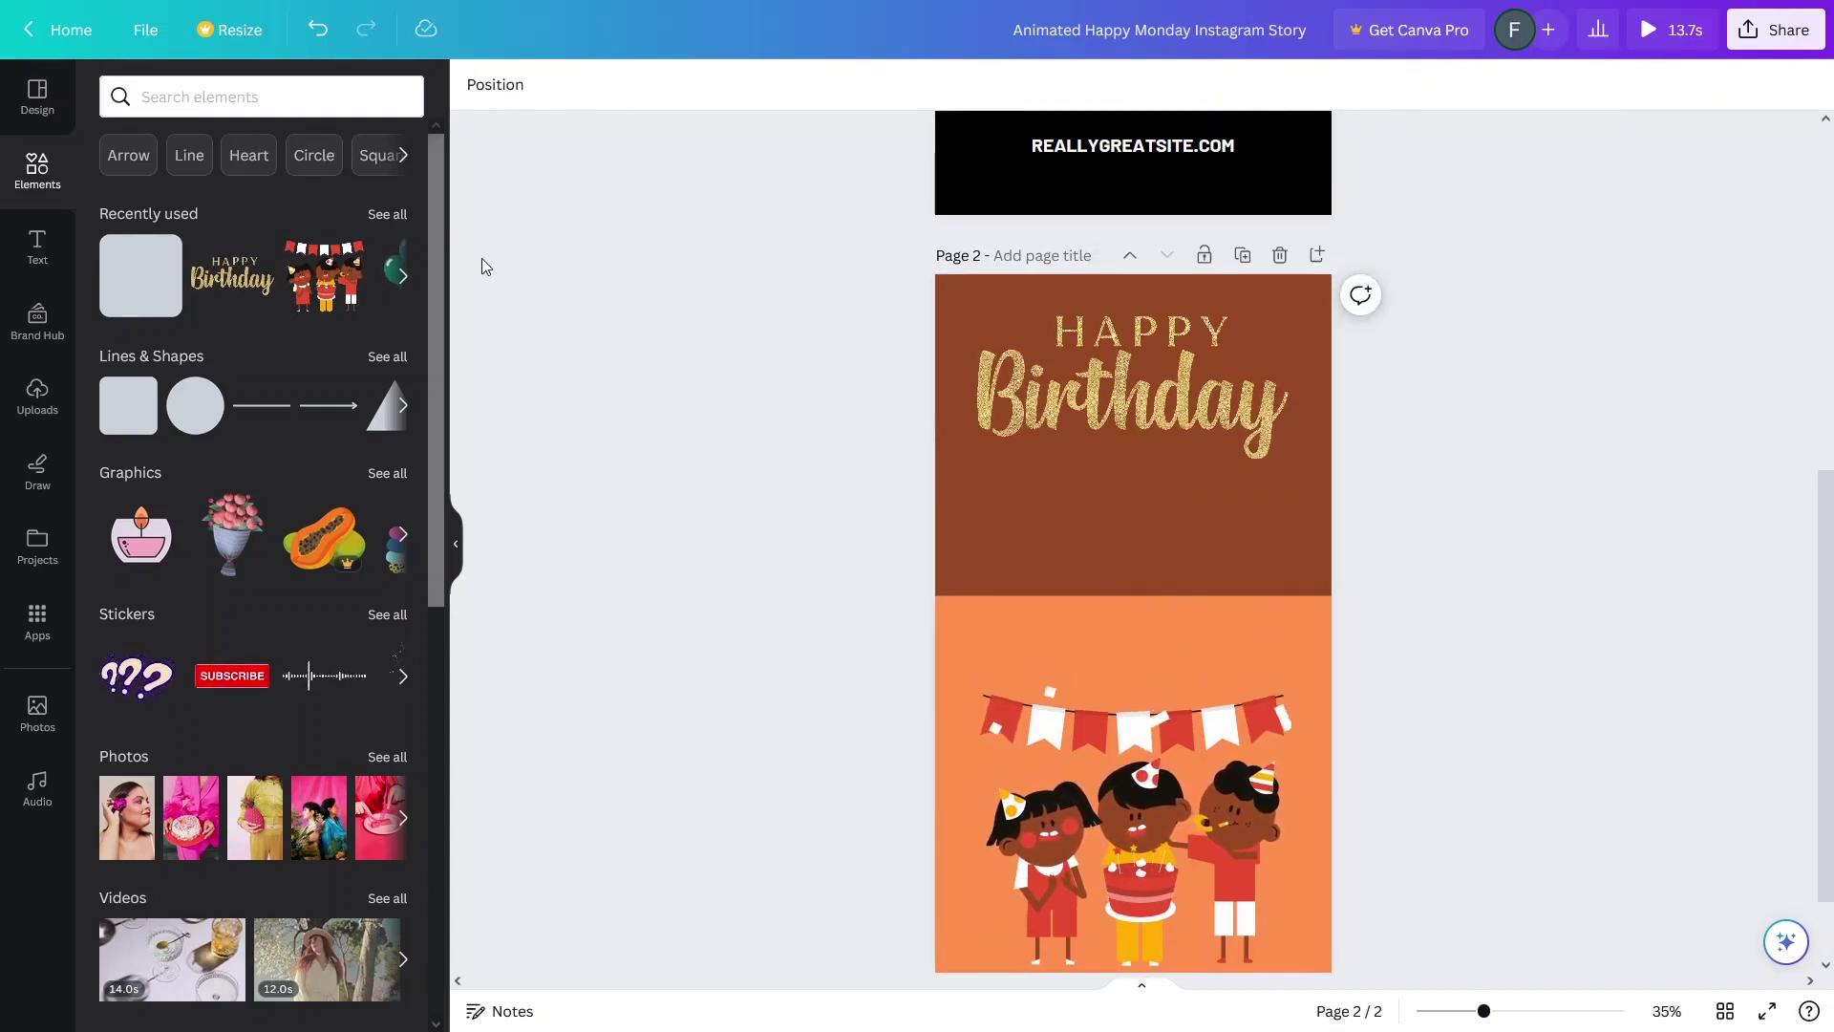
# Step: Search the elements for "animated cake" and limit the results to graphics
pyautogui.click(215, 92)
pyautogui.click(181, 190)
pyautogui.click(250, 191)
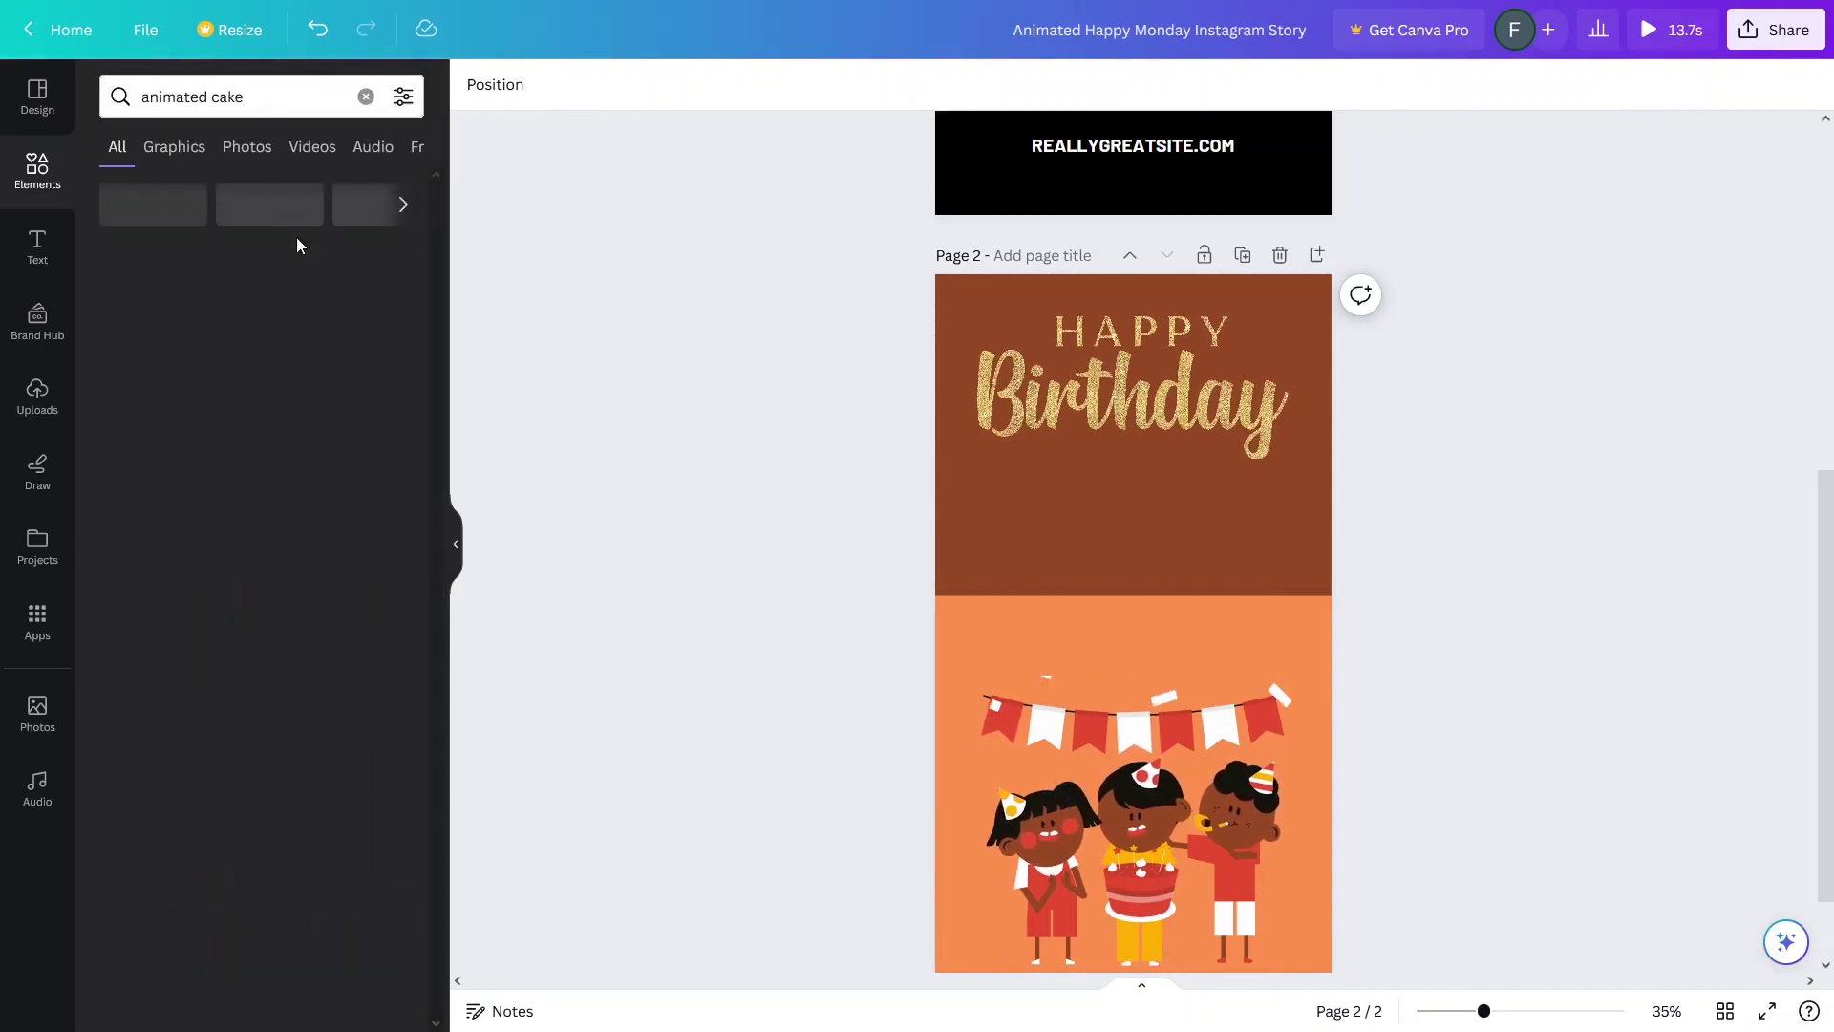
pyautogui.click(176, 150)
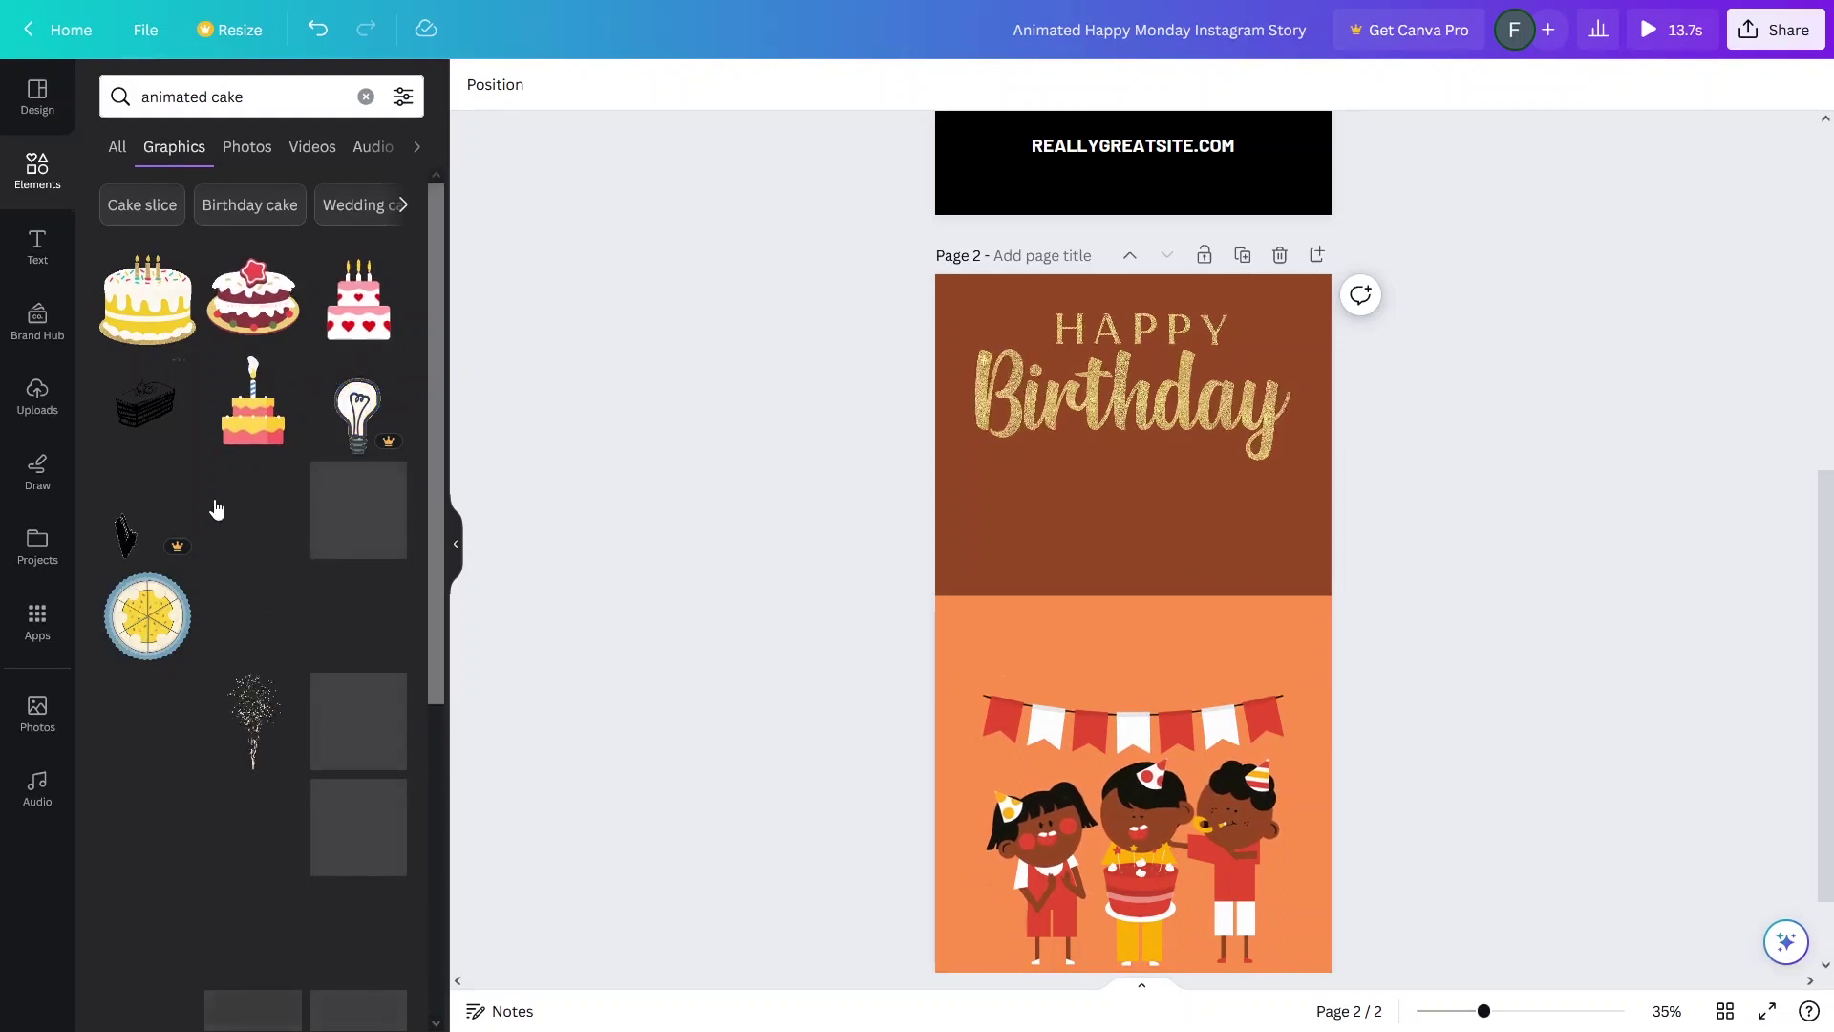
# Step: Insert the two-tier cake with one striped candle, shrink it and centre it below the Happy Birthday graphic on the brown rectangle
pyautogui.click(246, 436)
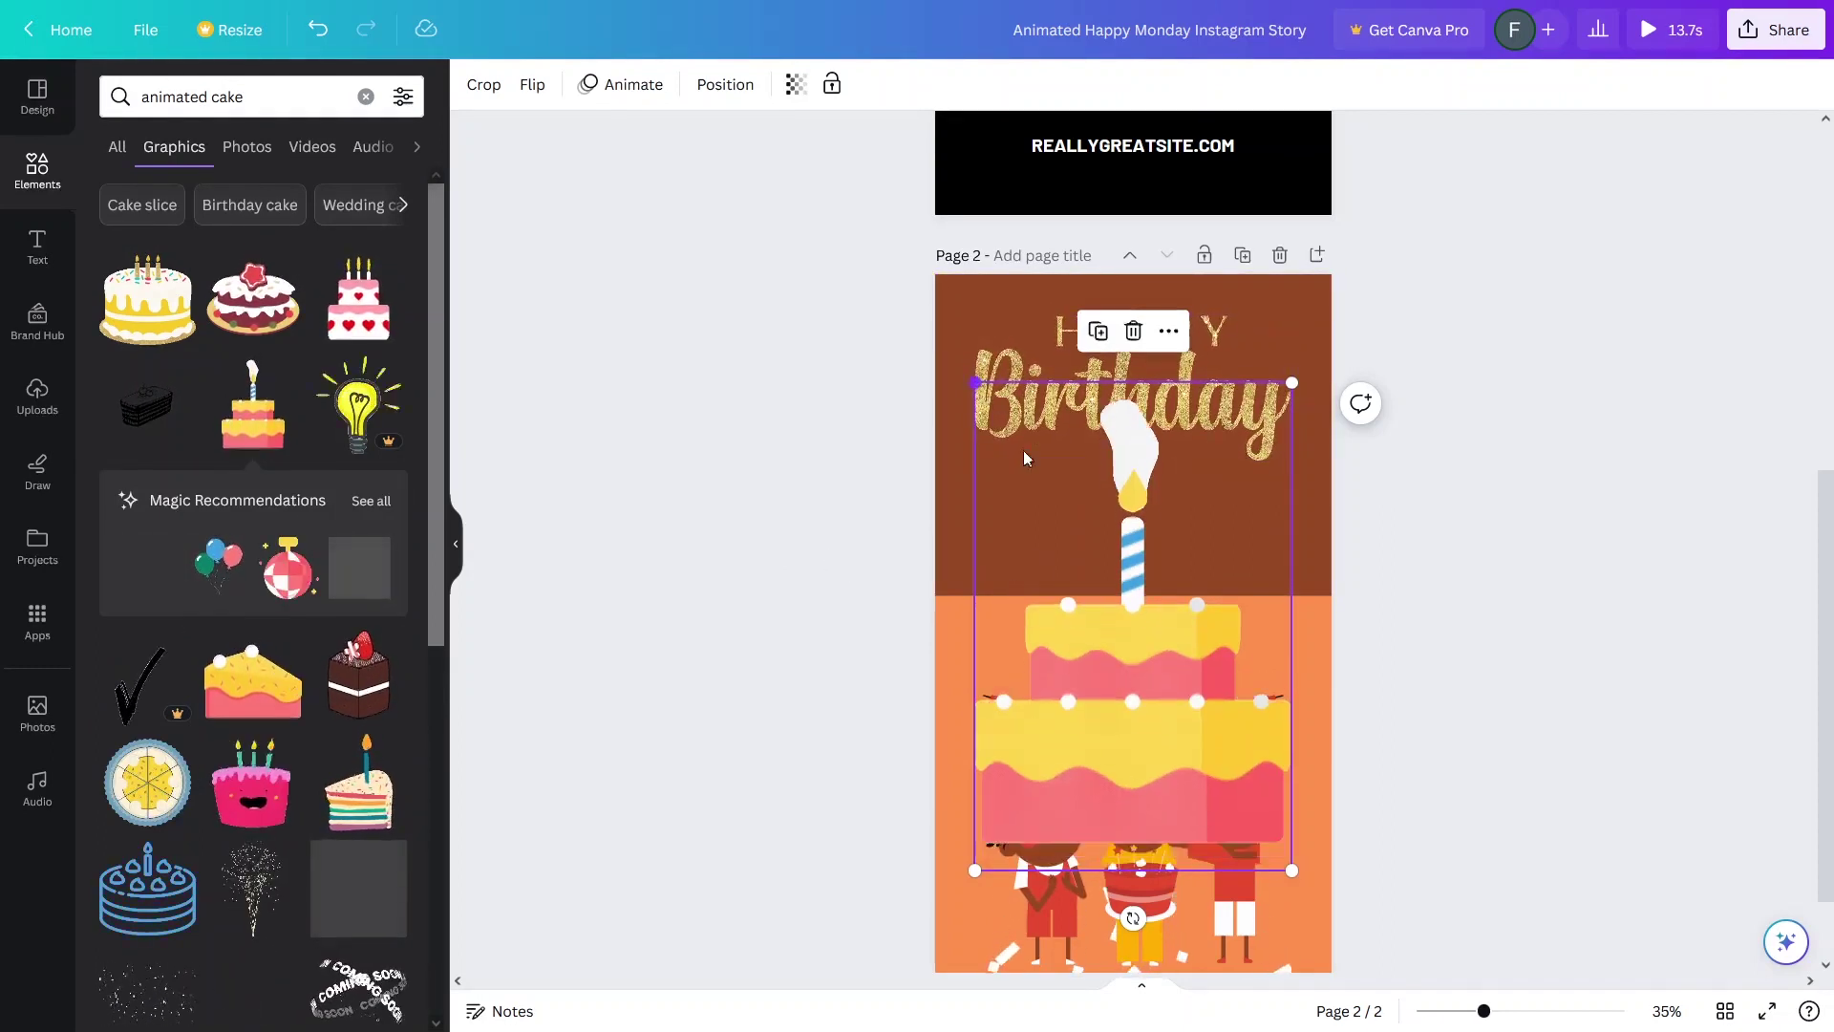
pyautogui.moveTo(975, 383); pyautogui.dragTo(1174, 690)
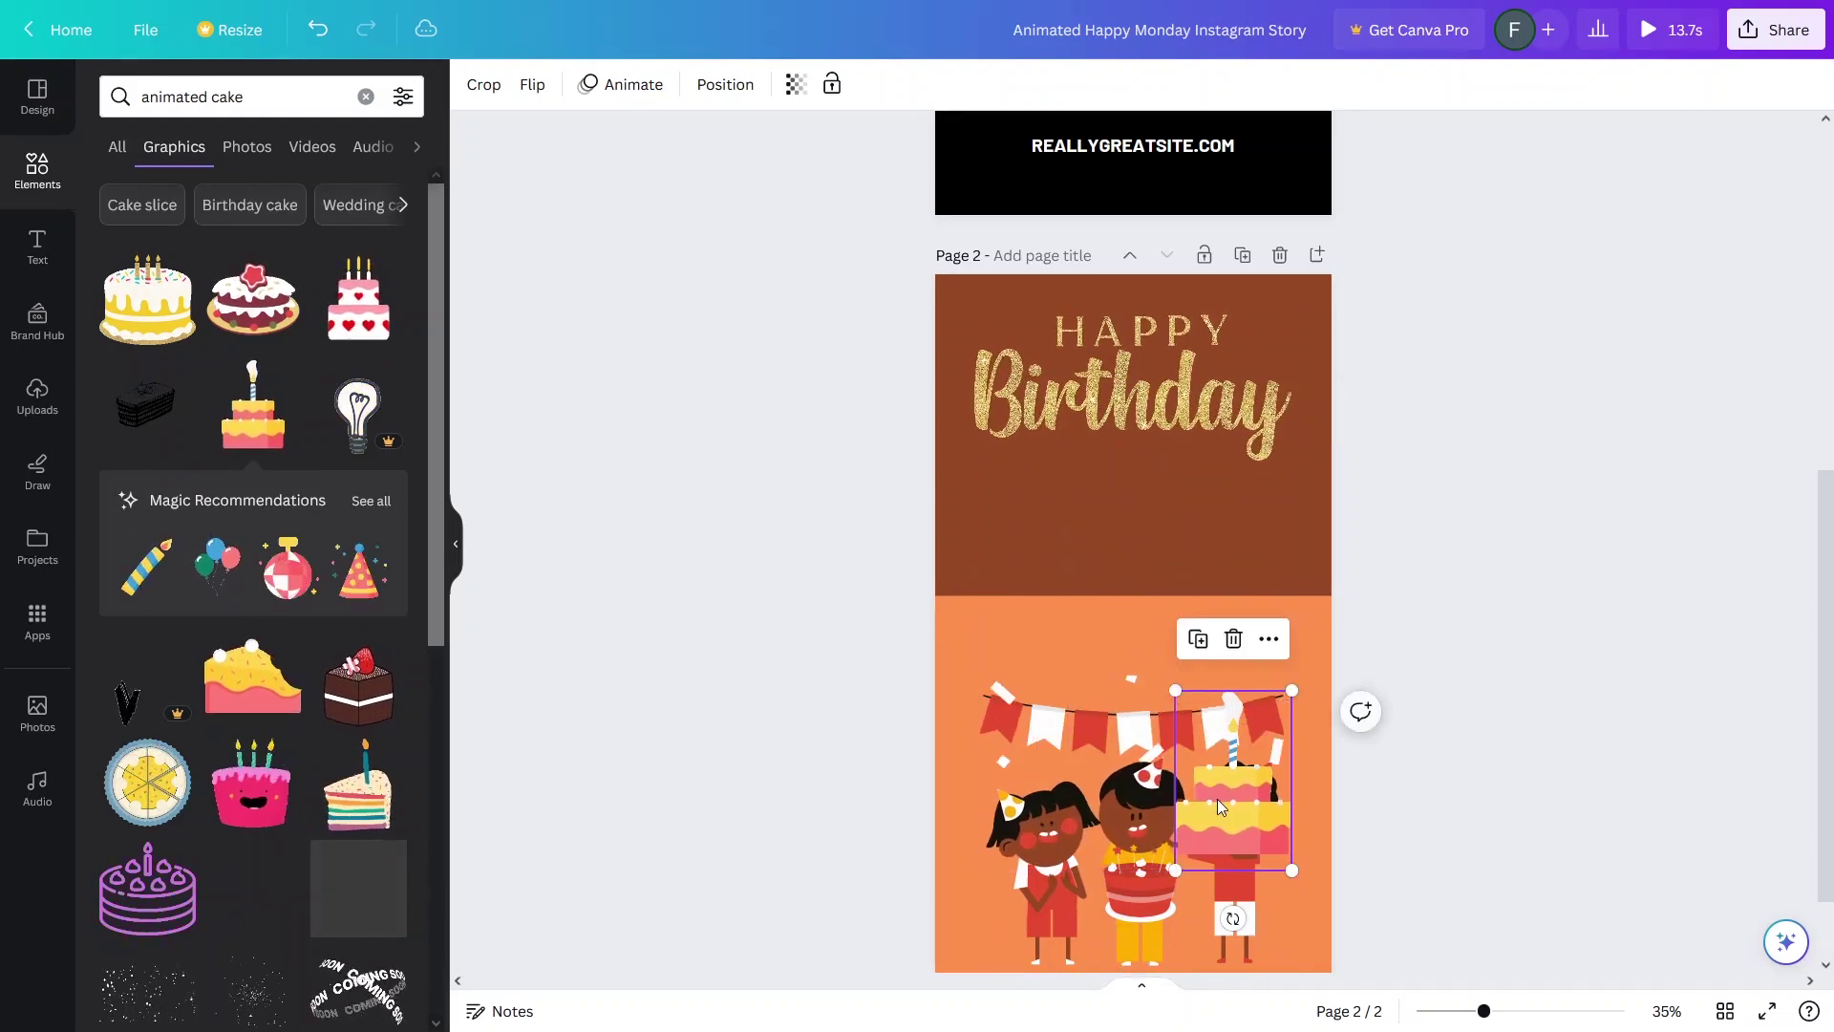
pyautogui.moveTo(1217, 799); pyautogui.dragTo(1122, 523)
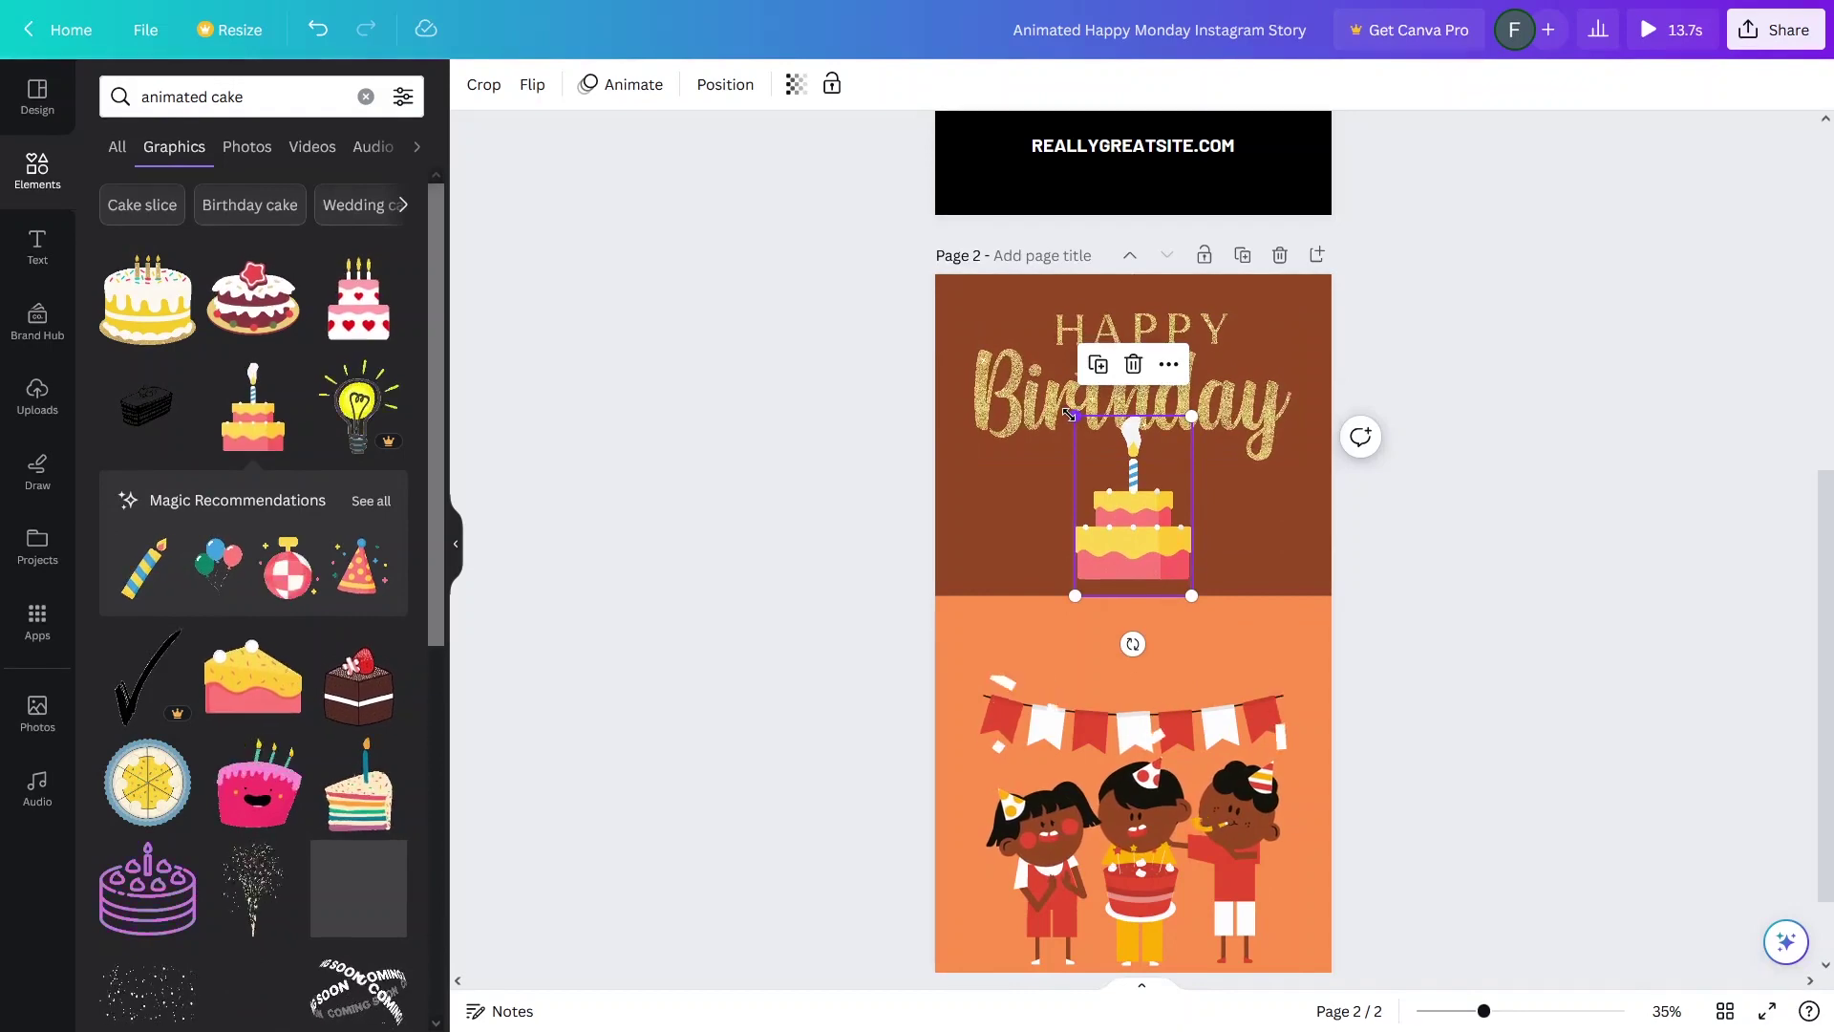
pyautogui.moveTo(1070, 419); pyautogui.dragTo(1080, 444)
pyautogui.click(827, 508)
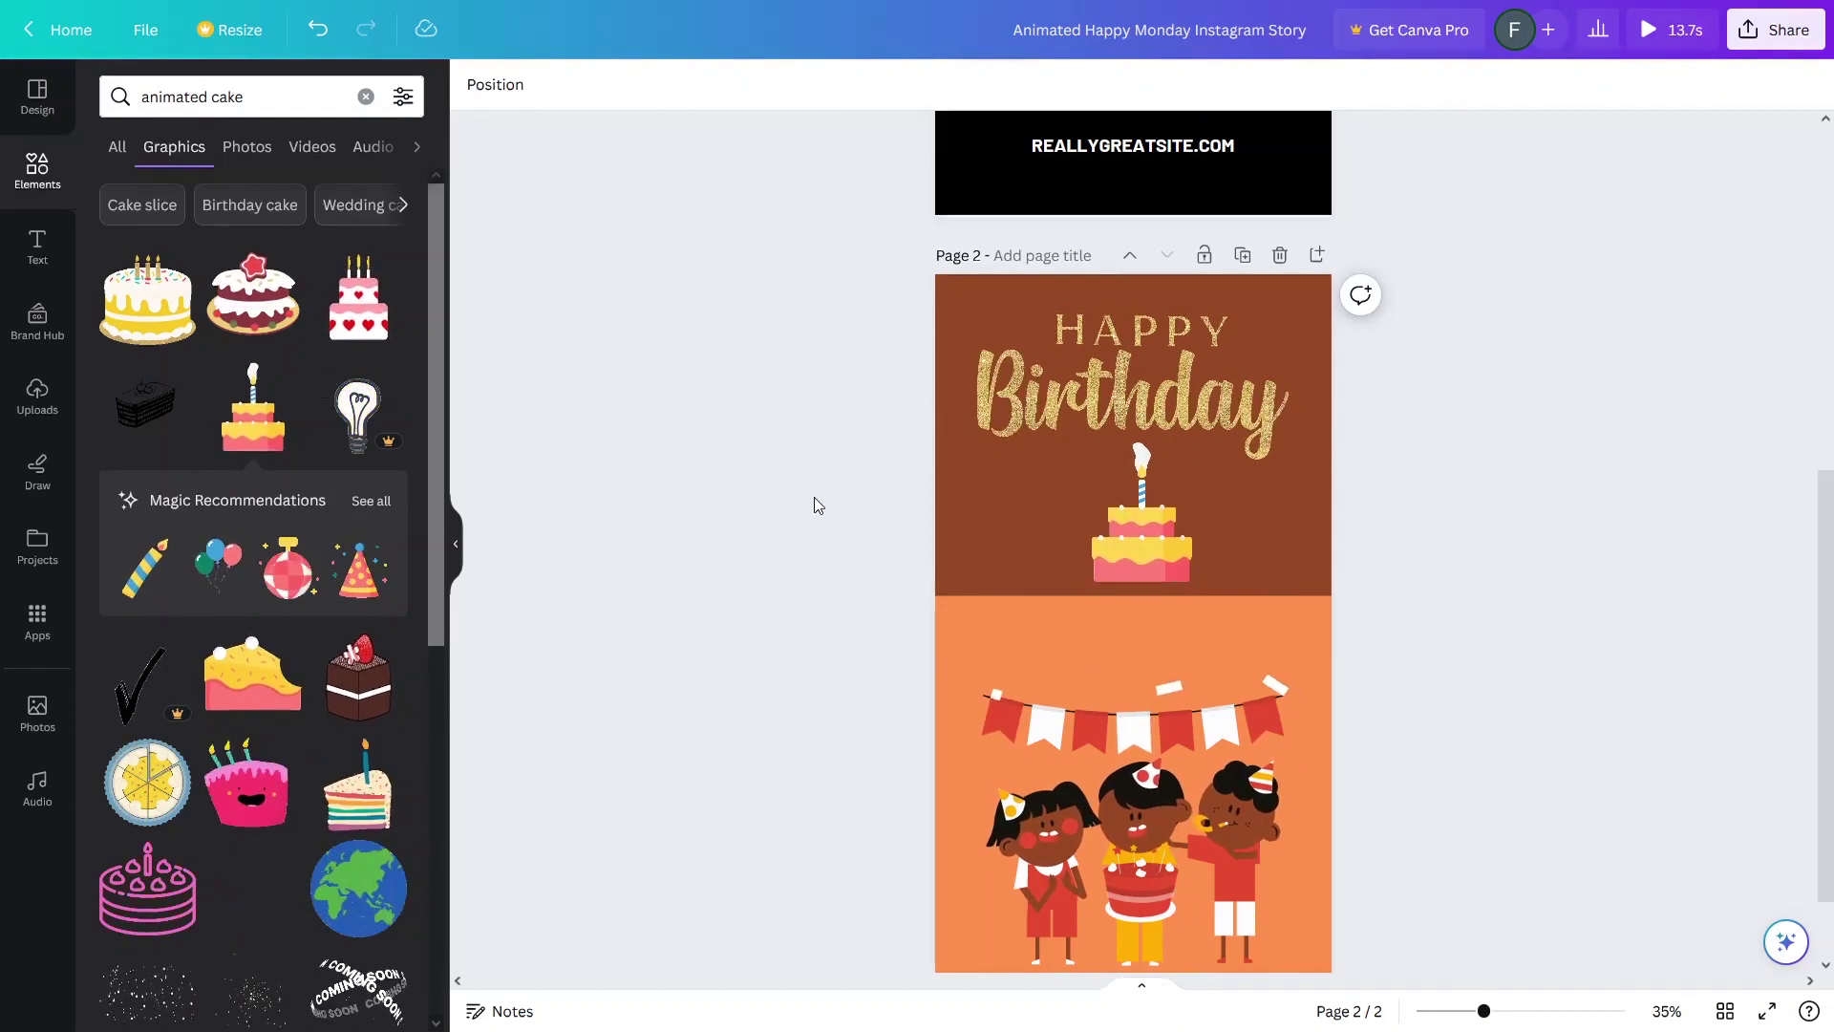
pyautogui.click(1115, 826)
pyautogui.click(812, 623)
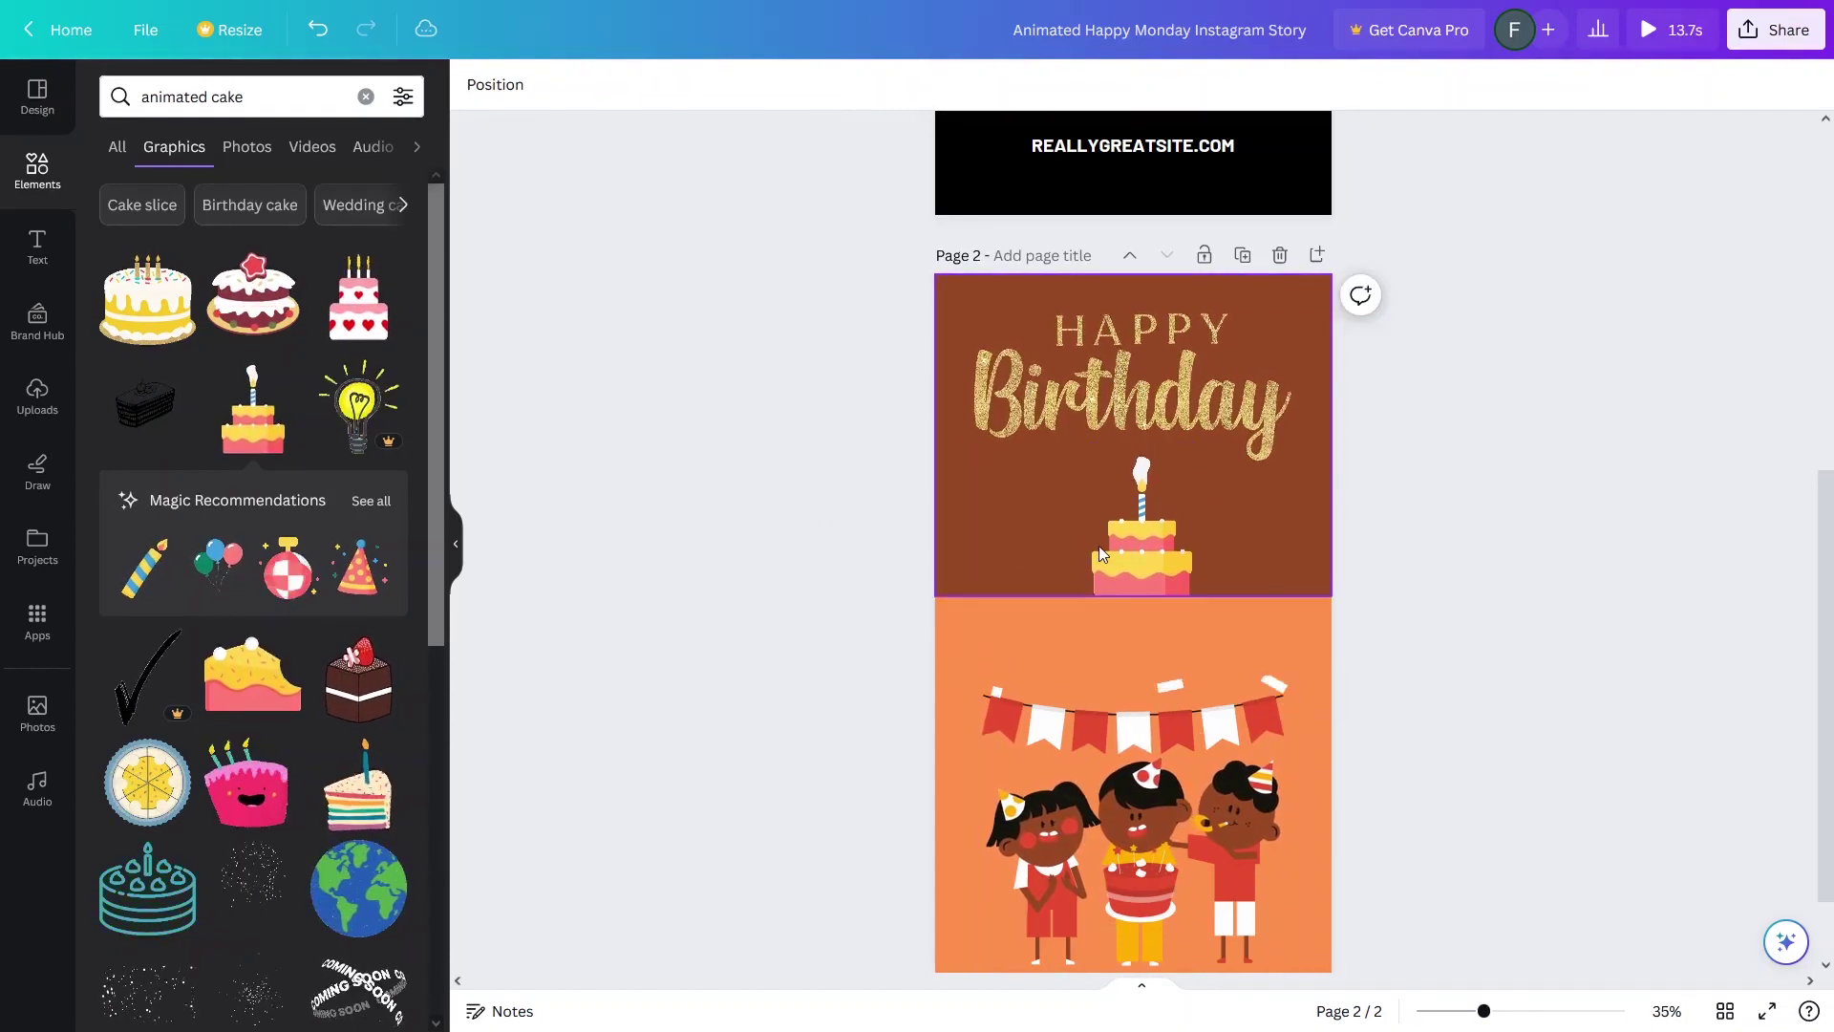
# Step: Insert the recommended pink checkered ball graphic, shrink it and place it between the brown rectangle and the bunting
pyautogui.scroll(-1, 803, 547)
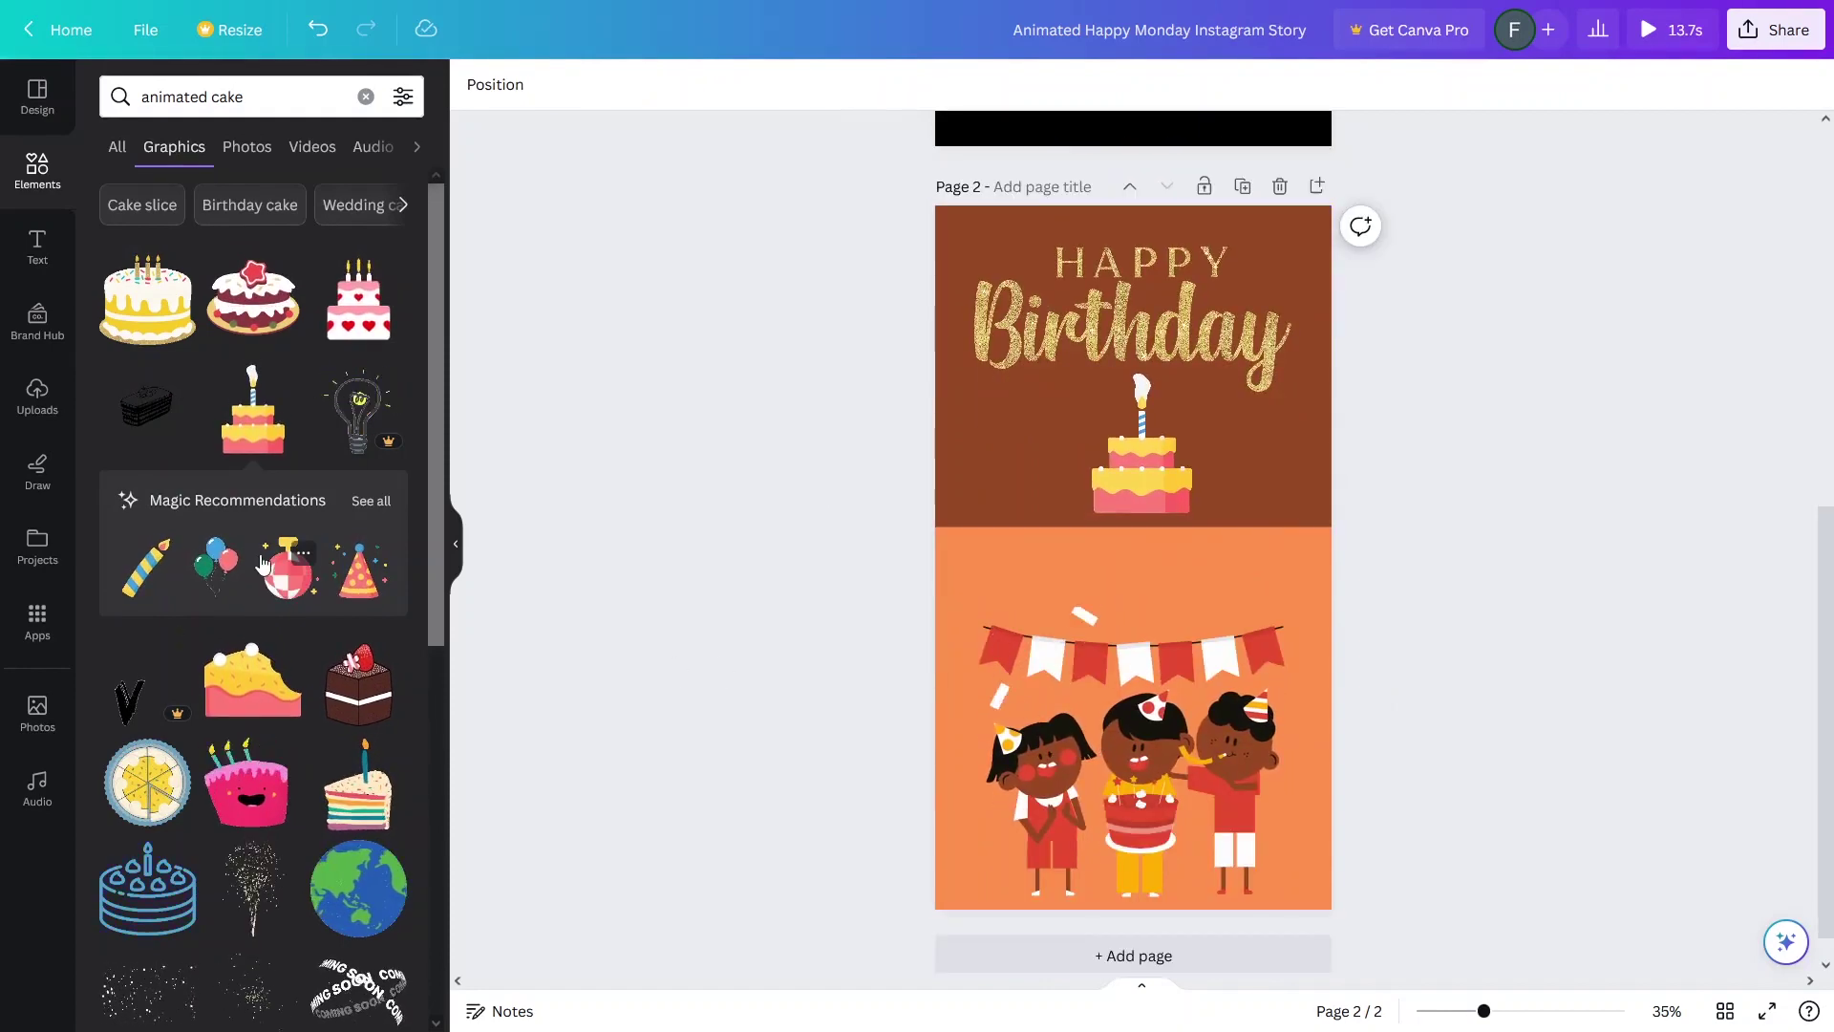
pyautogui.click(290, 573)
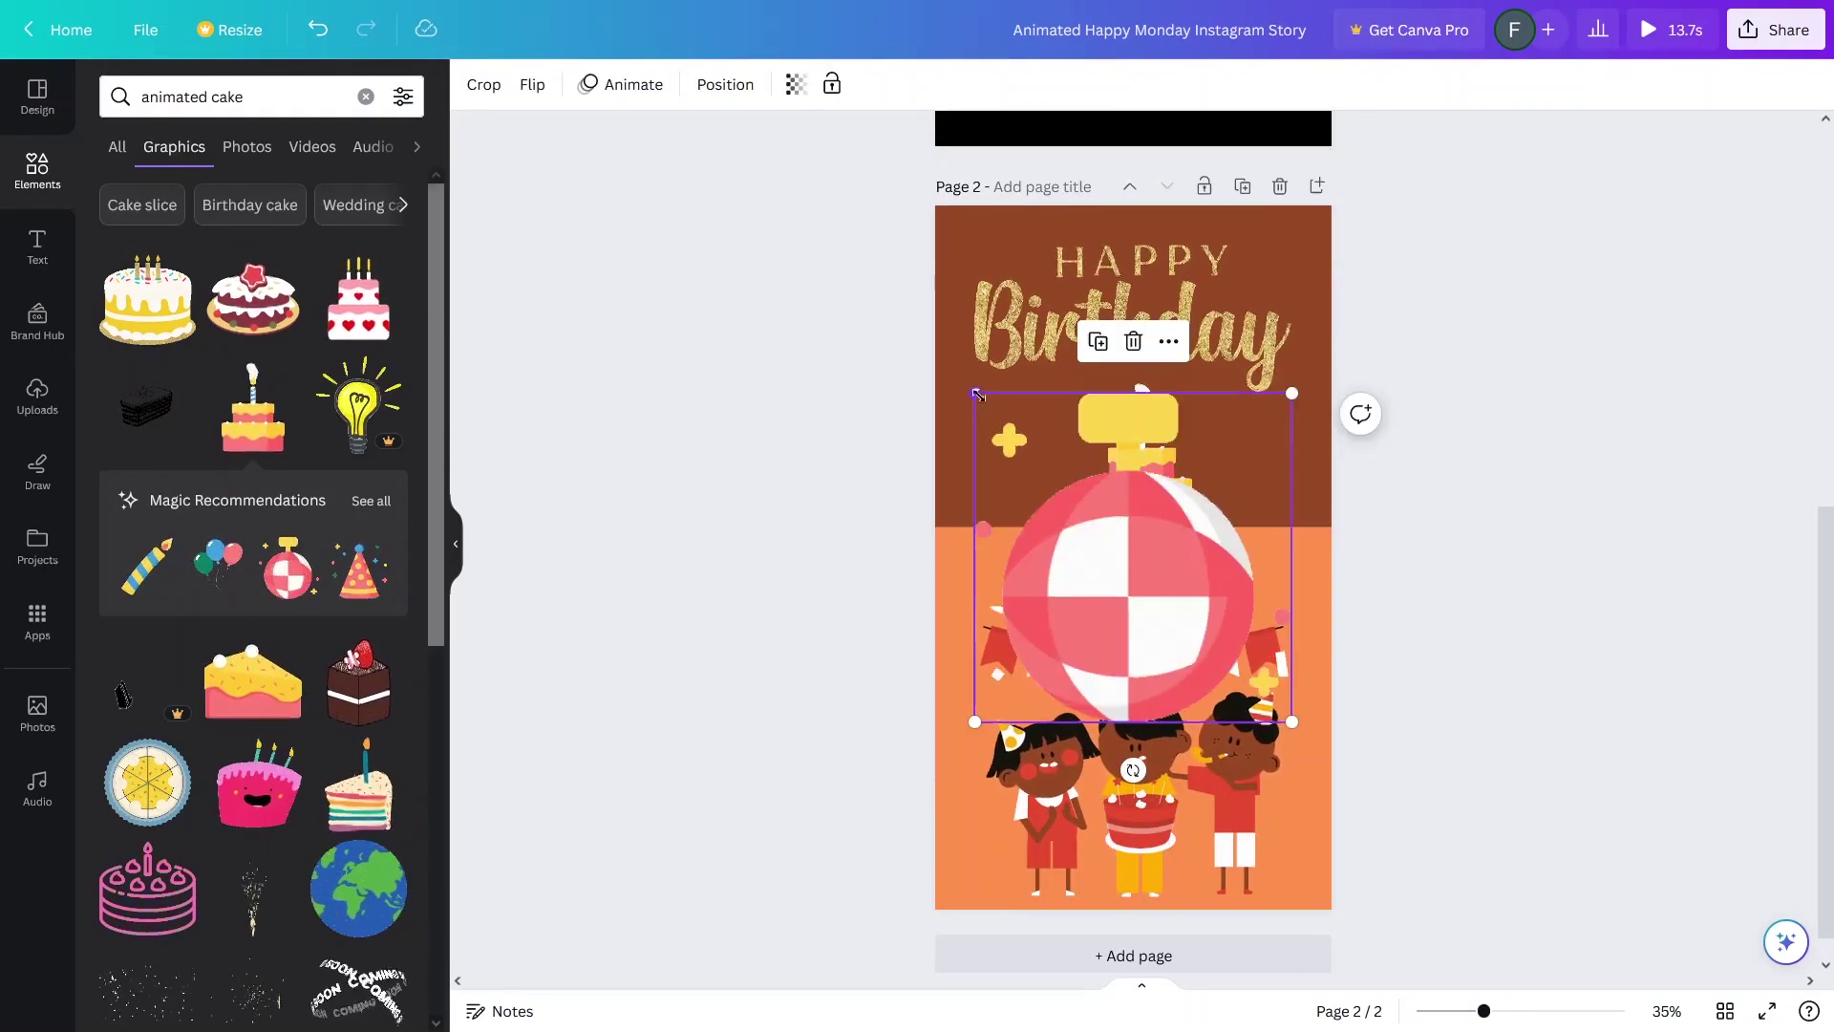
pyautogui.moveTo(982, 402); pyautogui.dragTo(1146, 584)
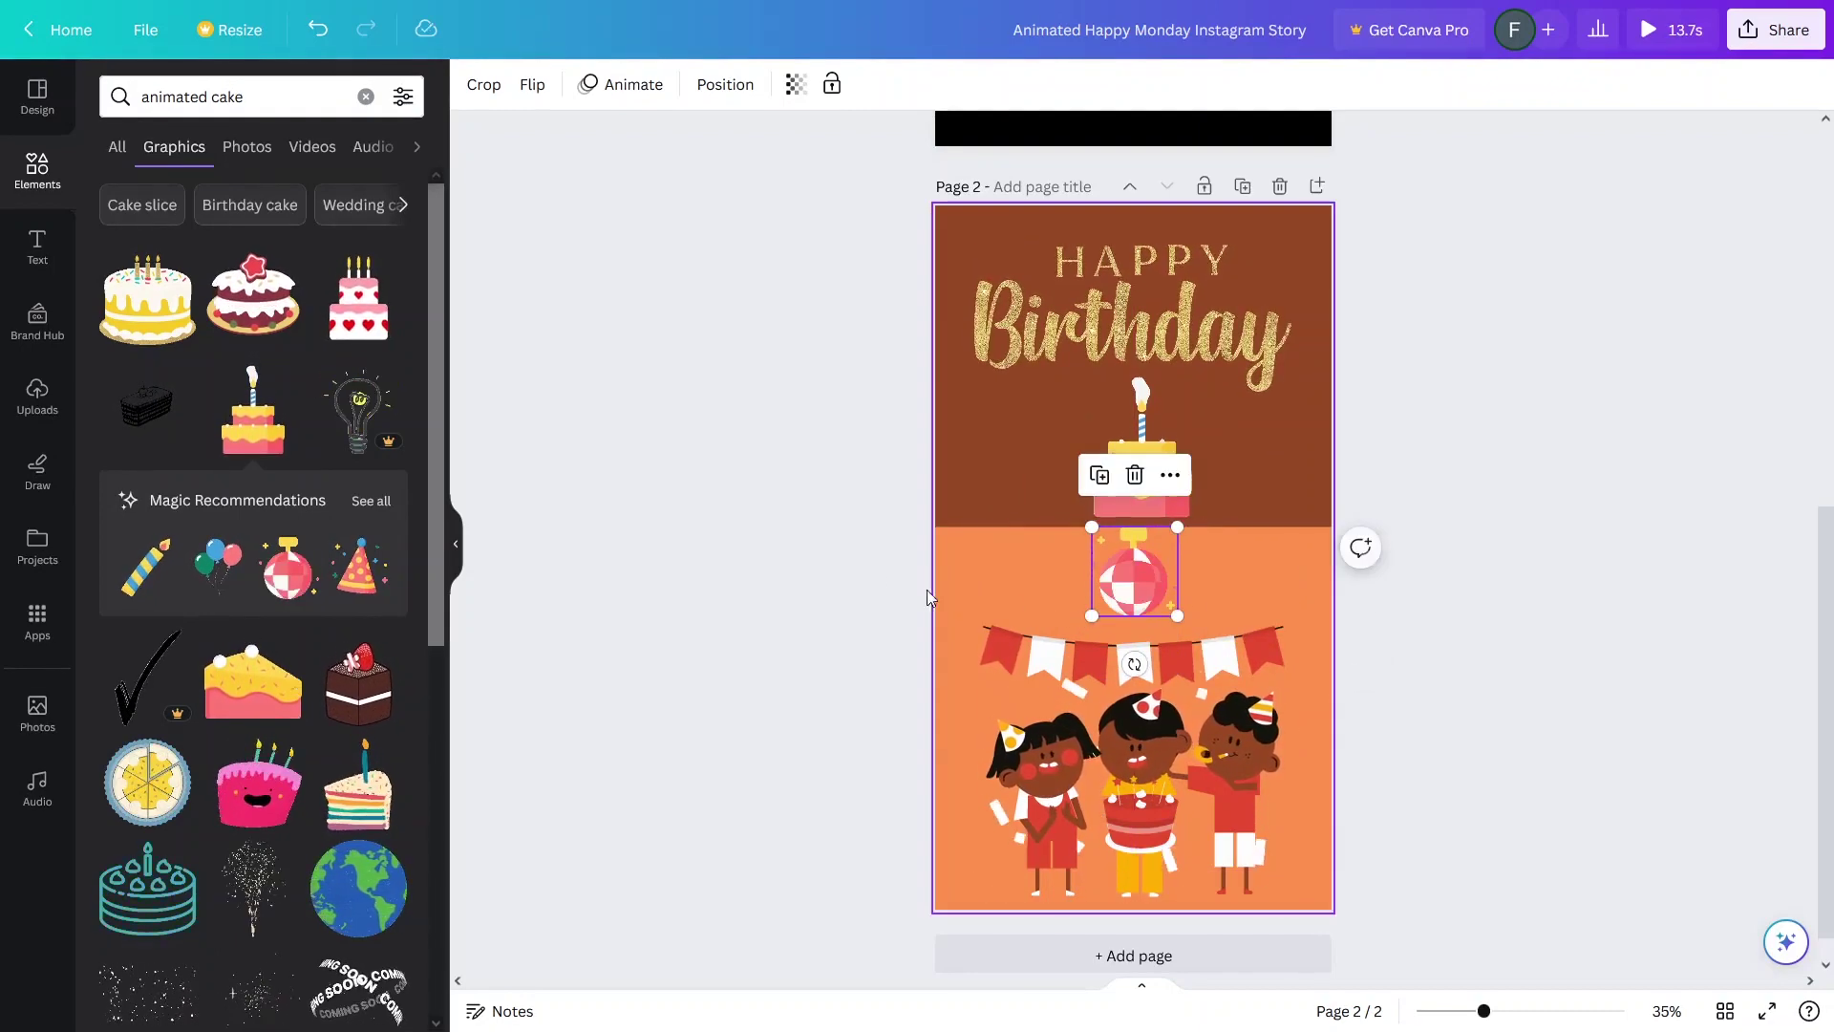
pyautogui.click(776, 538)
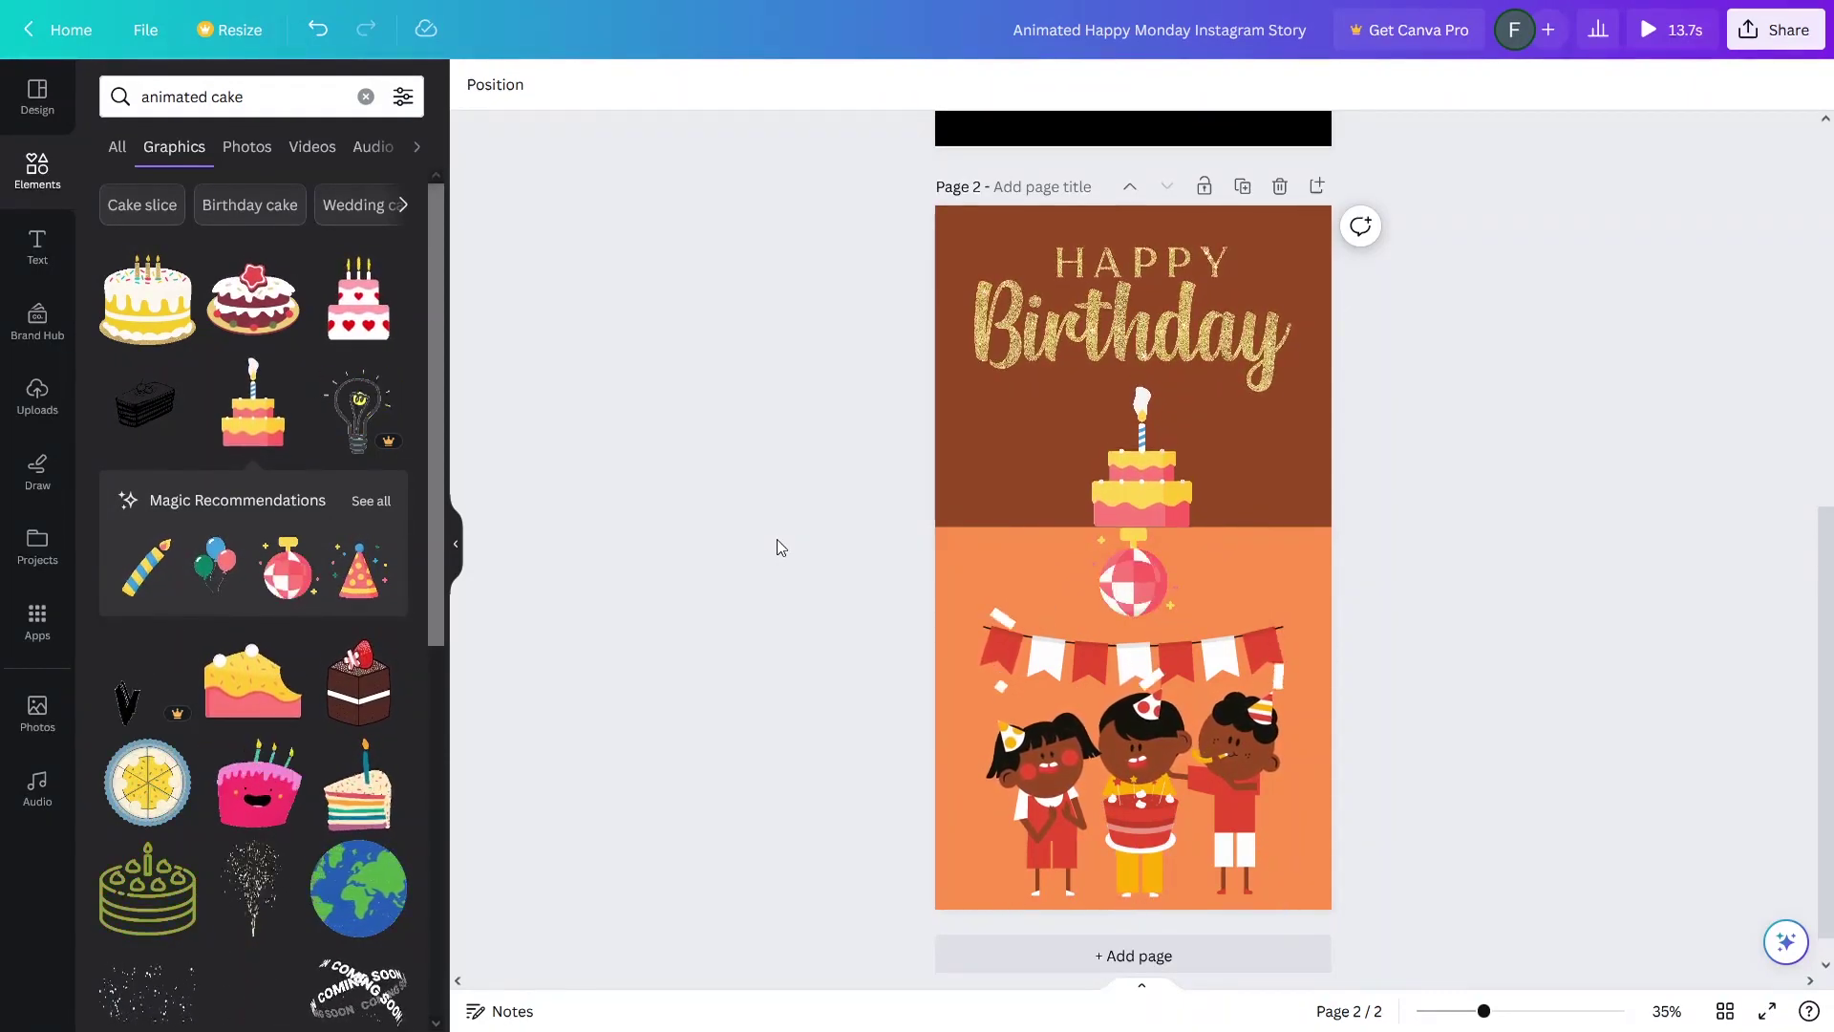
# Step: Delete the Happy Monday page from the design and preview the remaining birthday page
pyautogui.scroll(5, 1347, 344)
pyautogui.scroll(2, 1390, 483)
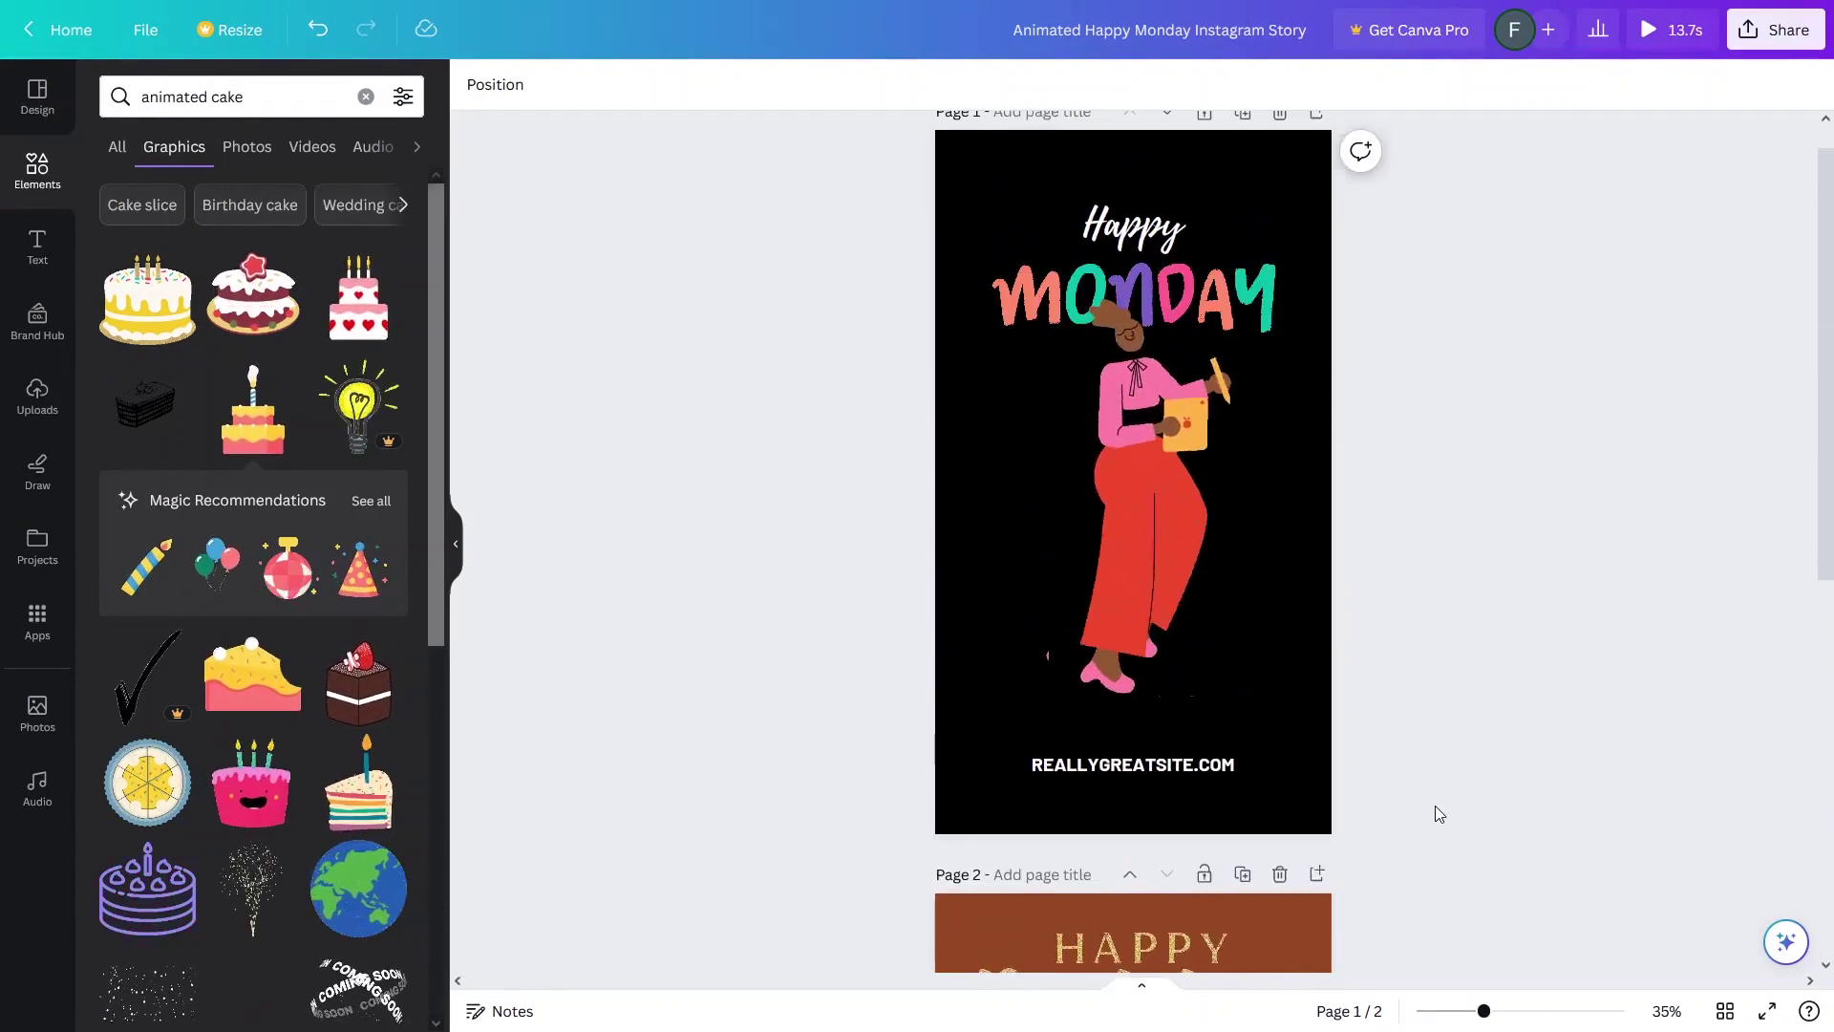
pyautogui.scroll(1, 1334, 452)
pyautogui.click(1281, 150)
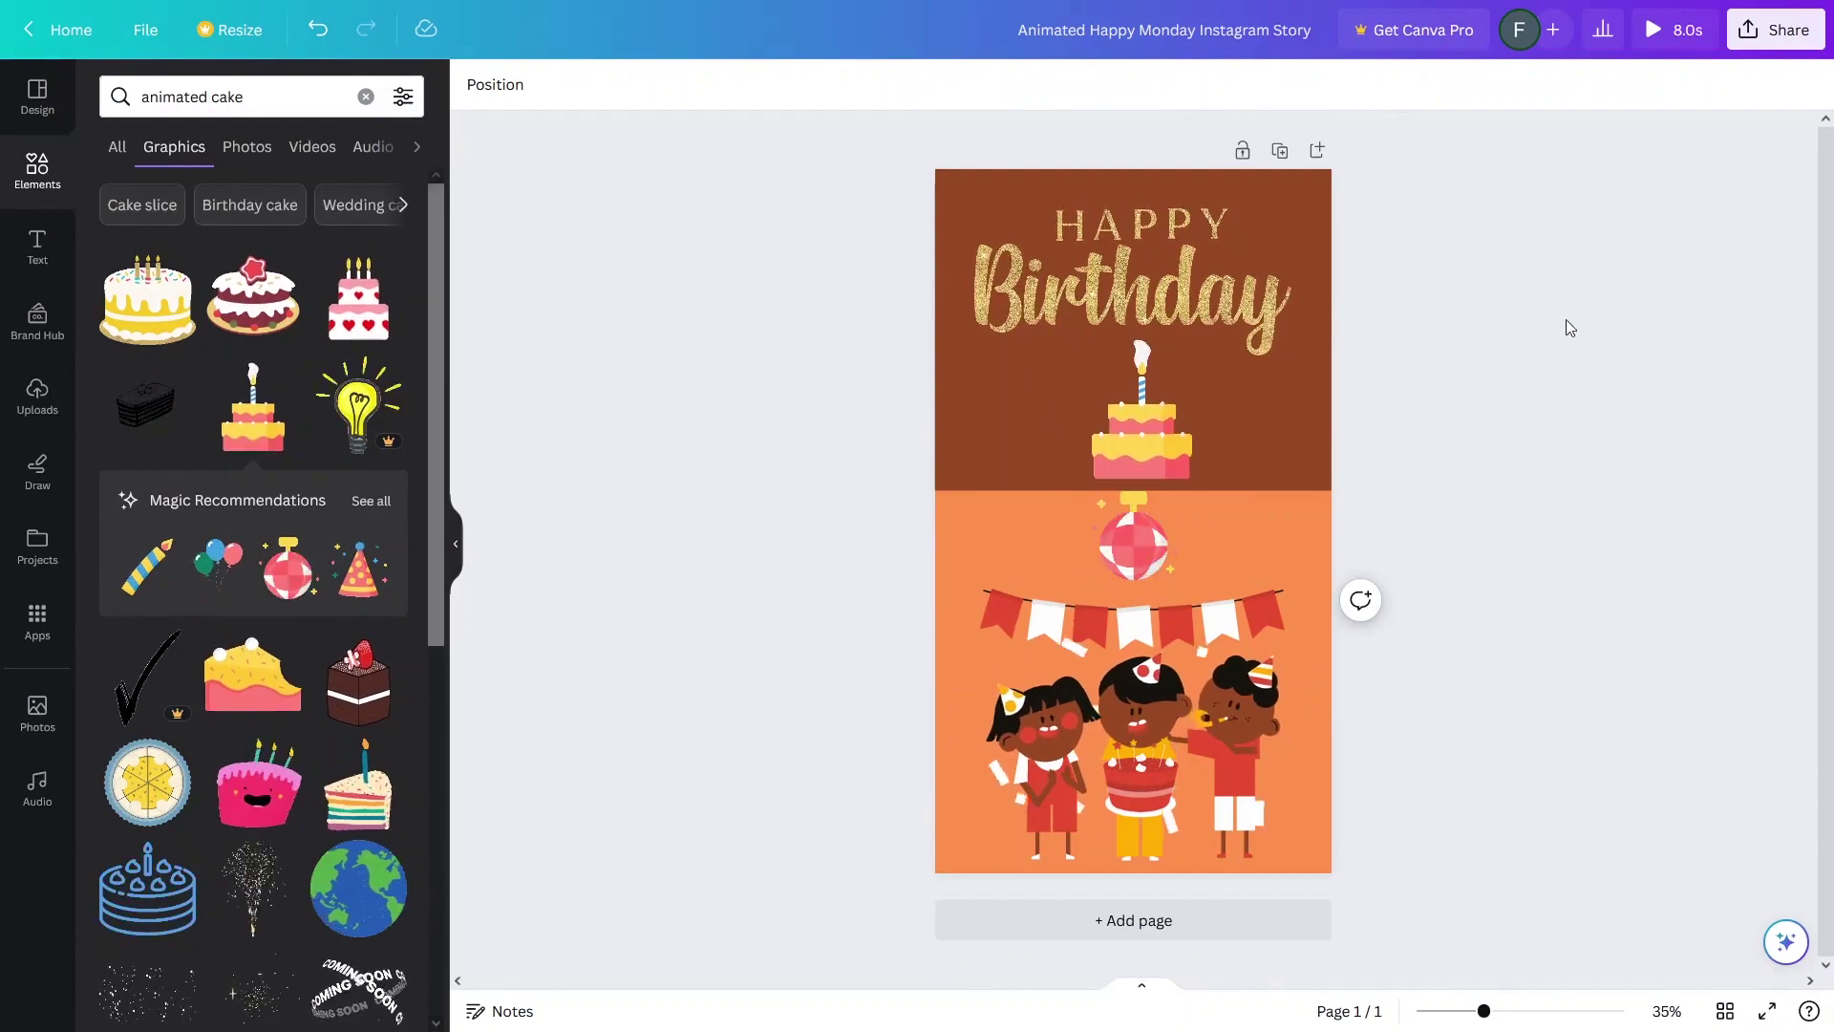
pyautogui.click(1675, 47)
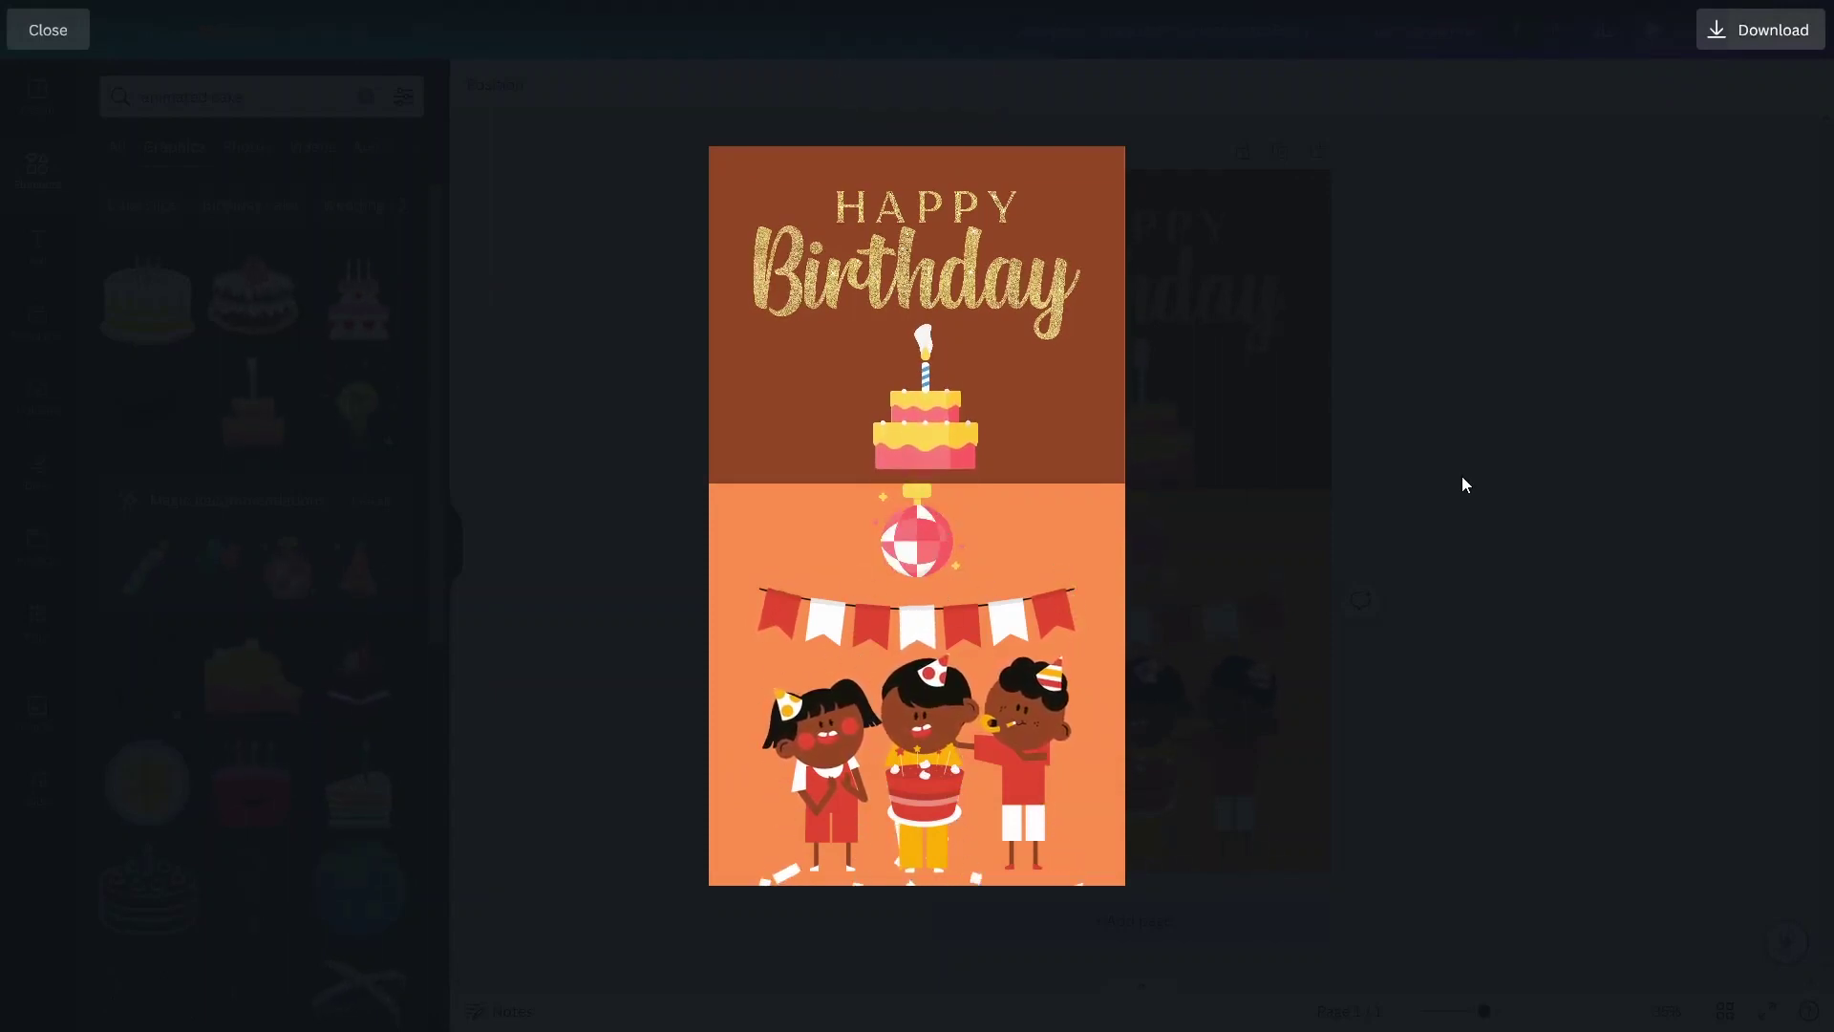
# Step: Close the preview and download the birthday design as a GIF
pyautogui.click(1462, 475)
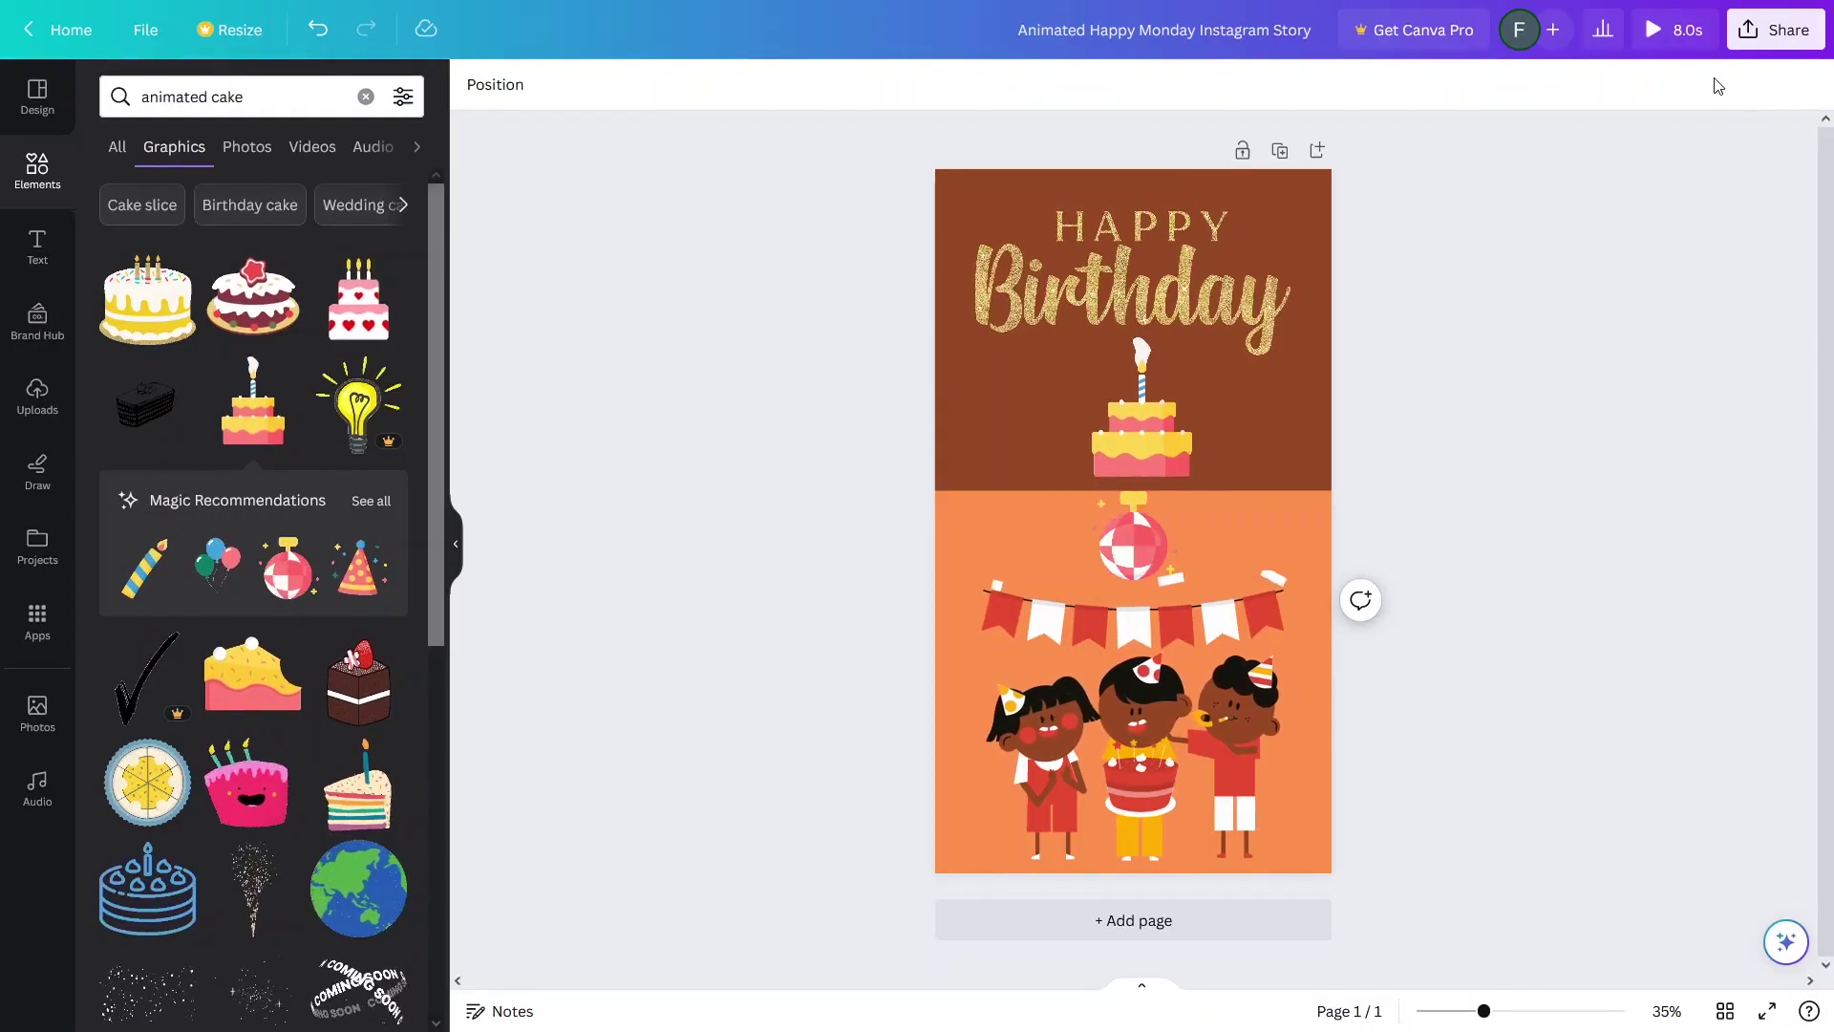
pyautogui.click(1775, 43)
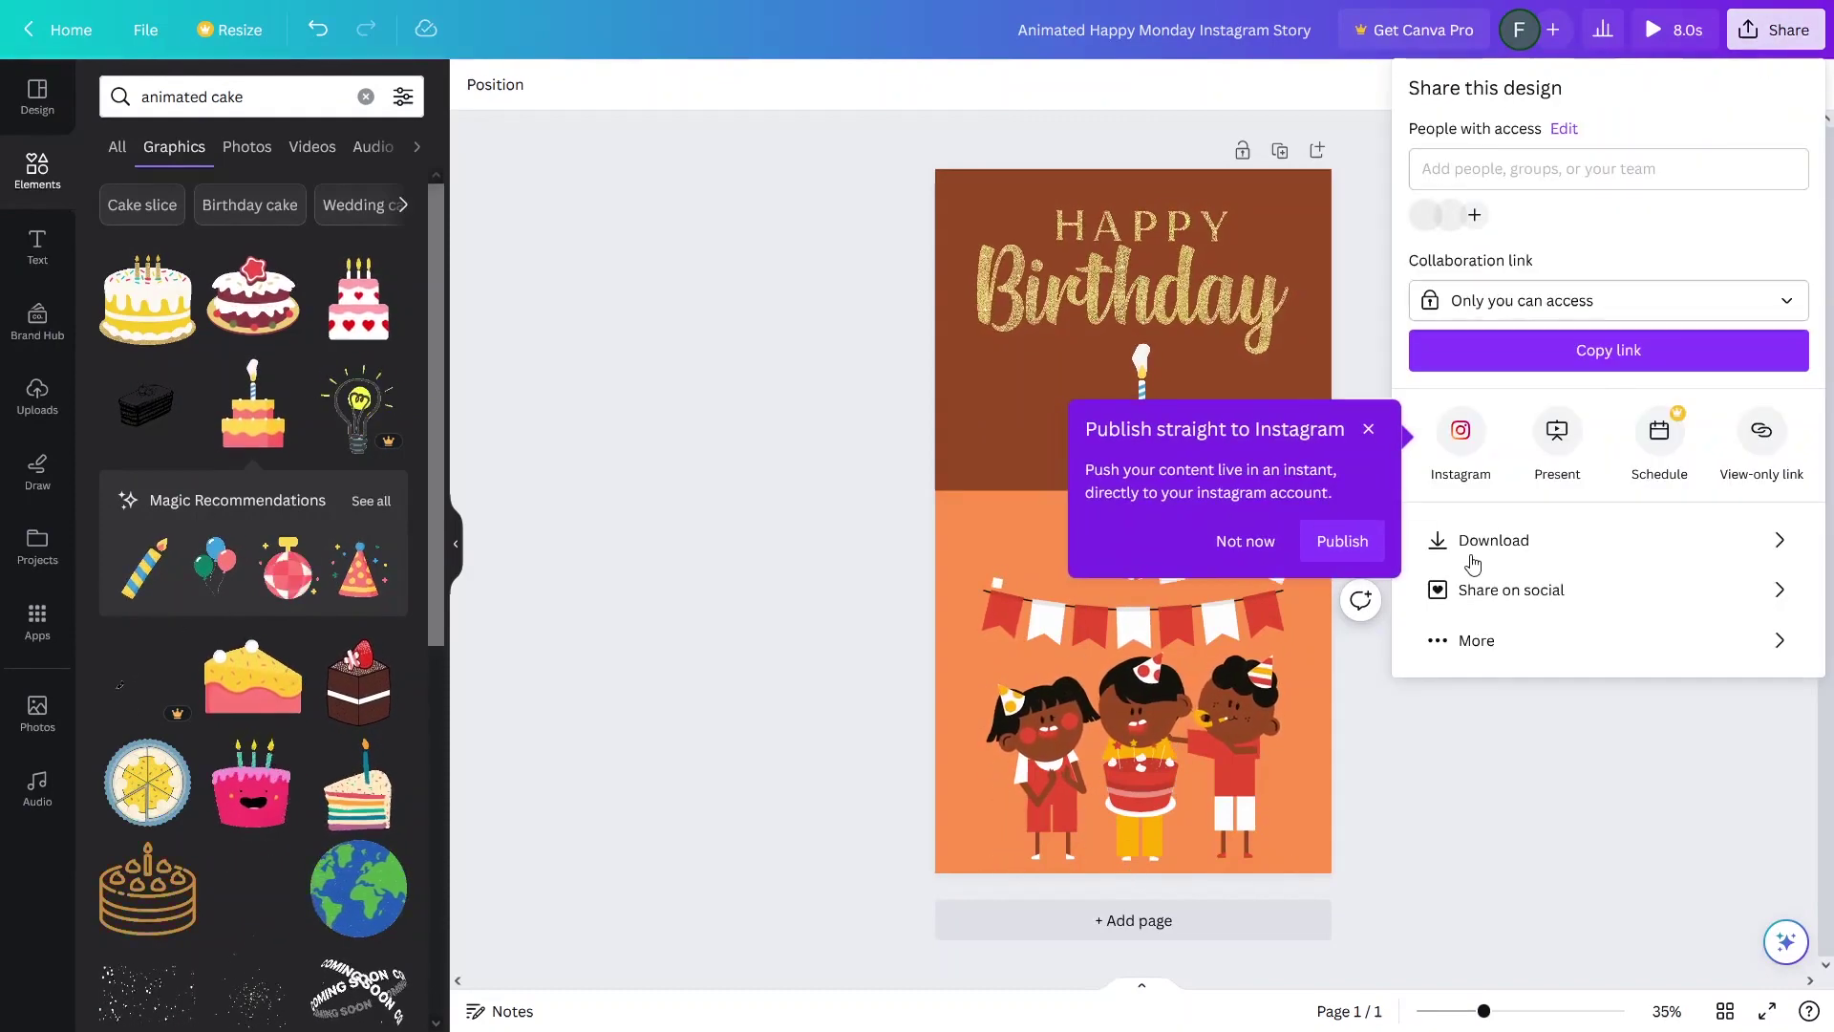
pyautogui.click(1622, 559)
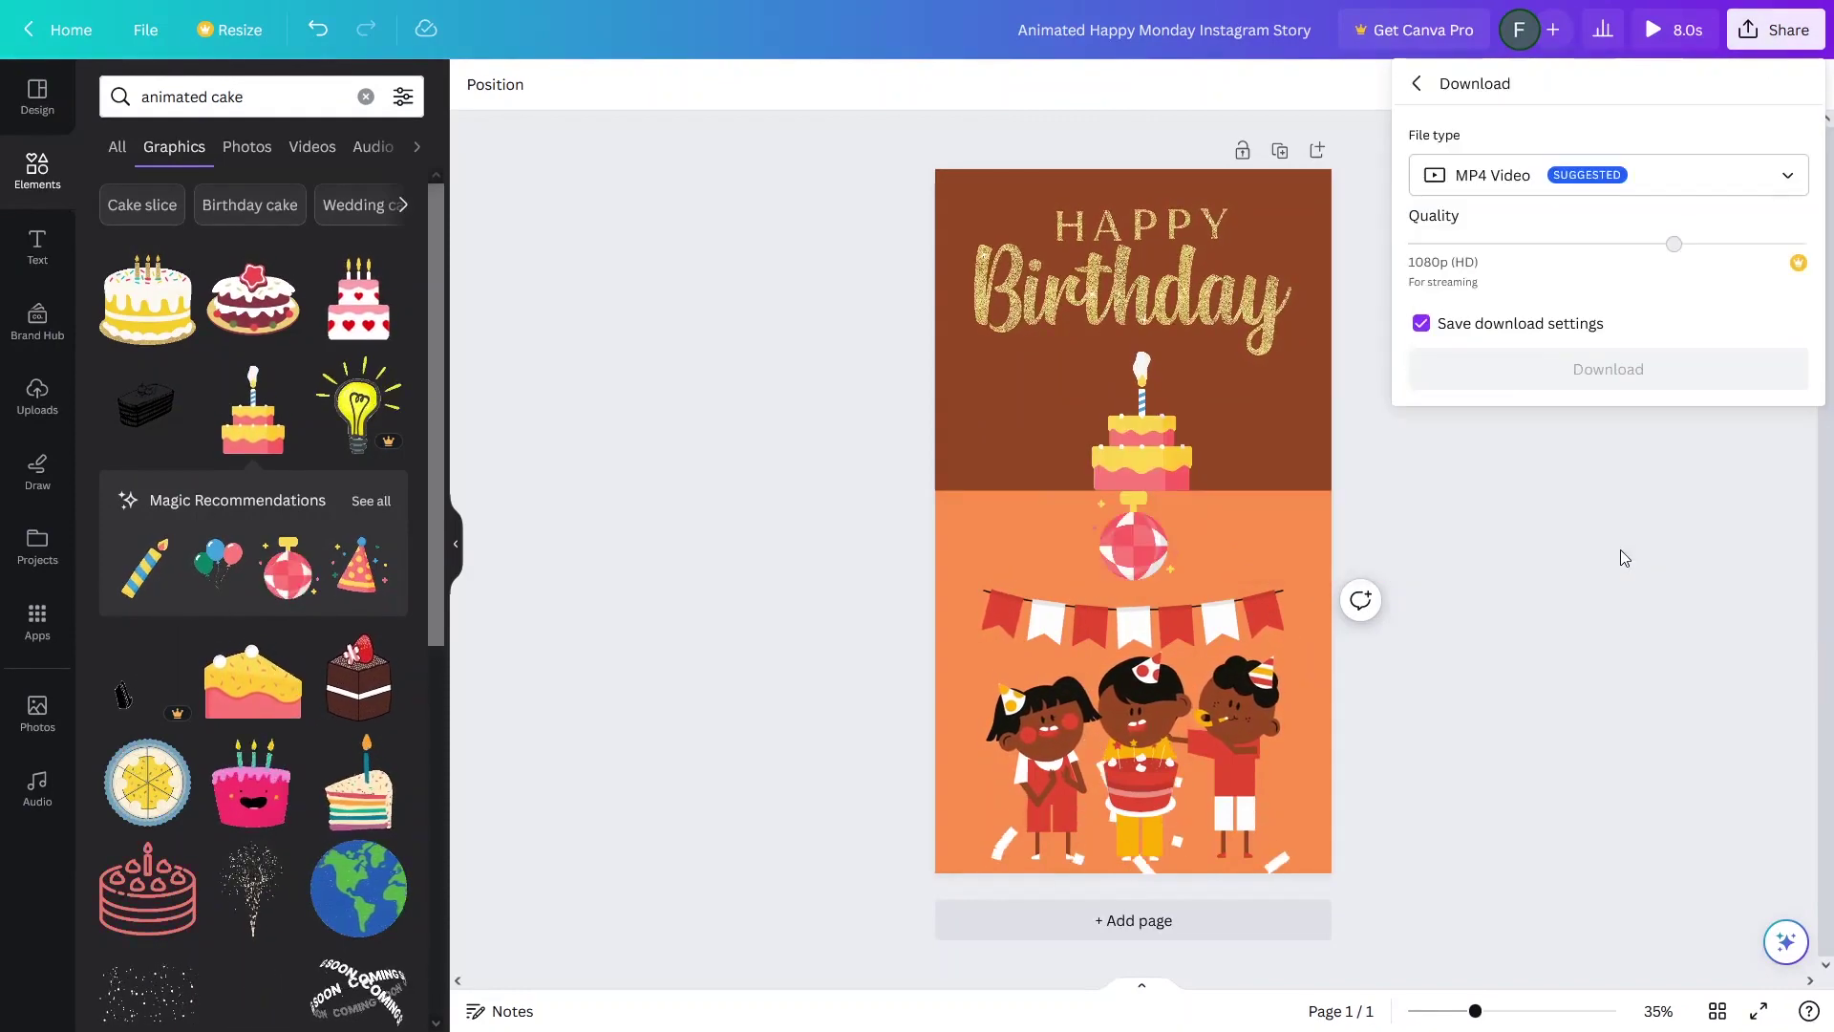
pyautogui.click(1690, 185)
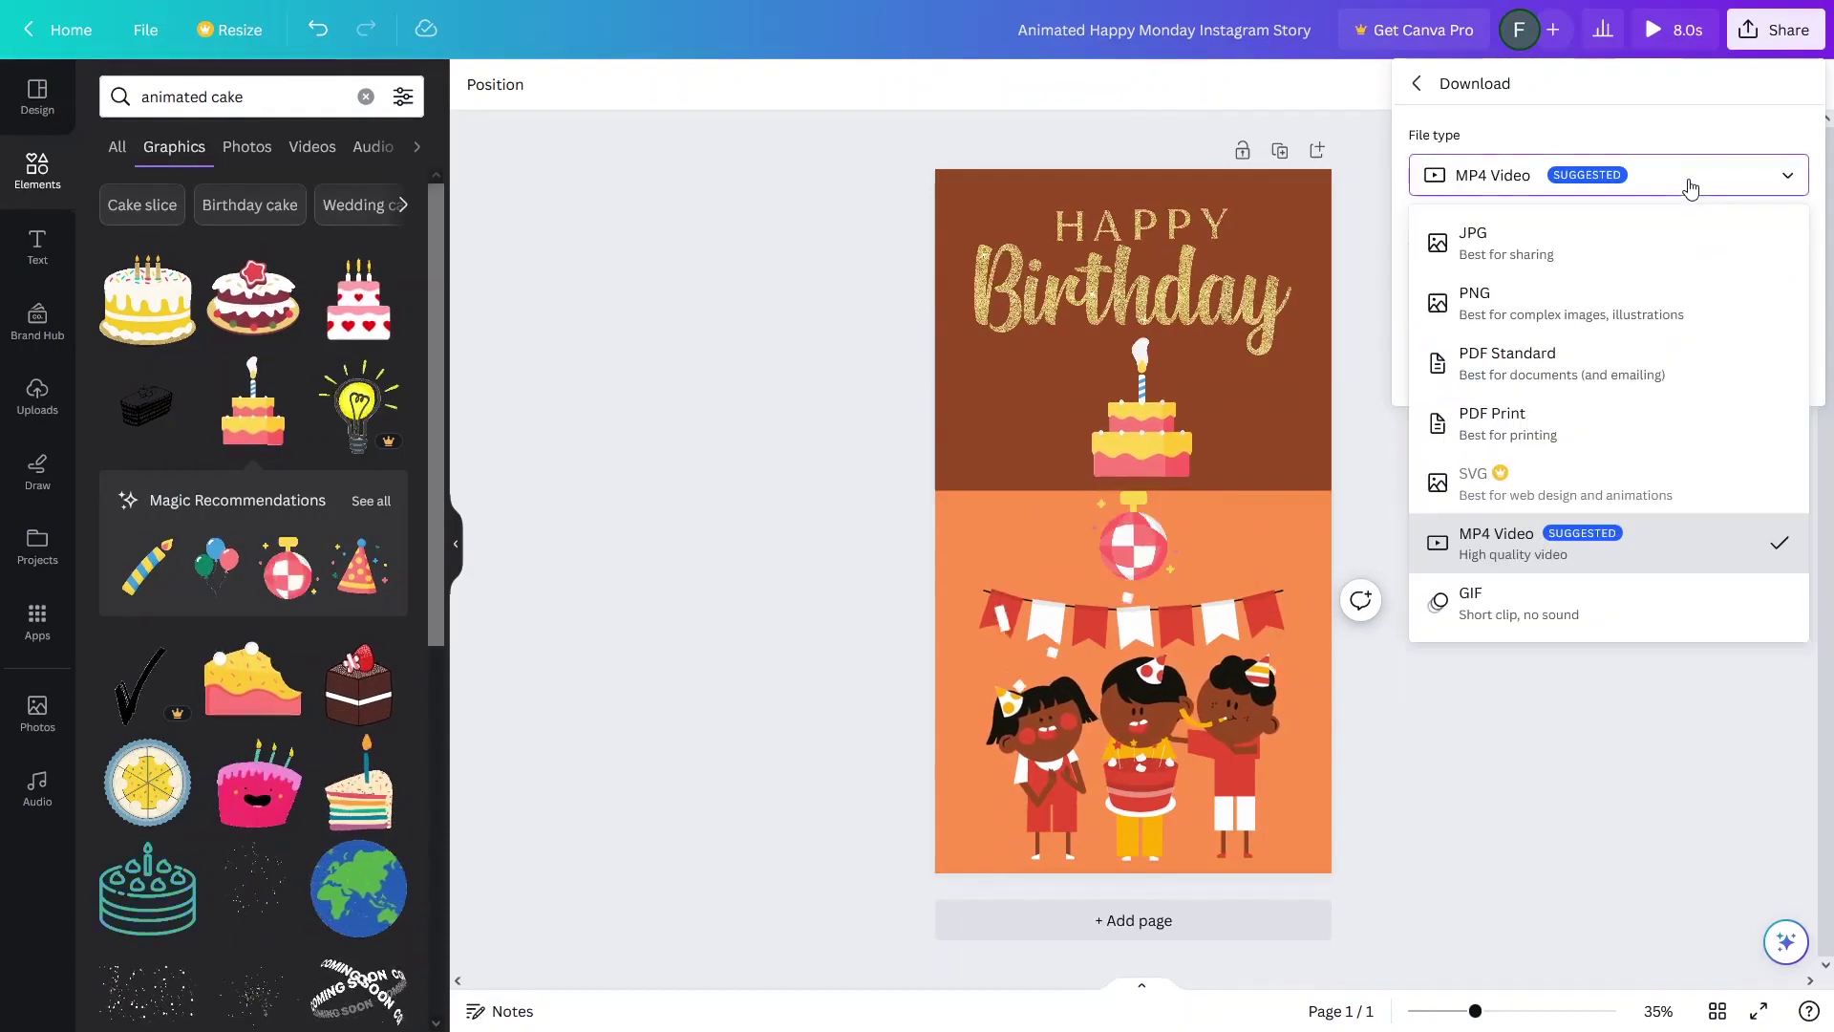
pyautogui.click(1528, 623)
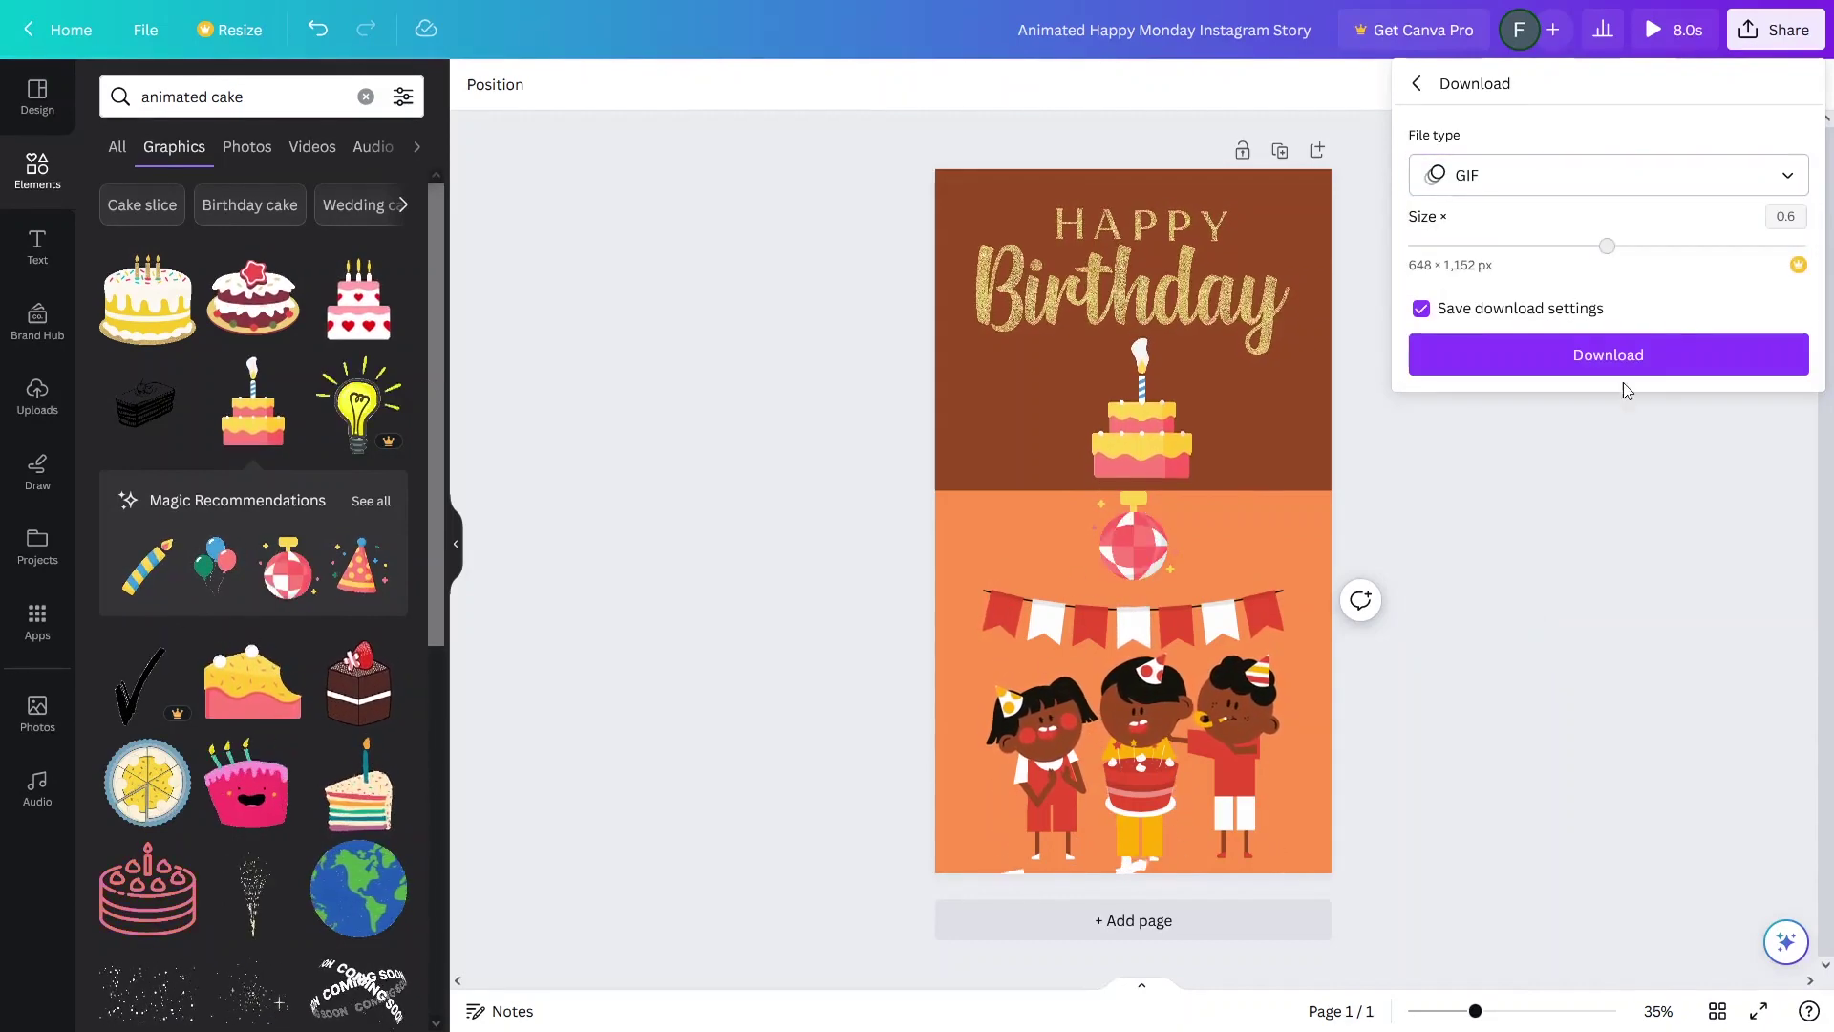
pyautogui.click(1560, 364)
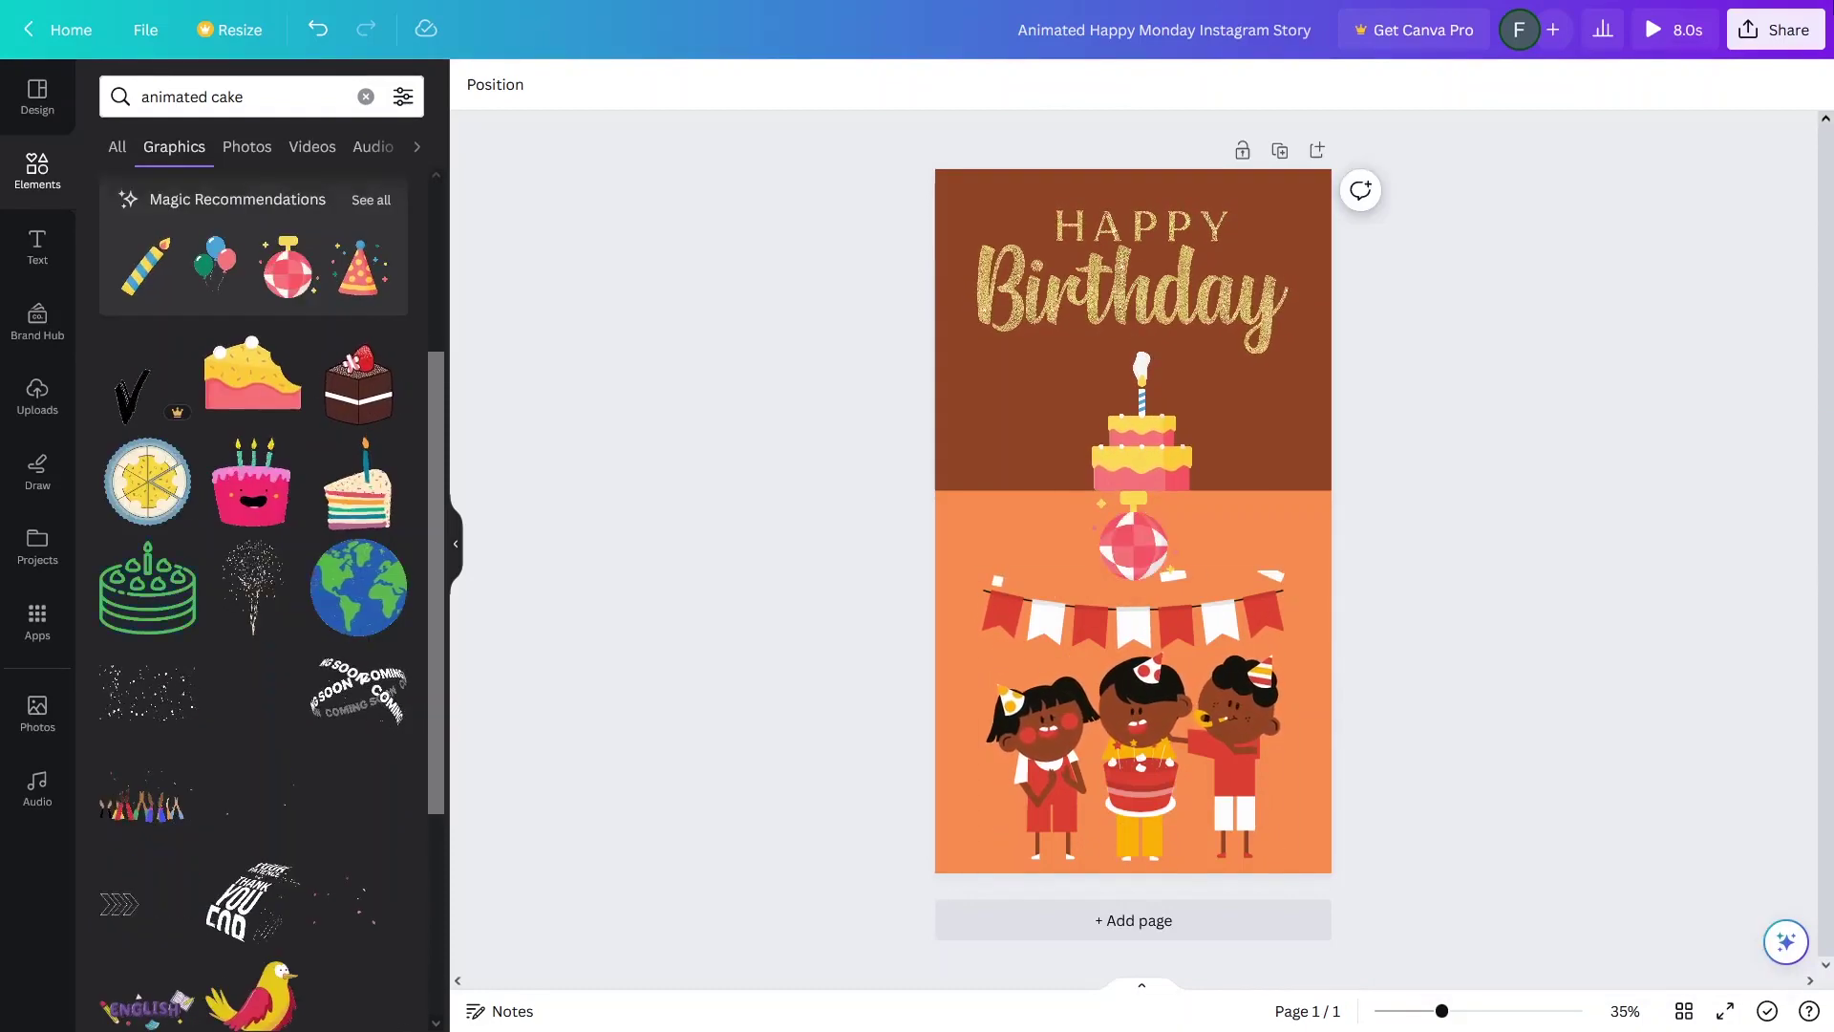
# Step: Open the downloaded Animated Happy Monday Instagram Story.gif to check its animation, and close it again
pyautogui.moveTo(1830, 104)
pyautogui.click(1673, 62)
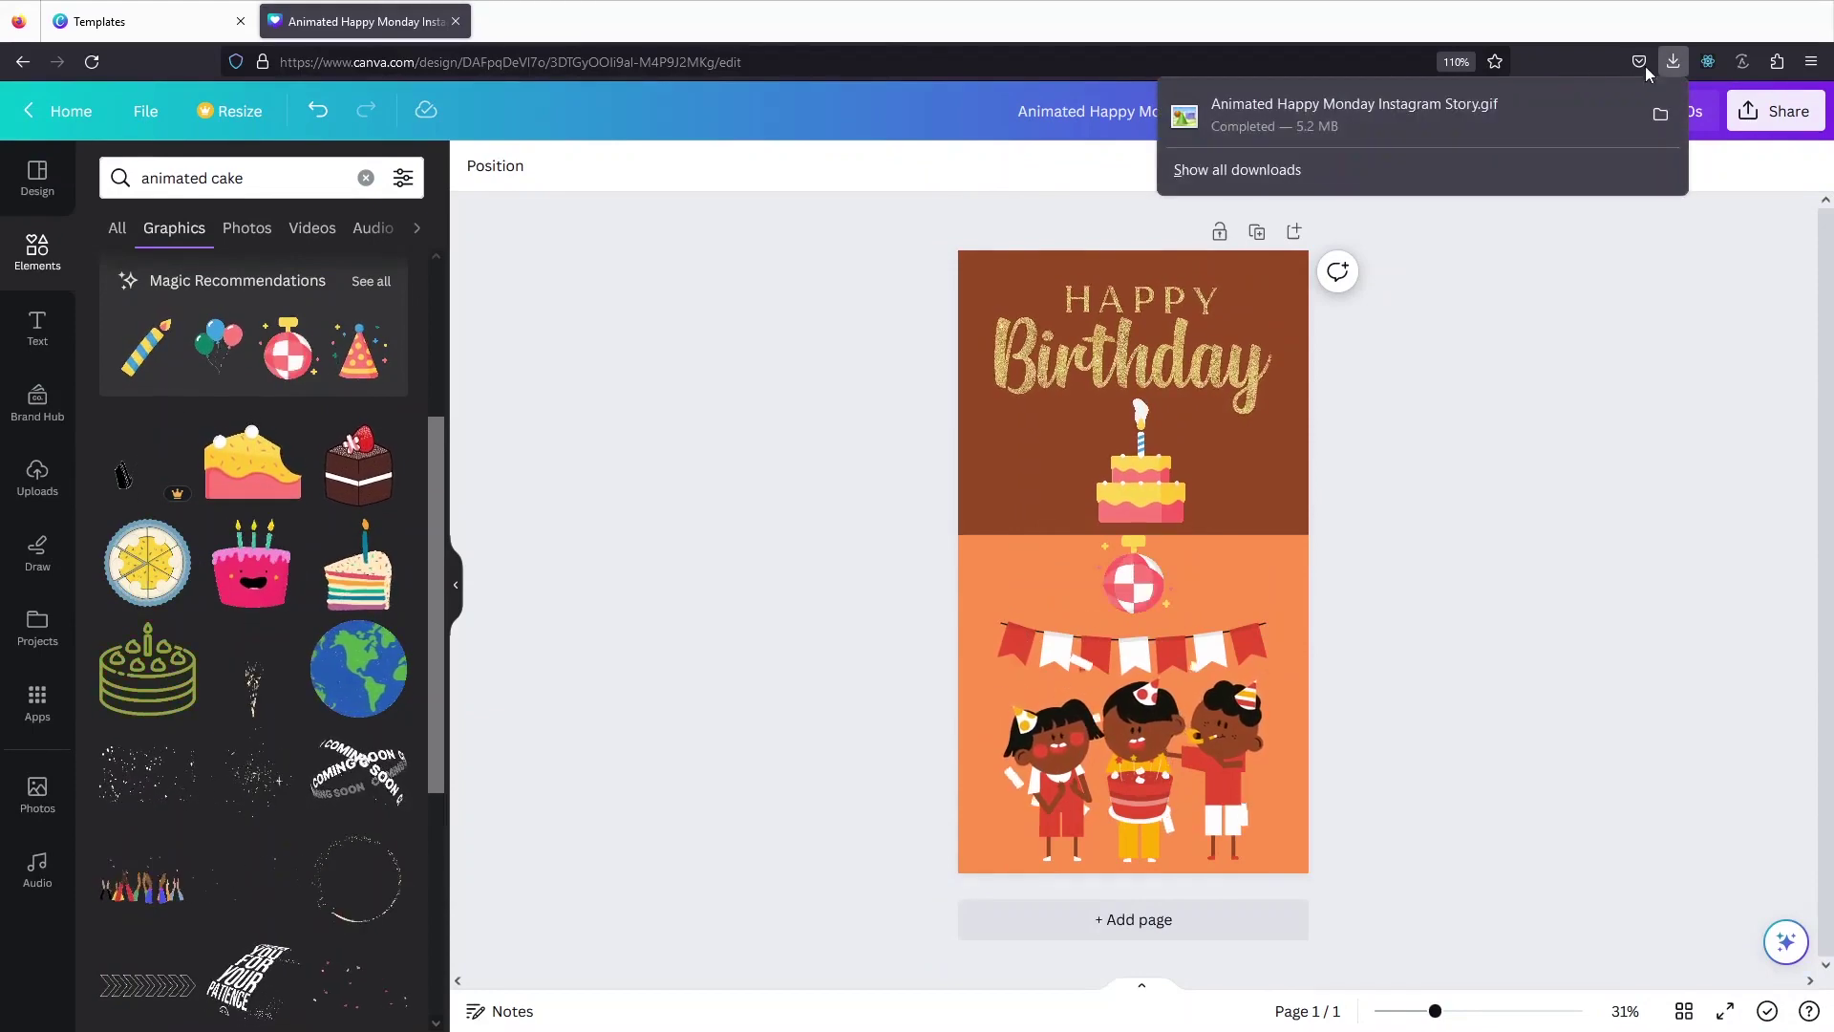
pyautogui.click(1452, 111)
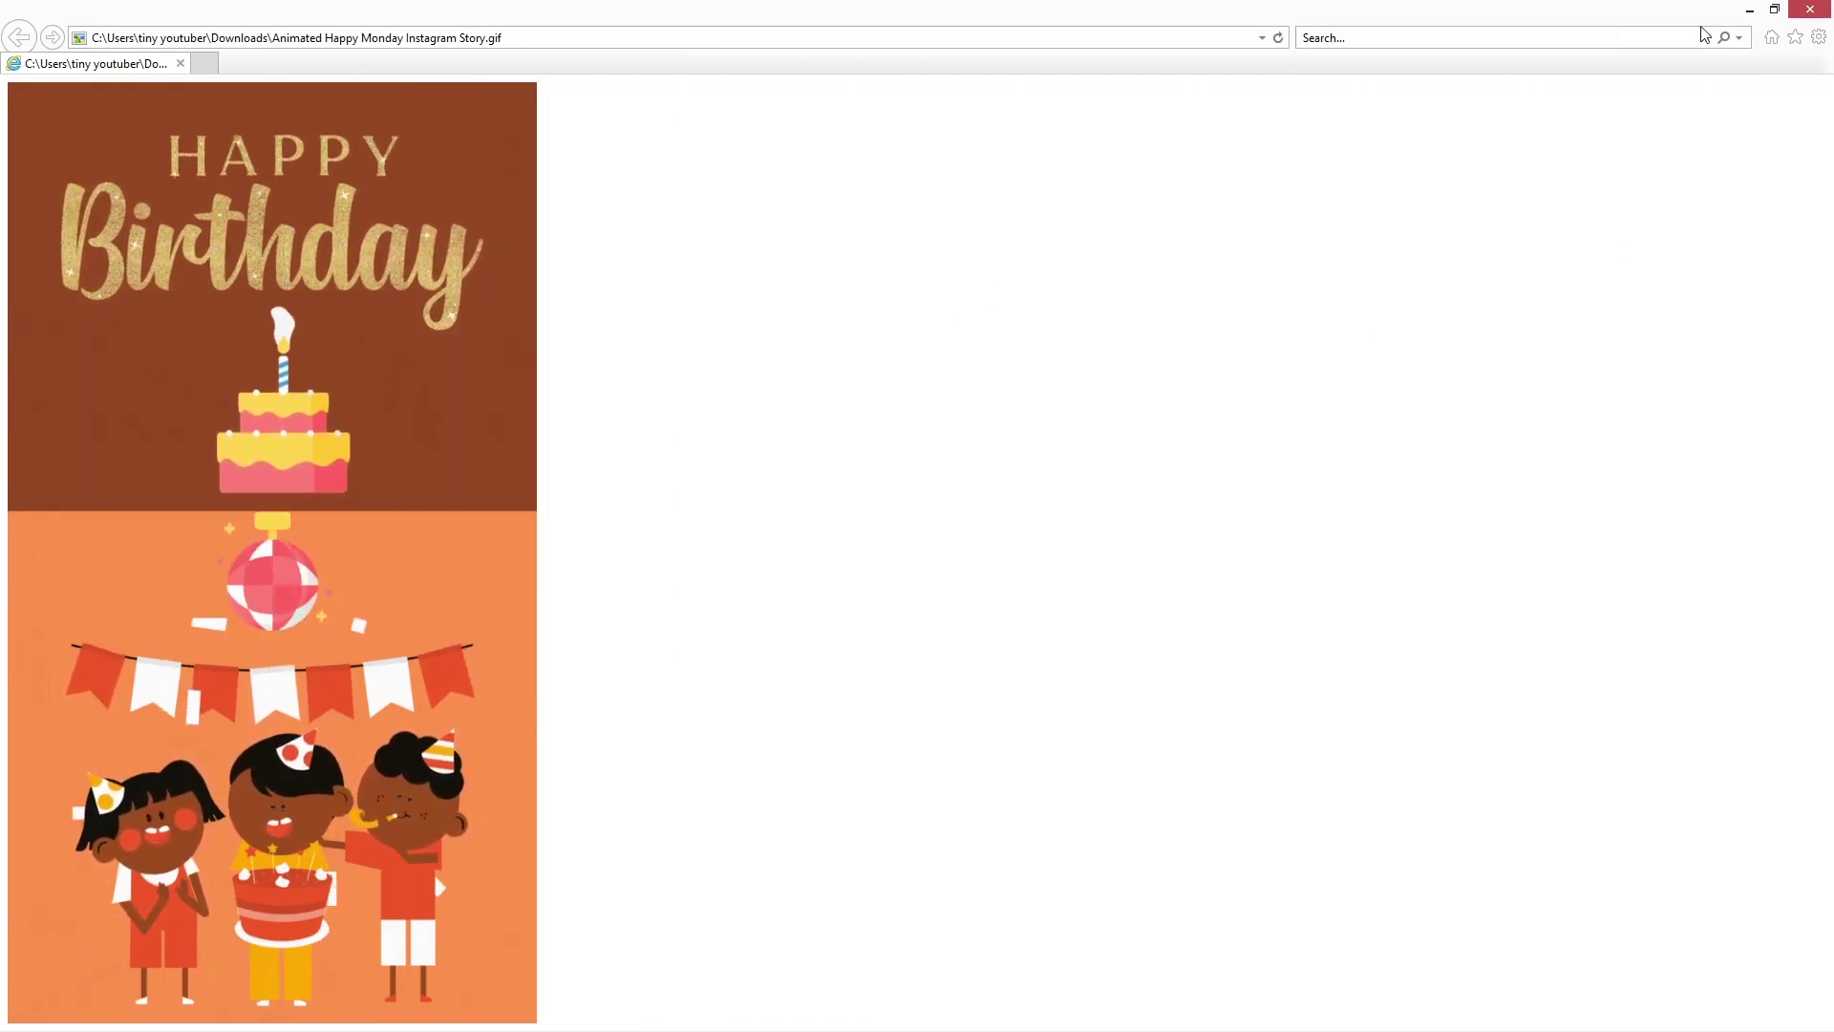
pyautogui.click(1808, 11)
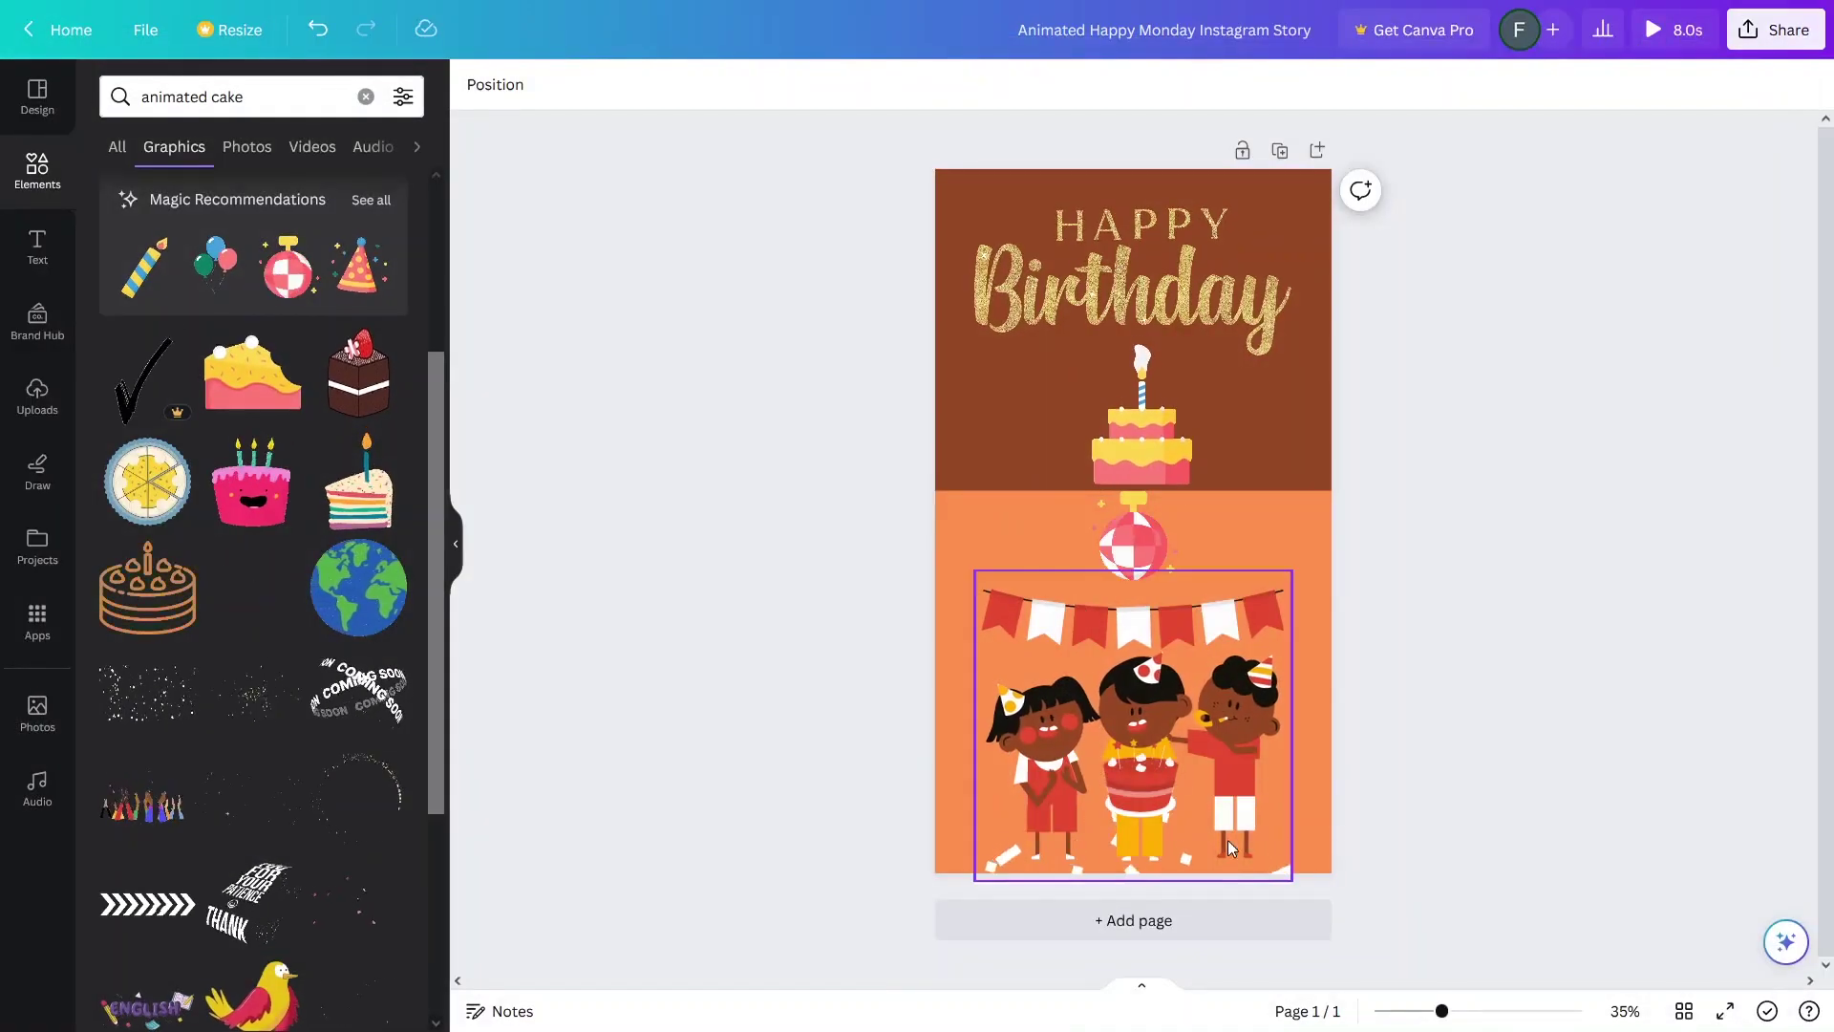
# Step: Add a second page, insert the animated clapping hands graphic and enlarge it across the page's bottom edge
pyautogui.click(1114, 930)
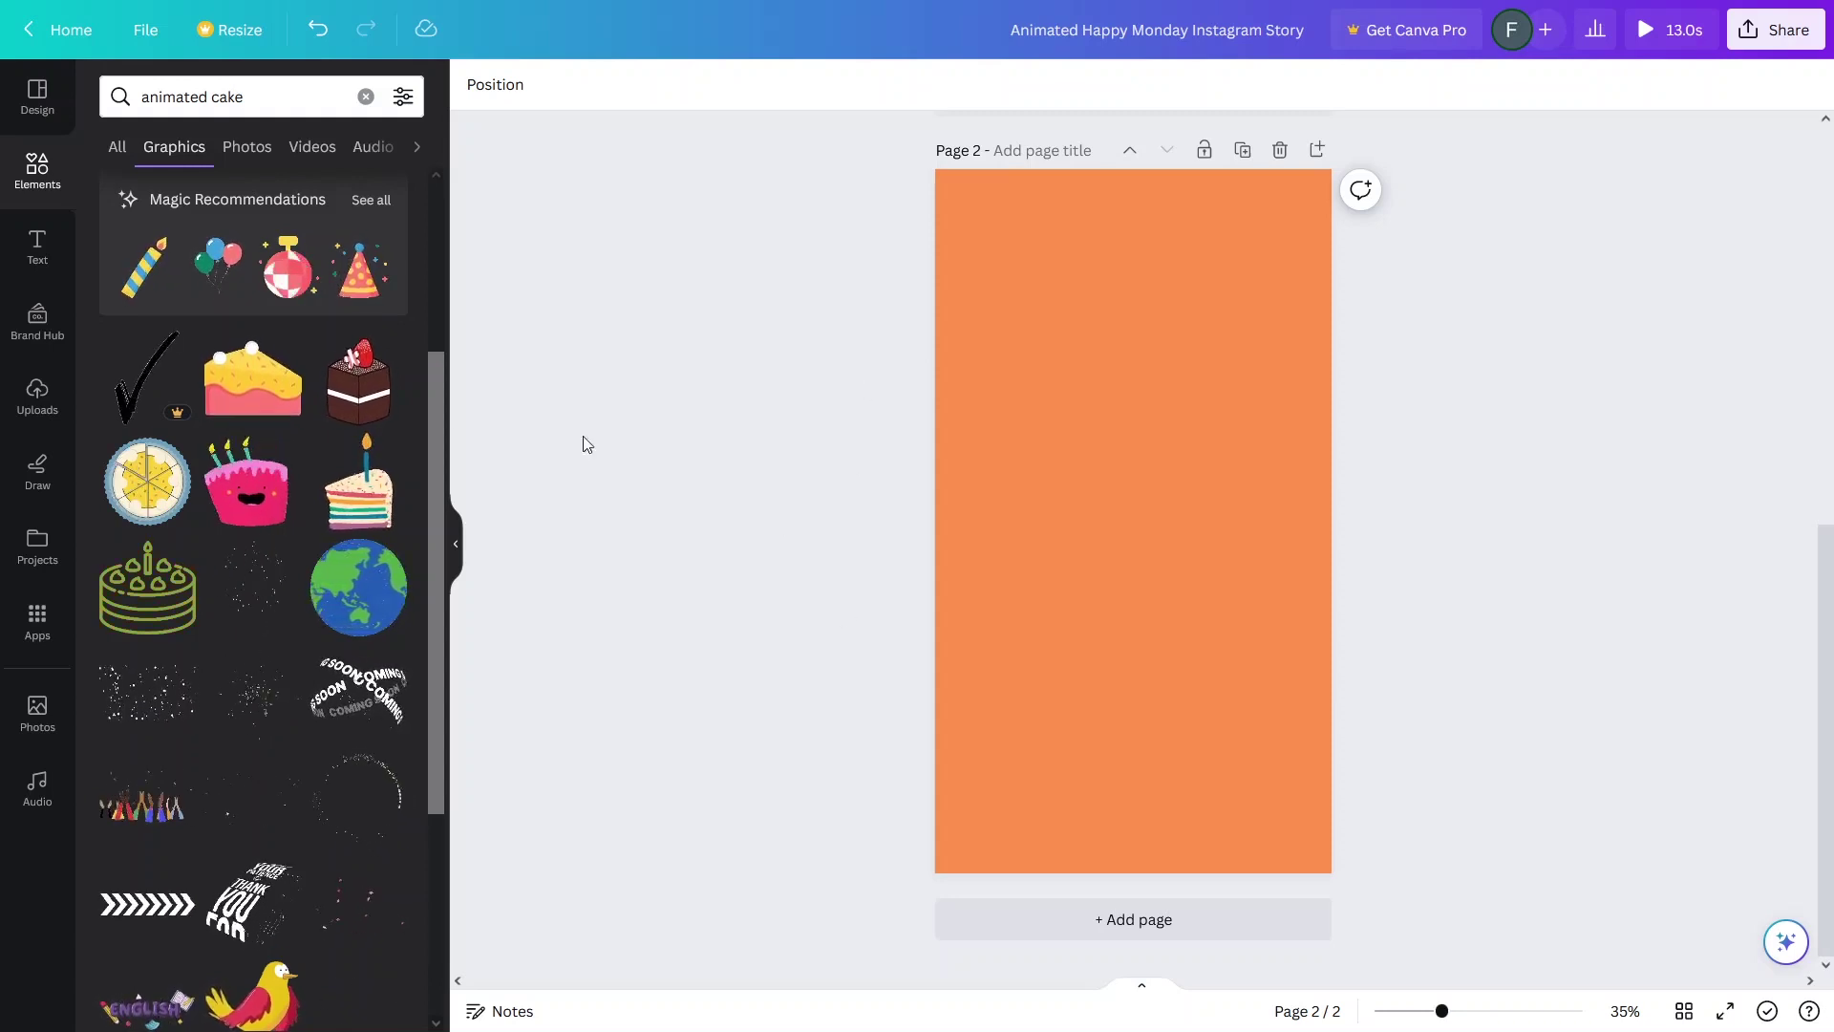
pyautogui.click(137, 809)
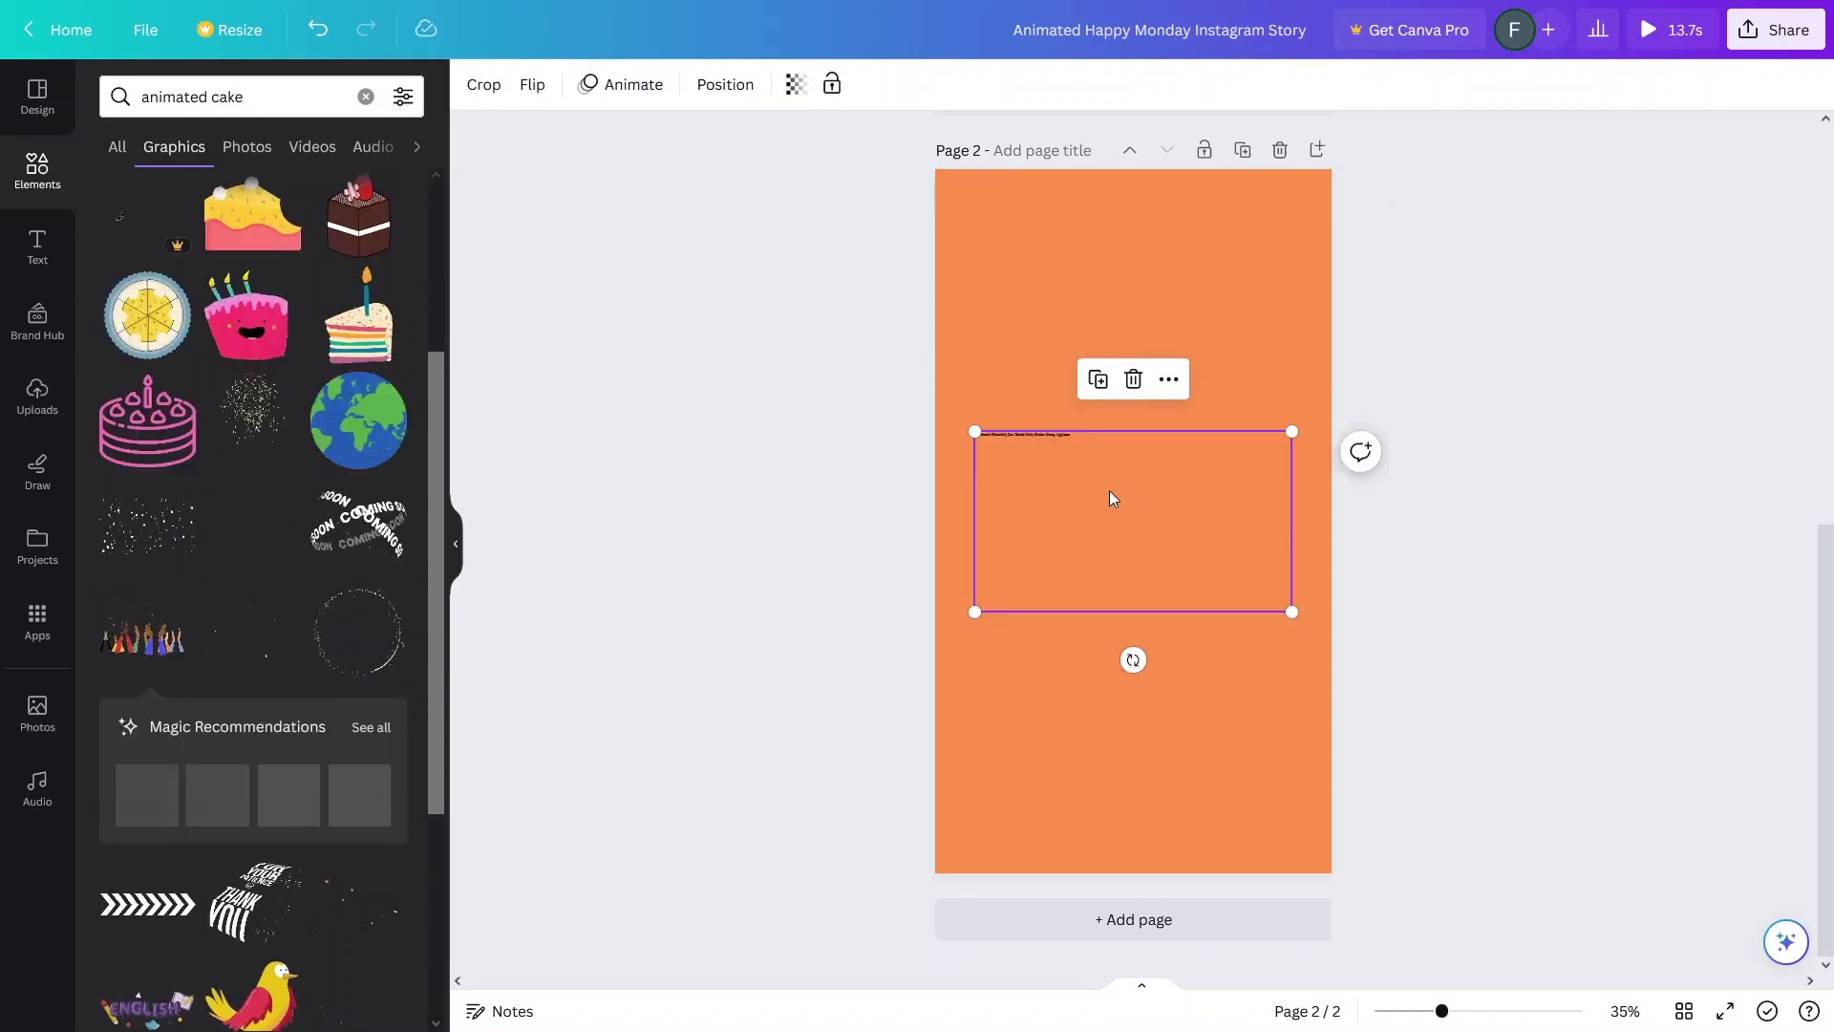
pyautogui.moveTo(1103, 491); pyautogui.dragTo(1114, 771)
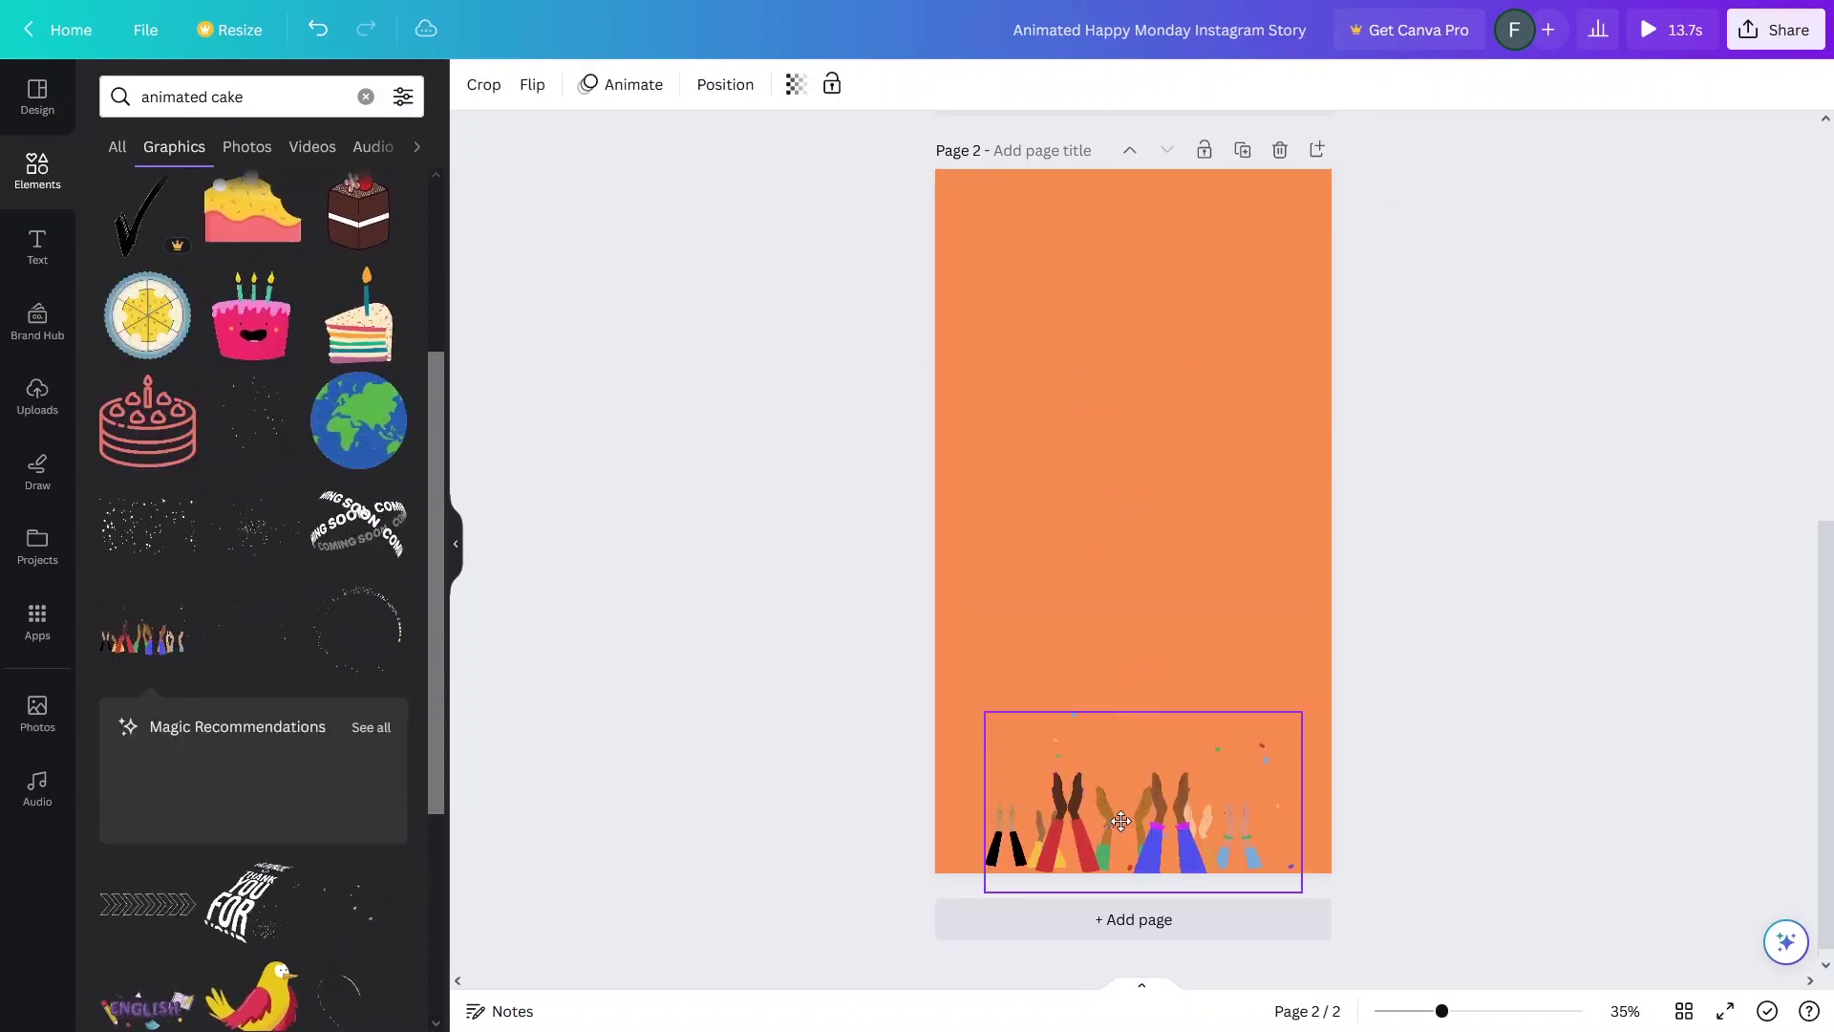
pyautogui.moveTo(985, 711); pyautogui.dragTo(919, 674)
pyautogui.moveTo(1302, 674); pyautogui.dragTo(1516, 586)
# Step: Change the background colour of page 2 to solid white
pyautogui.click(1021, 283)
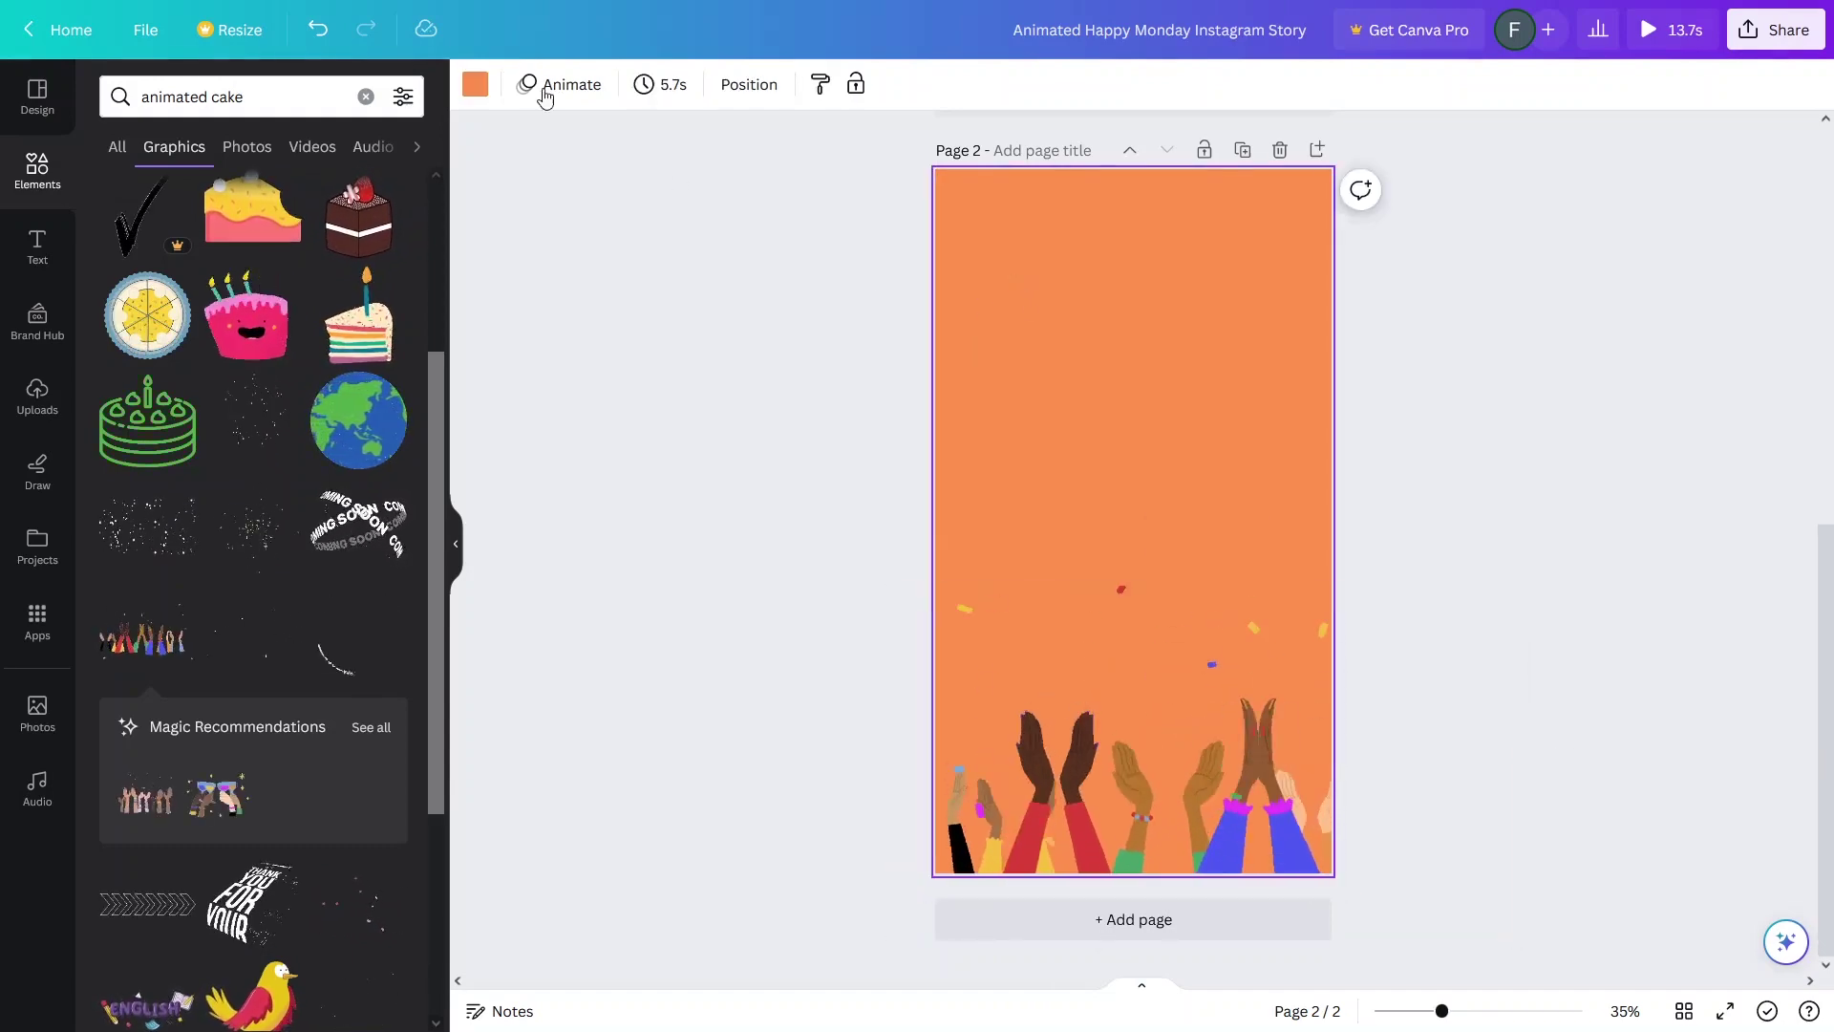
pyautogui.click(475, 86)
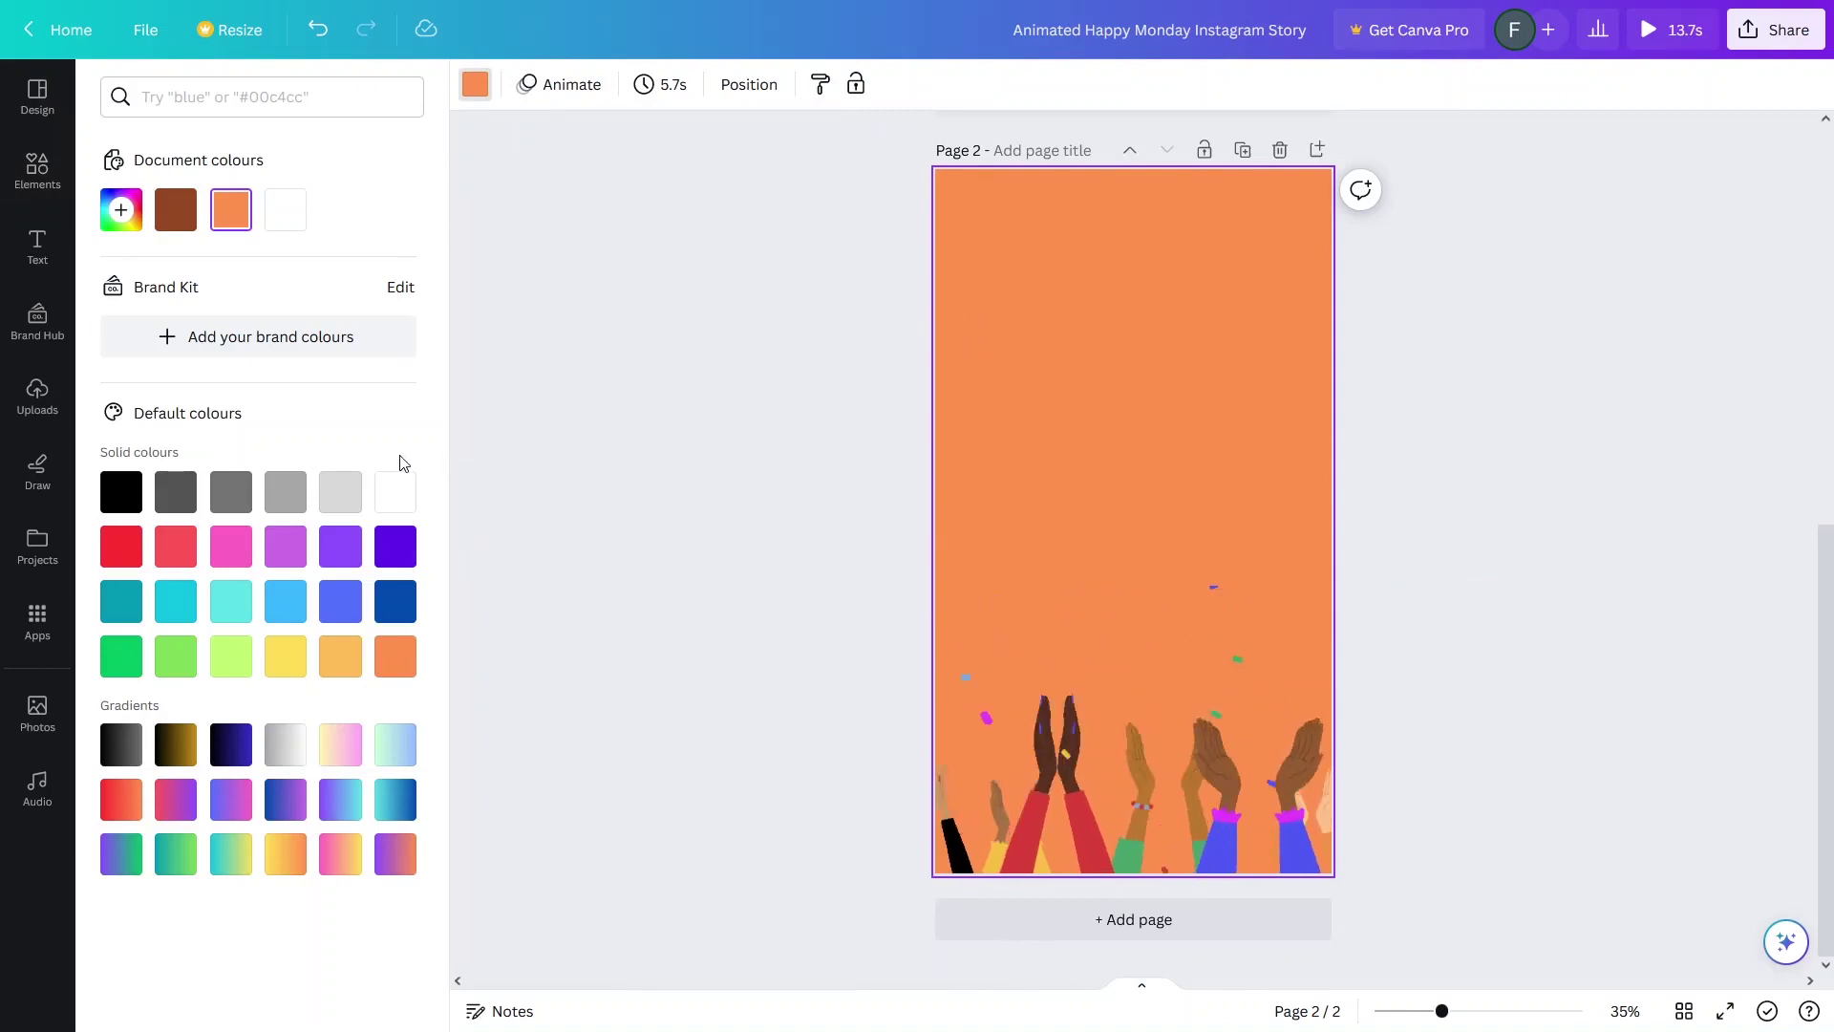
pyautogui.click(396, 492)
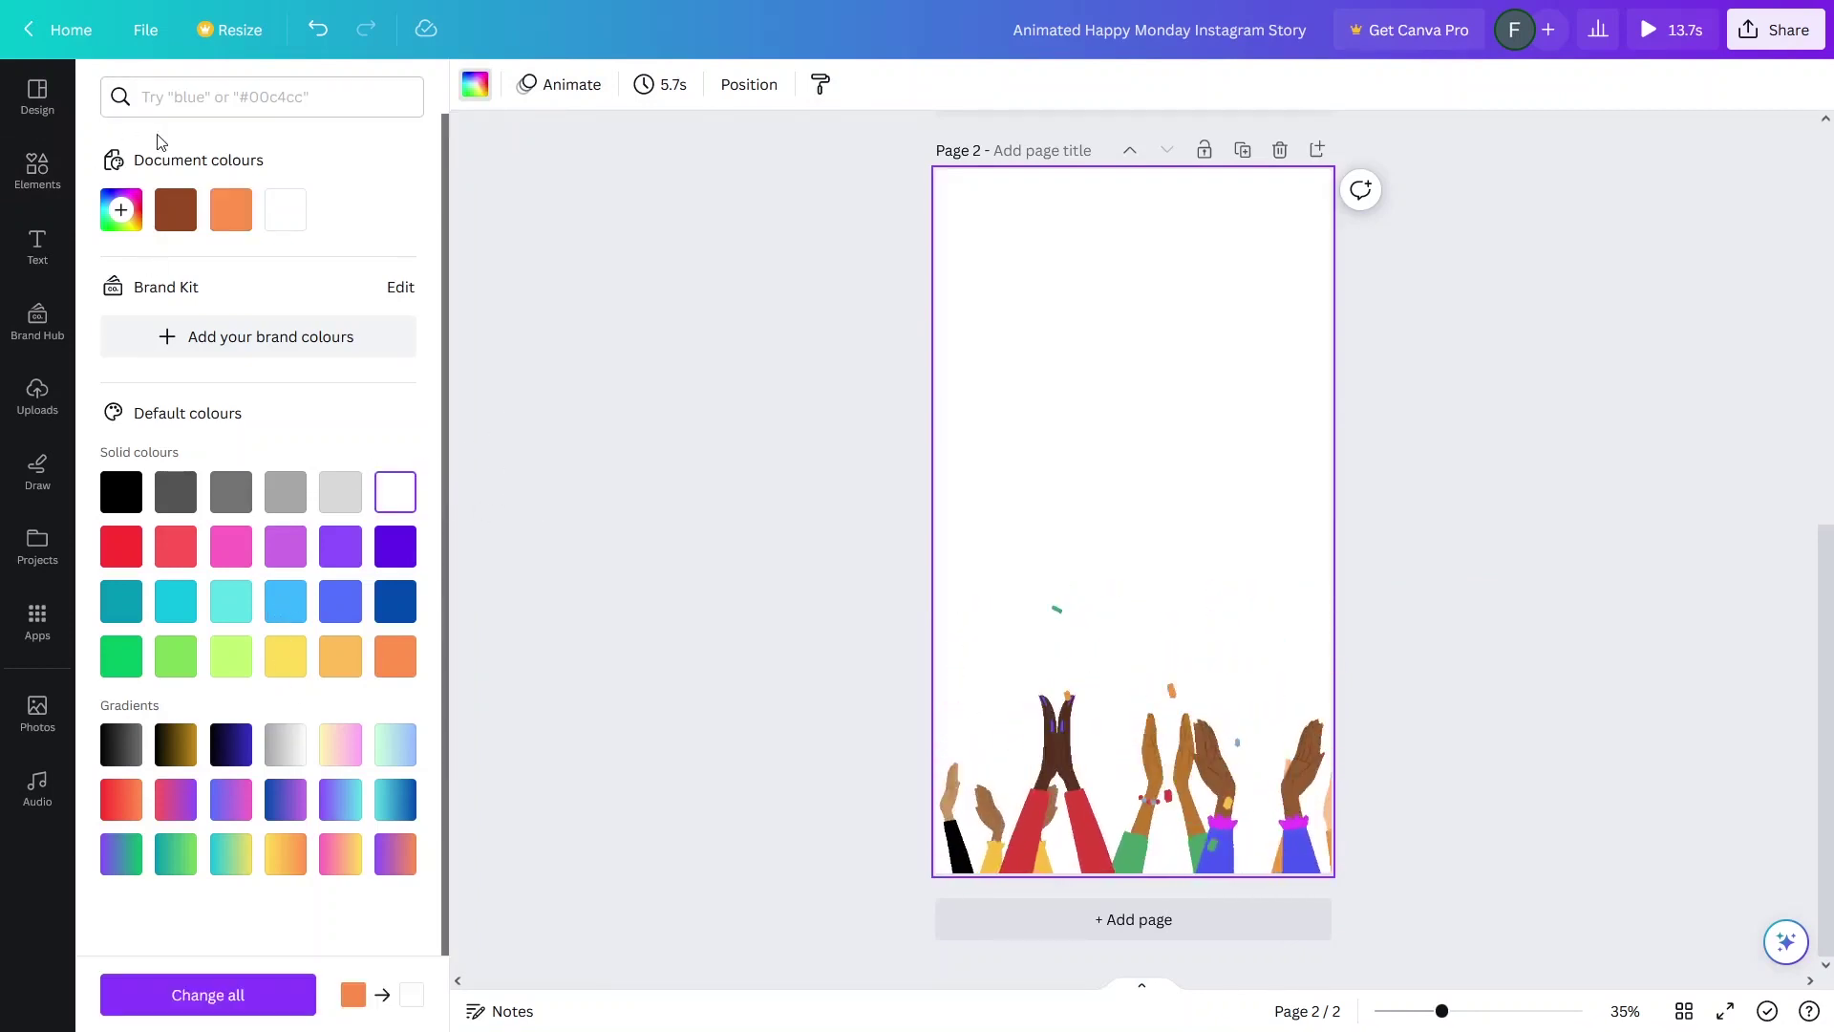
# Step: Search the elements for "animated stage" and limit the results to graphics
pyautogui.click(37, 174)
pyautogui.click(170, 97)
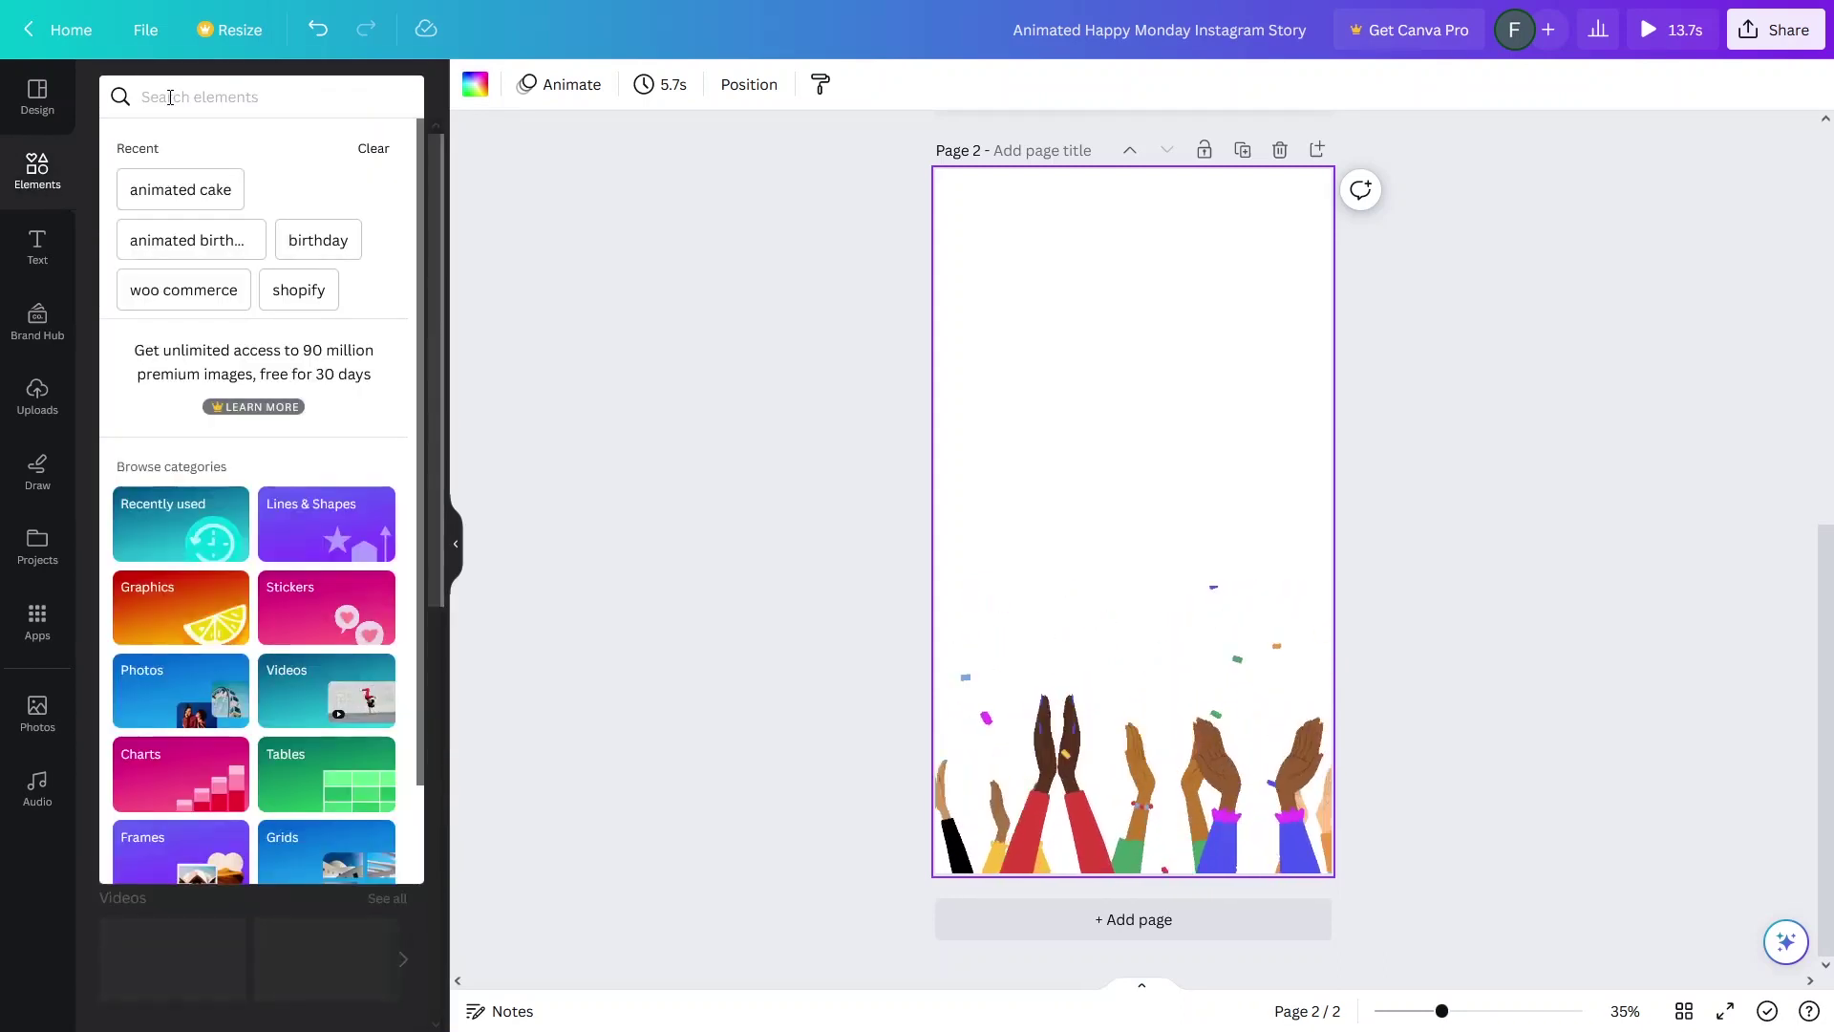
pyautogui.write('animated staf')
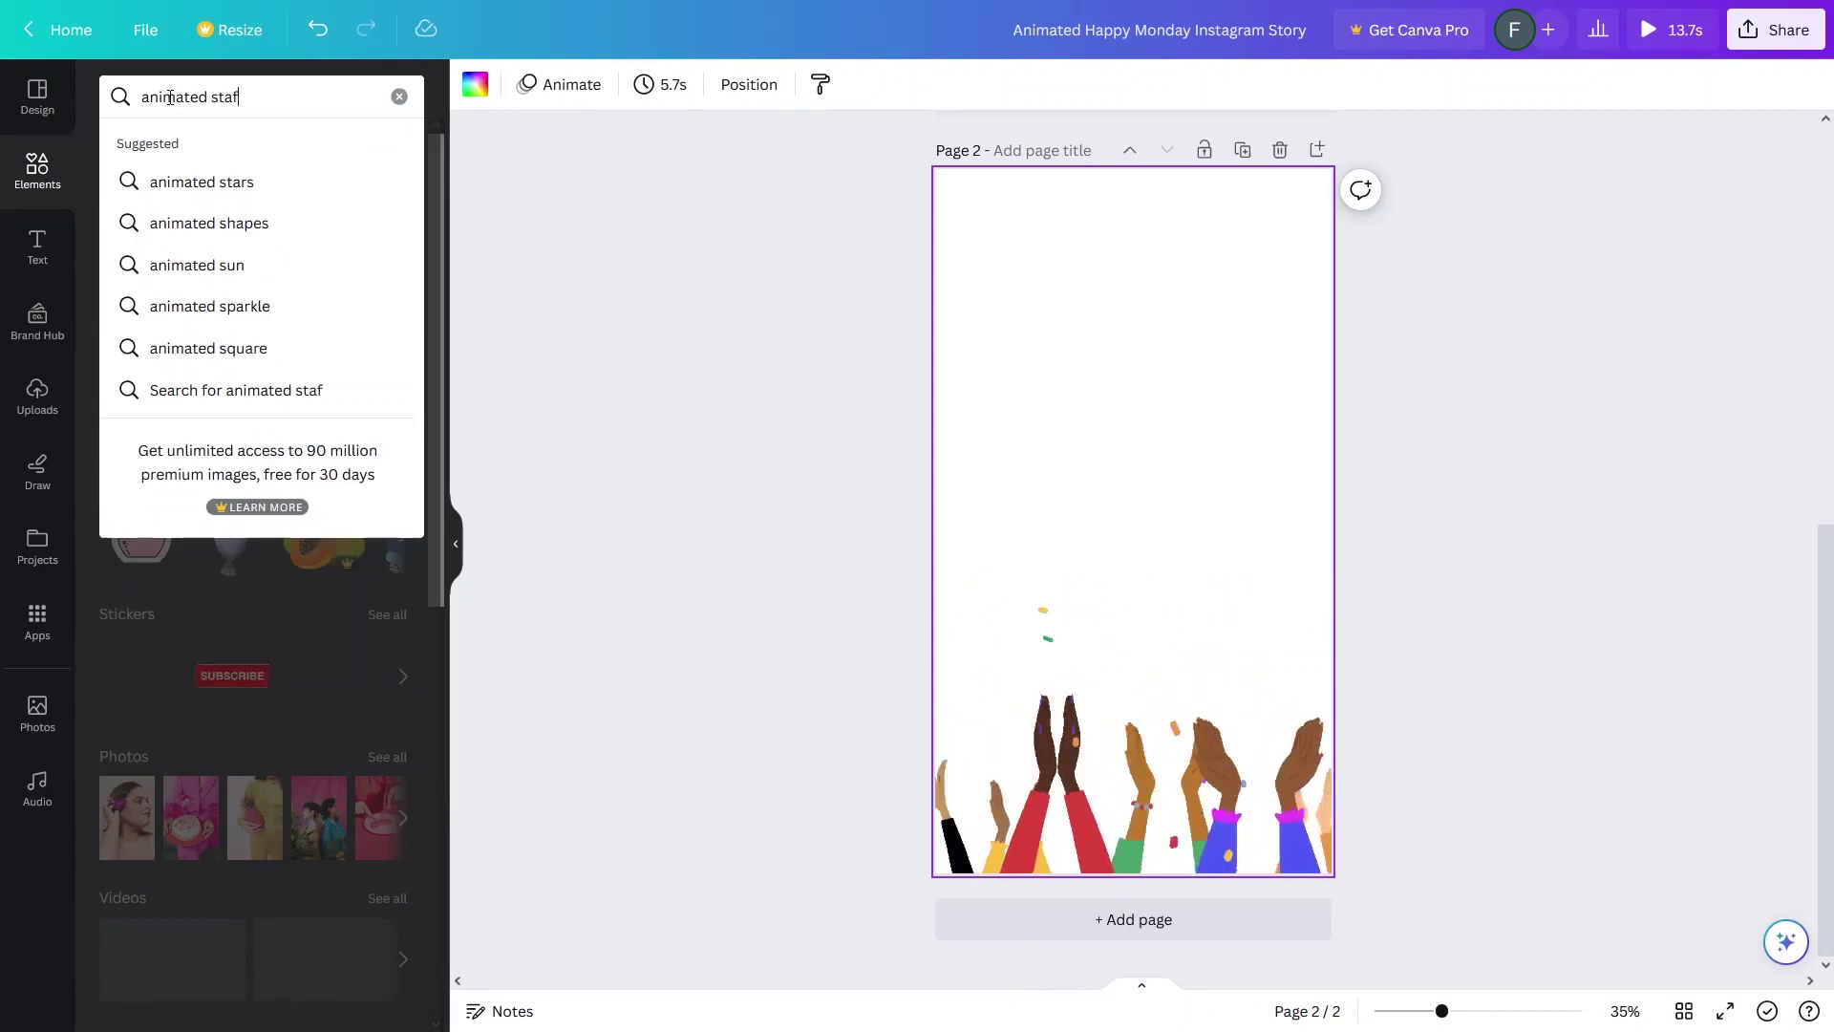
pyautogui.press('BackSpace')
pyautogui.write('ge')
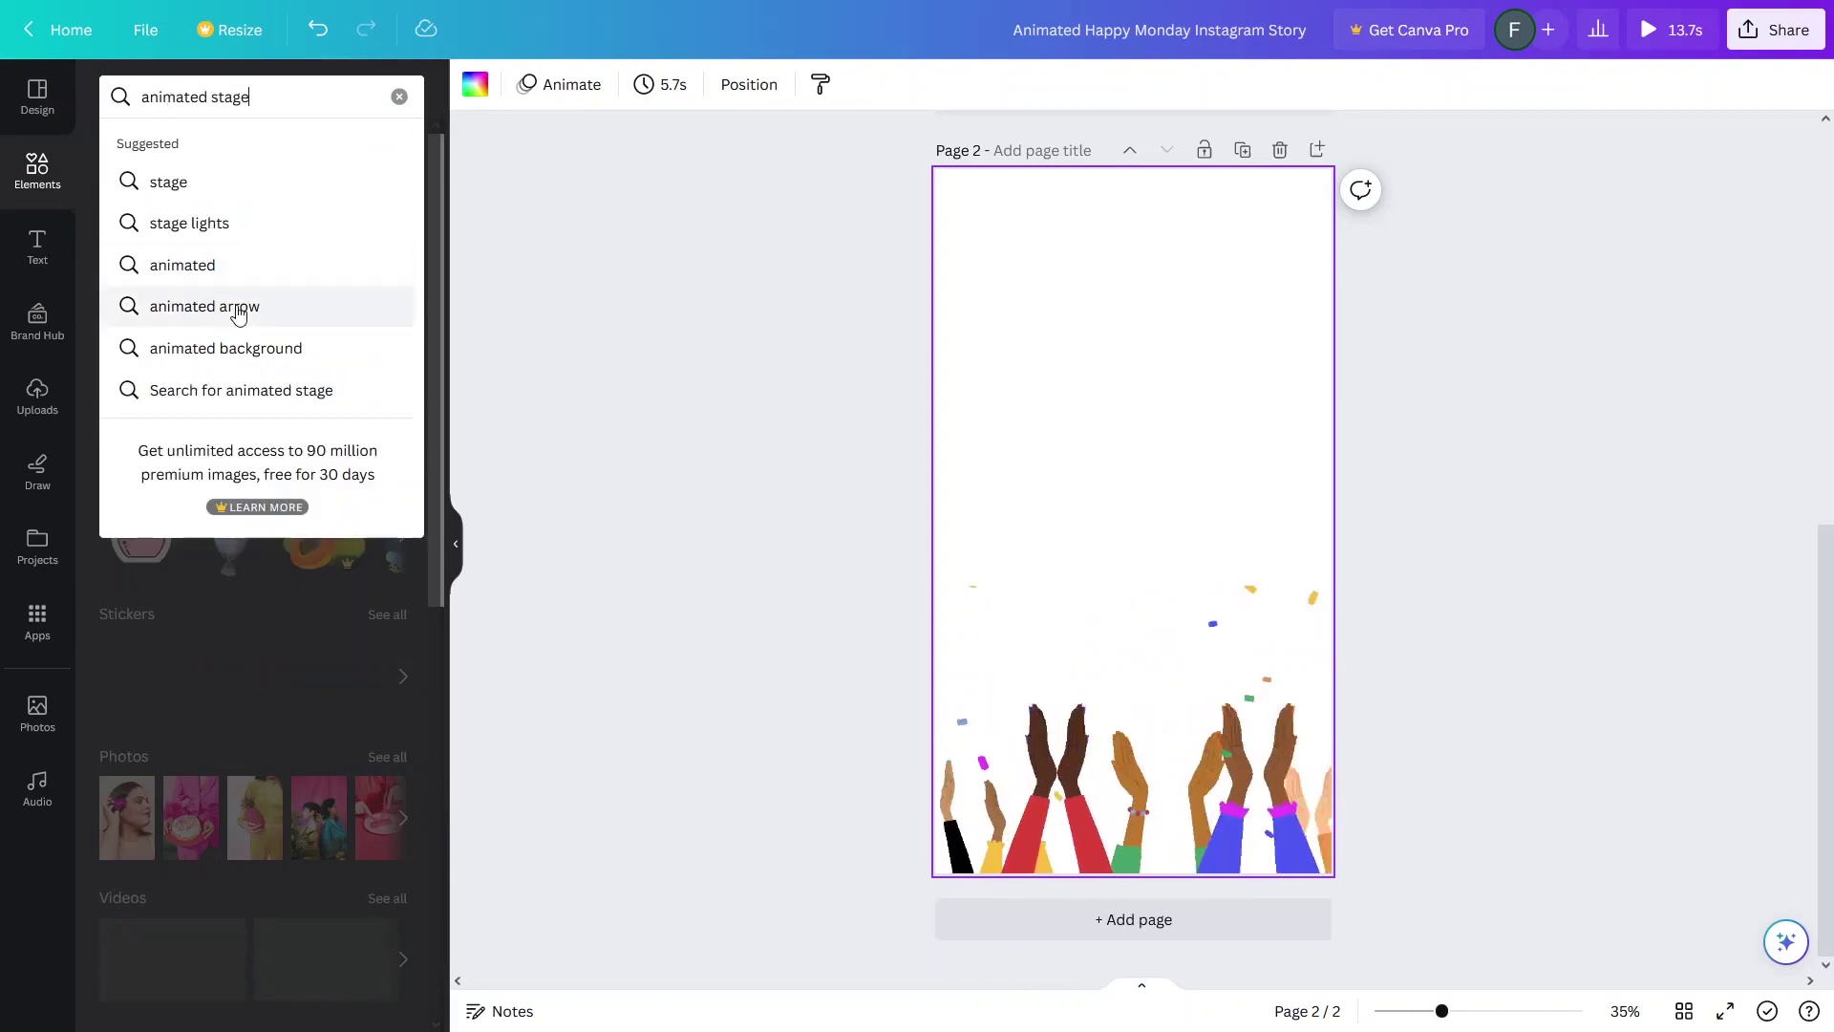
pyautogui.press('Return')
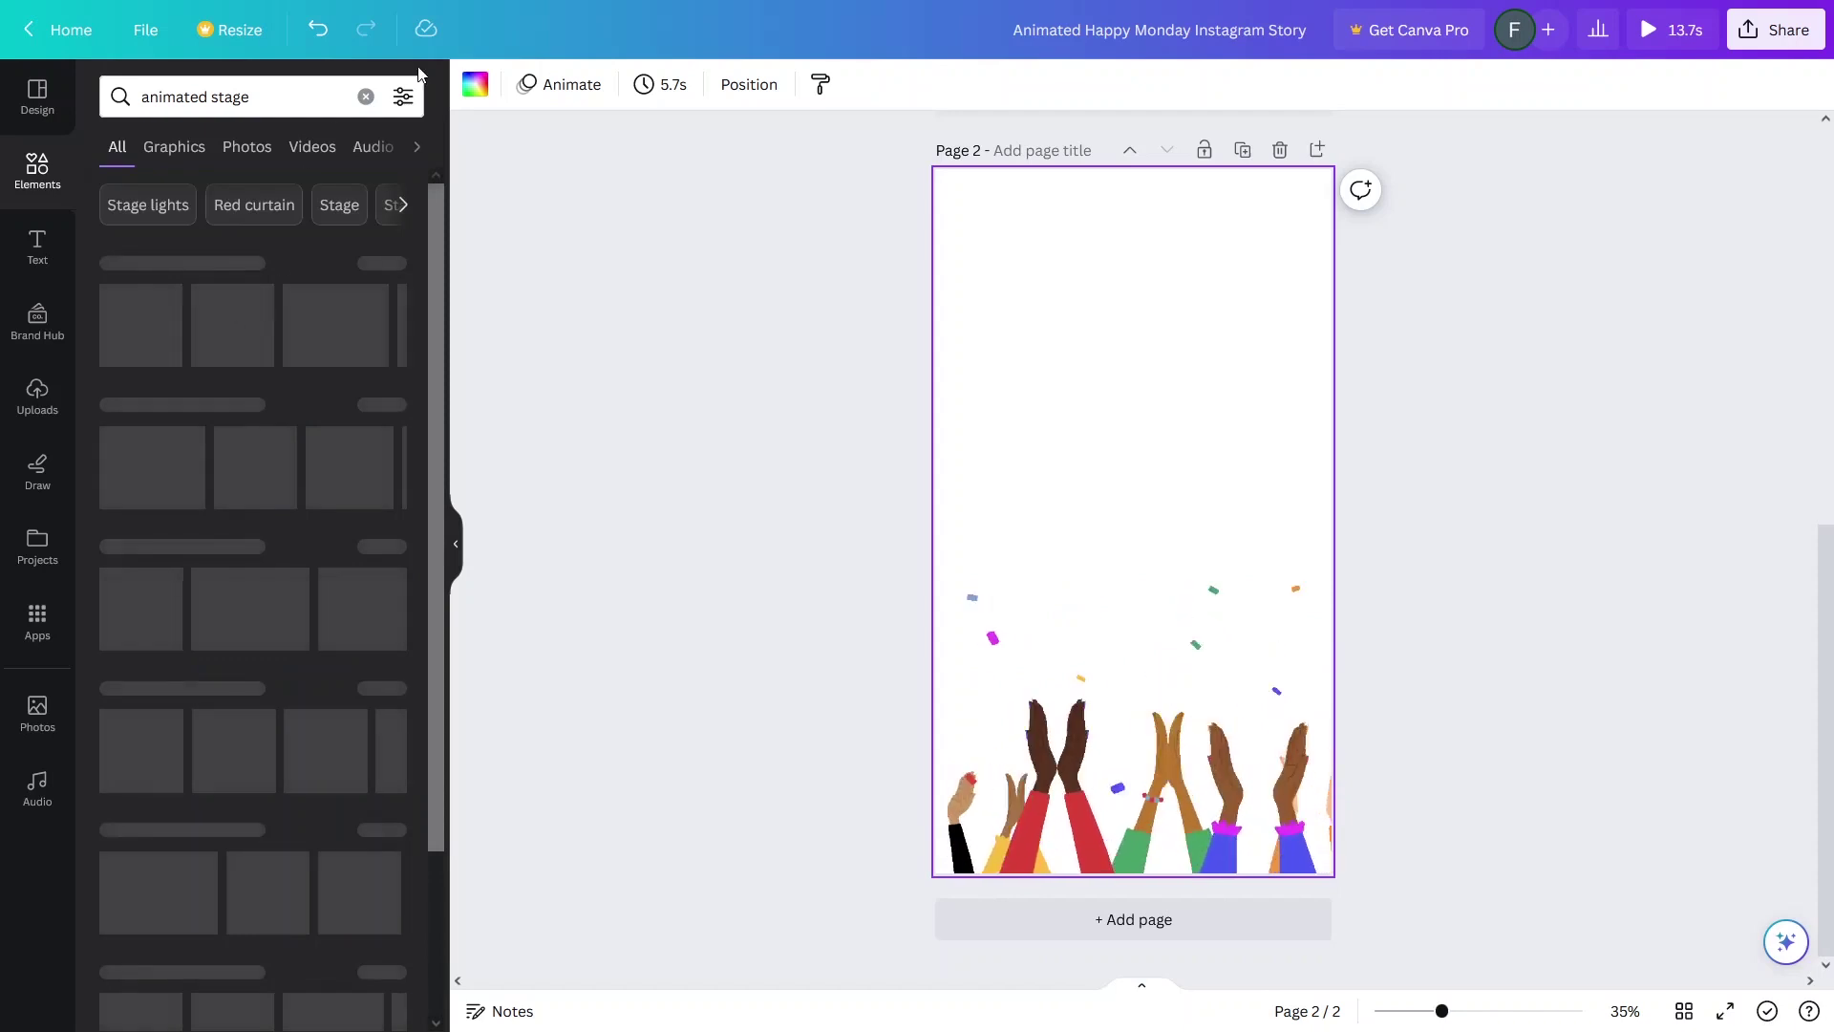
pyautogui.click(181, 155)
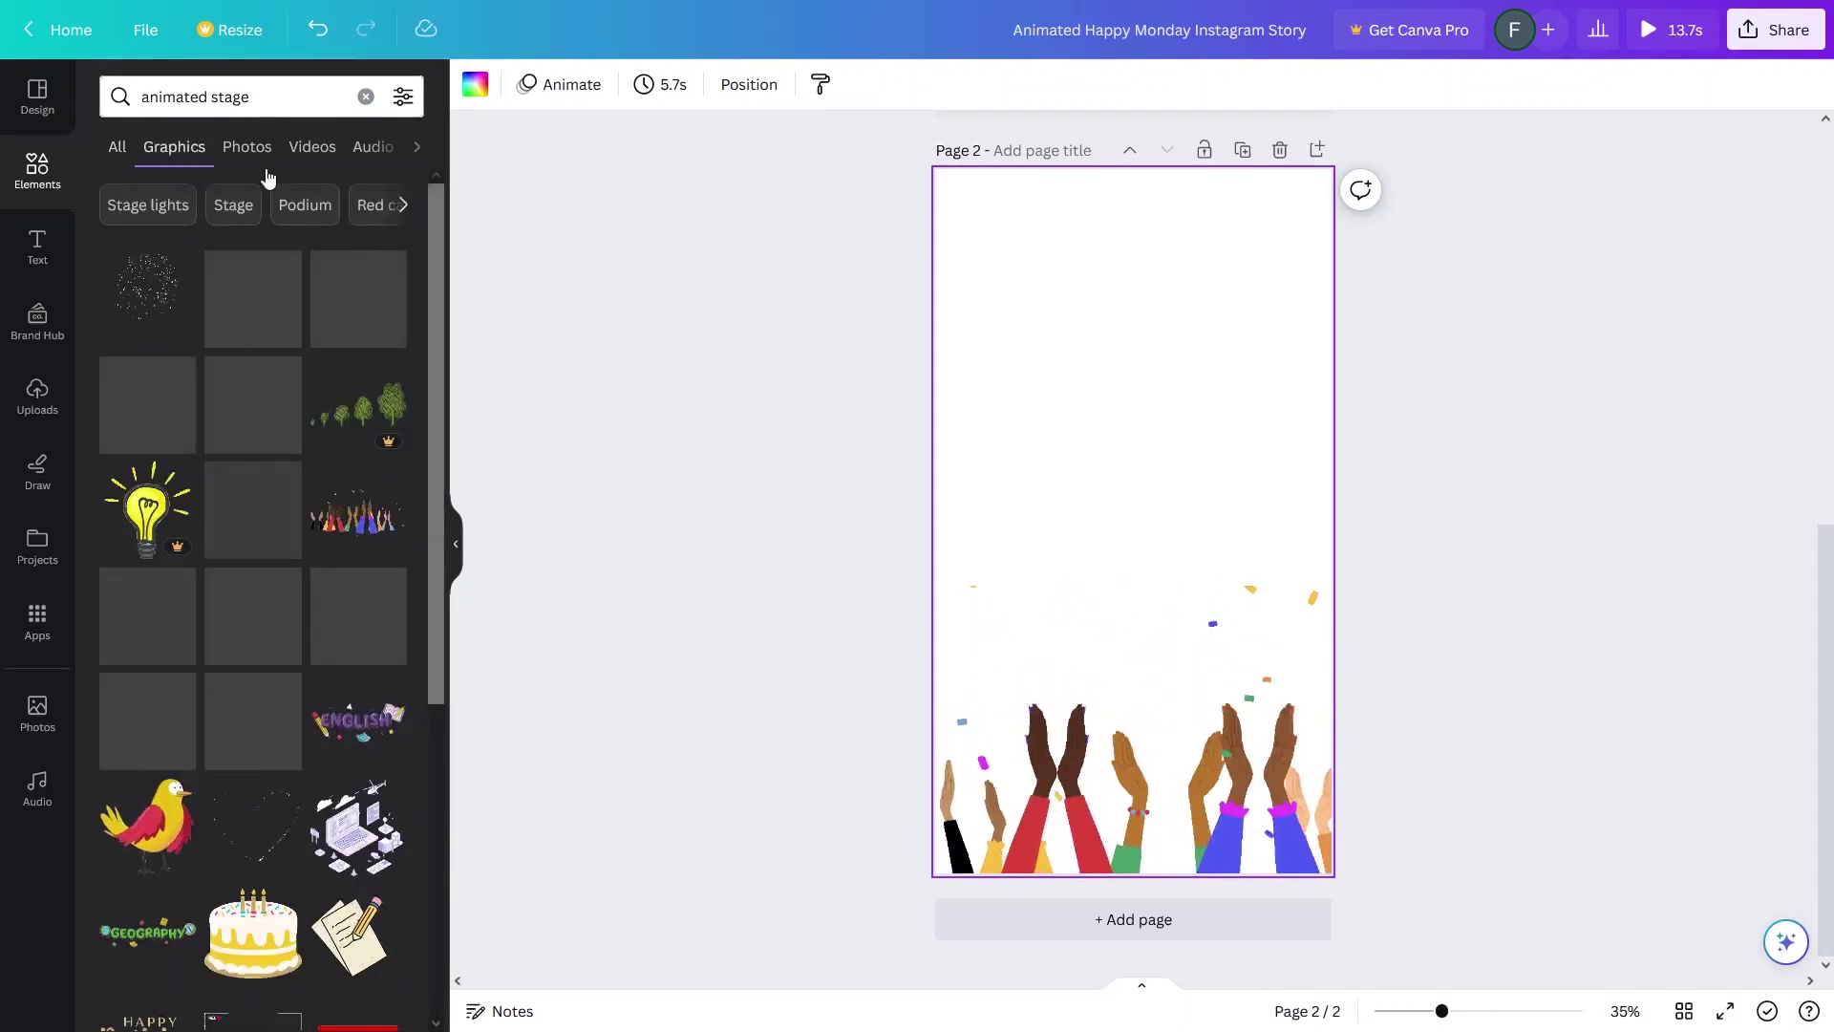
# Step: Search for "stage" instead and insert the open red curtains, enlarged to full page width along the top of page 2
pyautogui.doubleClick(210, 97)
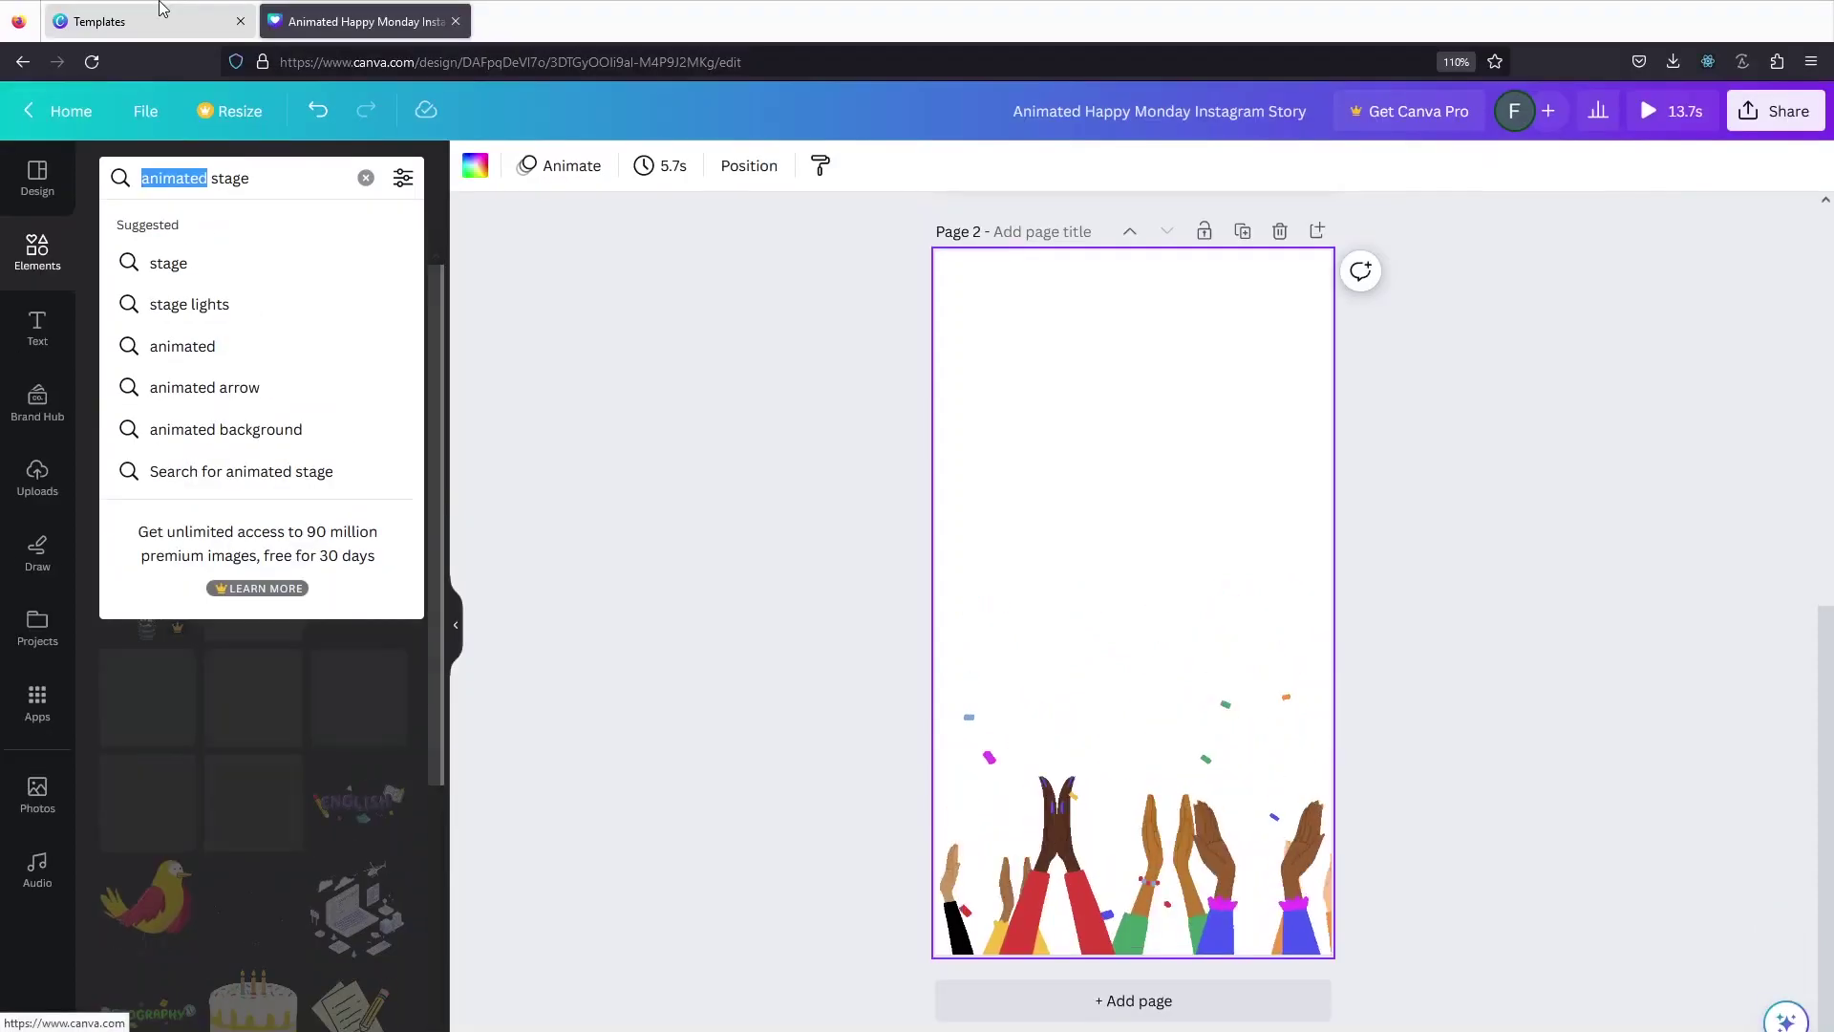
pyautogui.press('BackSpace')
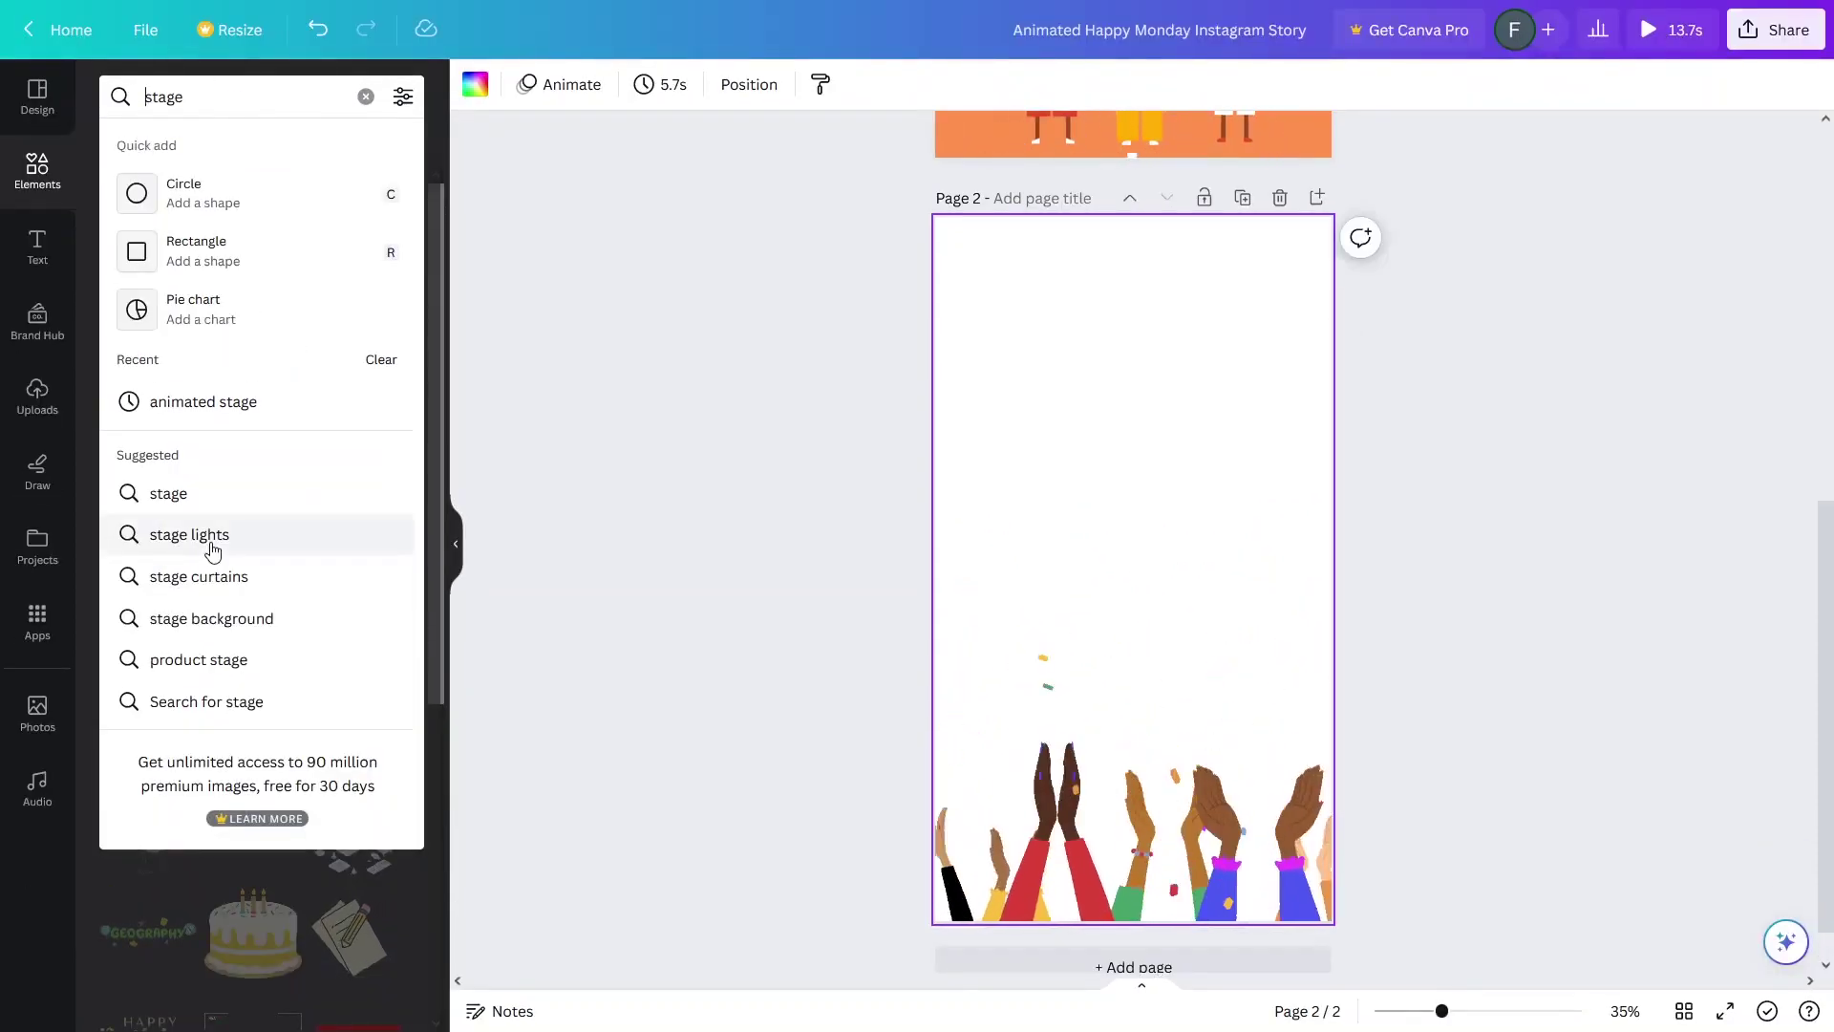
pyautogui.press('Return')
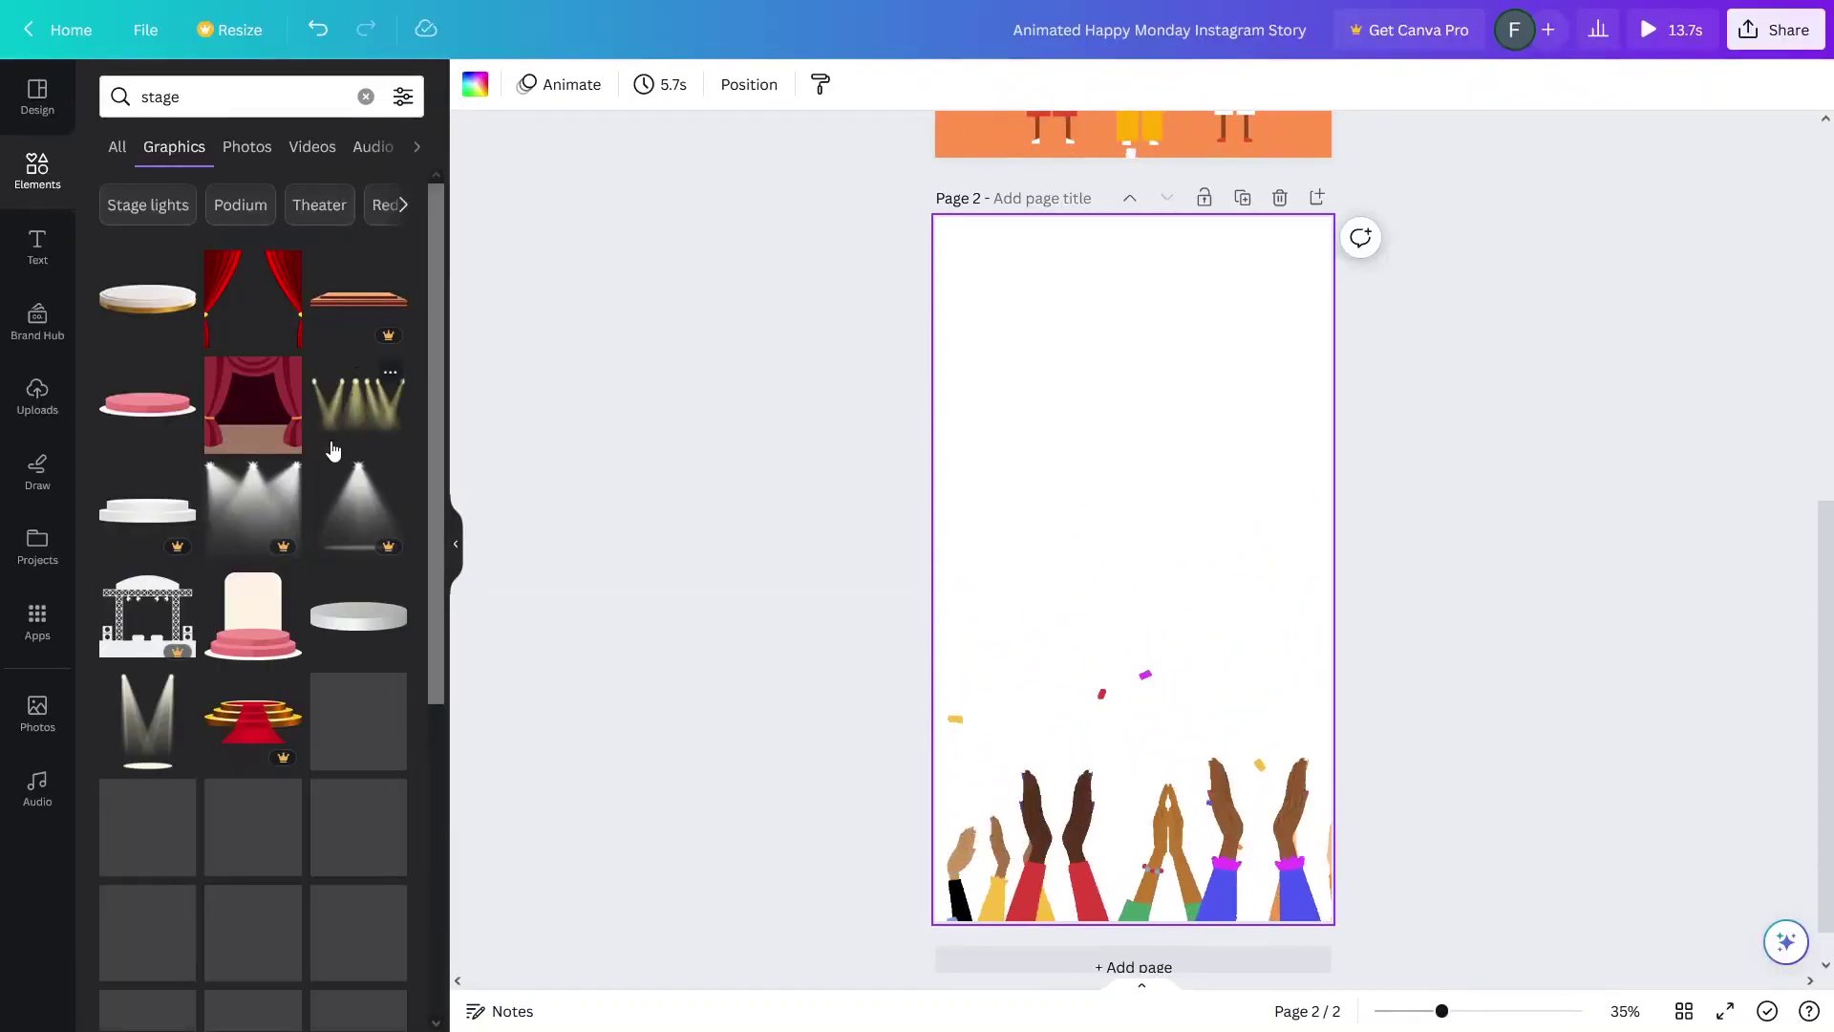
pyautogui.click(231, 285)
pyautogui.moveTo(1018, 454); pyautogui.dragTo(979, 260)
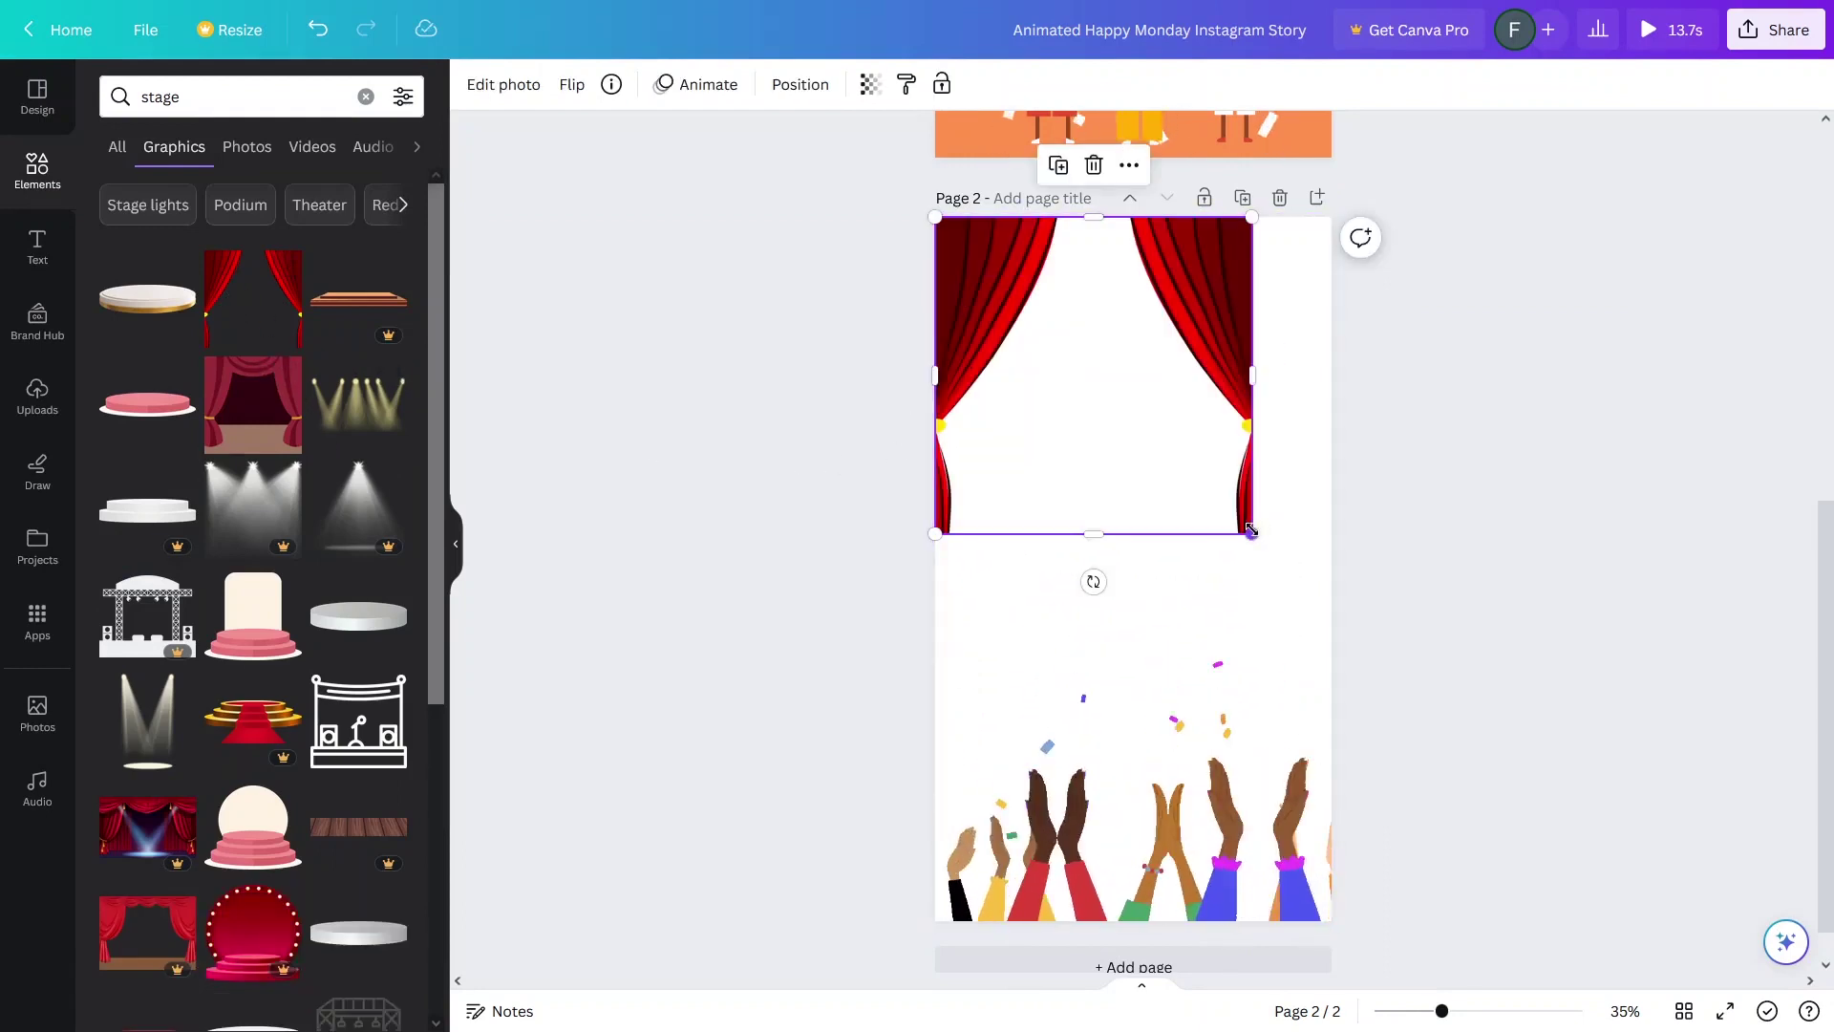
pyautogui.moveTo(1278, 540); pyautogui.dragTo(1347, 592)
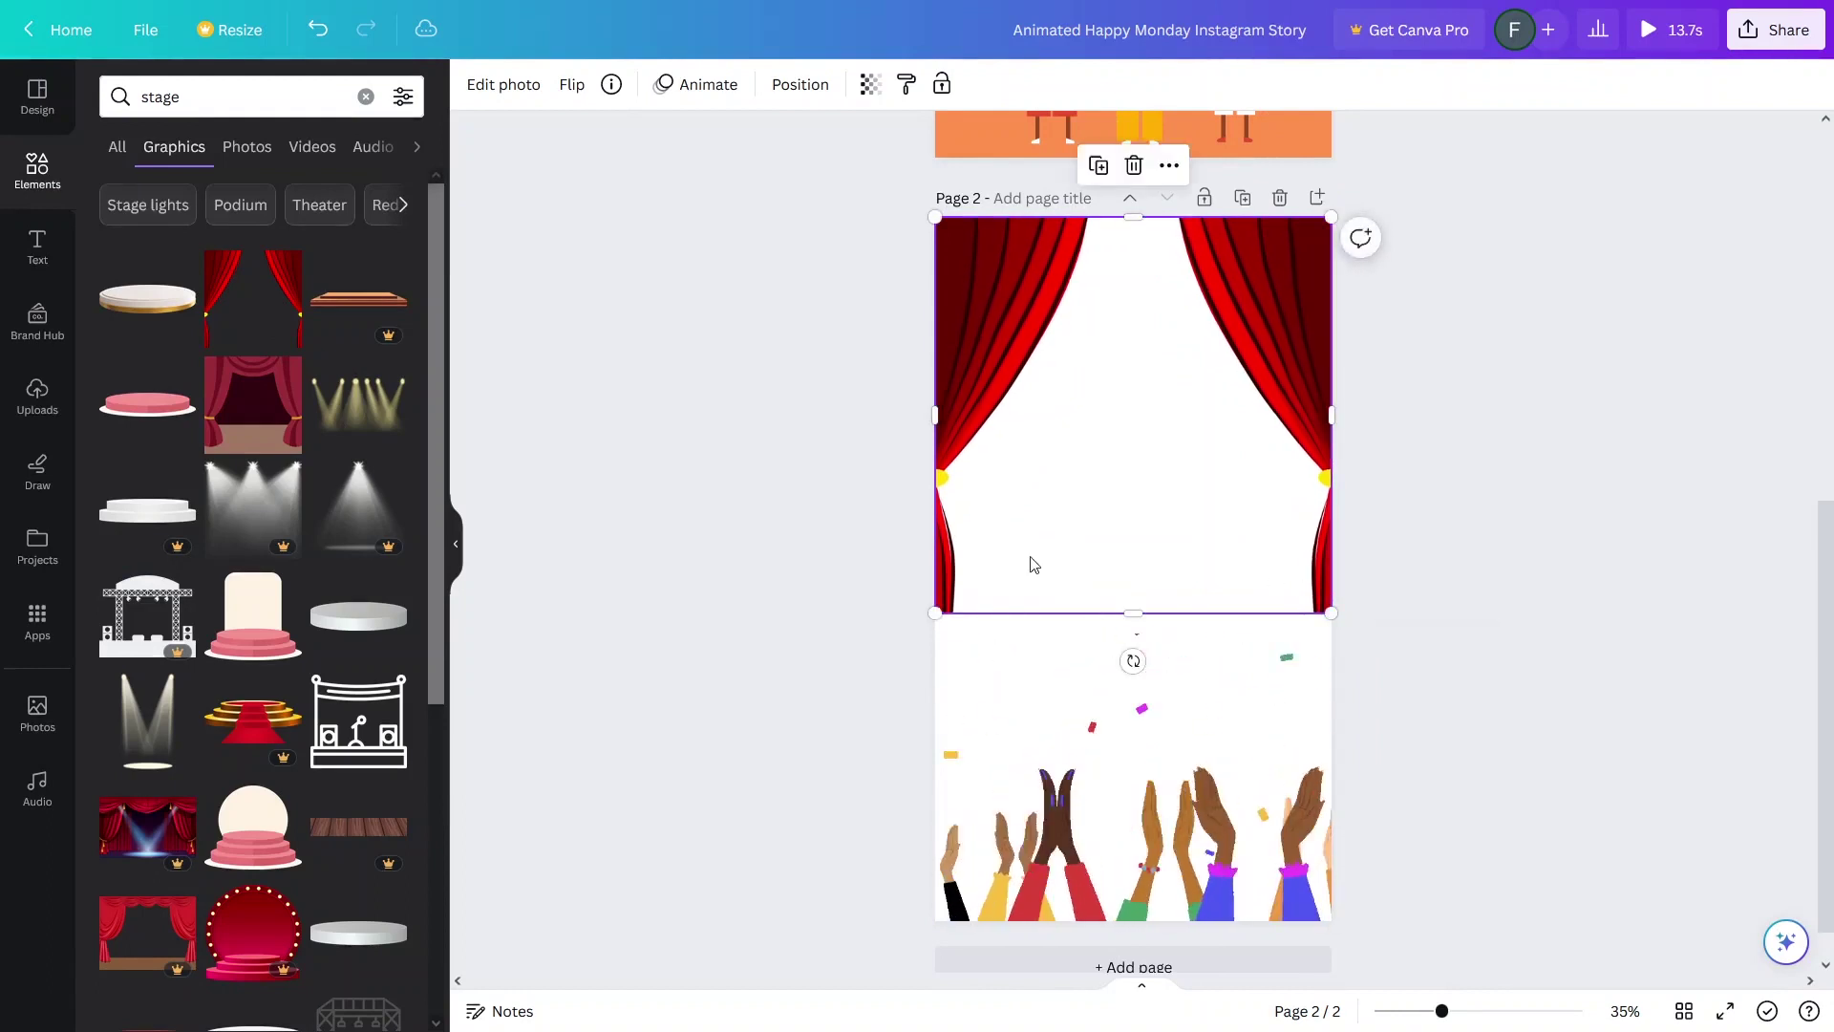
# Step: Insert the pink round podium, enlarge it and centre it between the lower ends of the red curtains
pyautogui.click(623, 488)
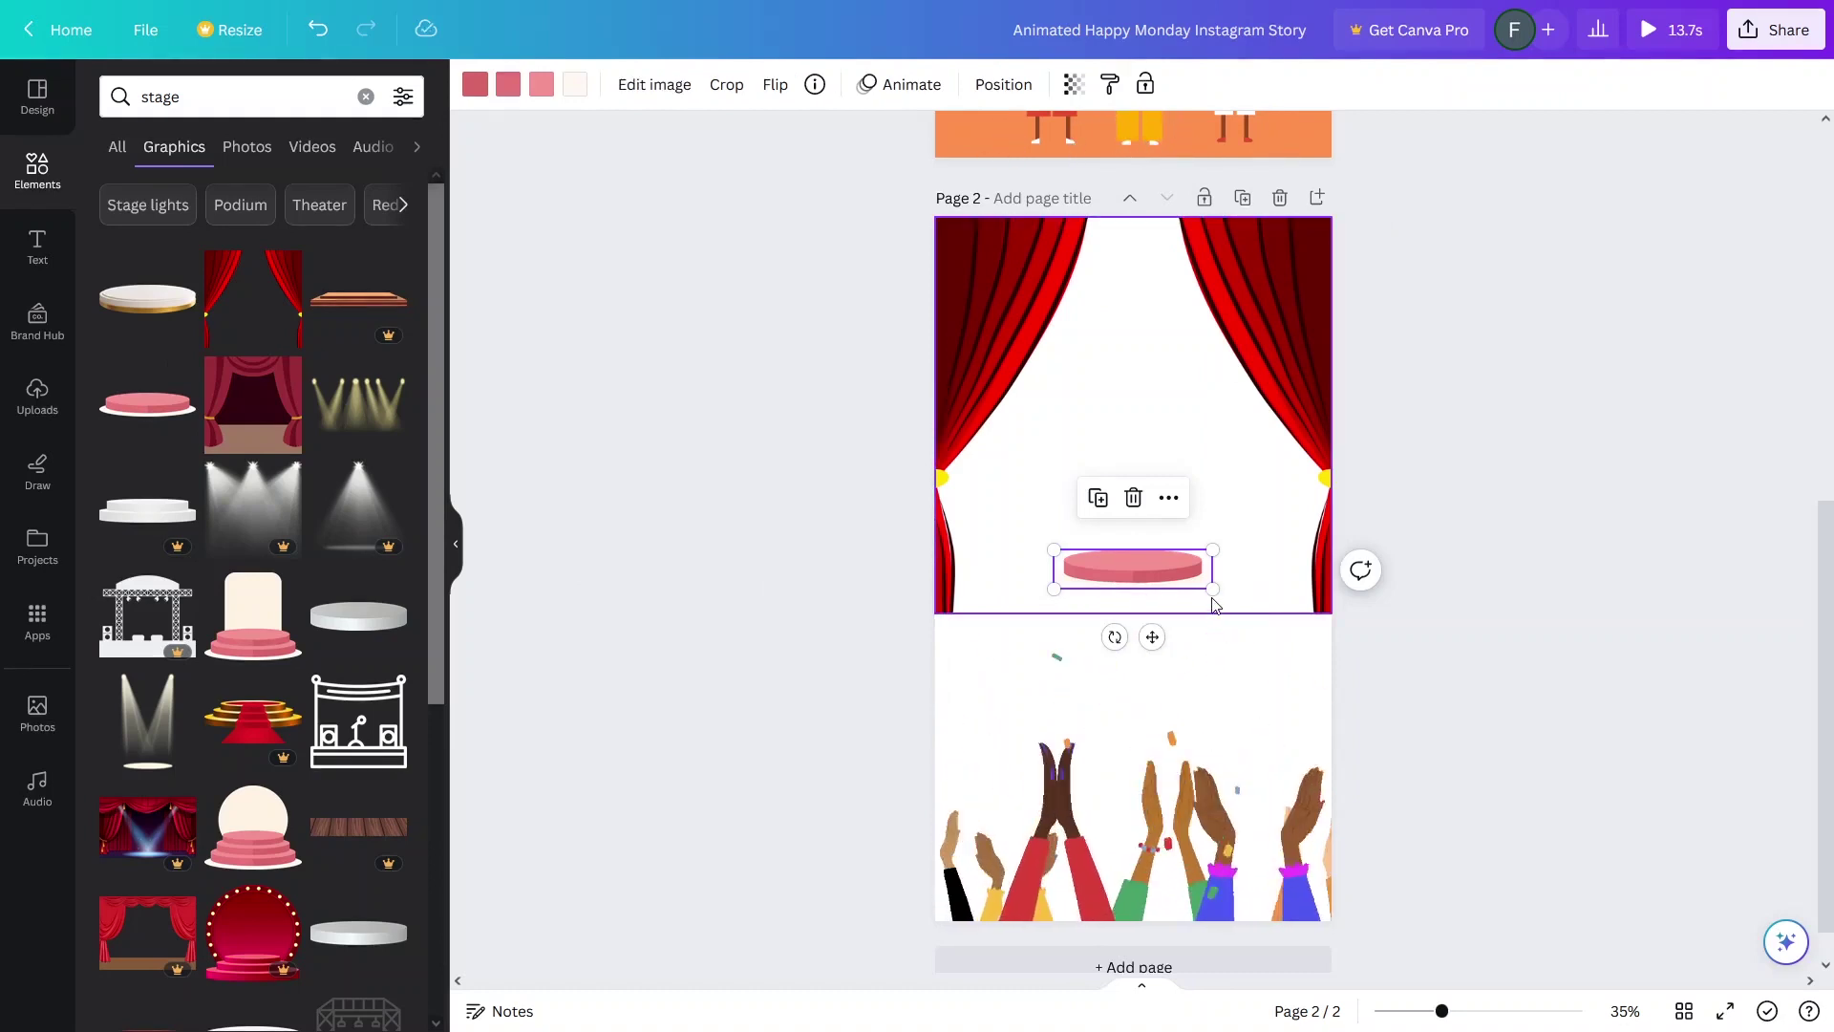
pyautogui.moveTo(1213, 589); pyautogui.dragTo(1362, 626)
pyautogui.moveTo(1207, 604); pyautogui.dragTo(1101, 597)
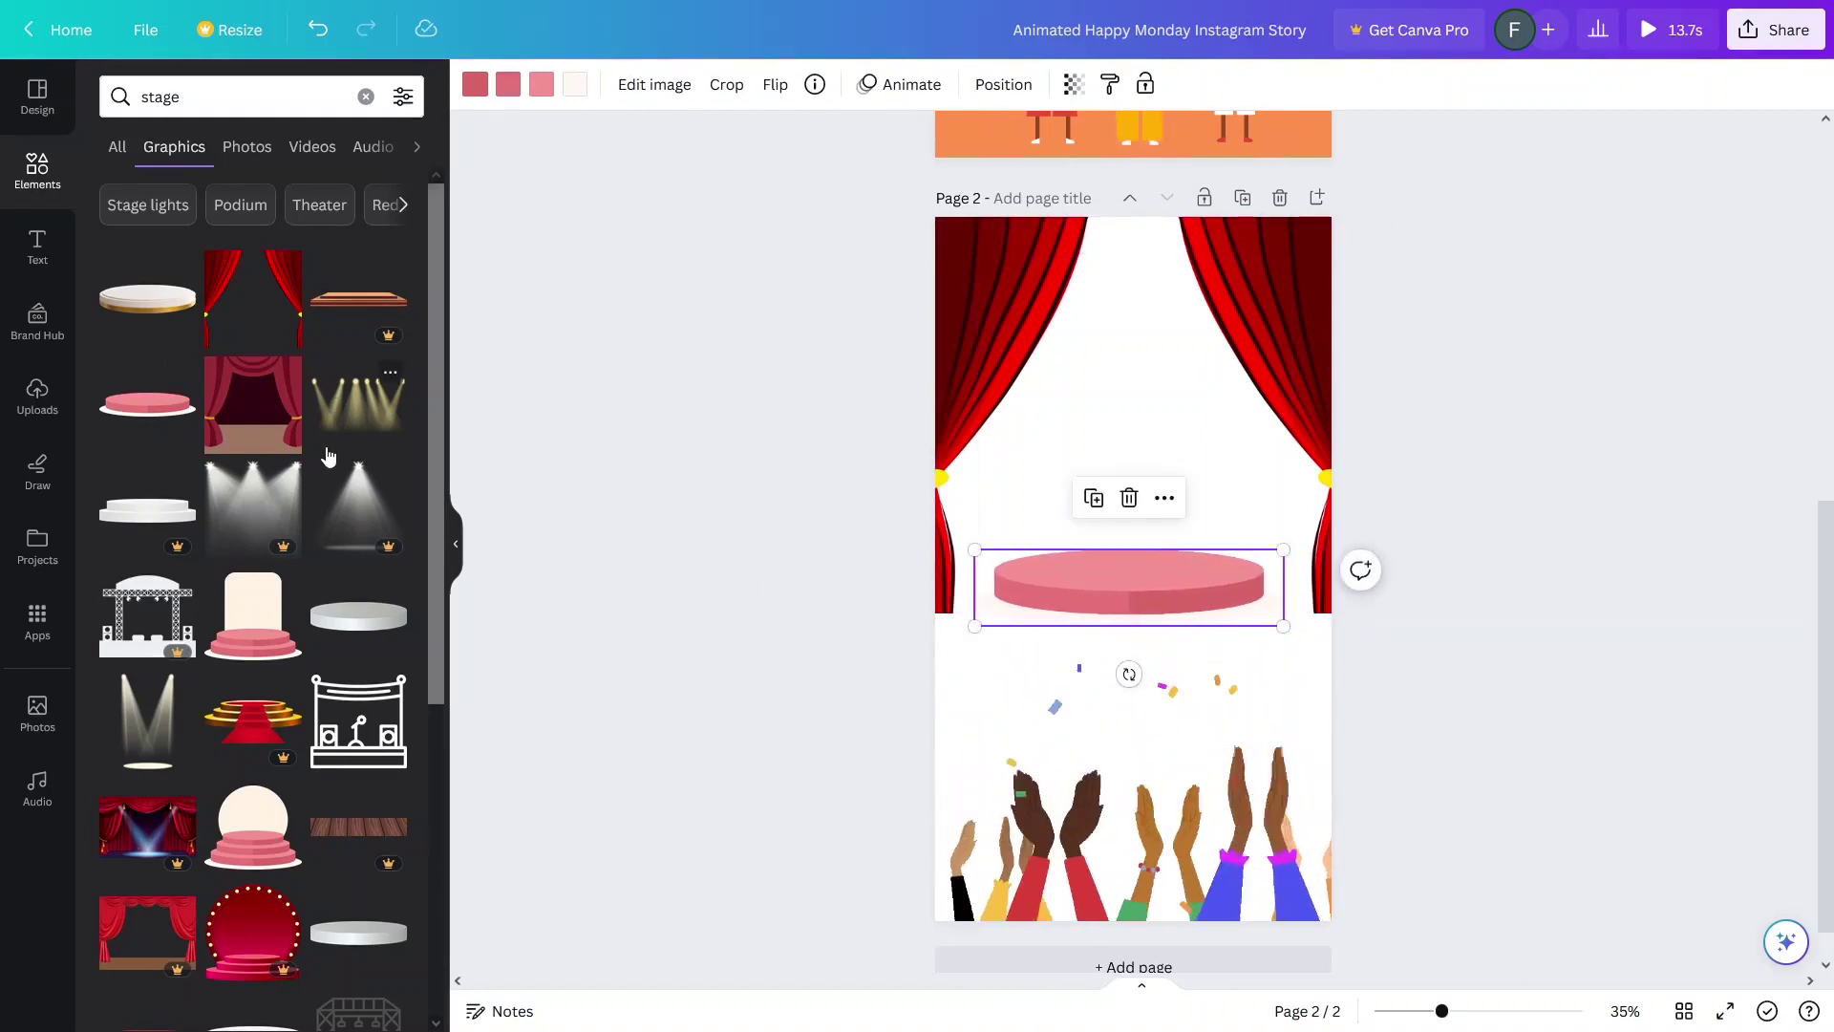
# Step: Insert the yellow stage lights, move them to the top of page 2 and enlarge them beyond the page width
pyautogui.click(363, 413)
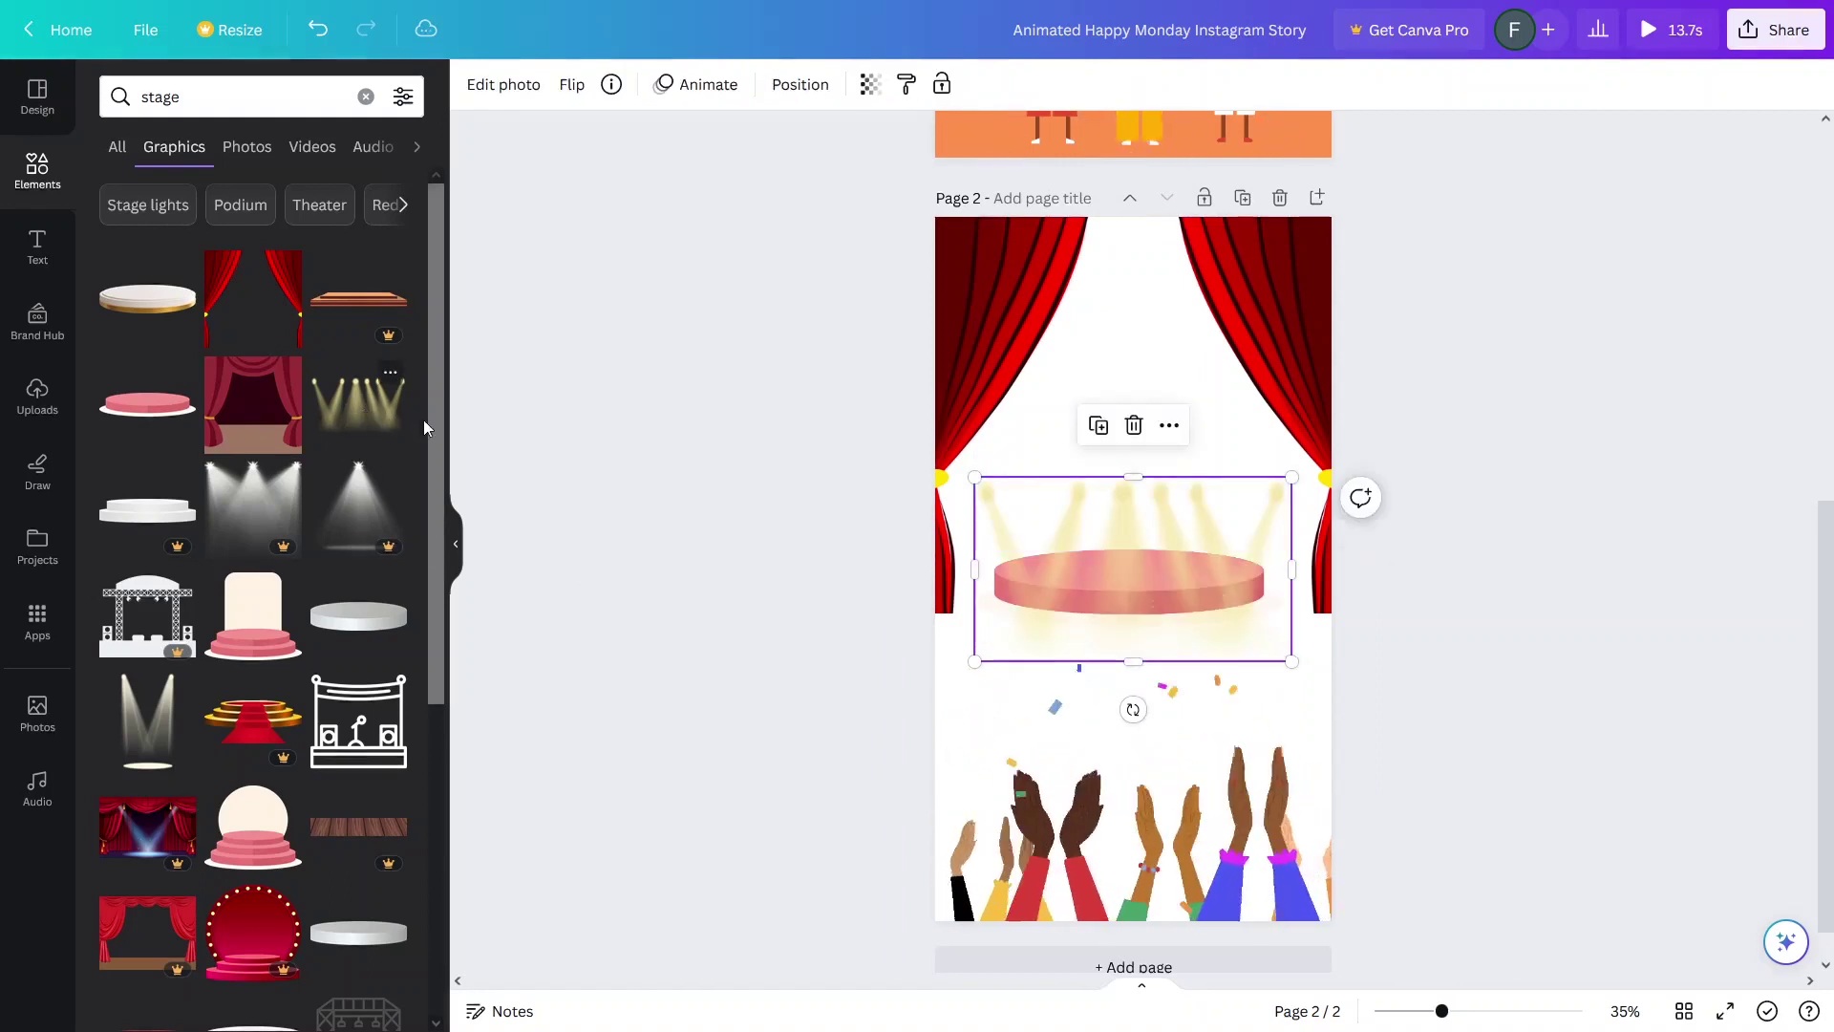
pyautogui.moveTo(1144, 524); pyautogui.dragTo(1137, 251)
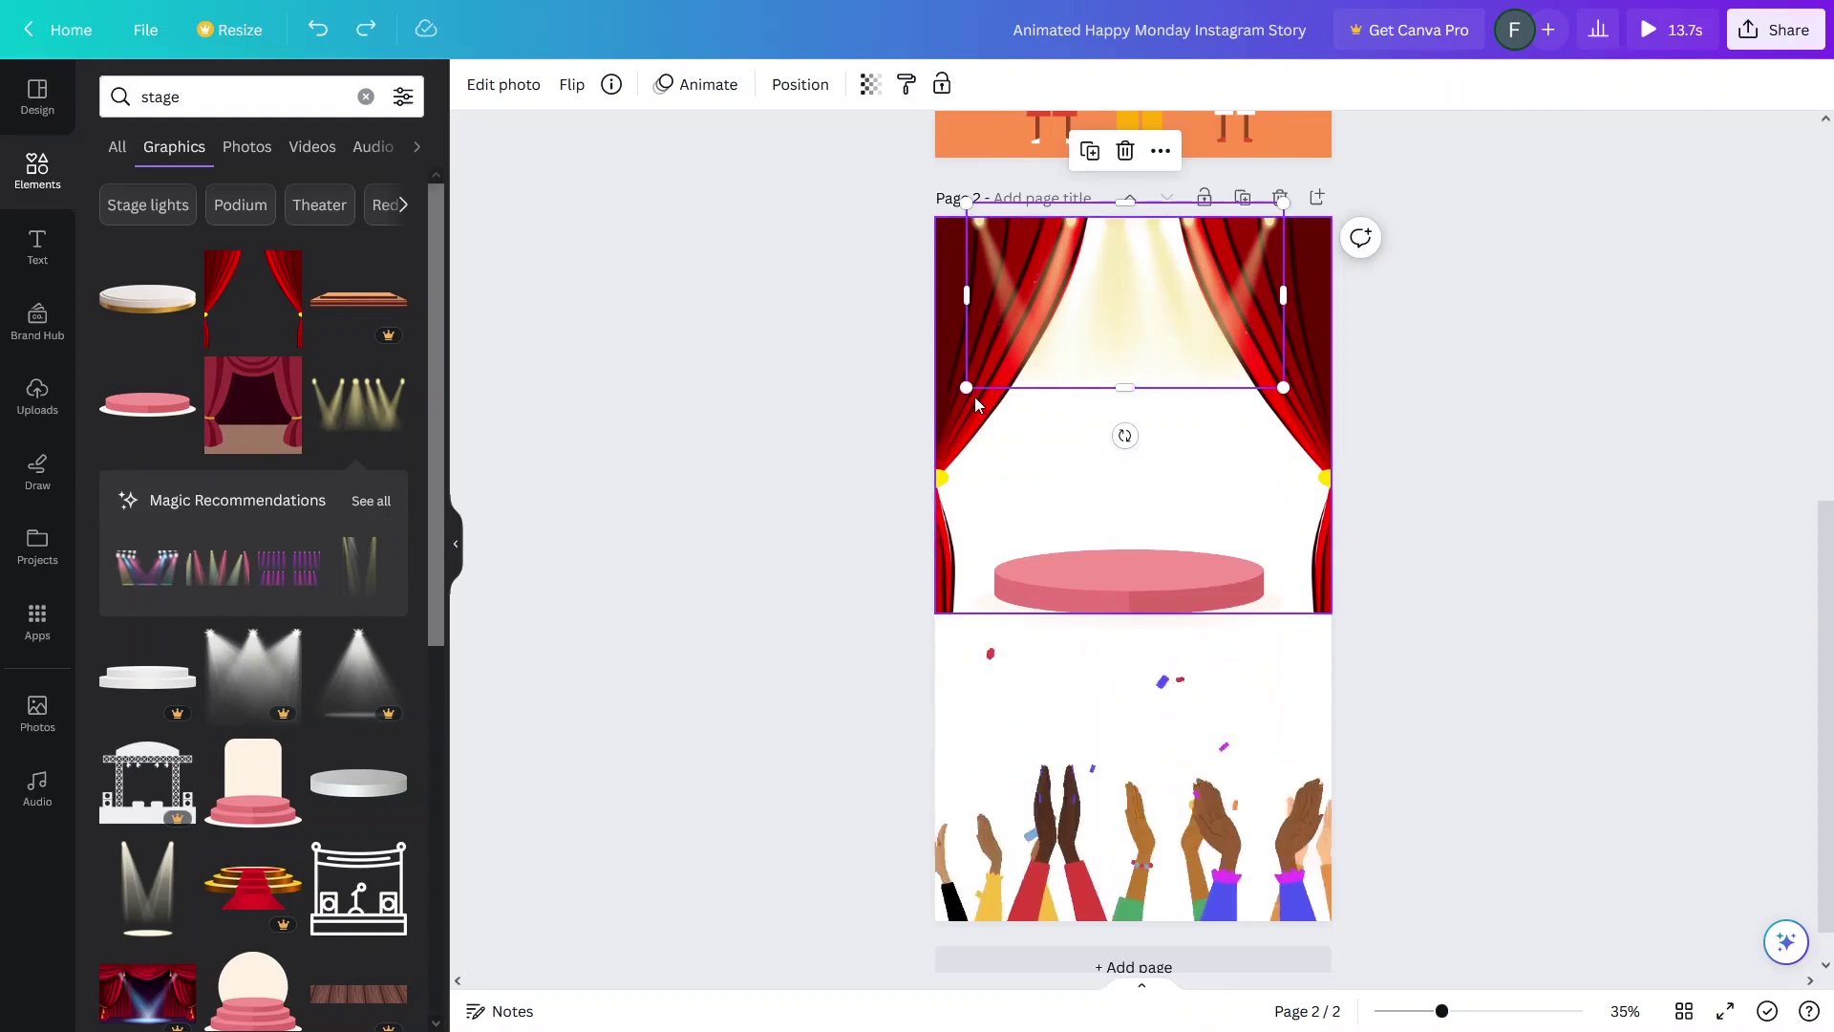
pyautogui.moveTo(934, 410); pyautogui.dragTo(872, 405)
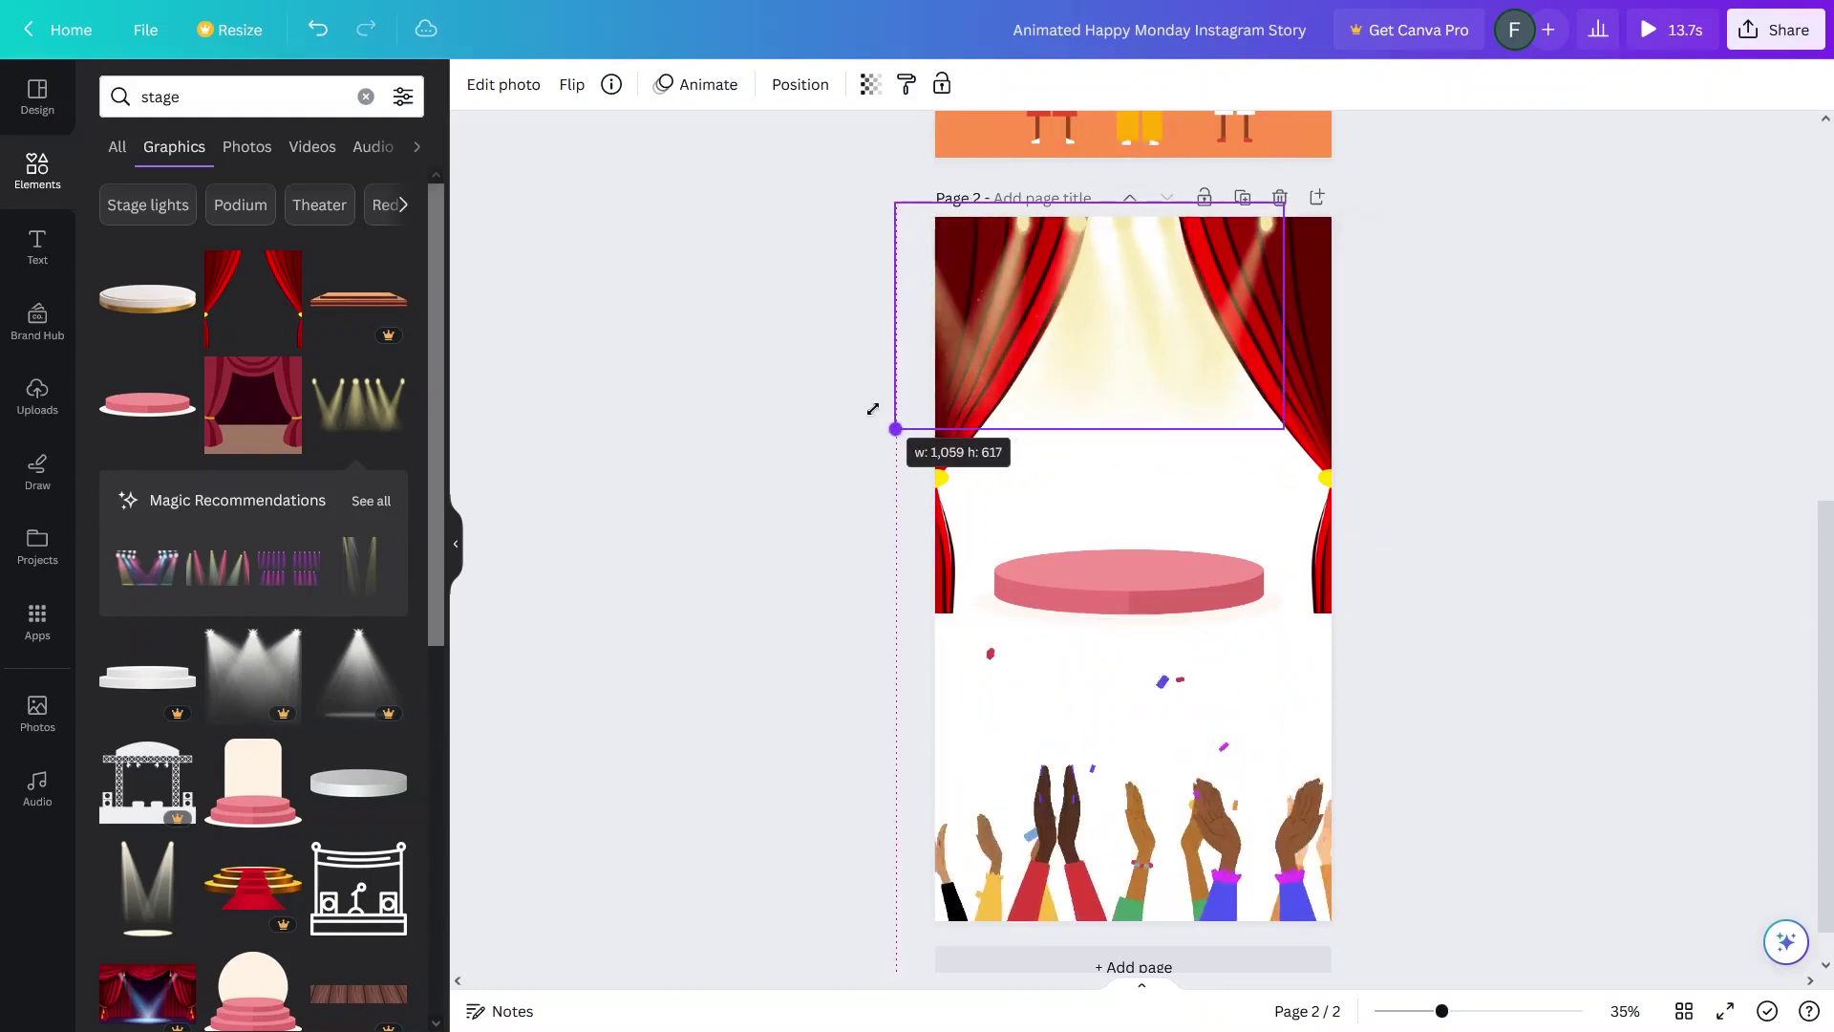
# Step: Send the yellow stage lights backward behind the red curtains and deselect them
pyautogui.rightClick(1163, 339)
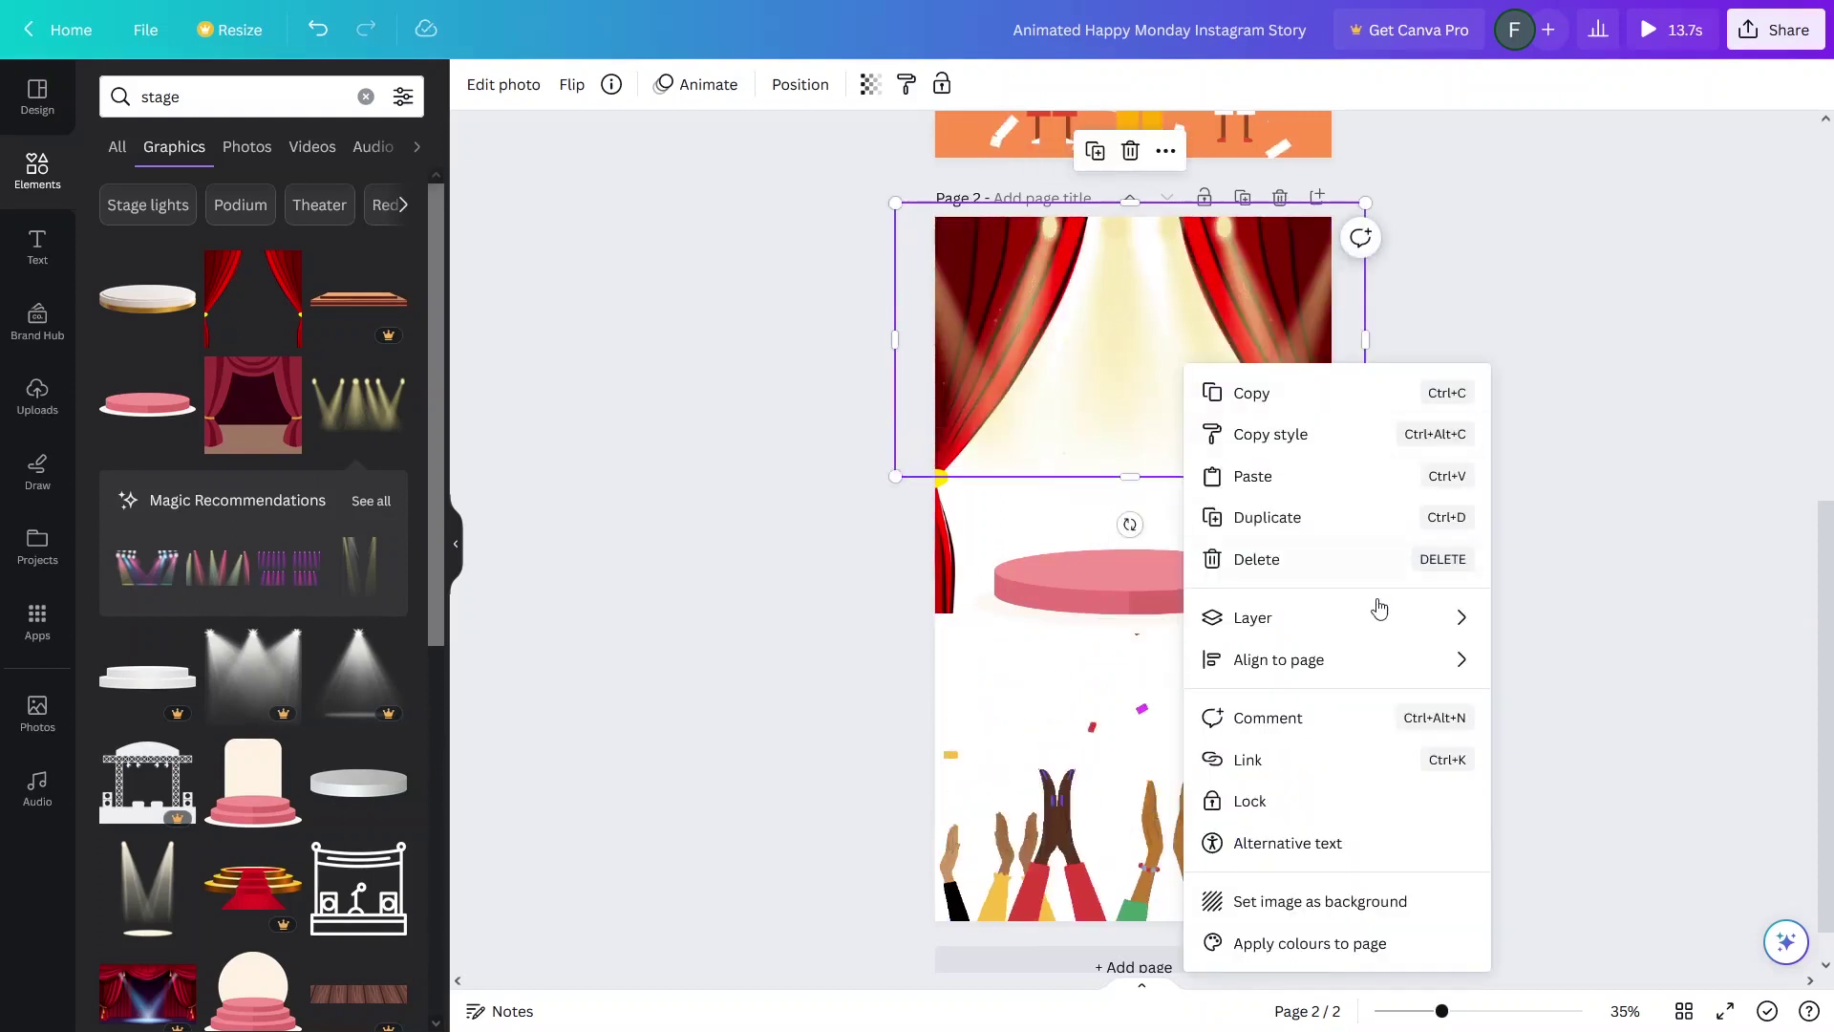
pyautogui.moveTo(1439, 634)
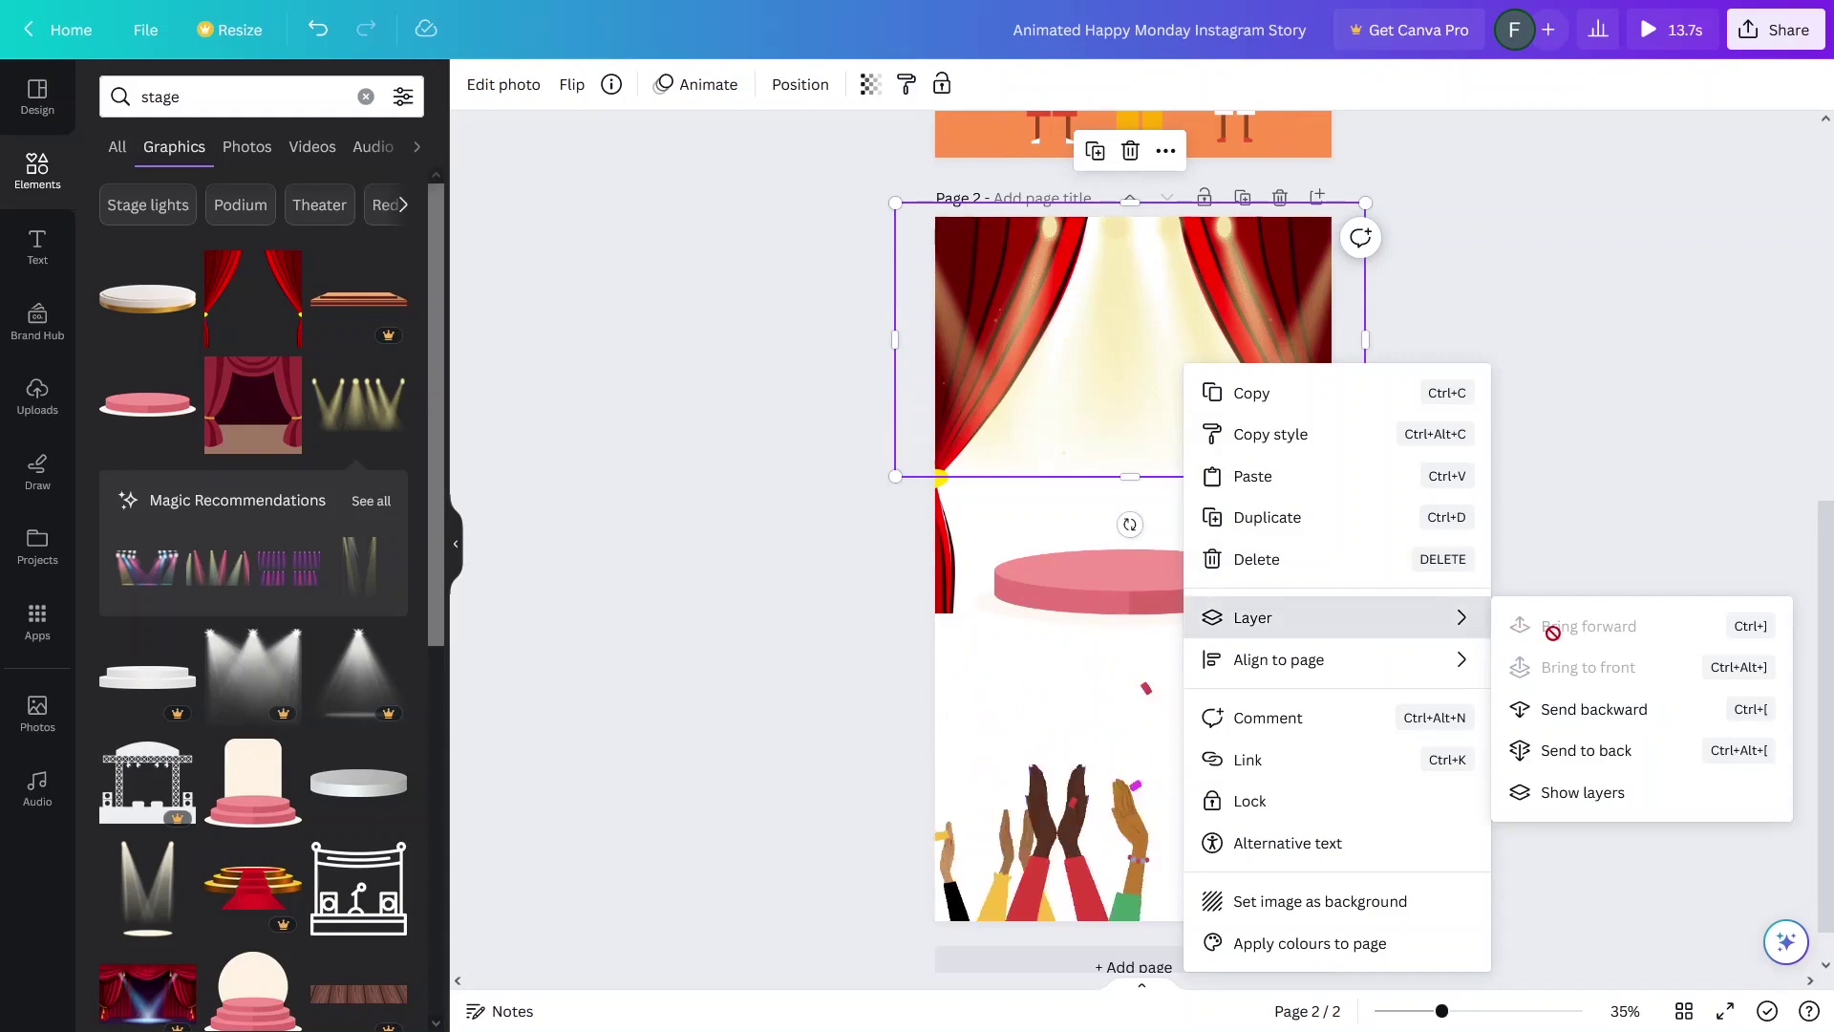
pyautogui.click(1600, 726)
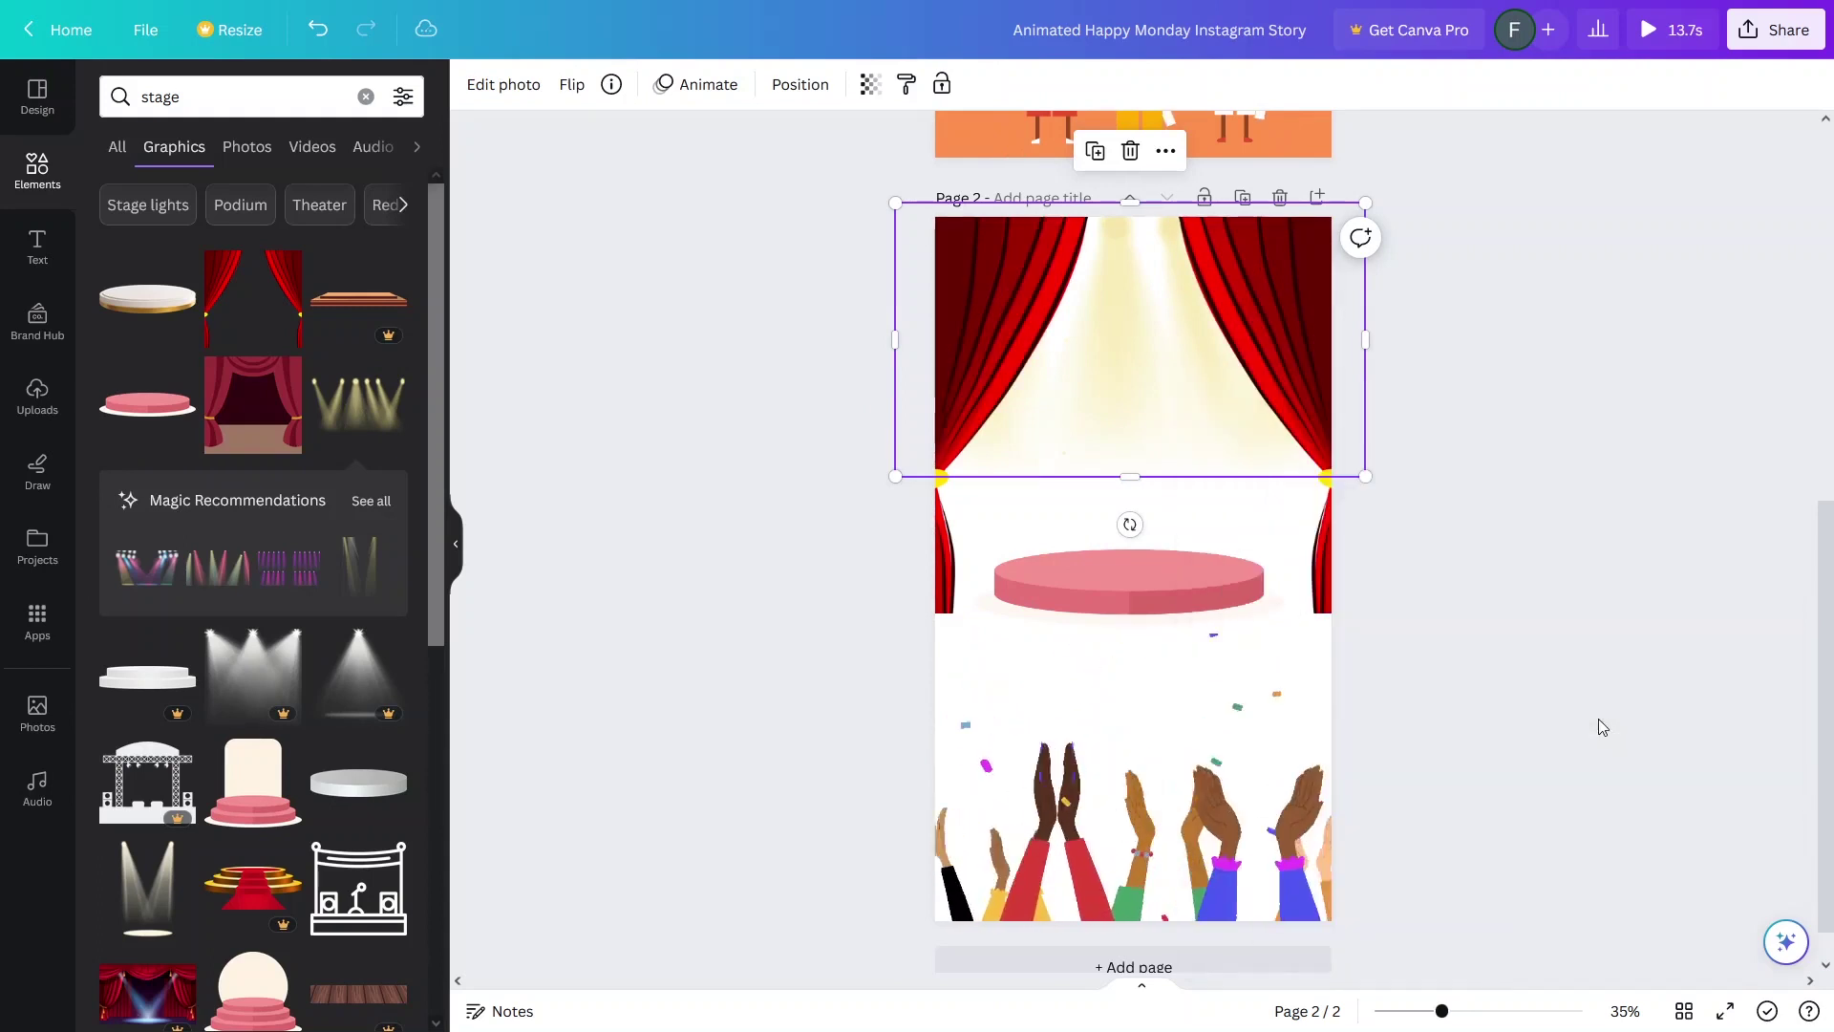
pyautogui.click(1546, 523)
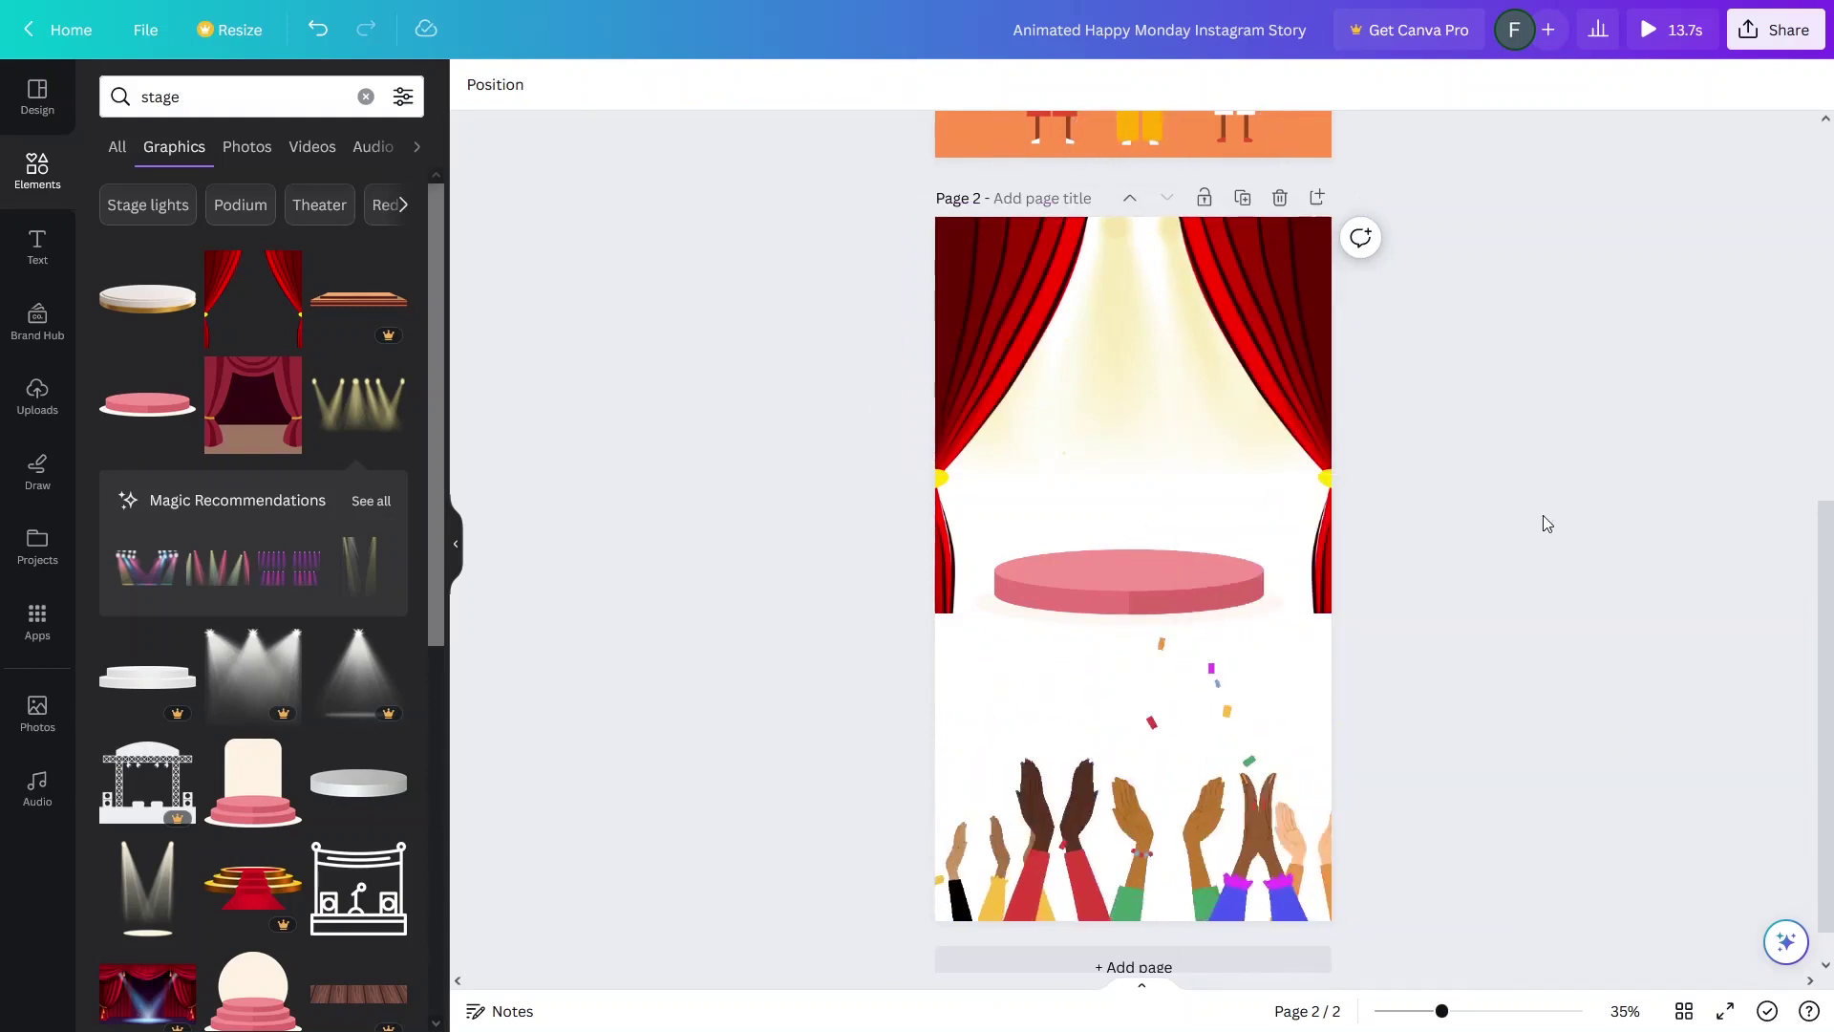
# Step: Search the graphics for "dancer" to look for a performer for the stage
pyautogui.click(366, 97)
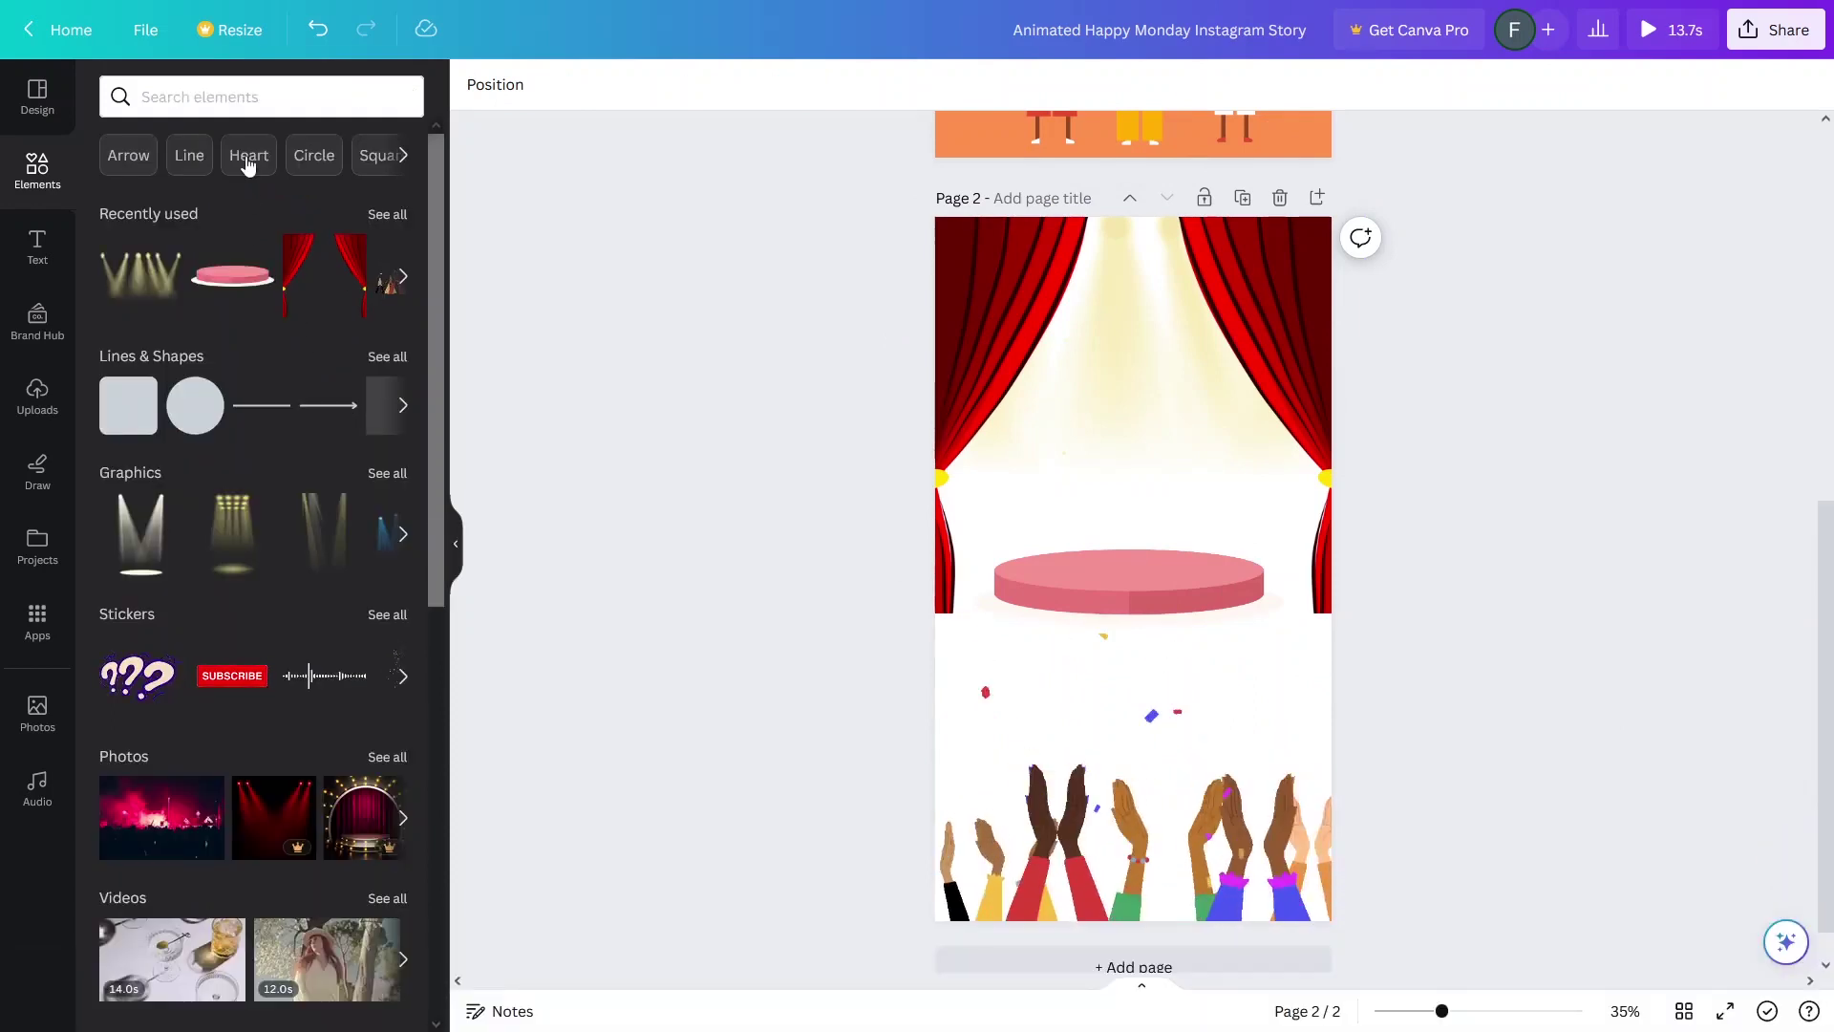
pyautogui.click(255, 109)
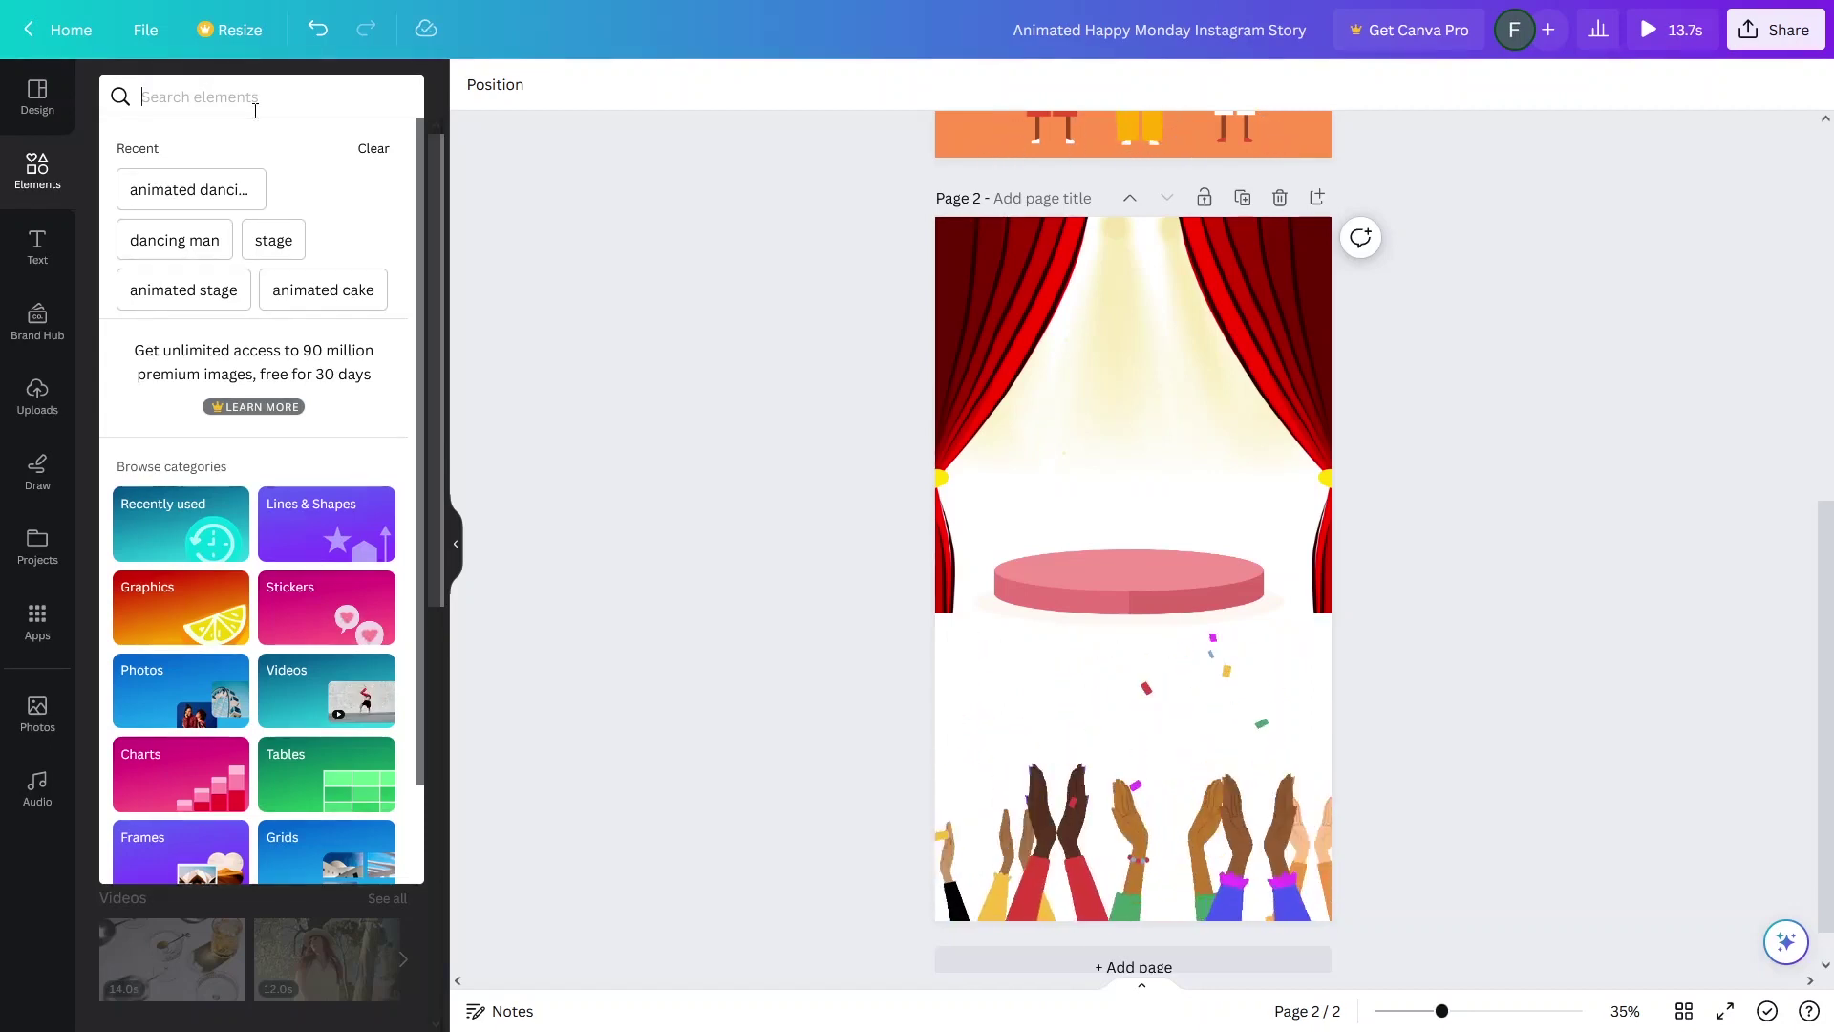
pyautogui.write('dancer')
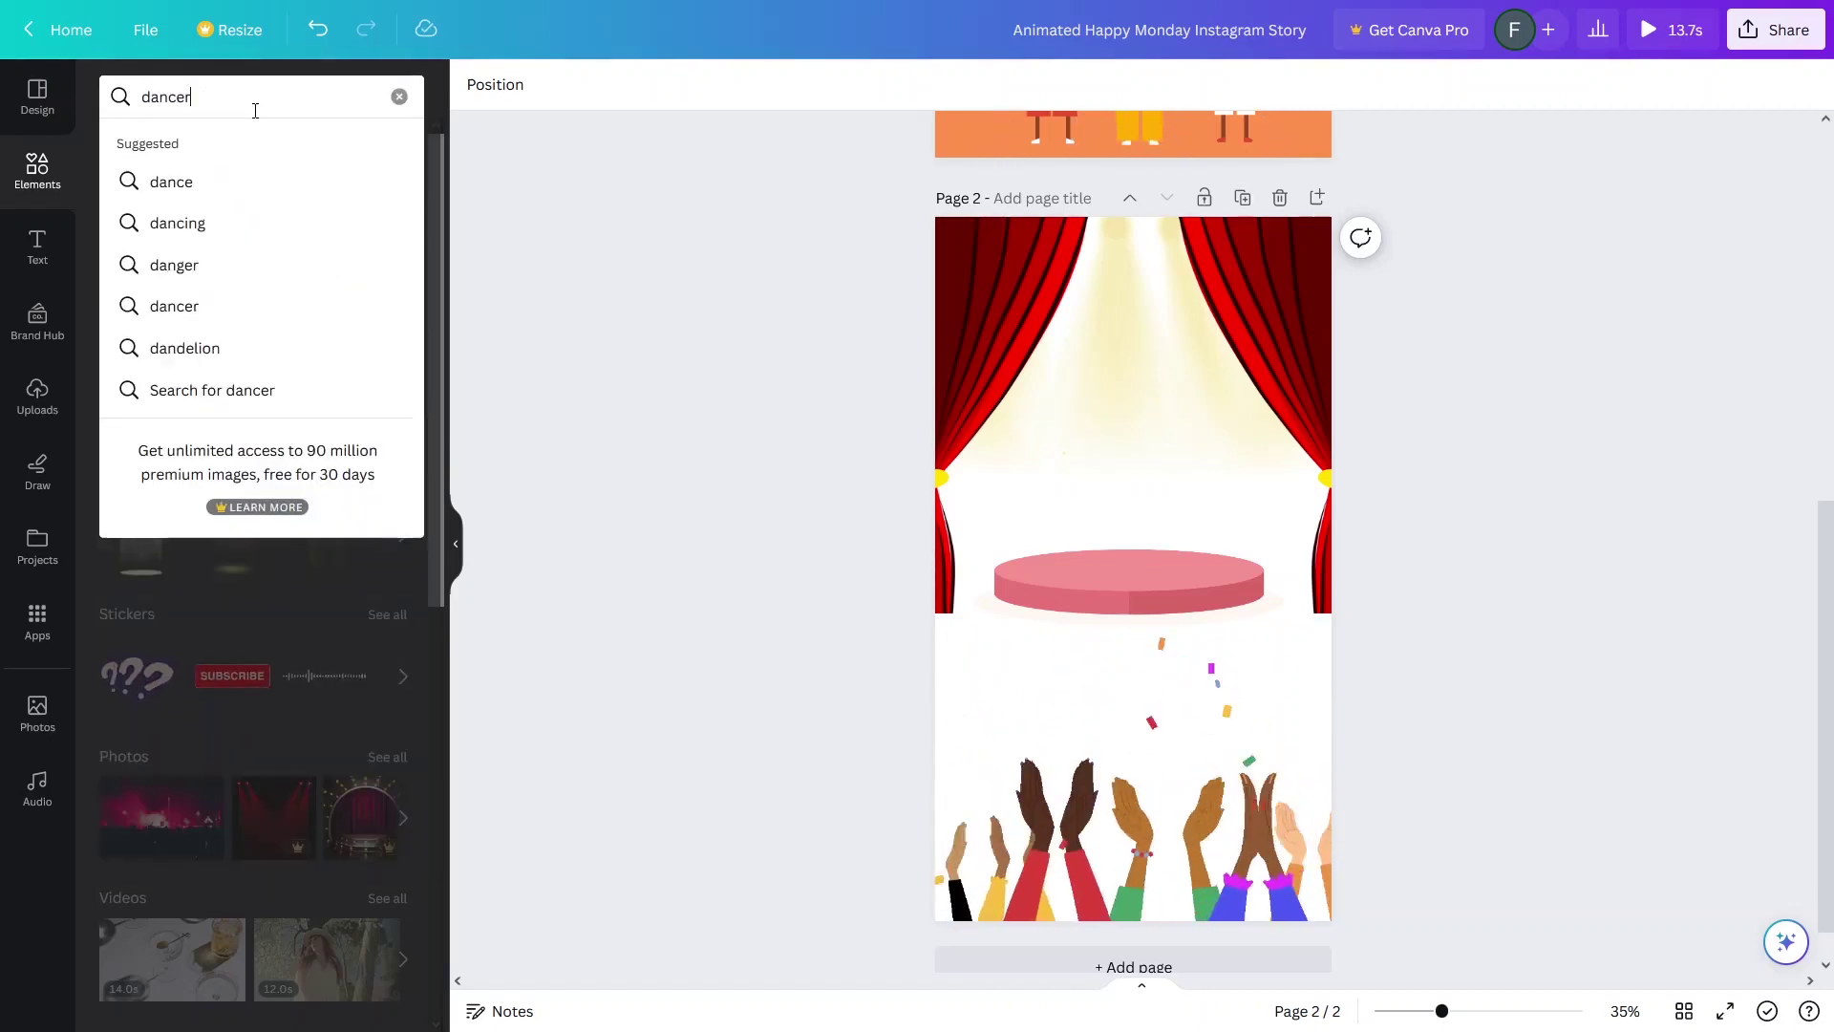
pyautogui.press('Return')
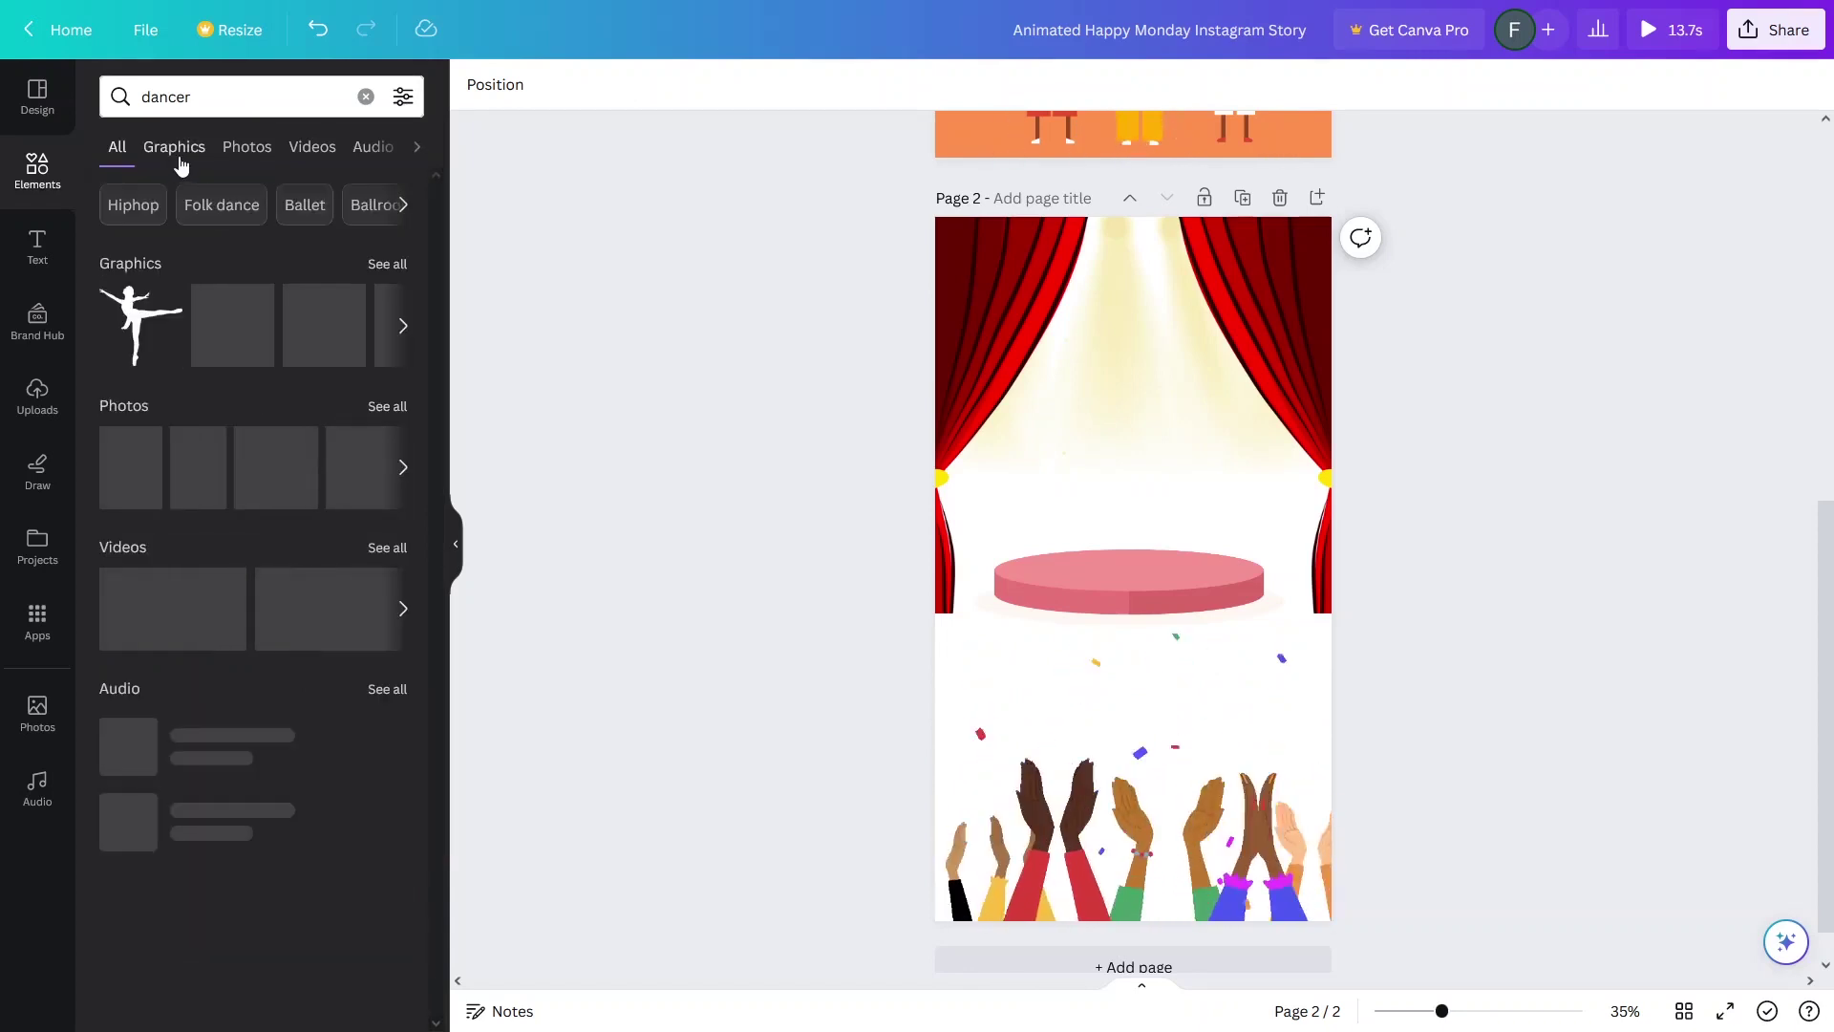
pyautogui.click(181, 166)
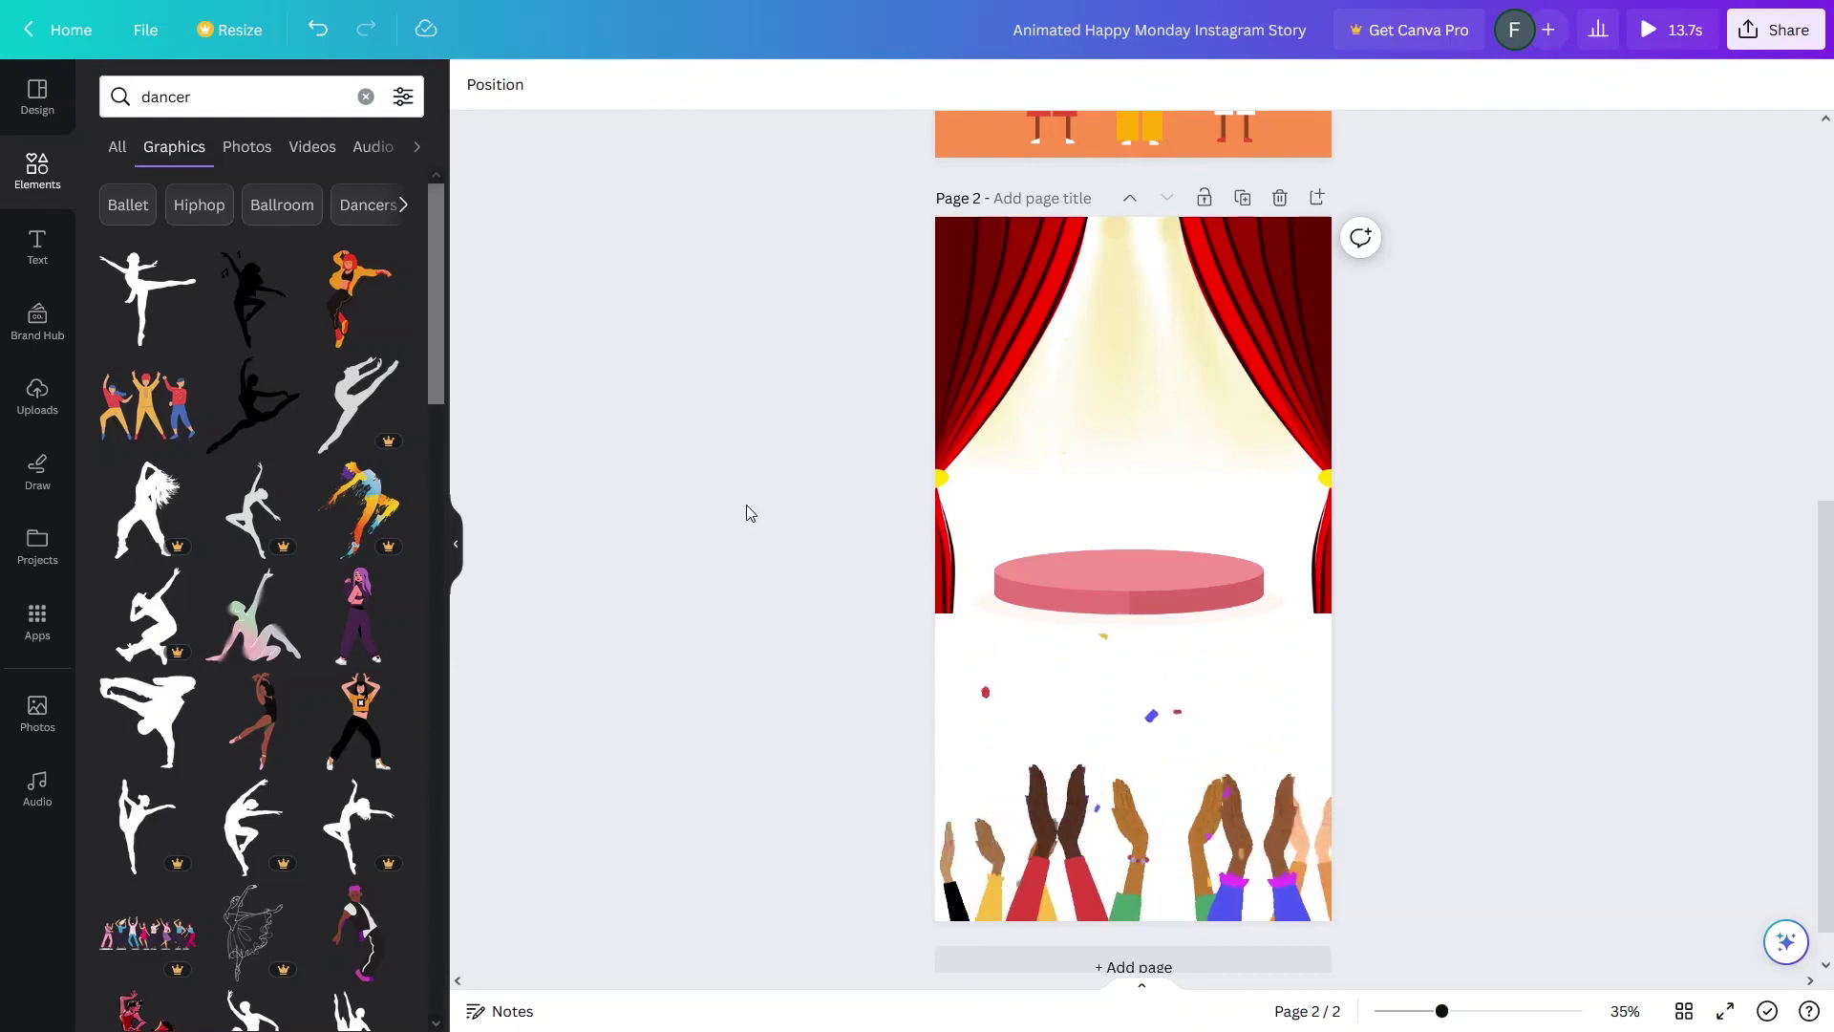
pyautogui.scroll(-1, 750, 513)
# Step: Search for "animated runner" and insert the blue jogging woman in a green top, shrunk to stand centred on the pink podium
pyautogui.click(205, 96)
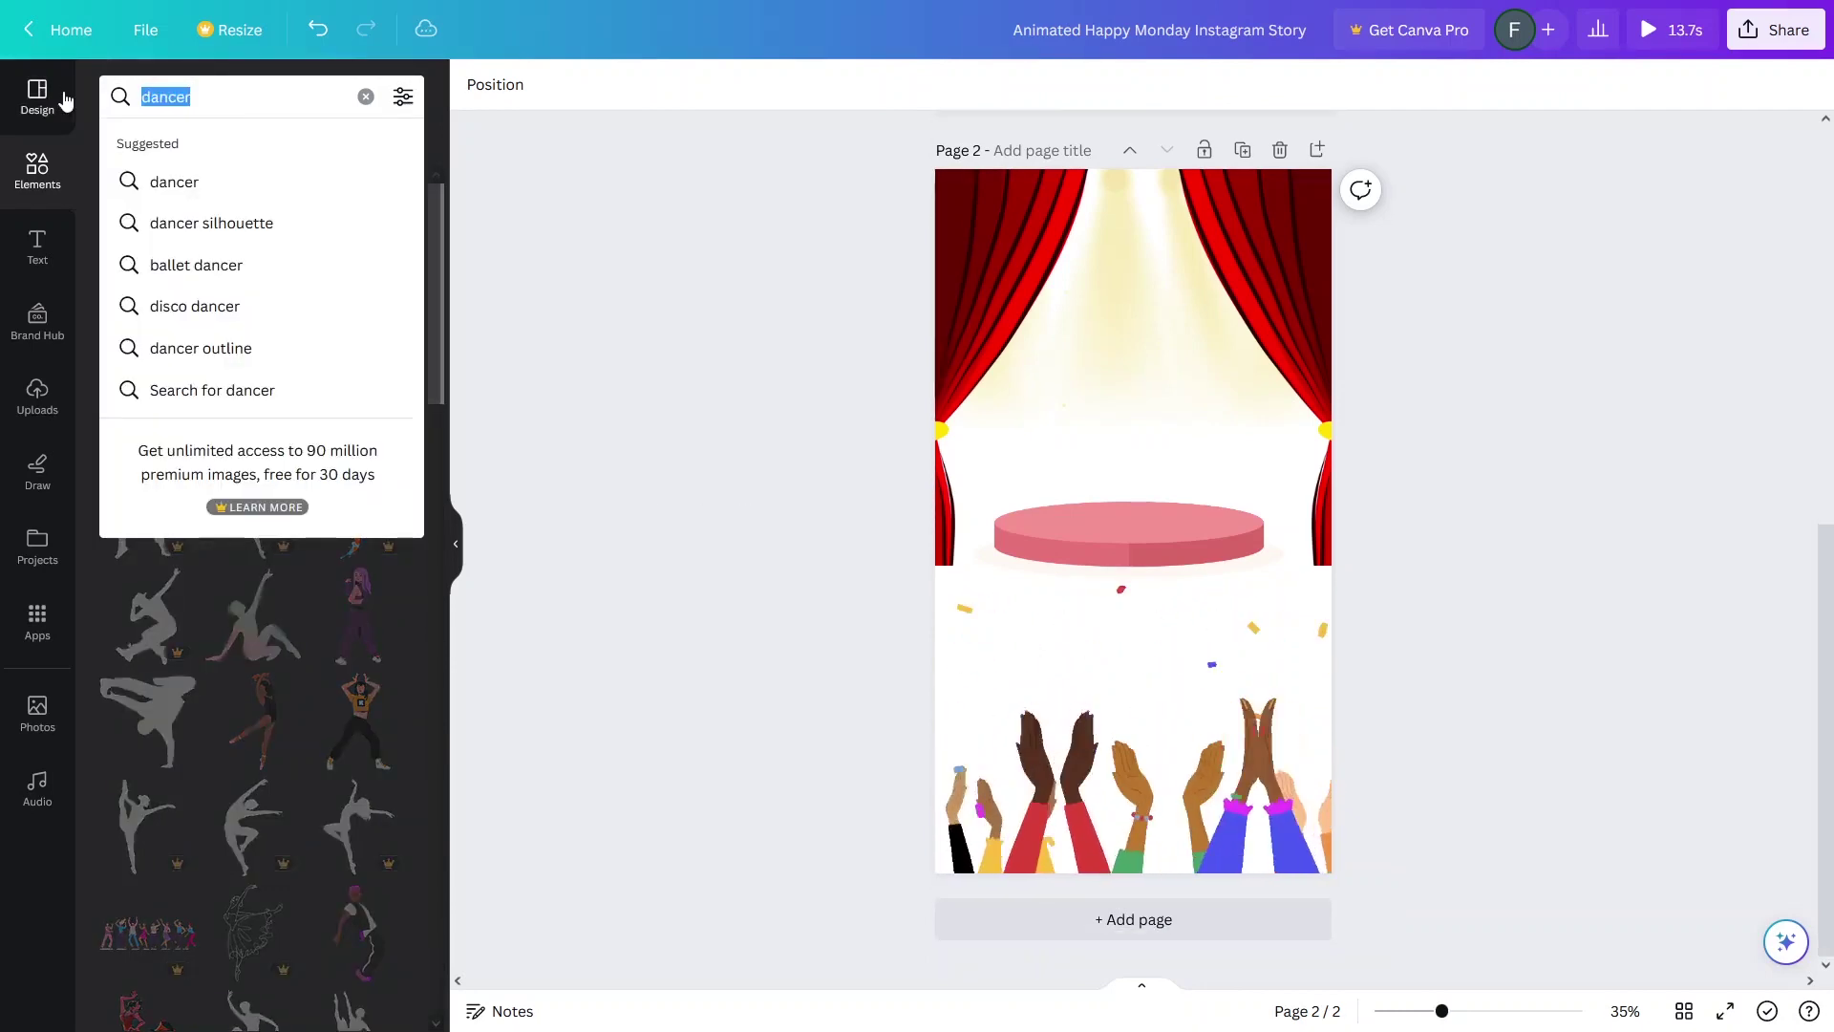
pyautogui.write('runner')
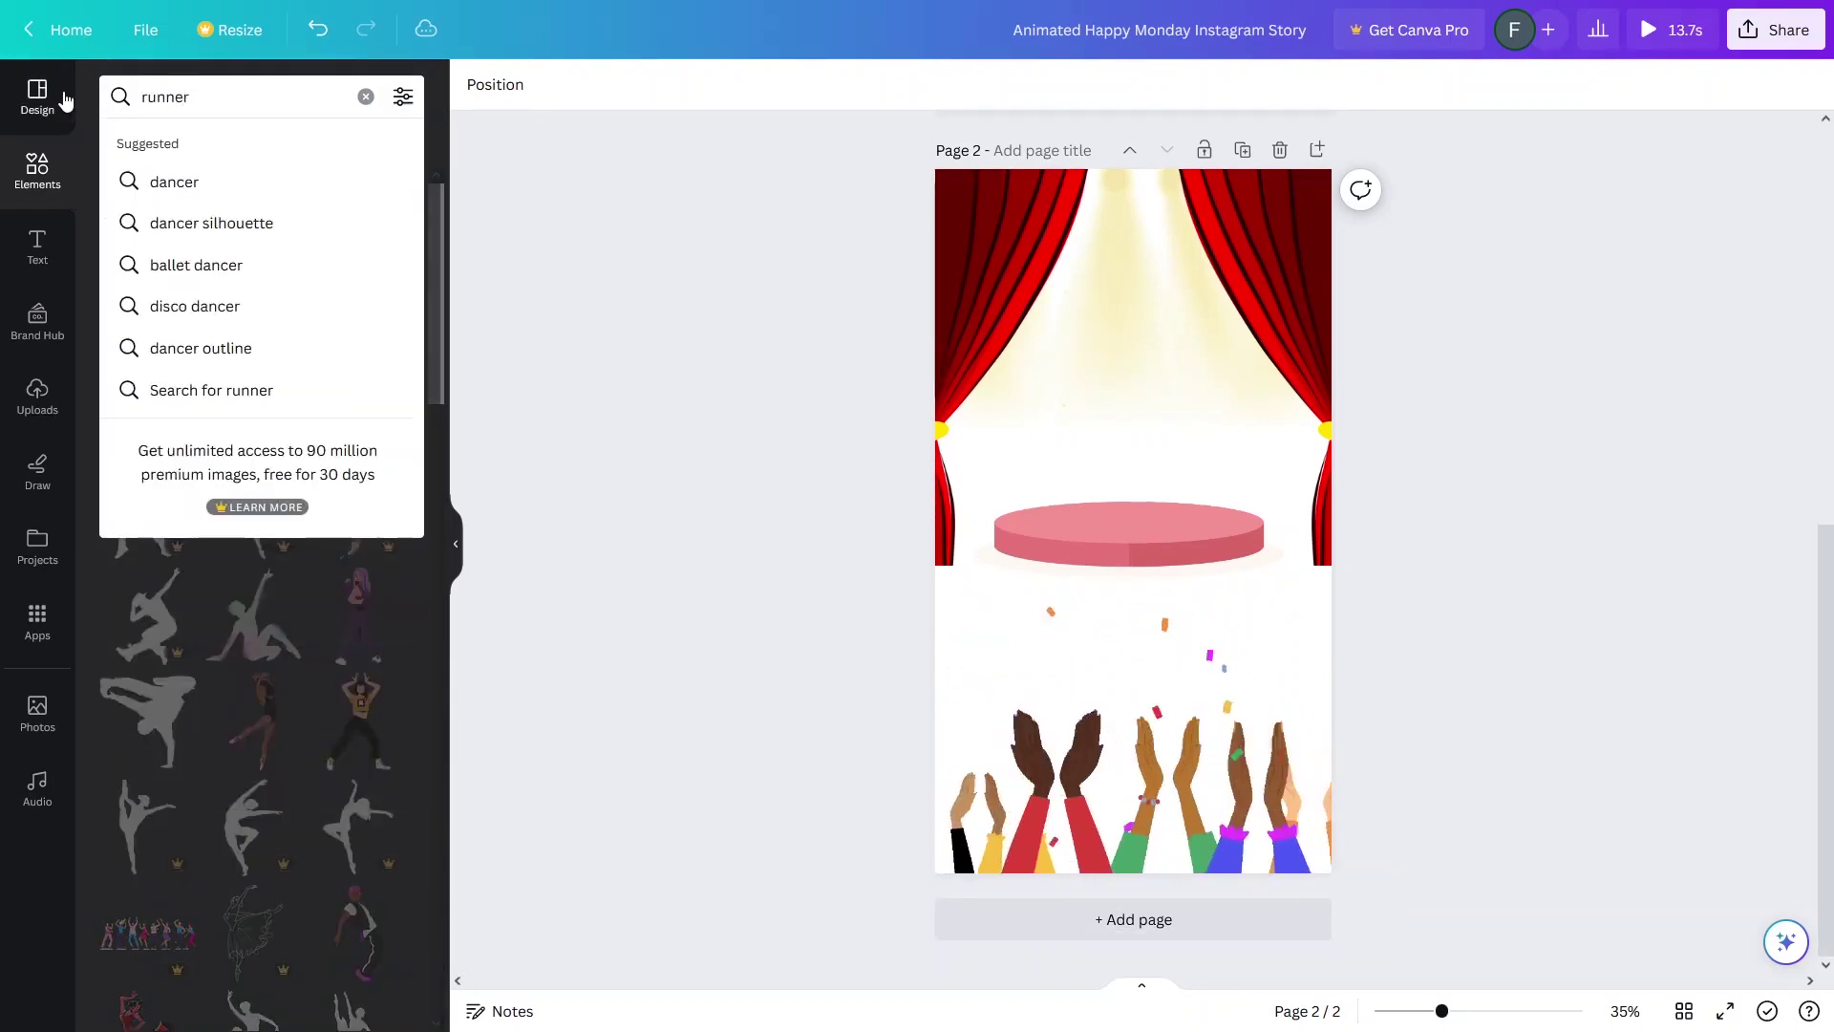
pyautogui.press('Return')
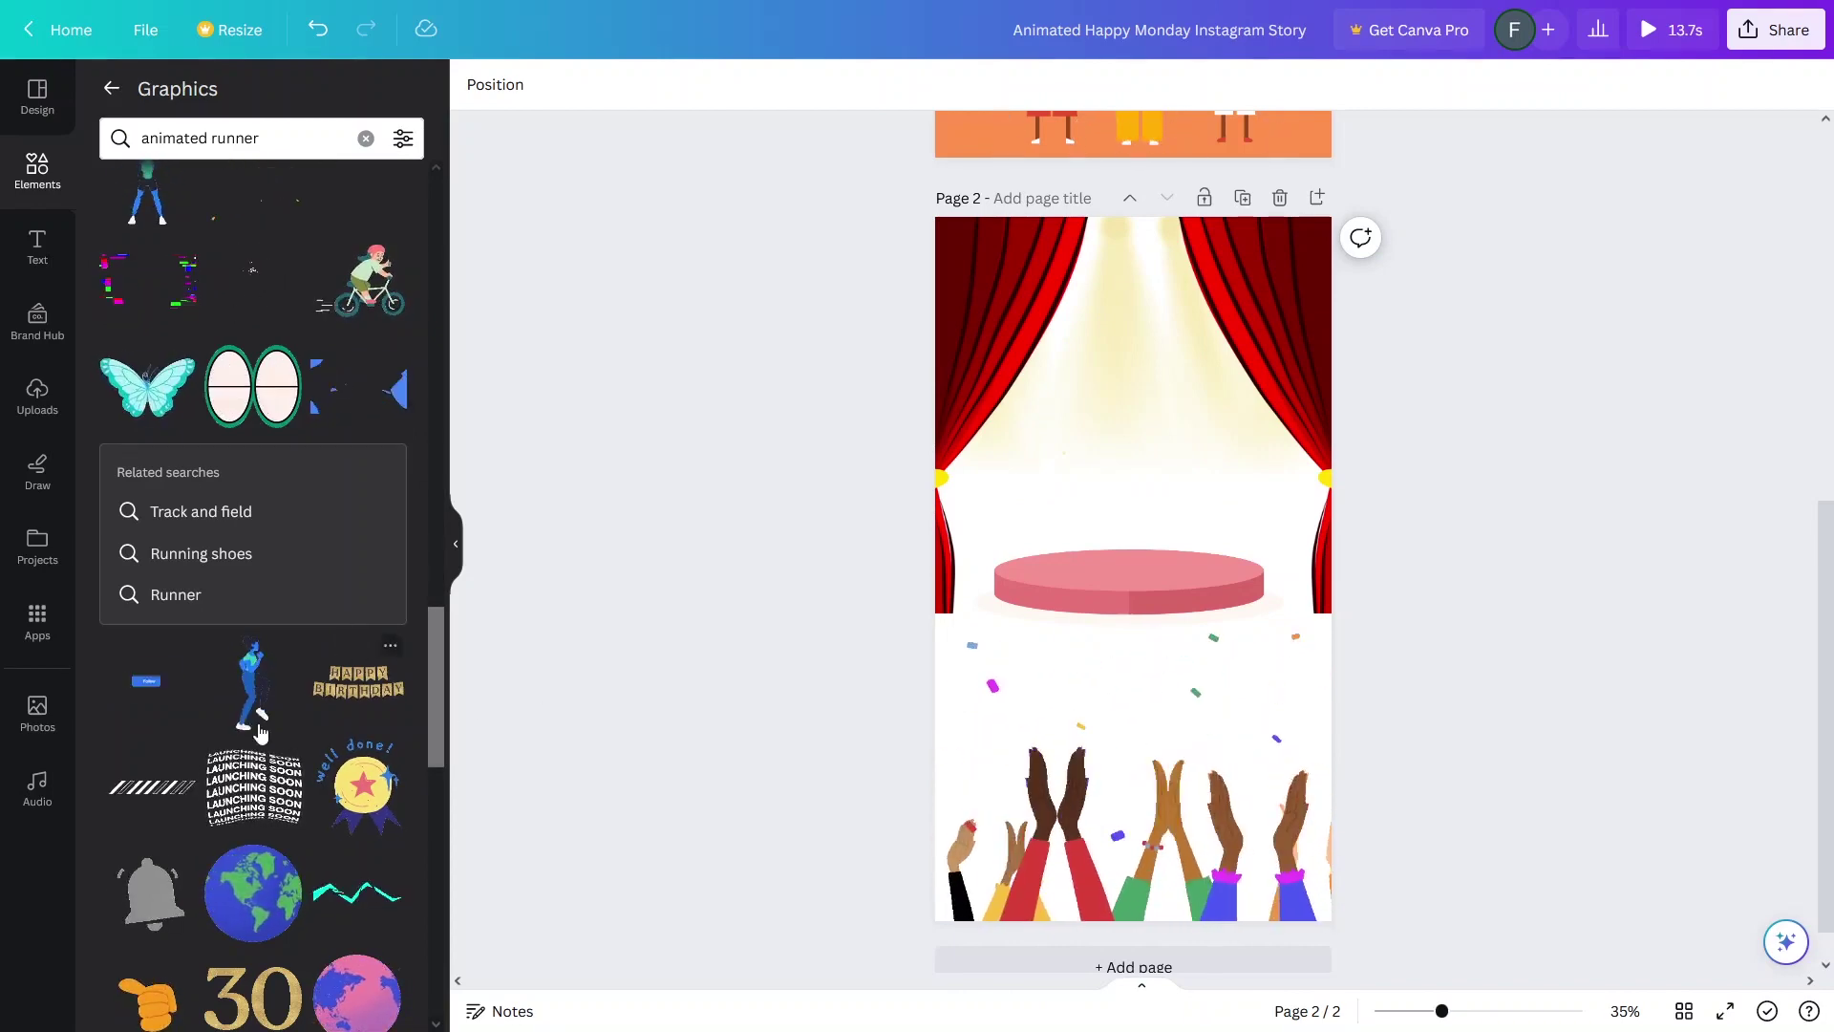
pyautogui.click(254, 686)
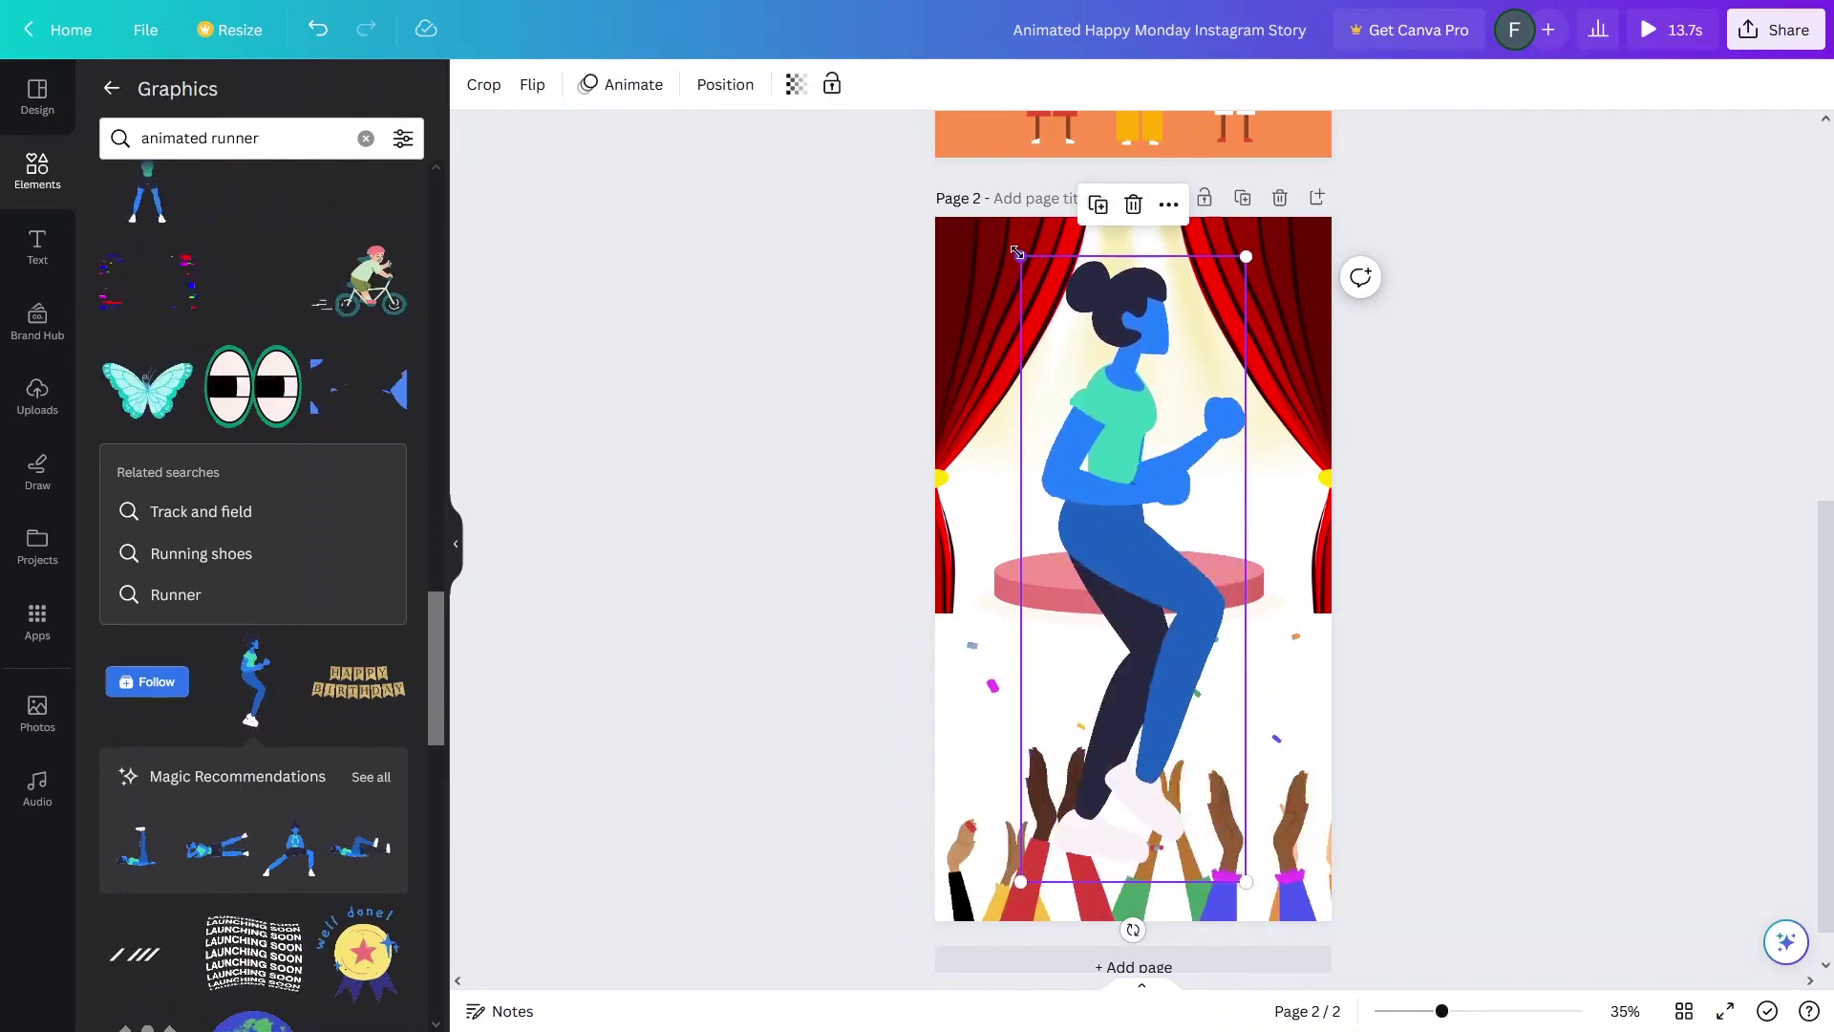
pyautogui.moveTo(1022, 258); pyautogui.dragTo(1133, 502)
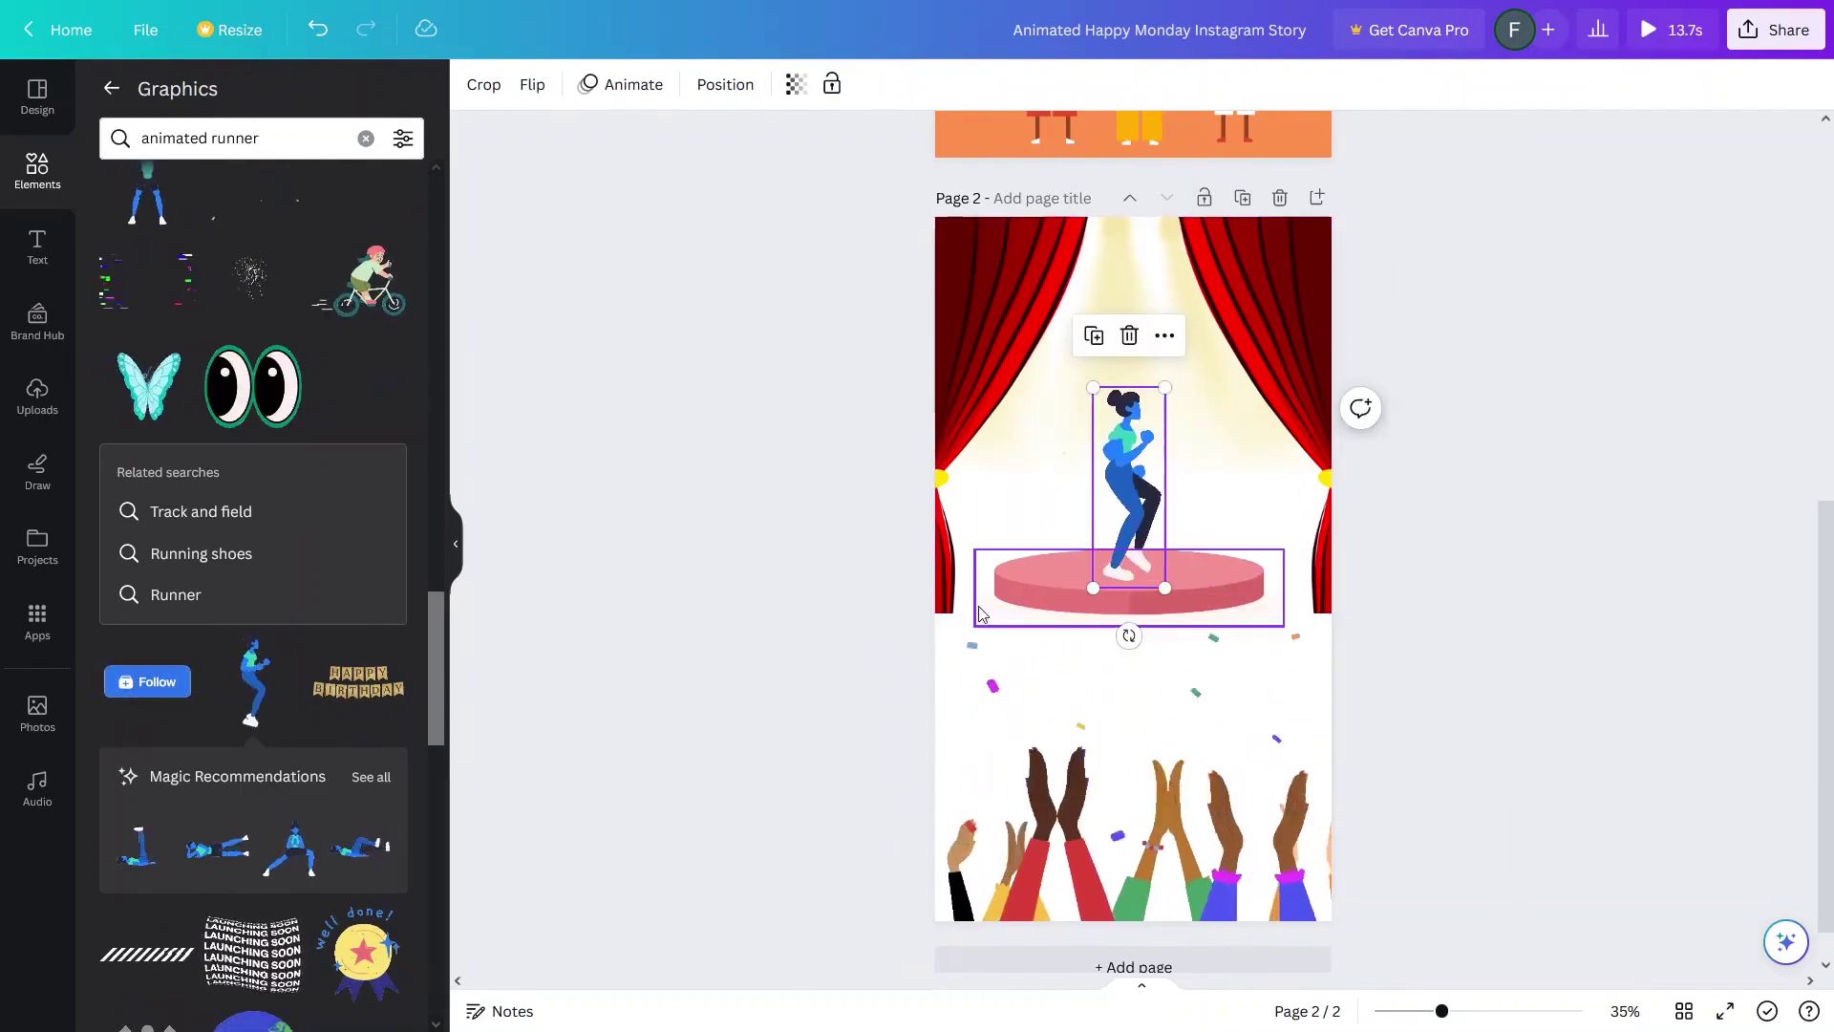
# Step: Shrink the clapping hands graphic and arrange copies of it in two overlapping rows across the lower end of page 2
pyautogui.click(1123, 860)
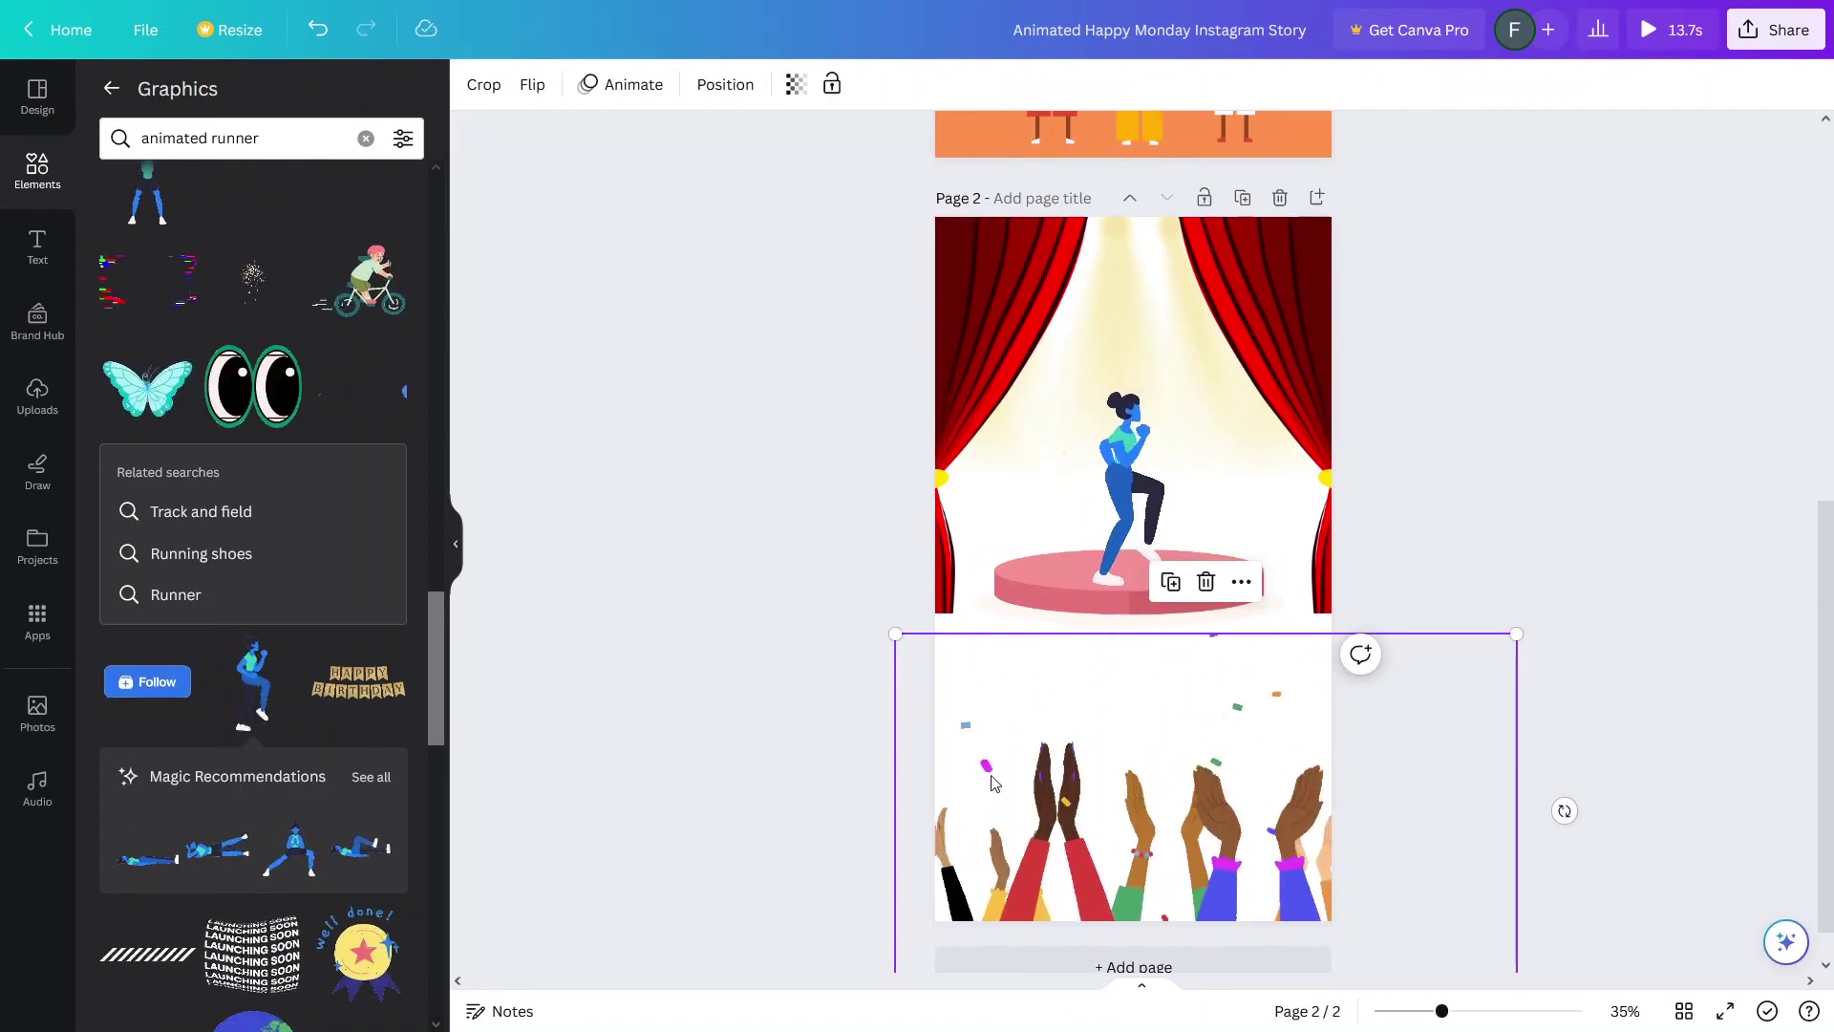
pyautogui.moveTo(895, 633); pyautogui.dragTo(1133, 769)
pyautogui.moveTo(1286, 924); pyautogui.dragTo(974, 891)
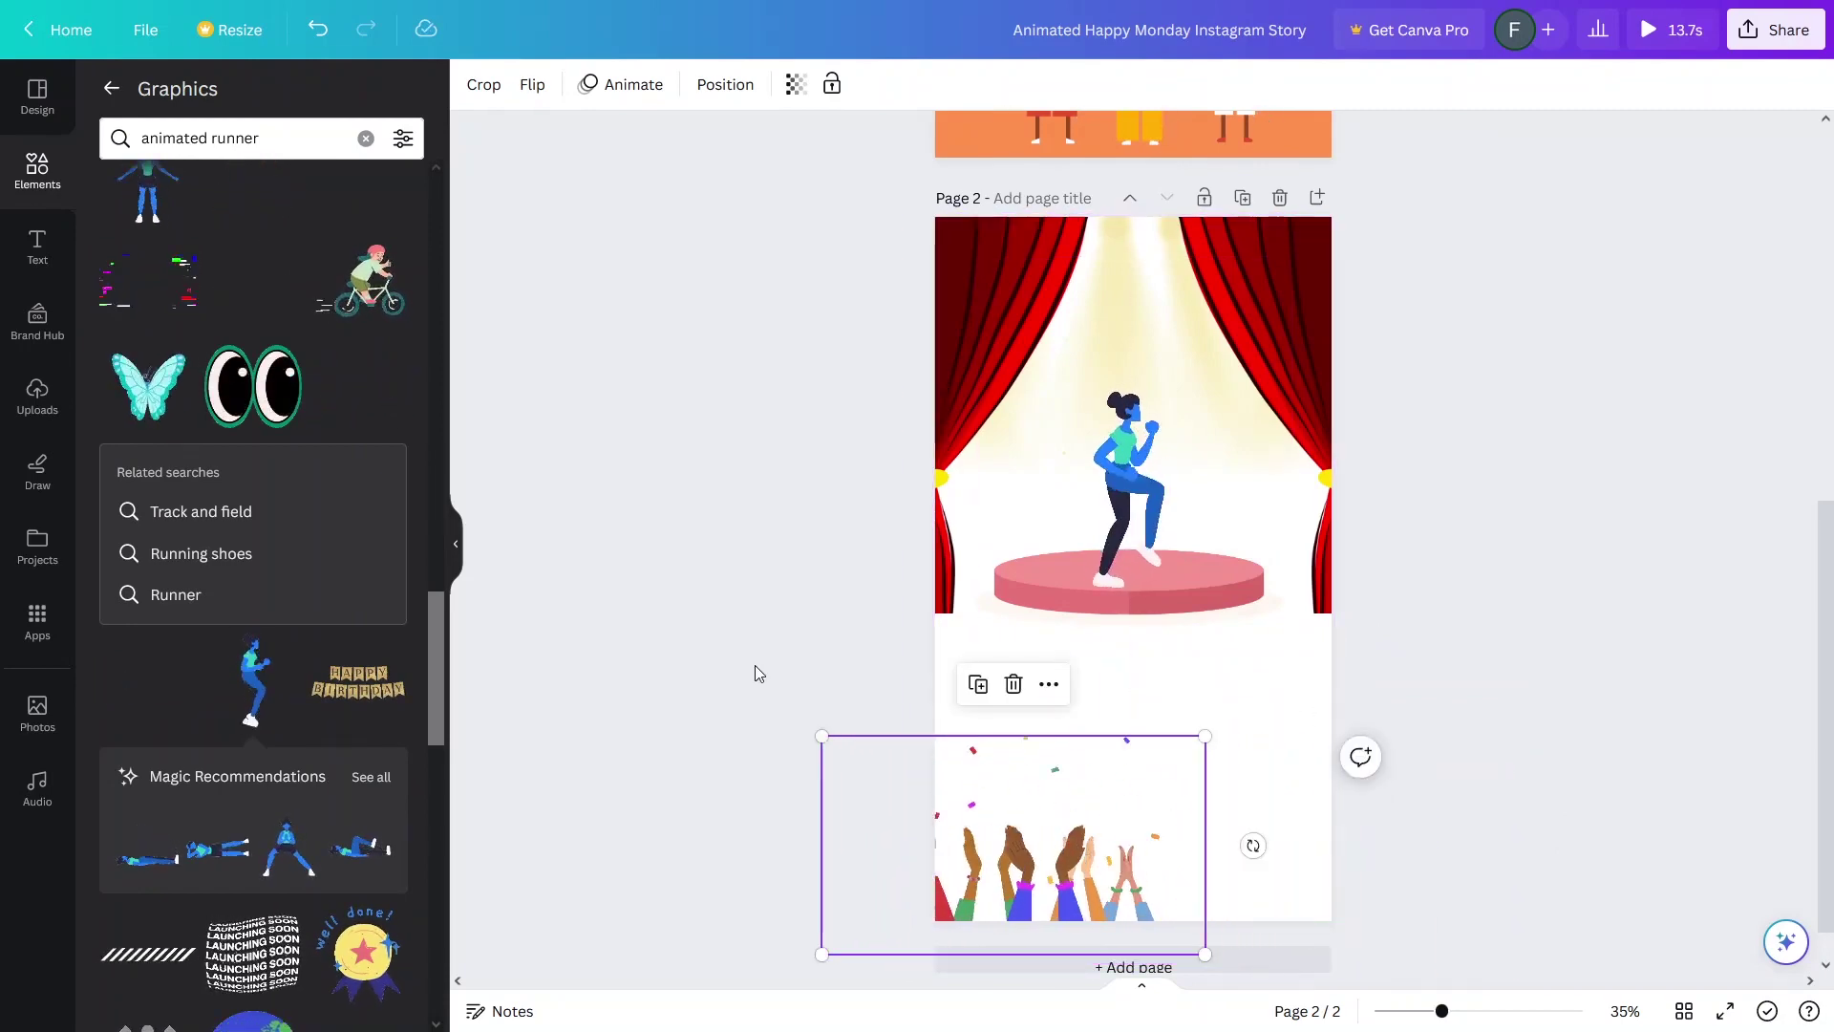
pyautogui.moveTo(965, 787); pyautogui.dragTo(971, 792)
pyautogui.moveTo(1098, 895); pyautogui.dragTo(1314, 817)
pyautogui.click(667, 726)
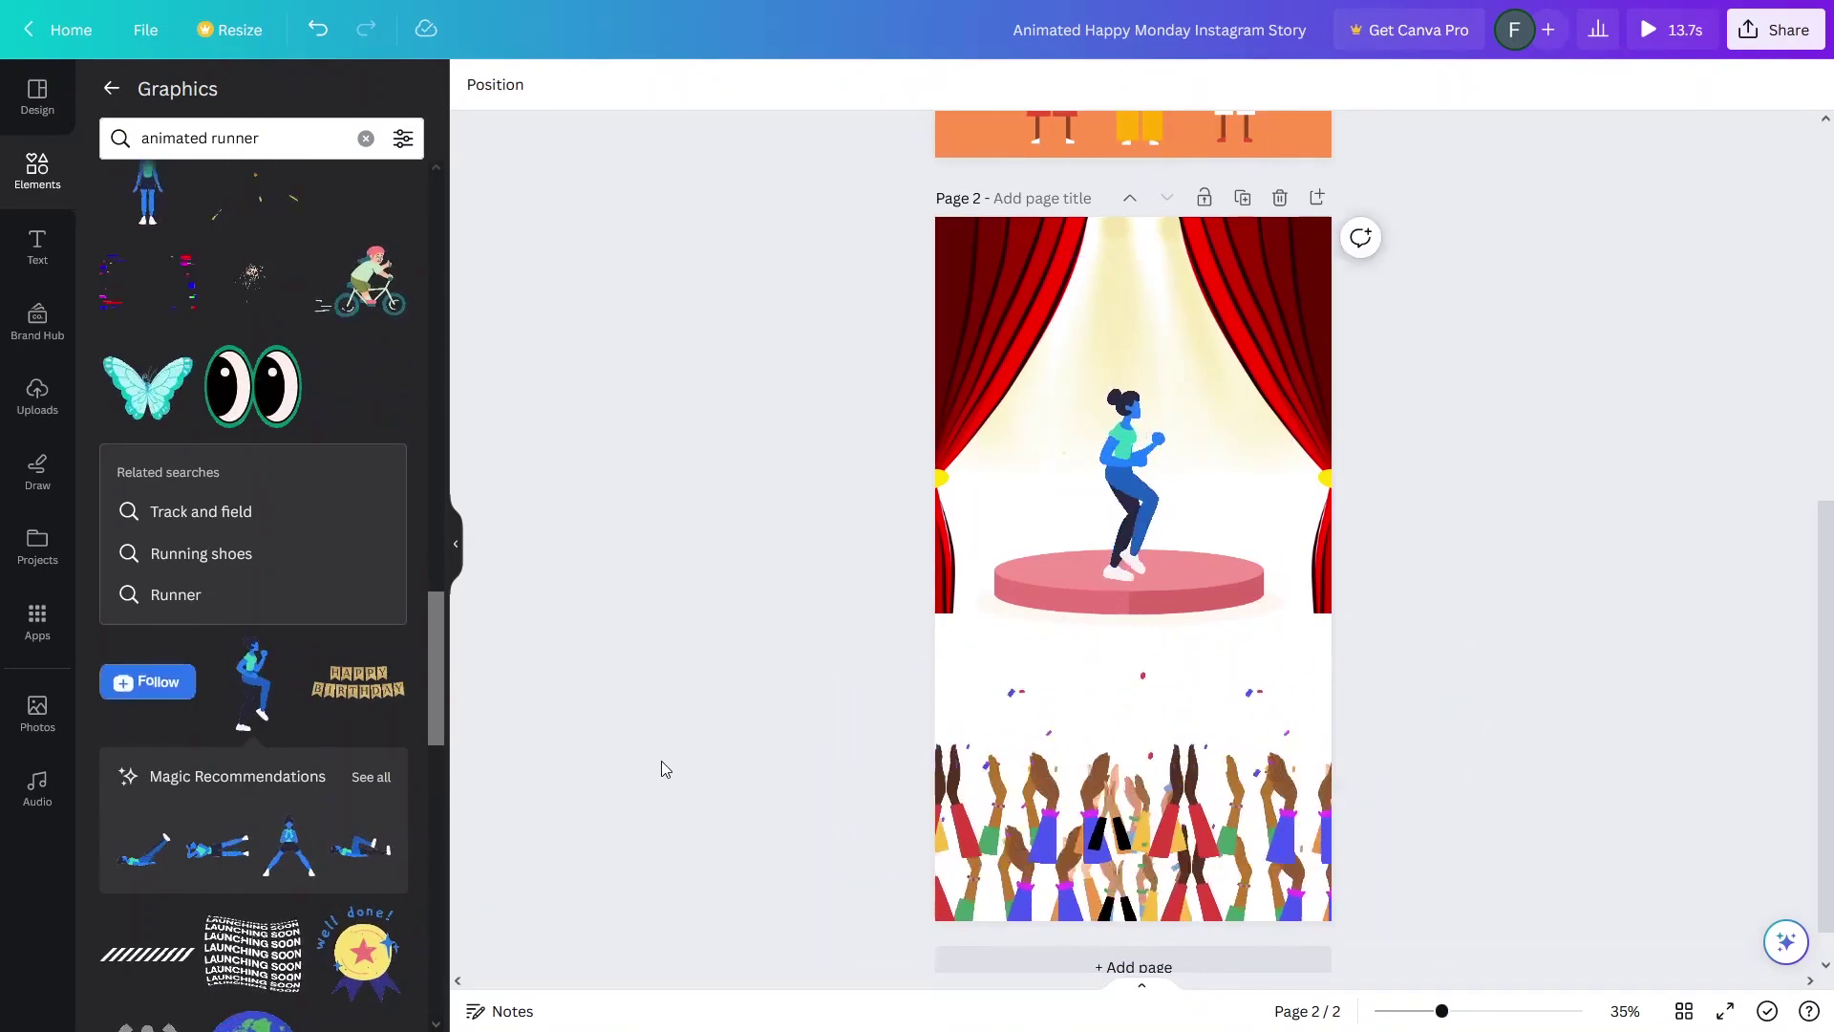
pyautogui.click(840, 654)
pyautogui.click(840, 653)
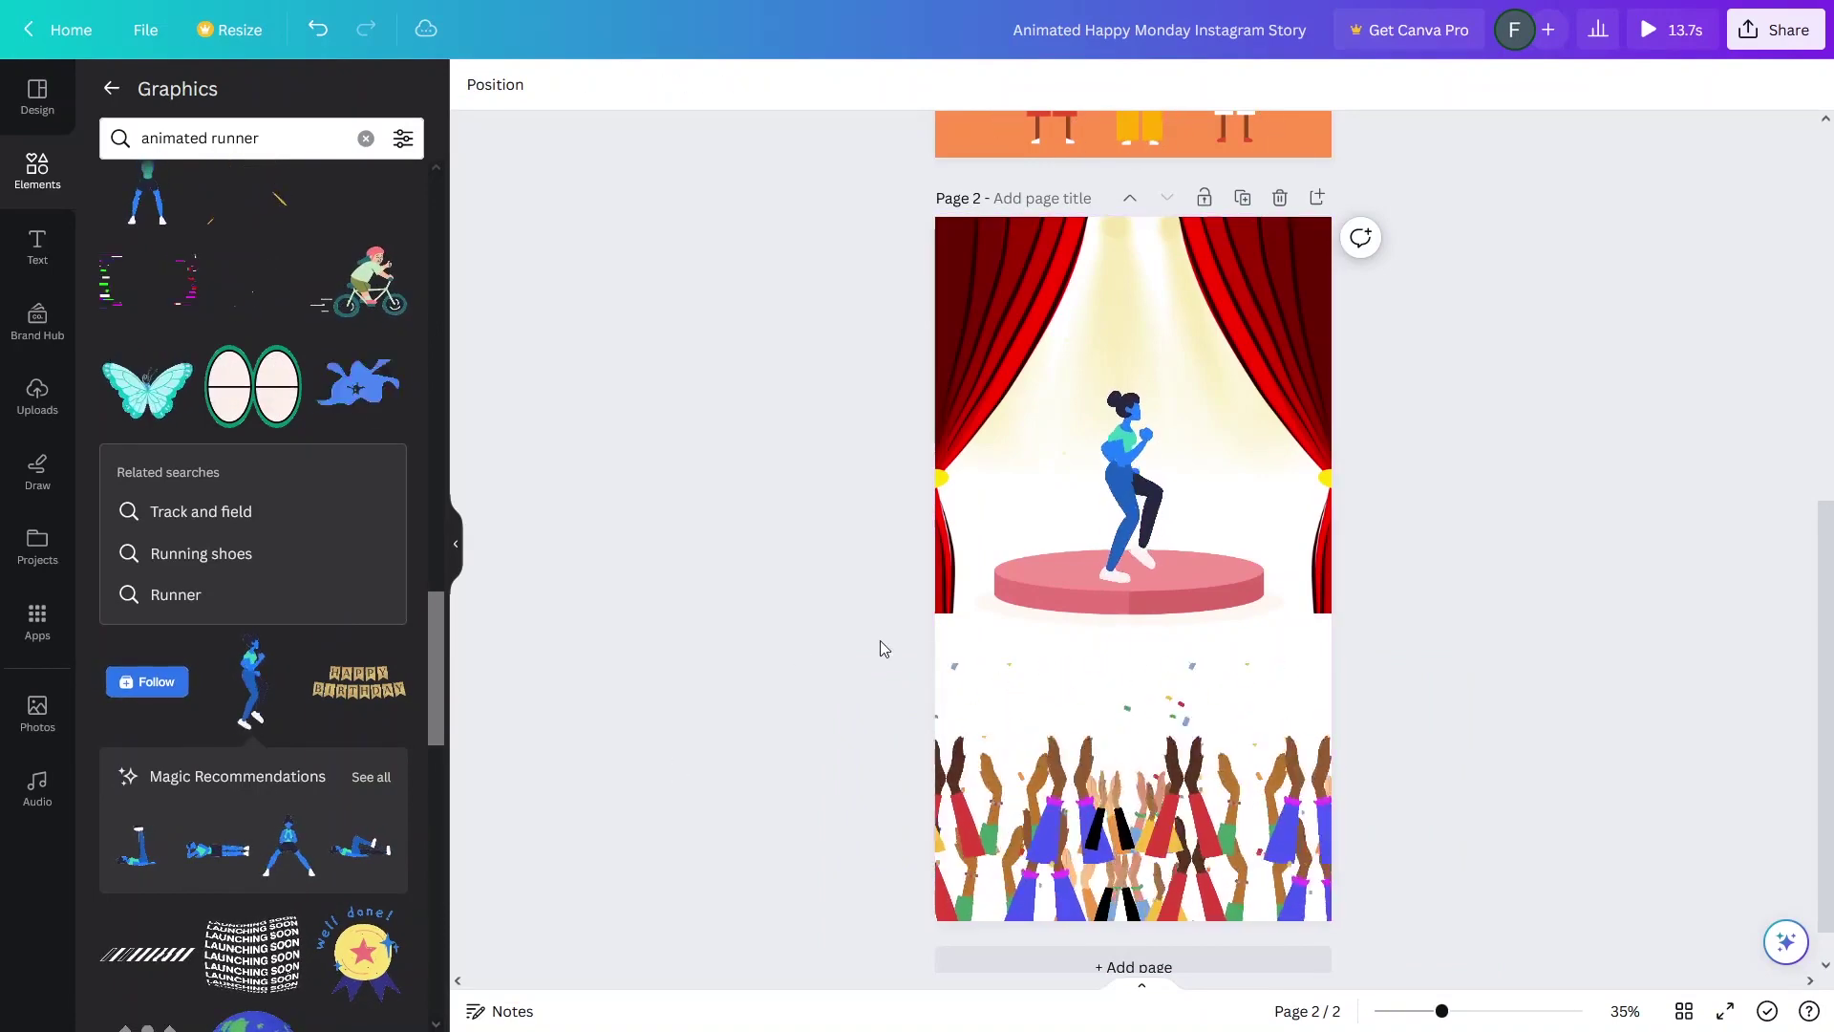
# Step: Set the page 2 background colour to the dark maroon from the red curtains' photo colours
pyautogui.click(987, 638)
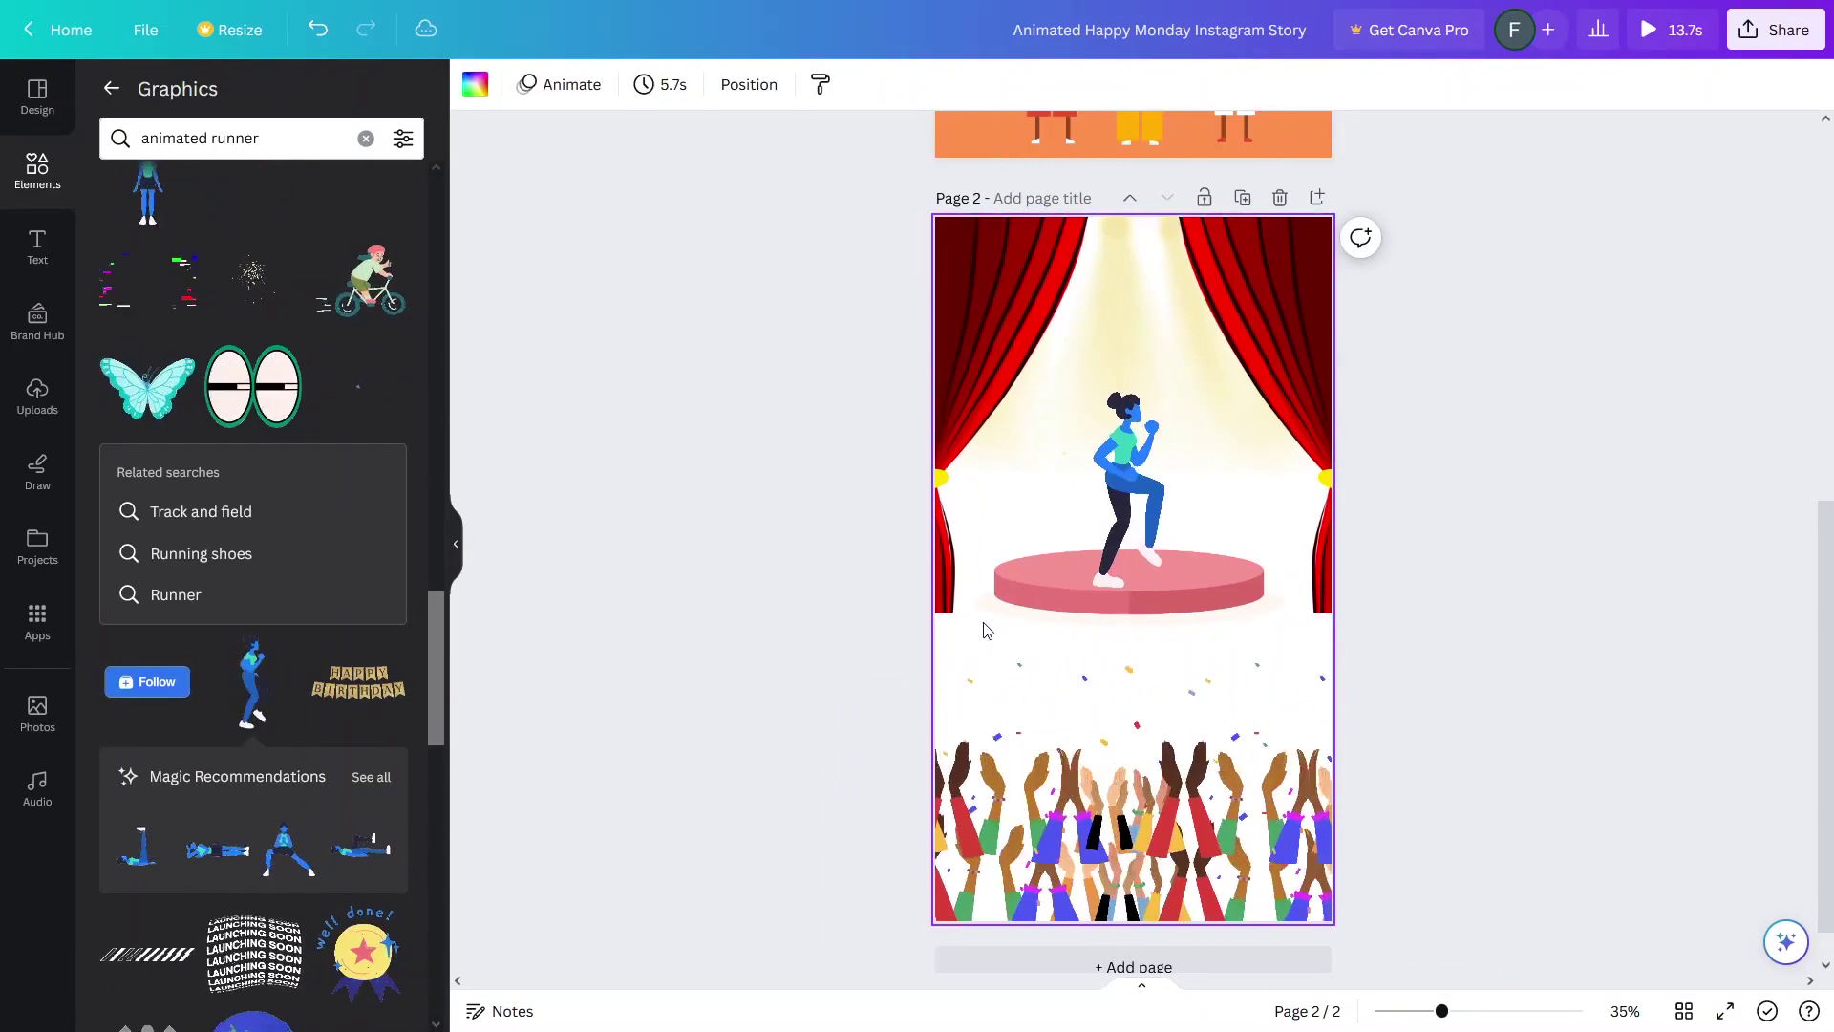
pyautogui.click(475, 85)
pyautogui.click(285, 595)
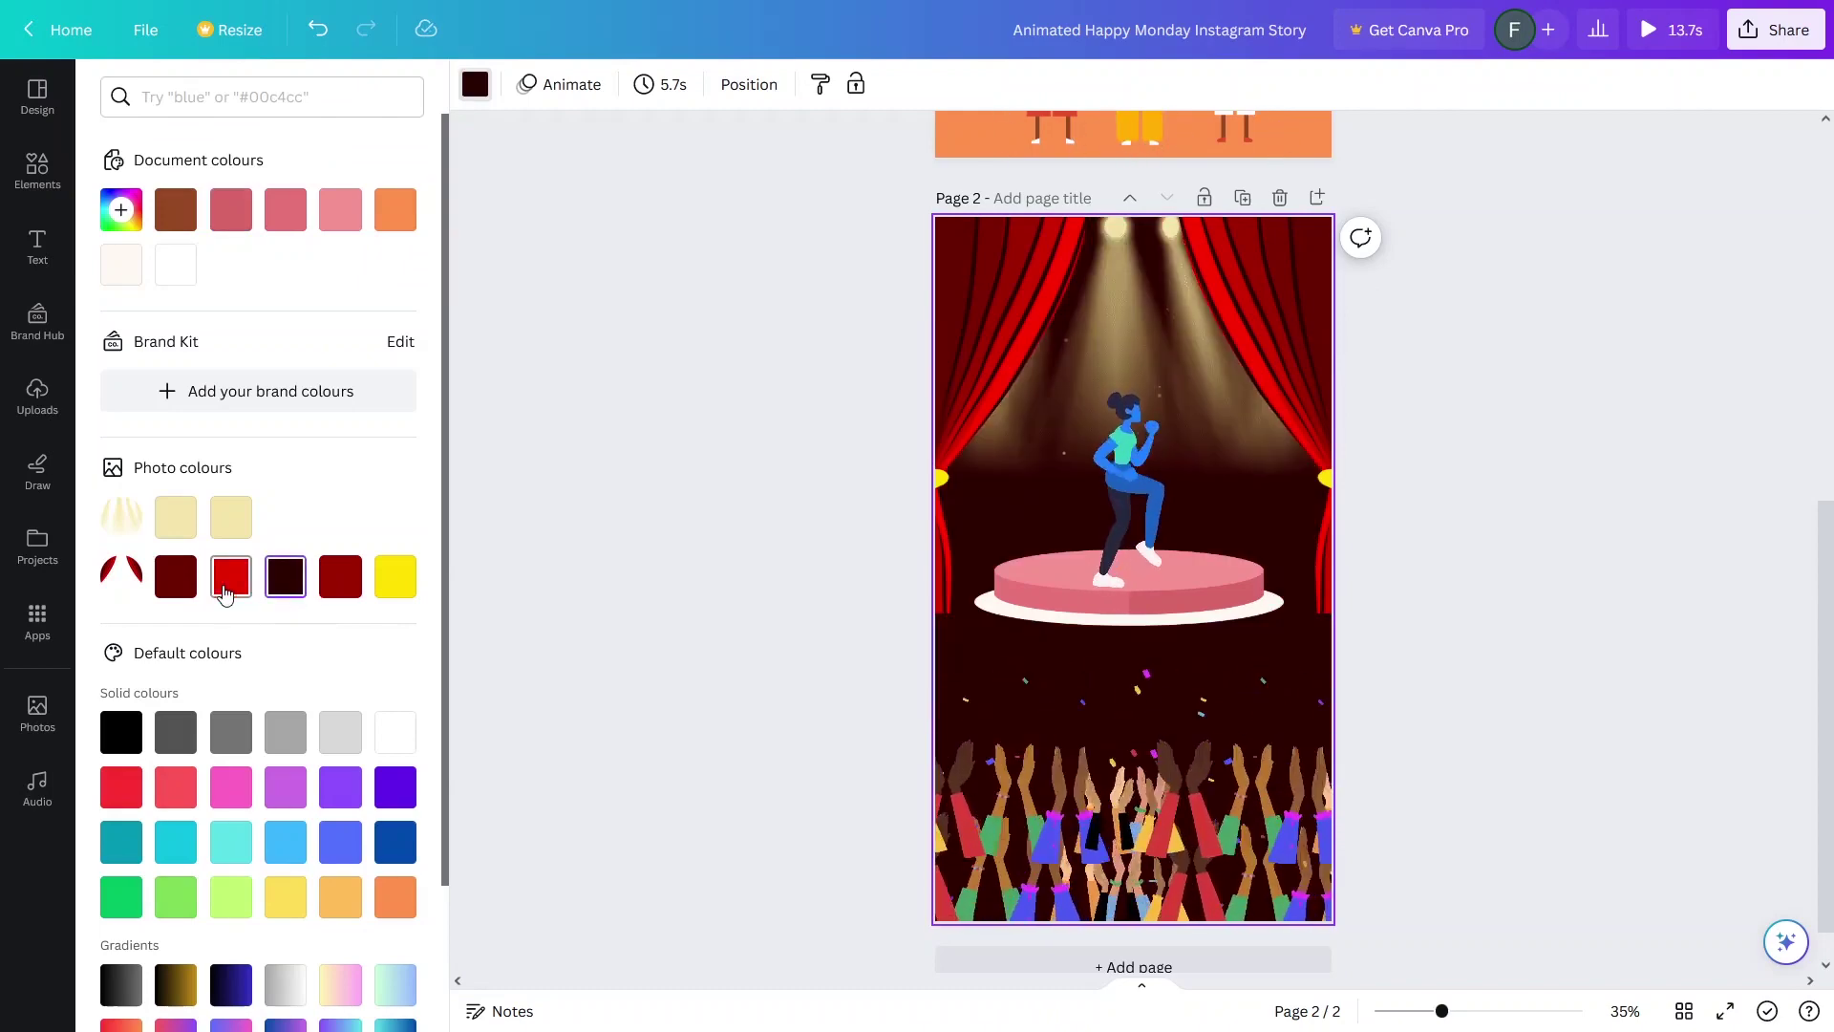
pyautogui.click(175, 576)
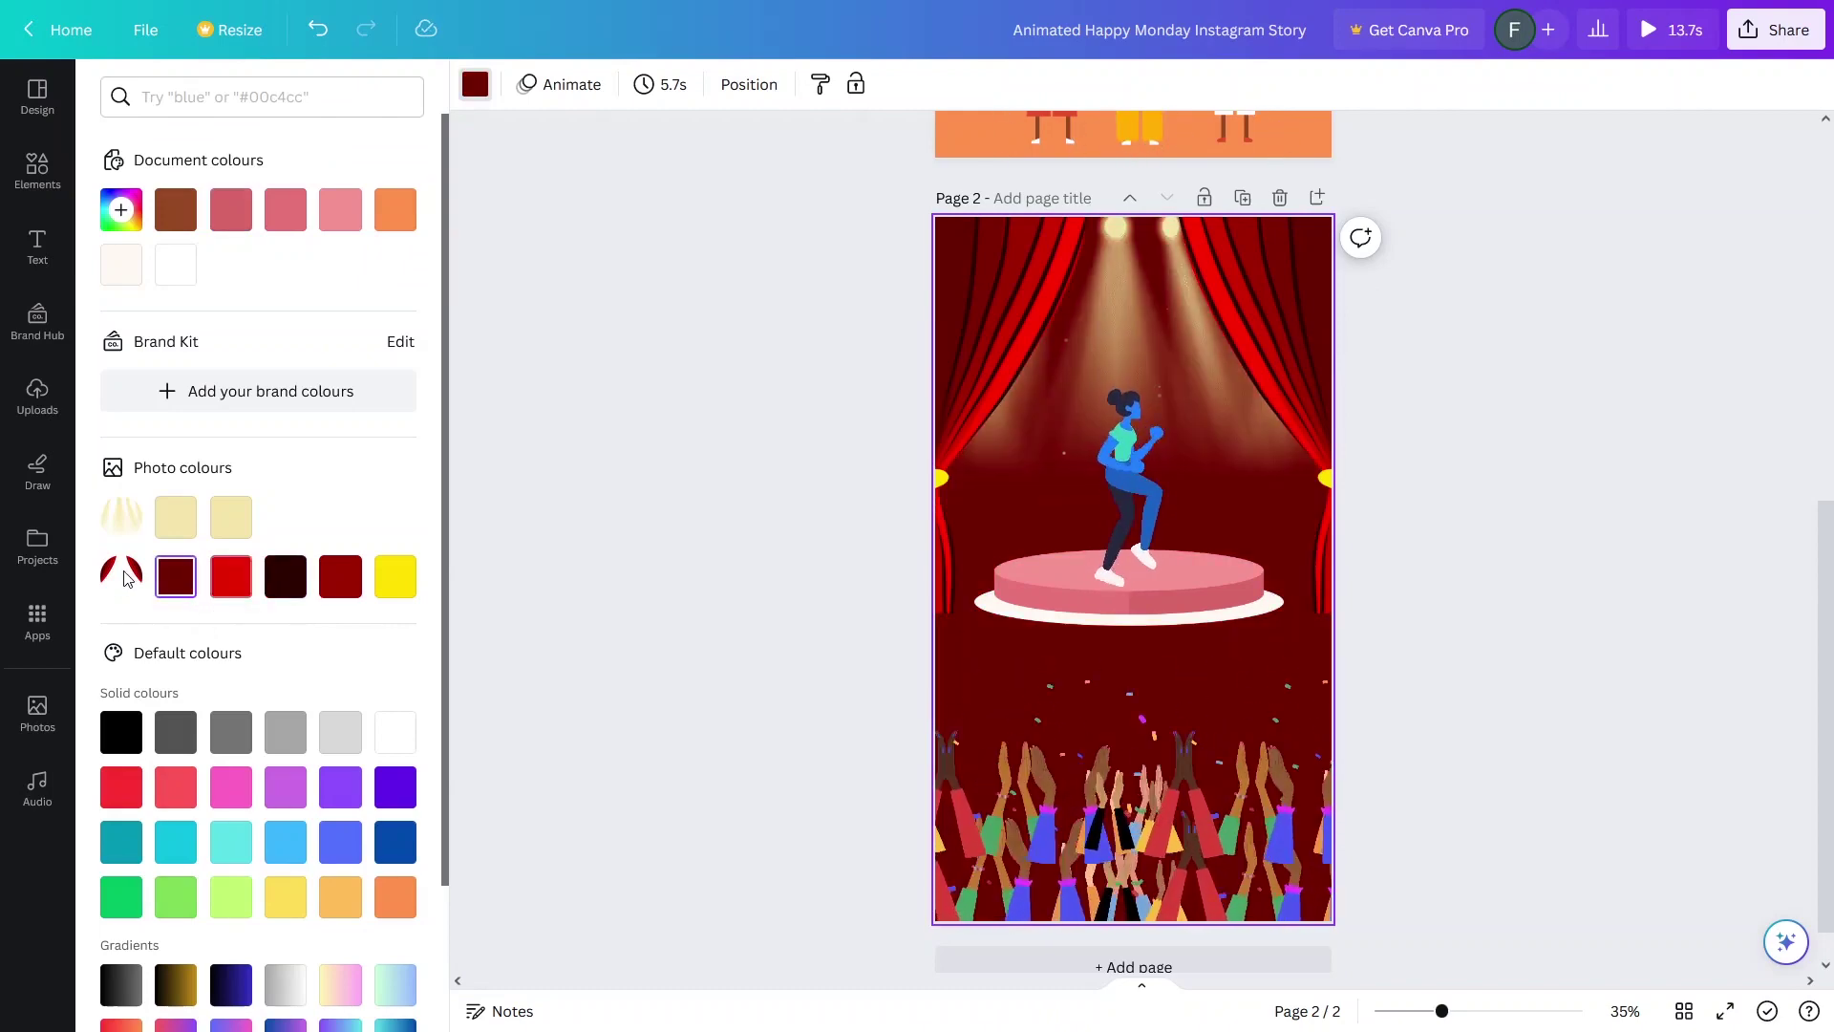